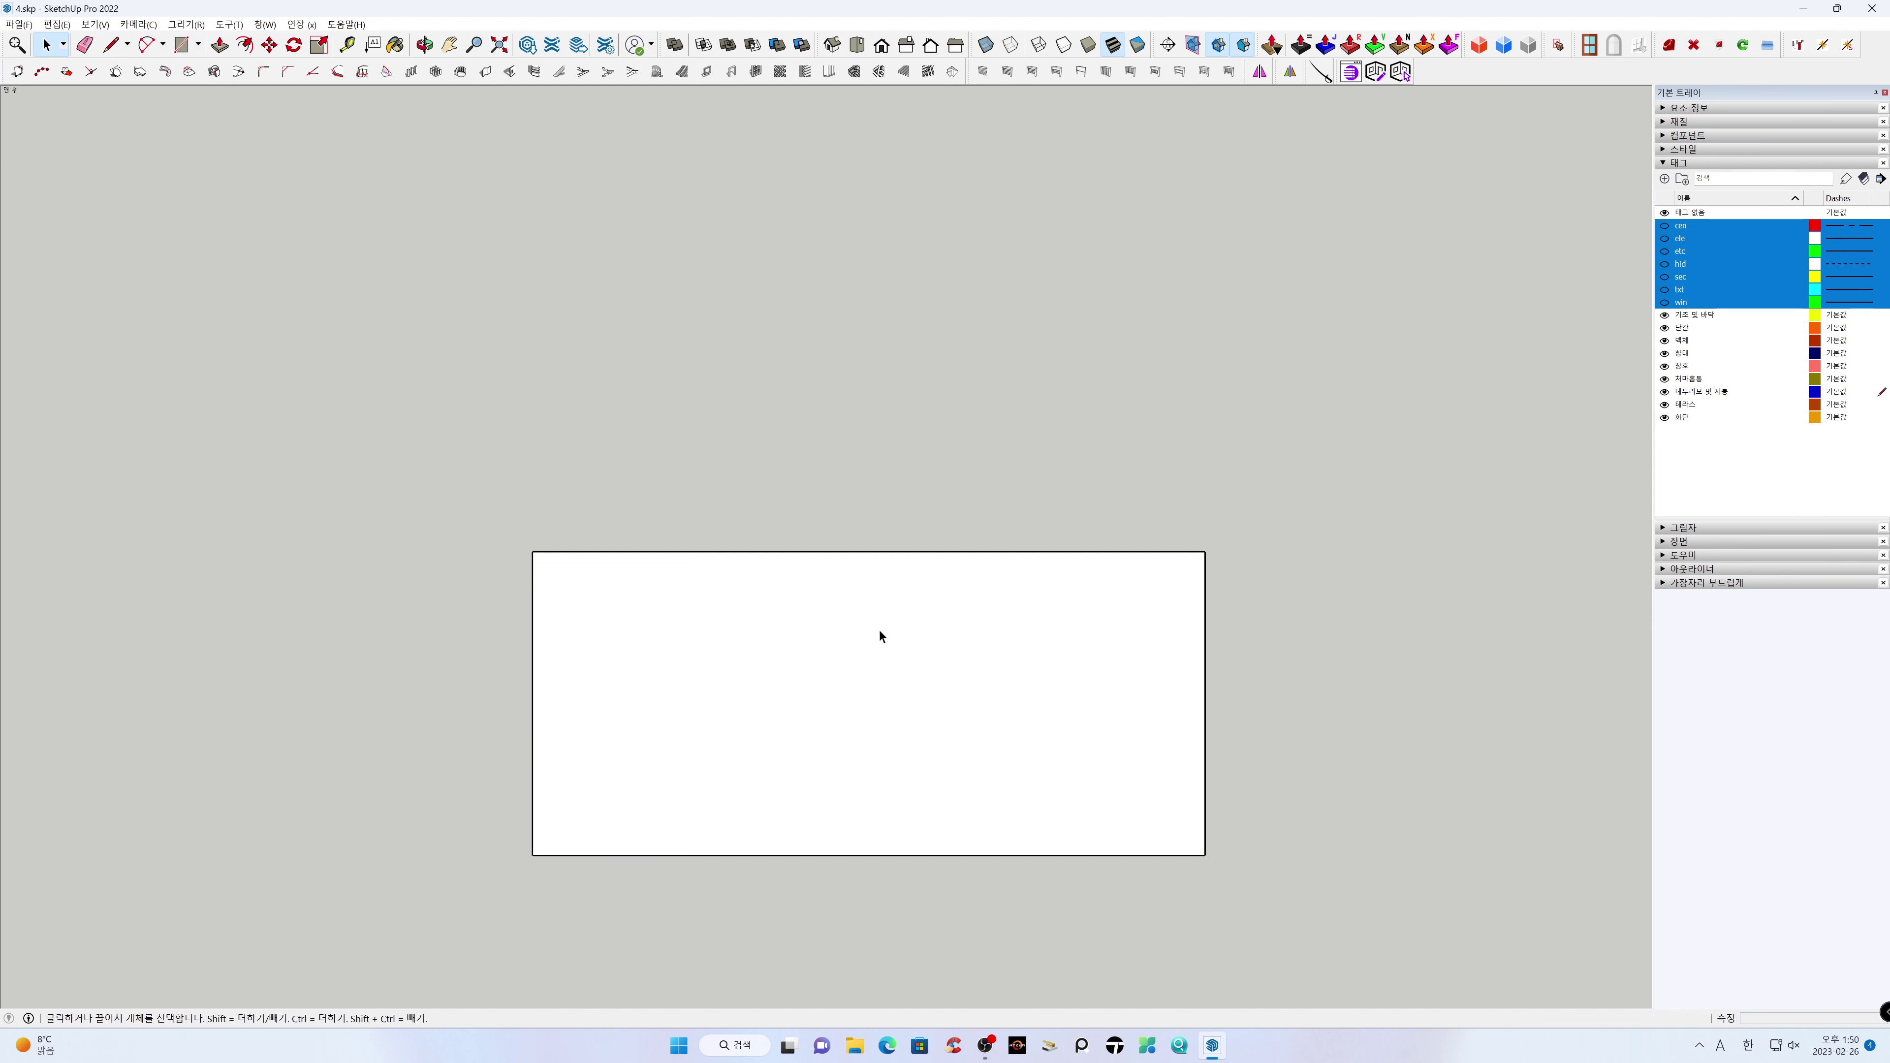
Copy the rectangular face 5605 mm so that it adjoins the original along its upper edge
key("m")
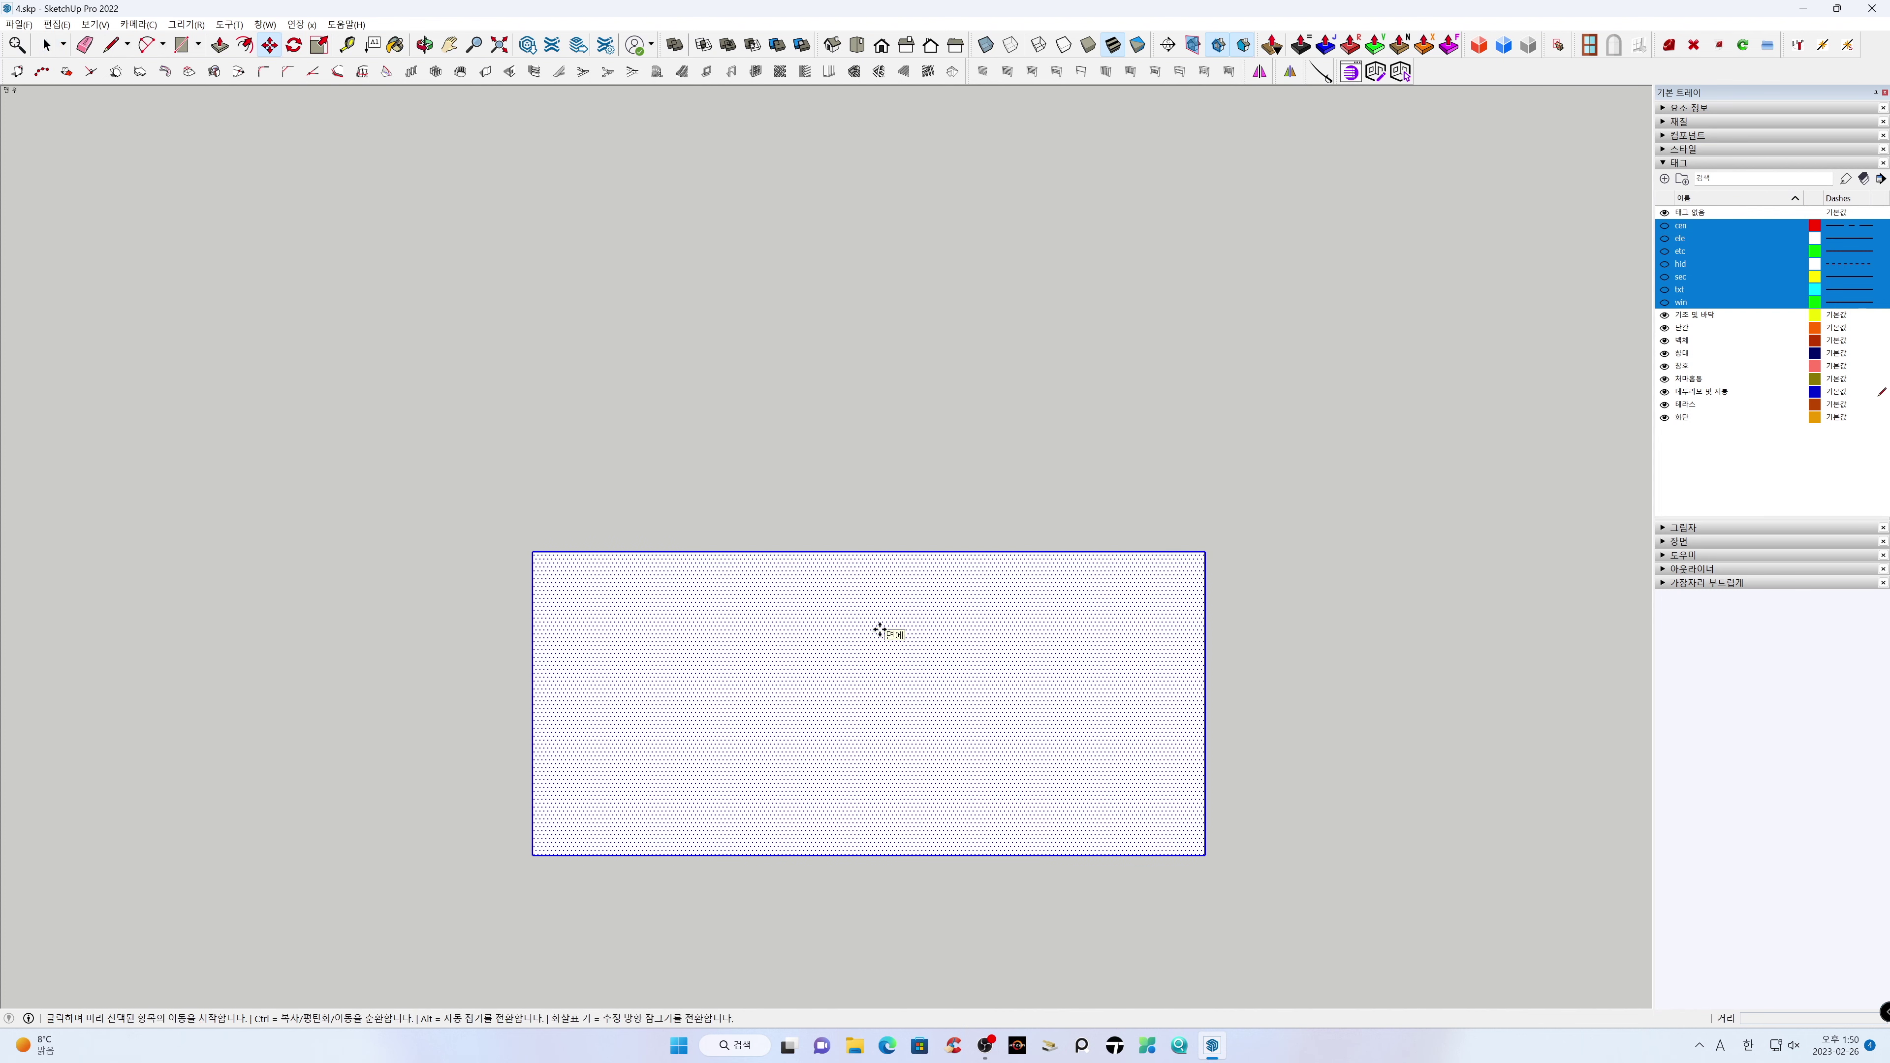
left_click(1207, 853)
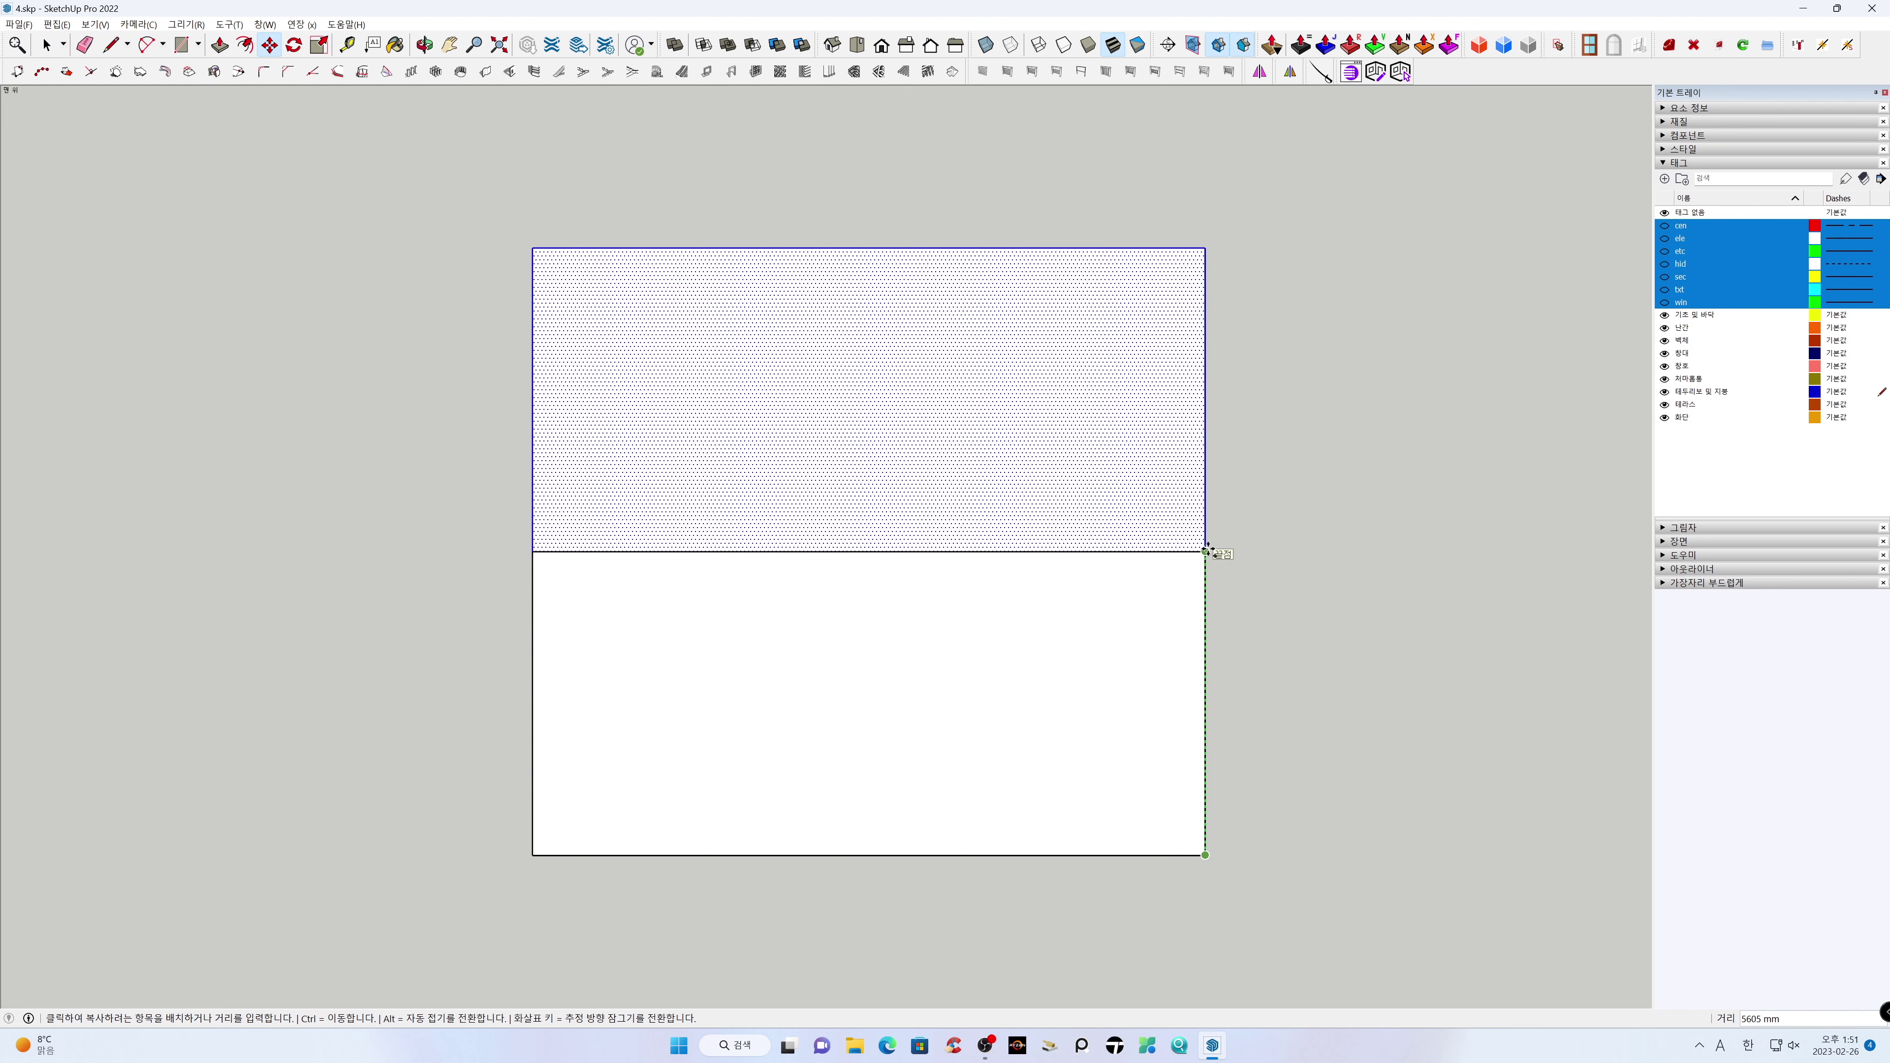
left_click(1207, 551)
key("space")
left_click(1263, 568)
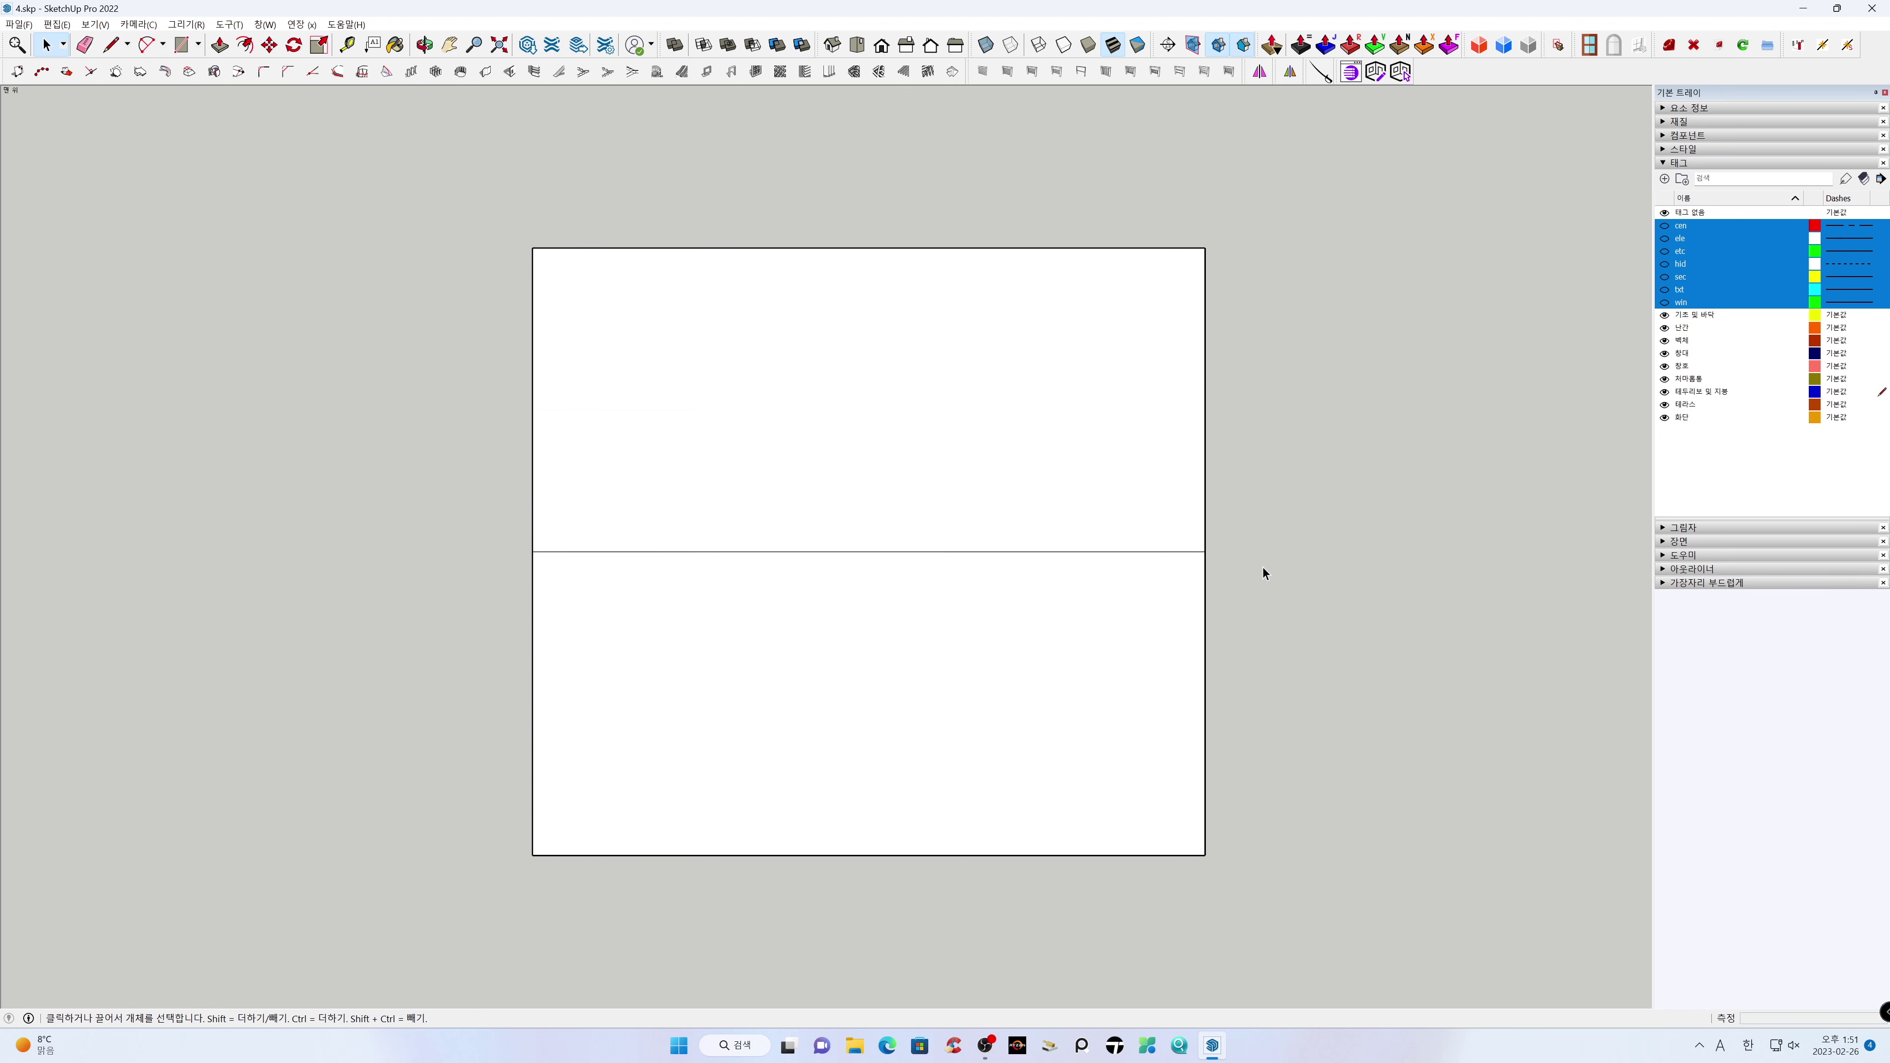
Erase the shared edge between the two rectangles to merge them into a single face
key("e")
left_click(1179, 551)
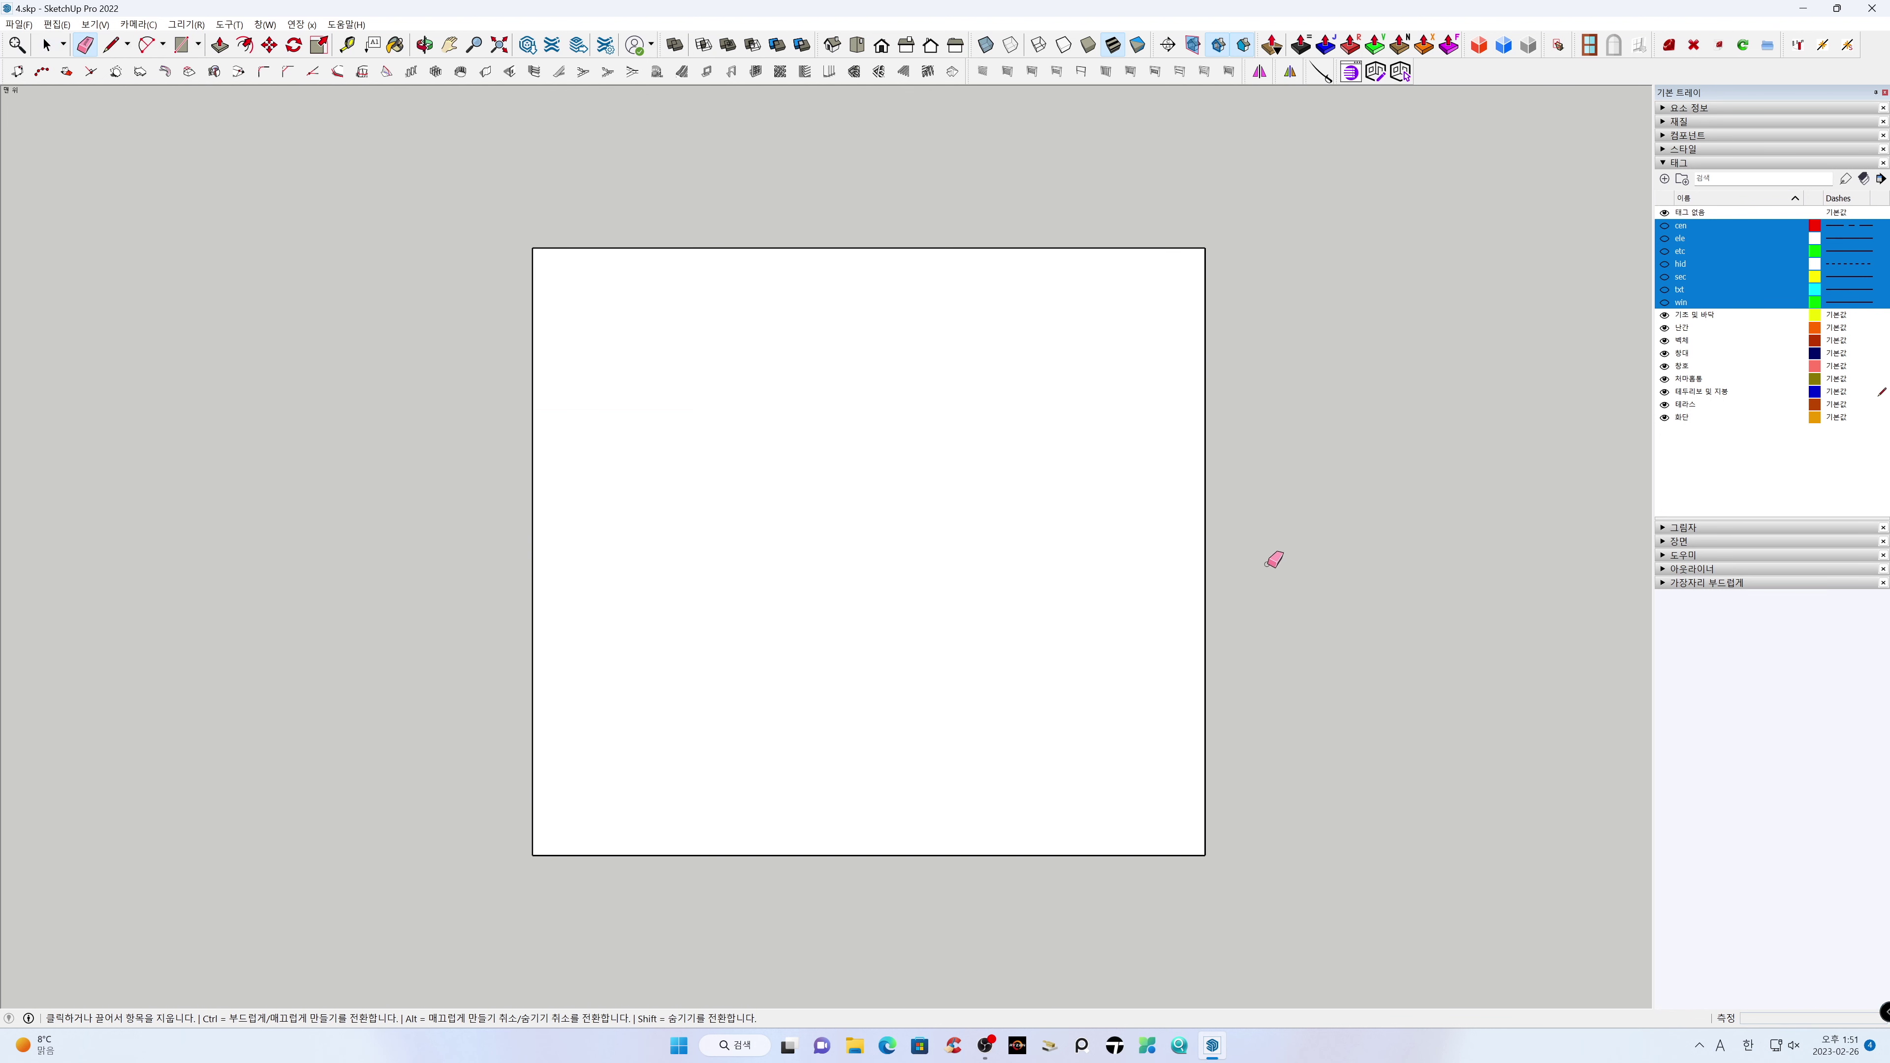
key("space")
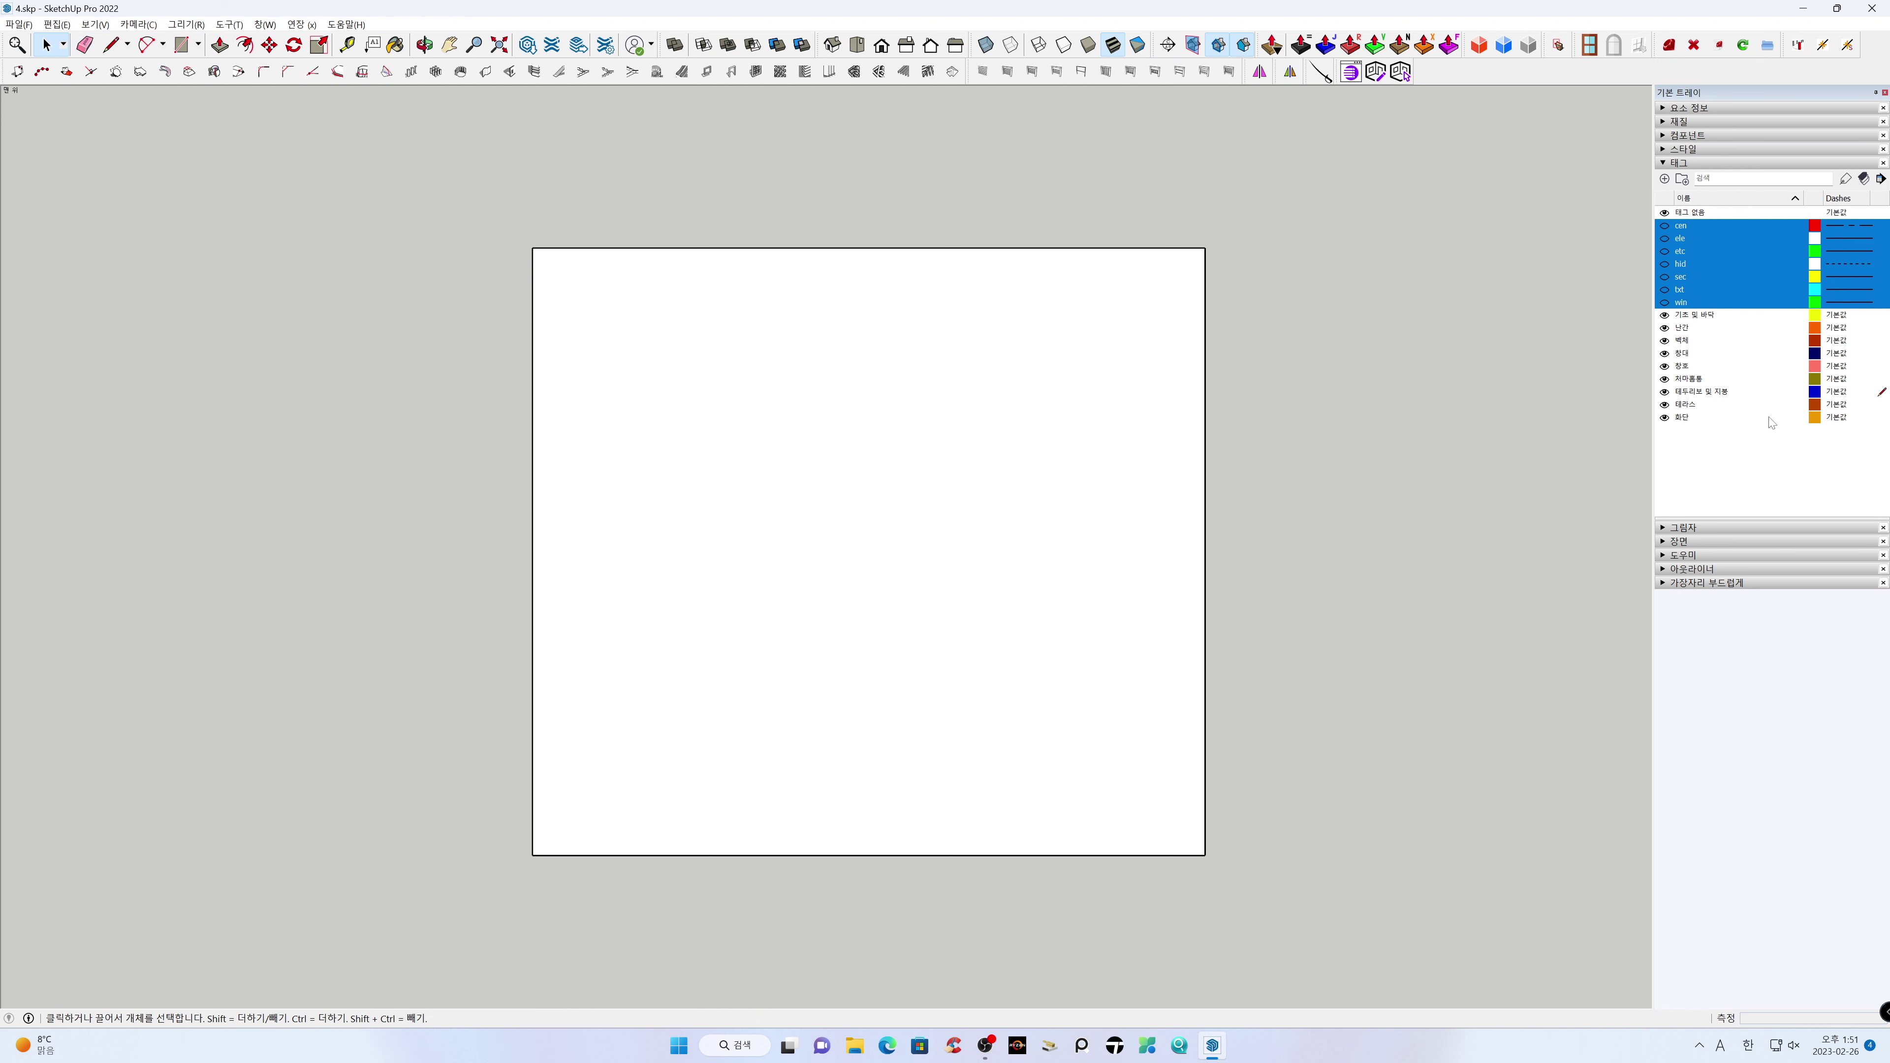
Switch the camera to an isometric view with perspective projection
left_click(1775, 392)
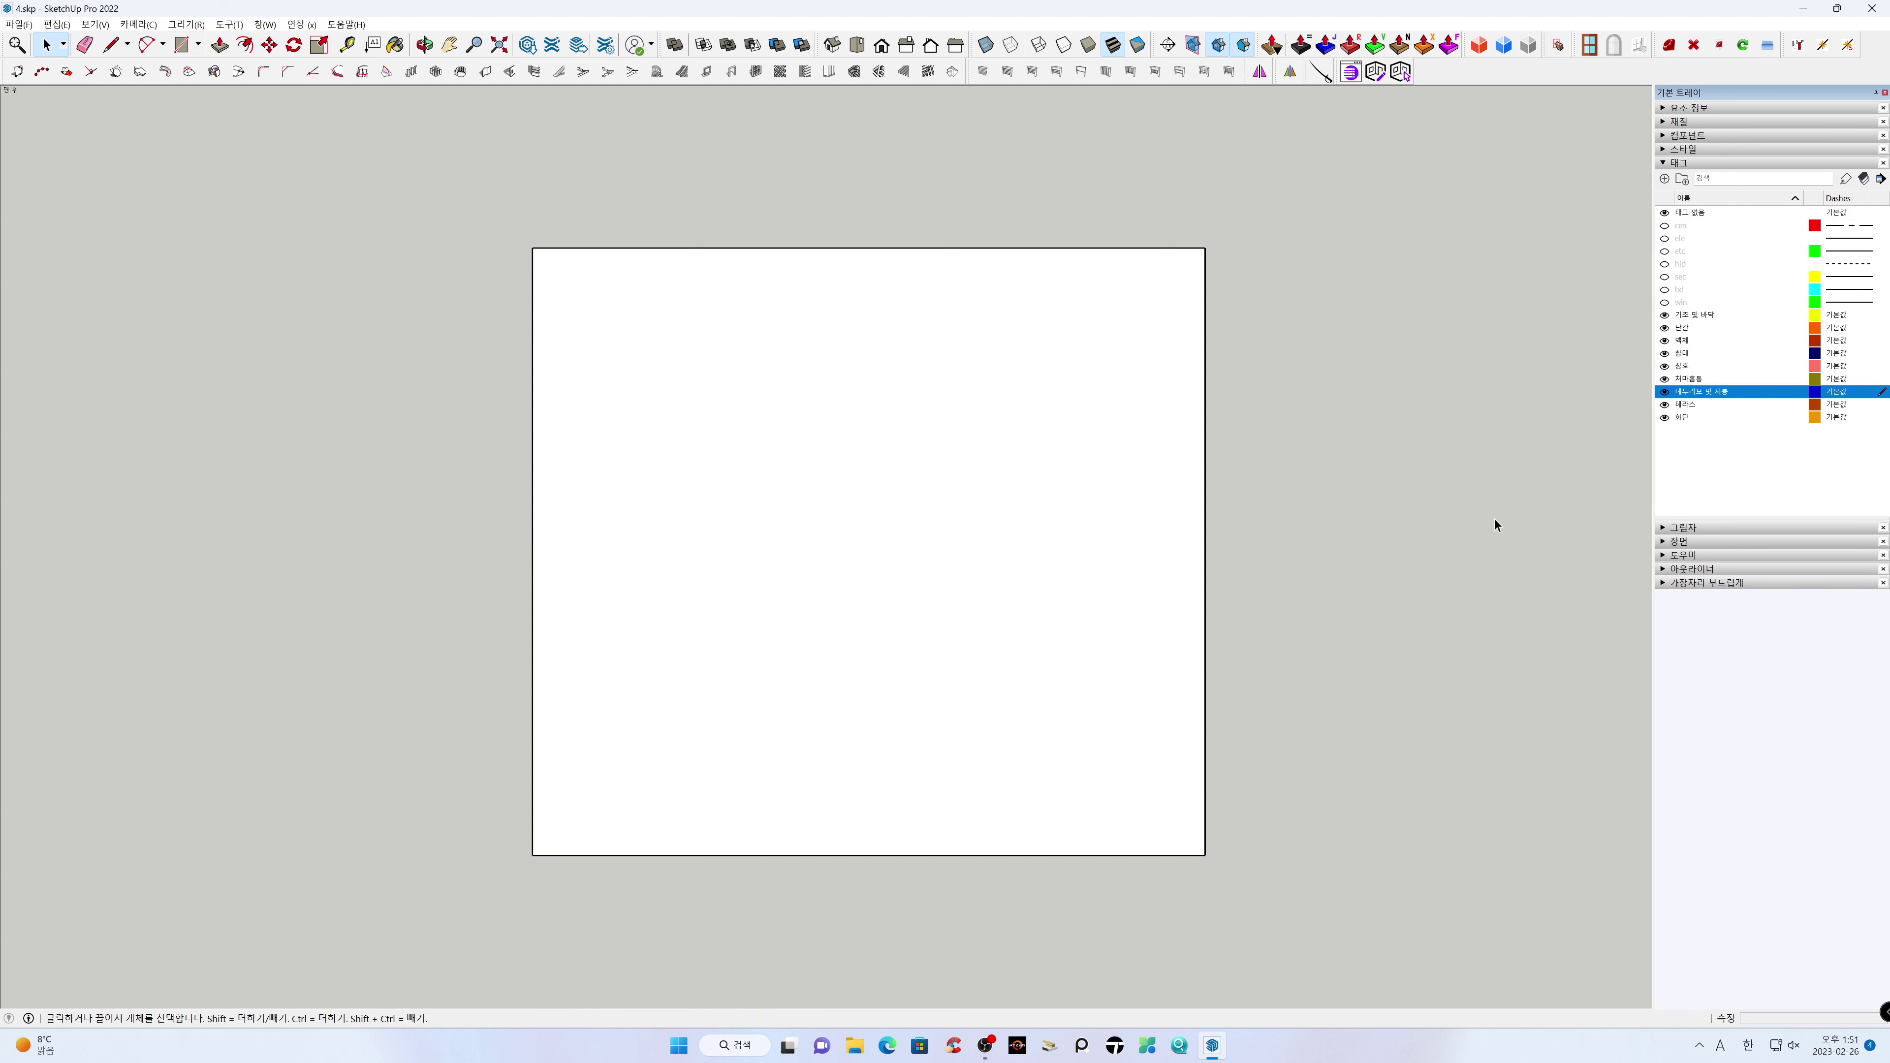
left_click(832, 45)
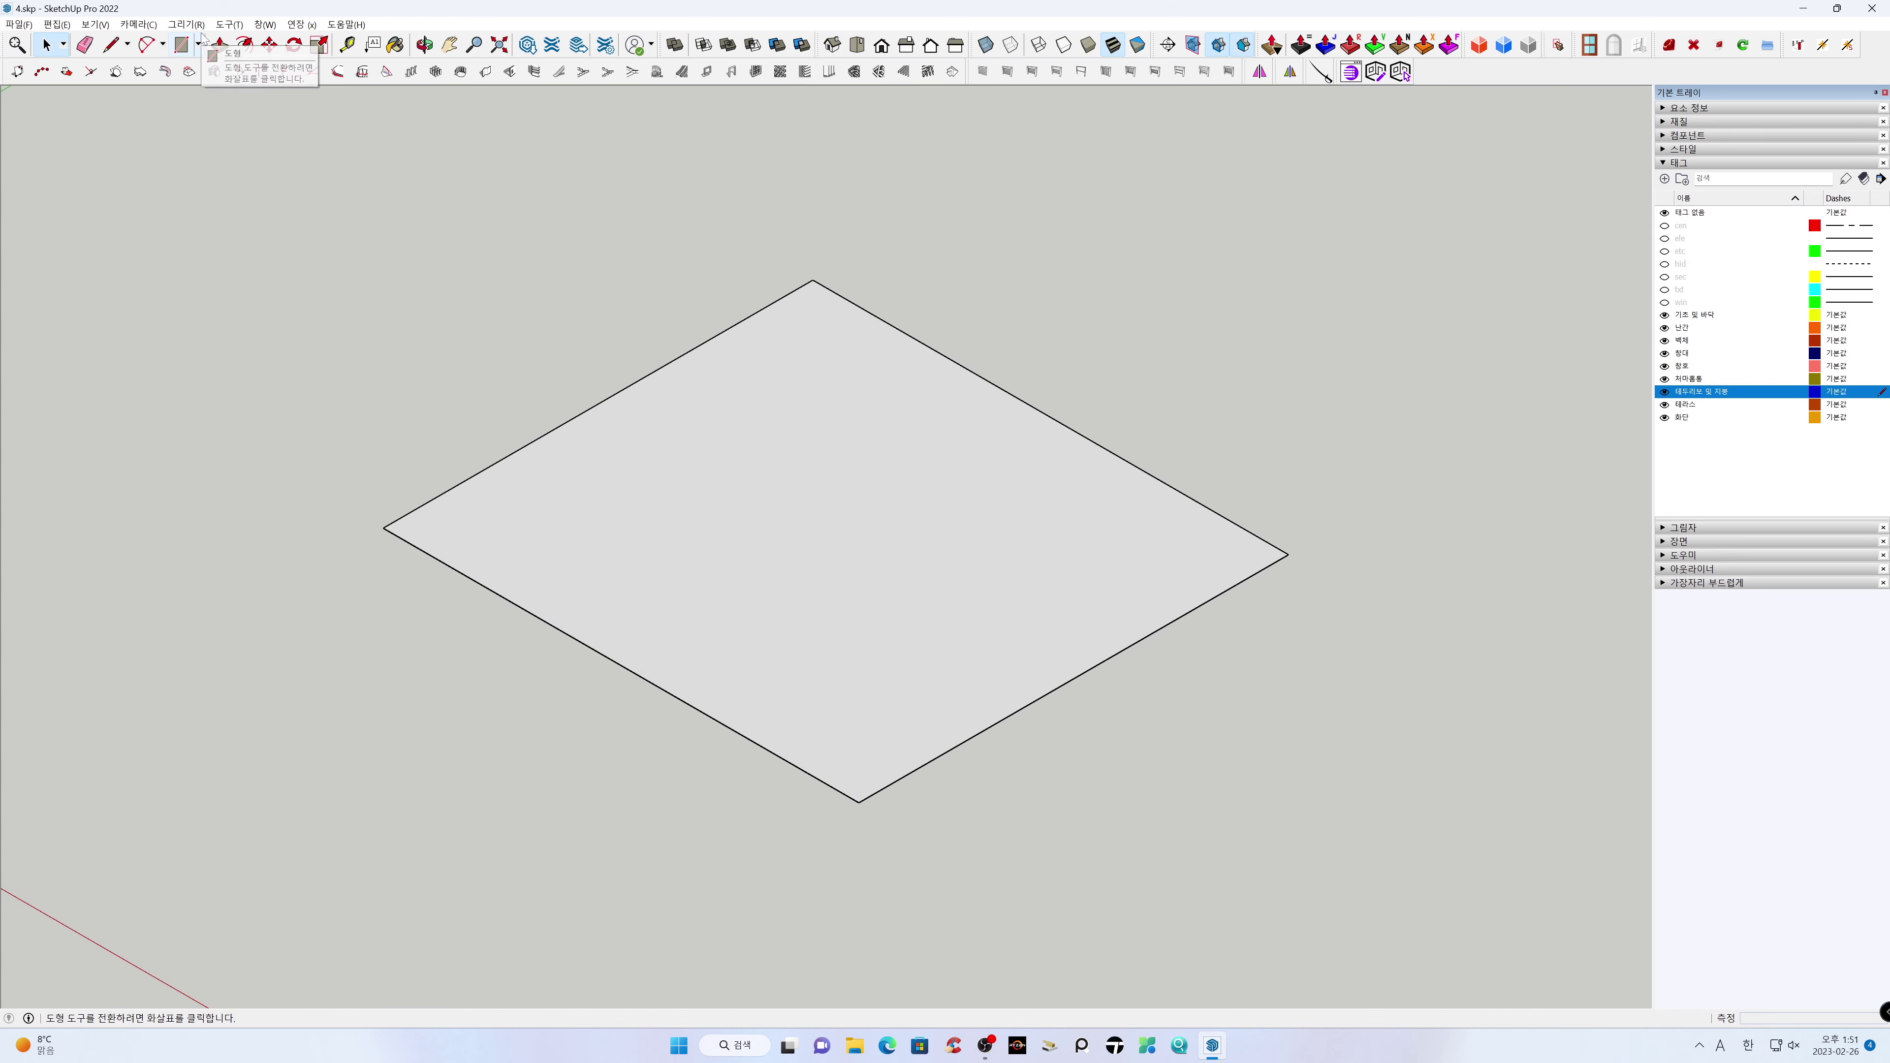
left_click(140, 24)
left_click(165, 115)
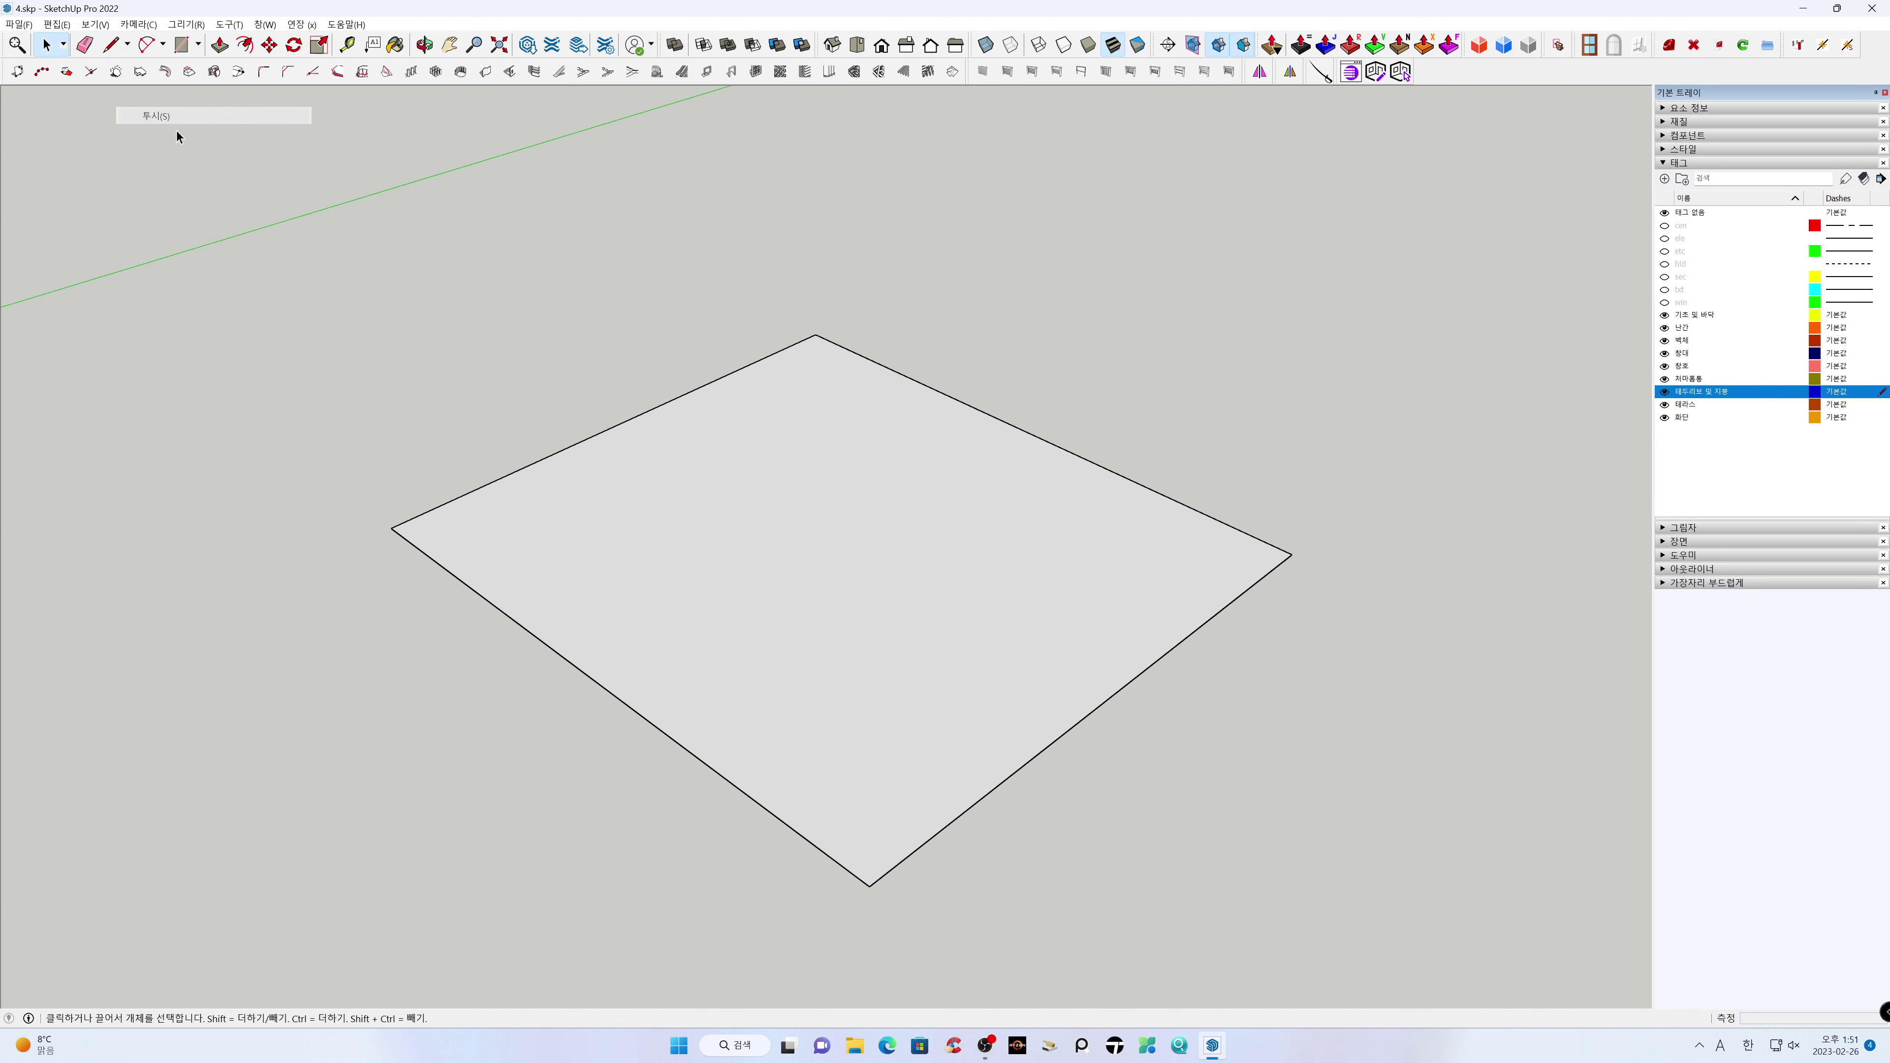
middle_click_drag(918, 816, 1029, 786)
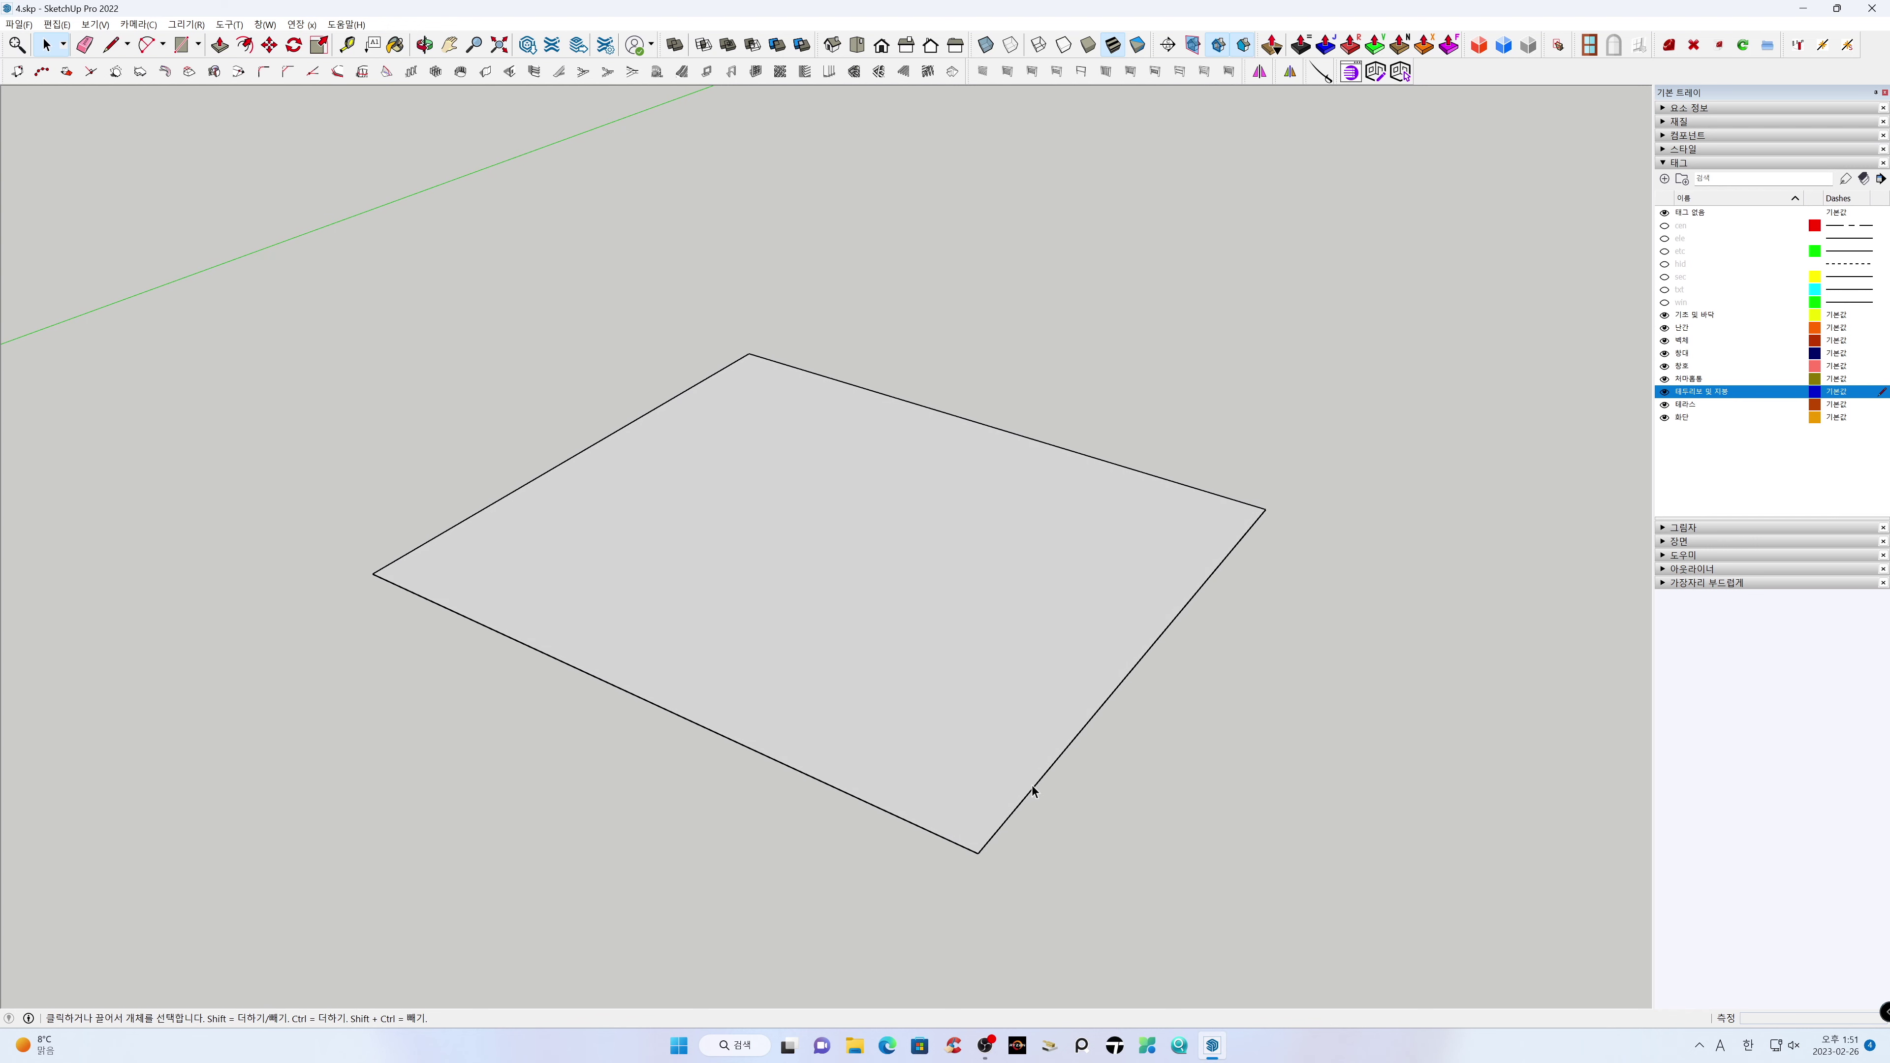
Start a Gable-Ended Roof on the face, using its left short edge corners for the first gable and the far right corner as third point
left_click(828, 527)
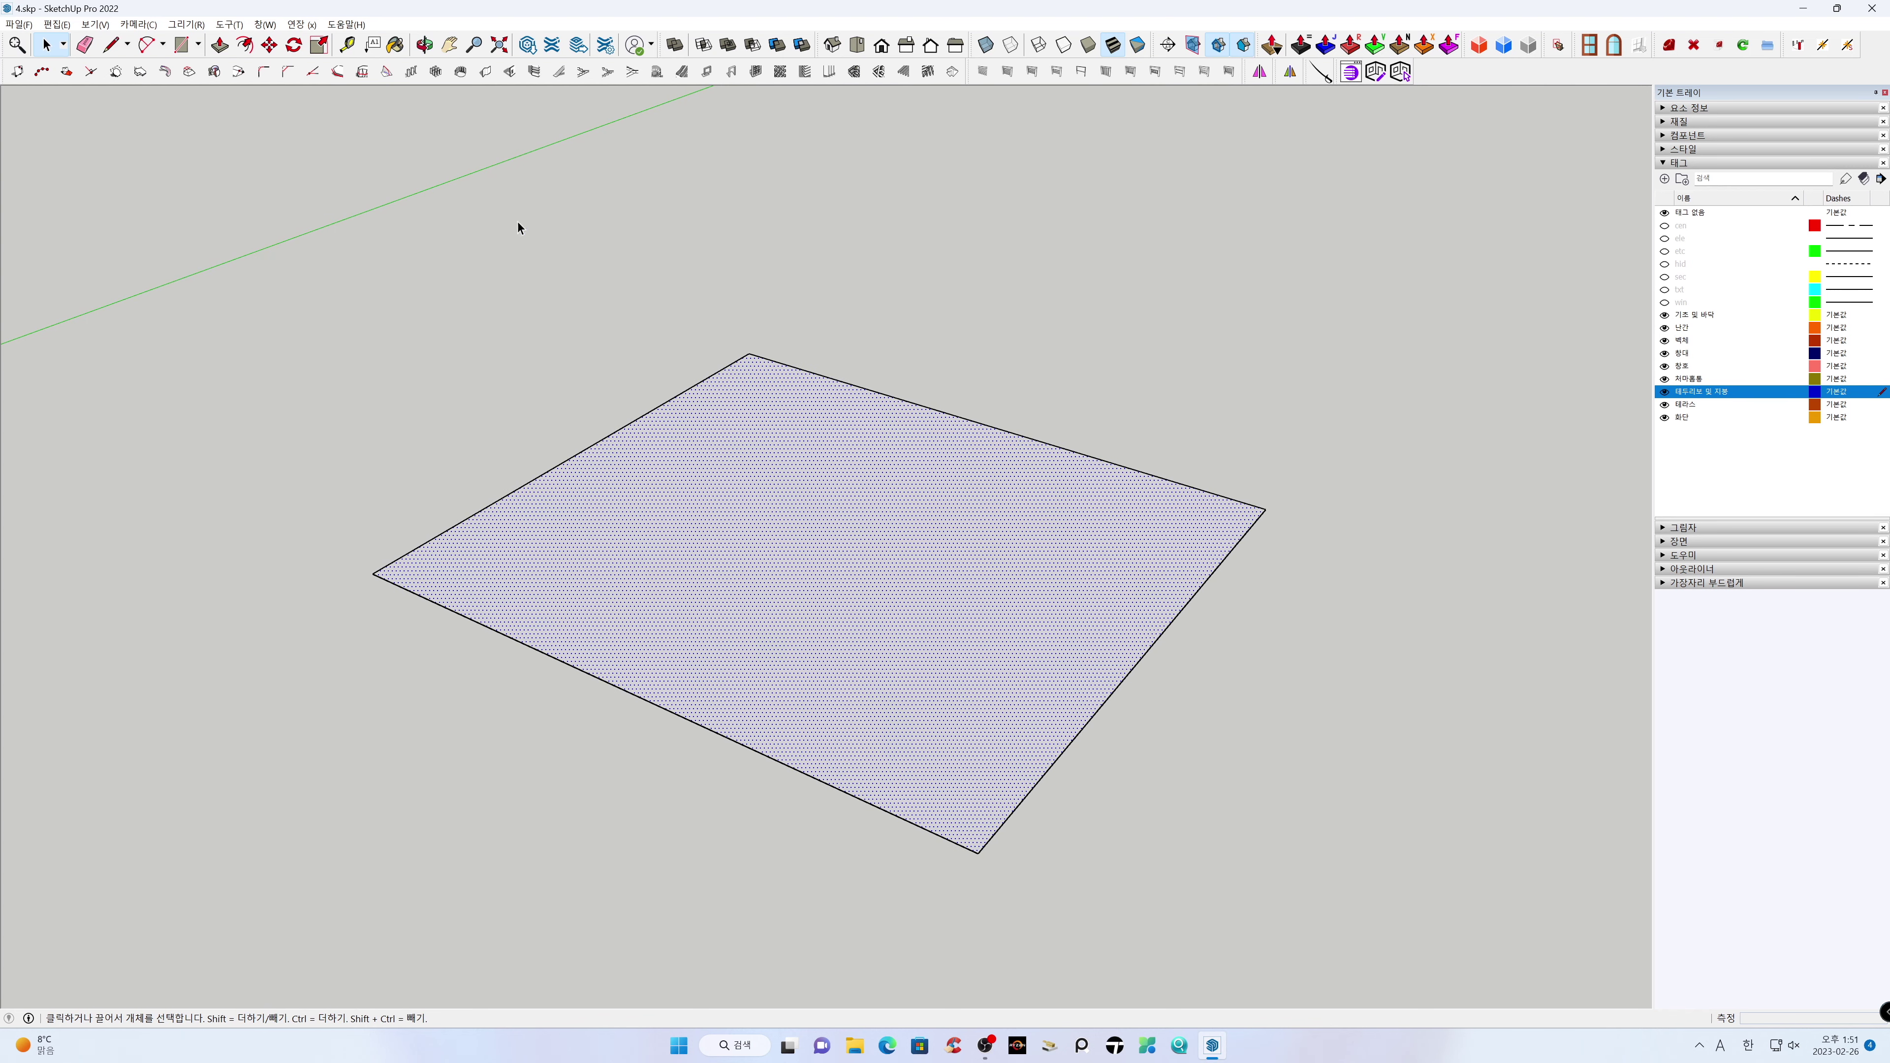
left_click(302, 23)
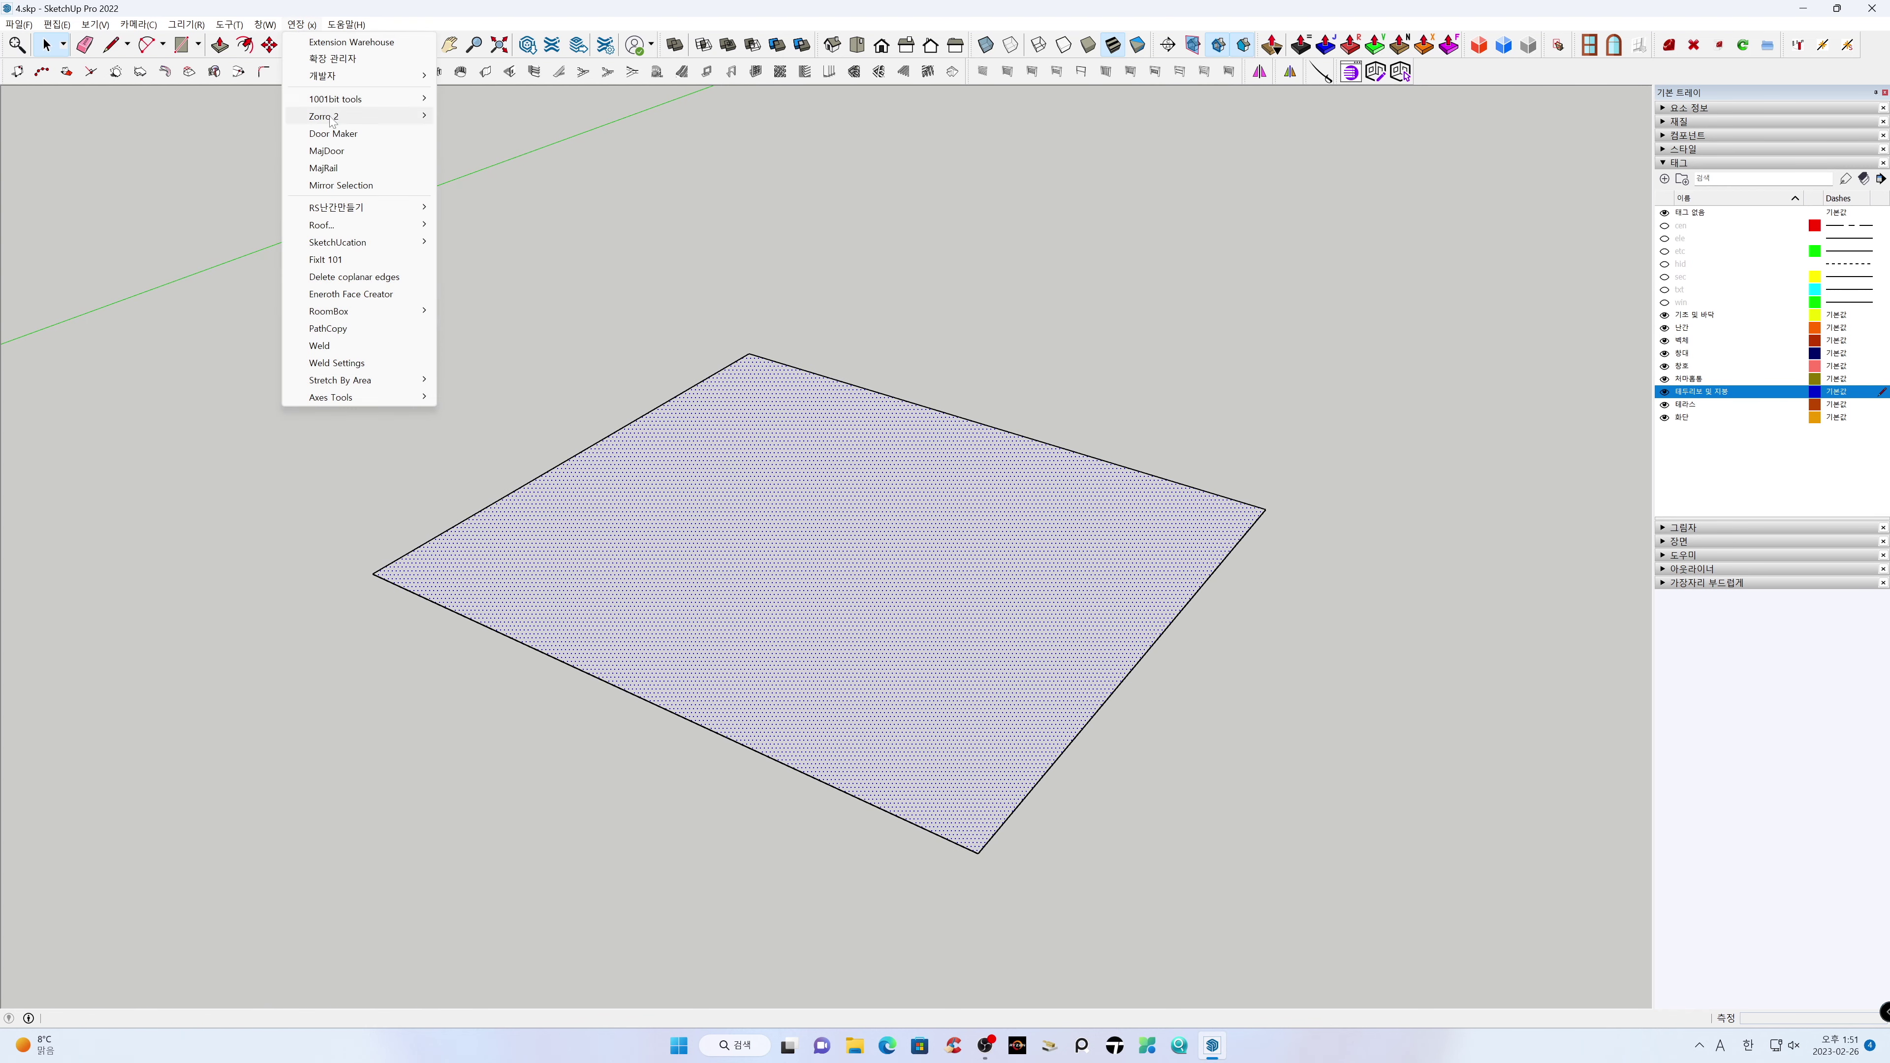
mouse_move(406, 228)
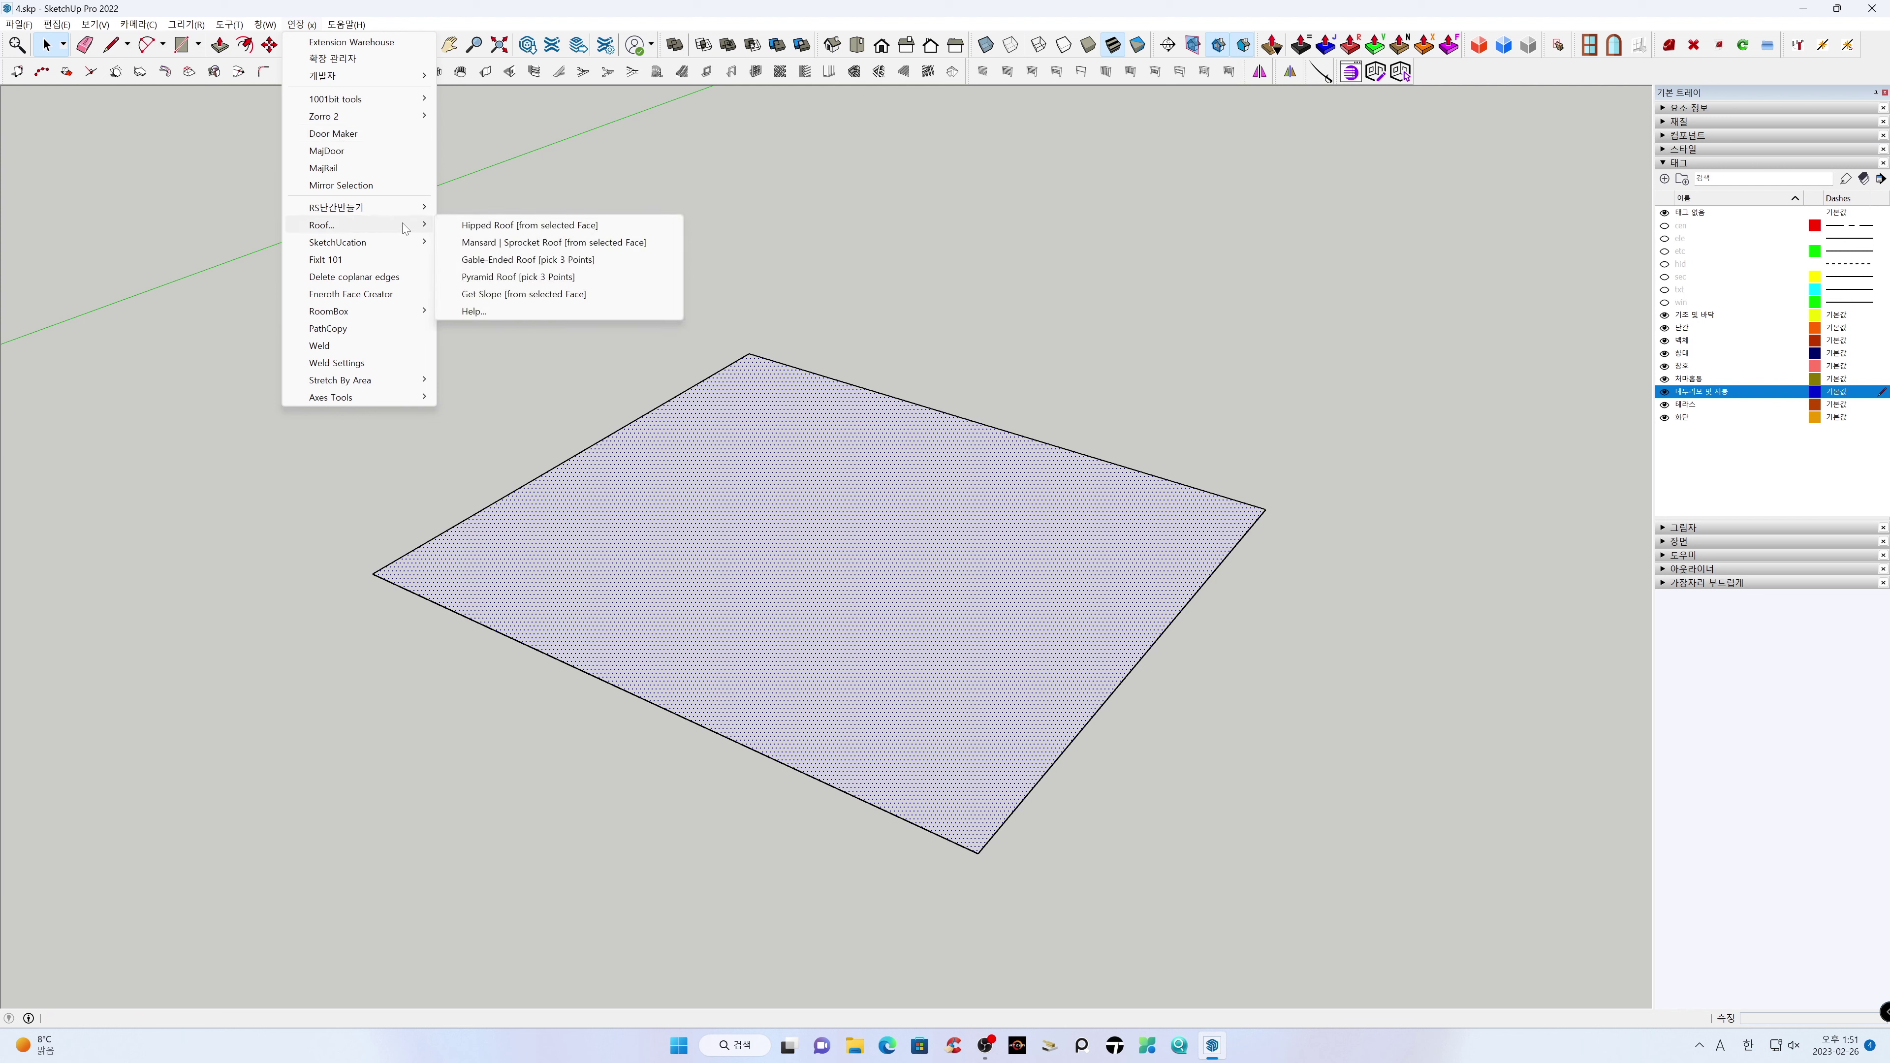
left_click(518, 260)
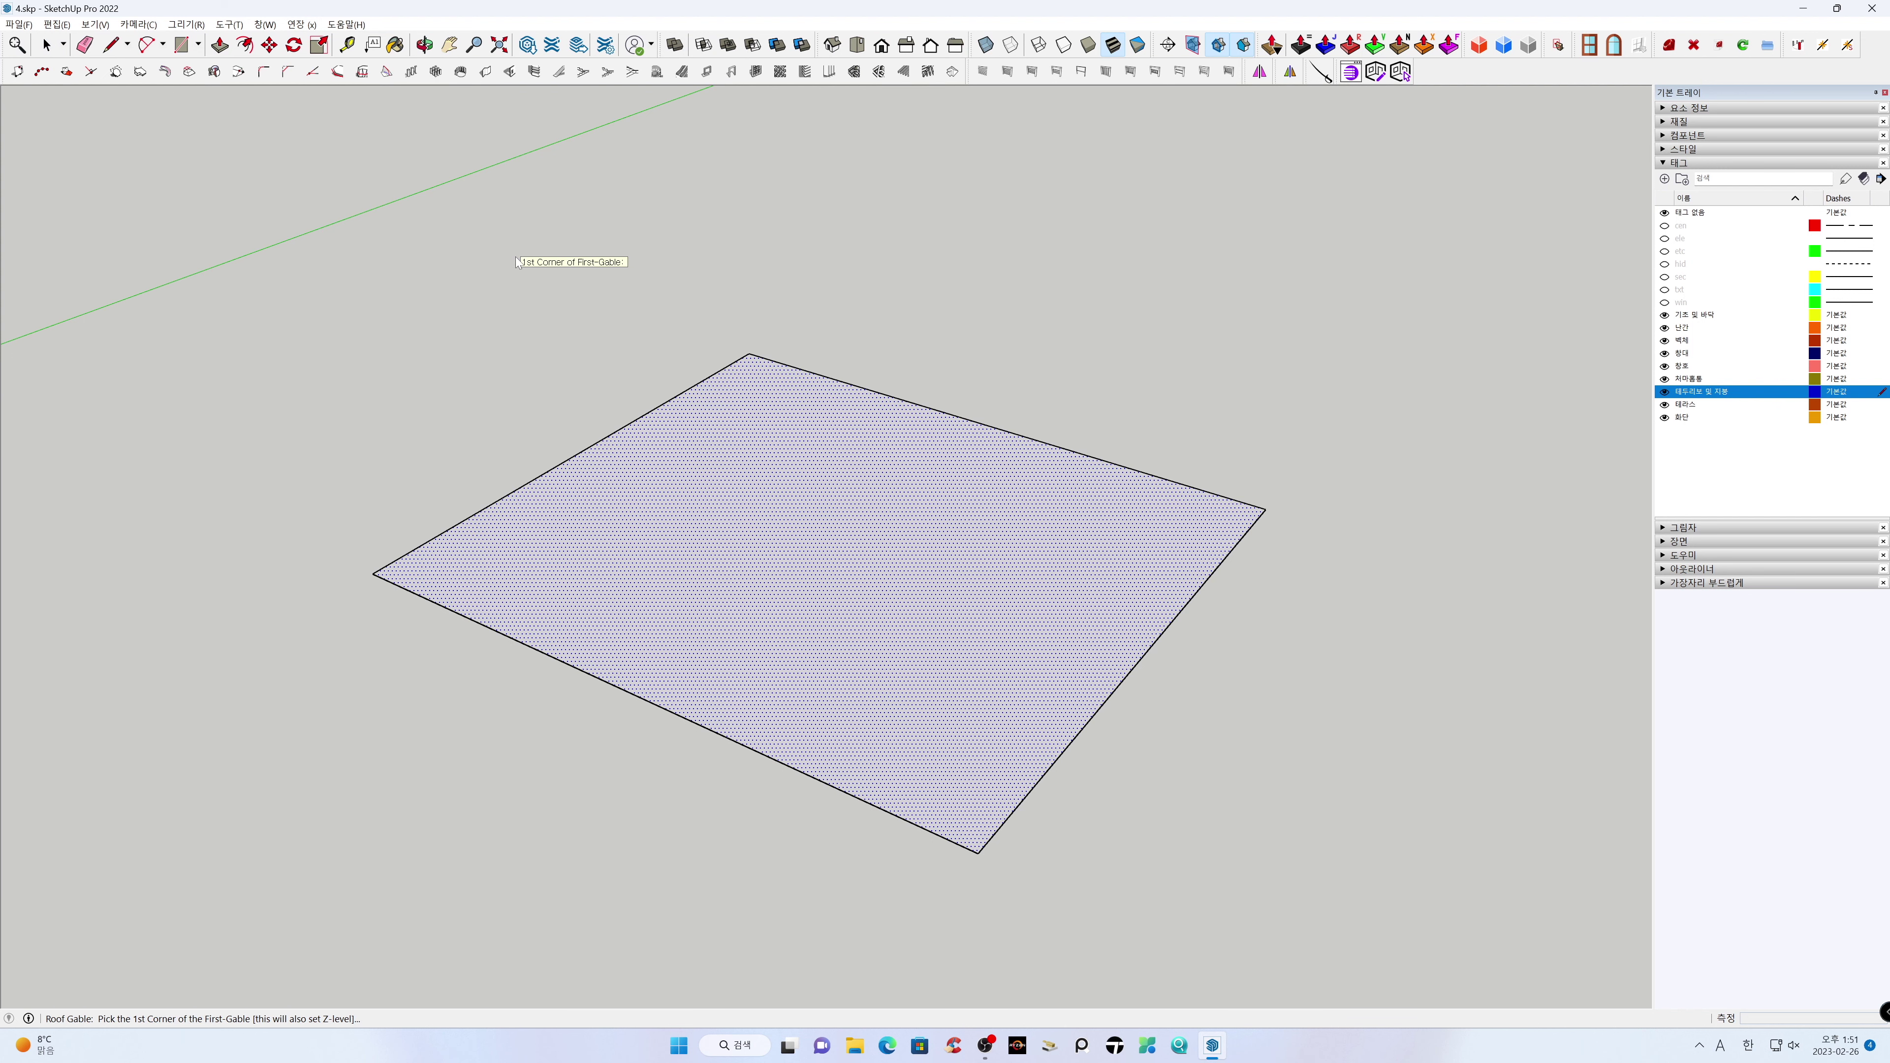
left_click(376, 575)
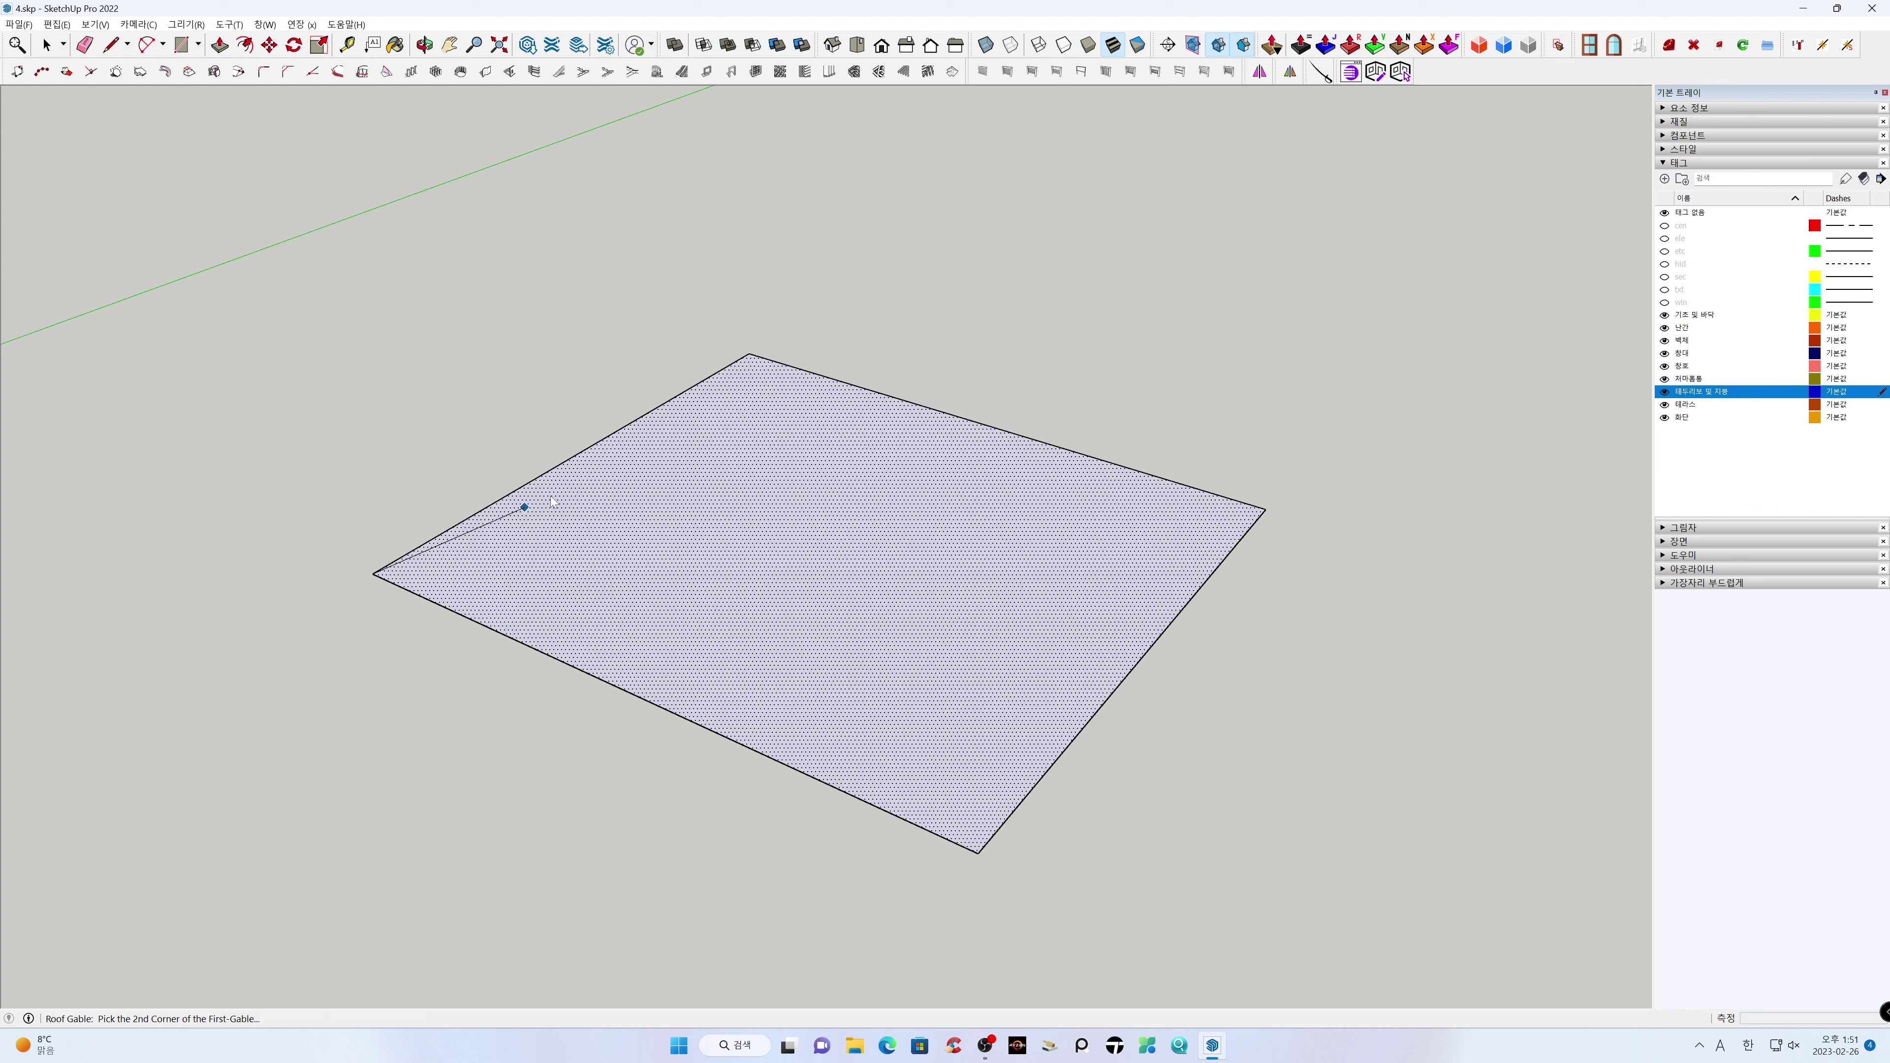
left_click(749, 356)
left_click(1265, 513)
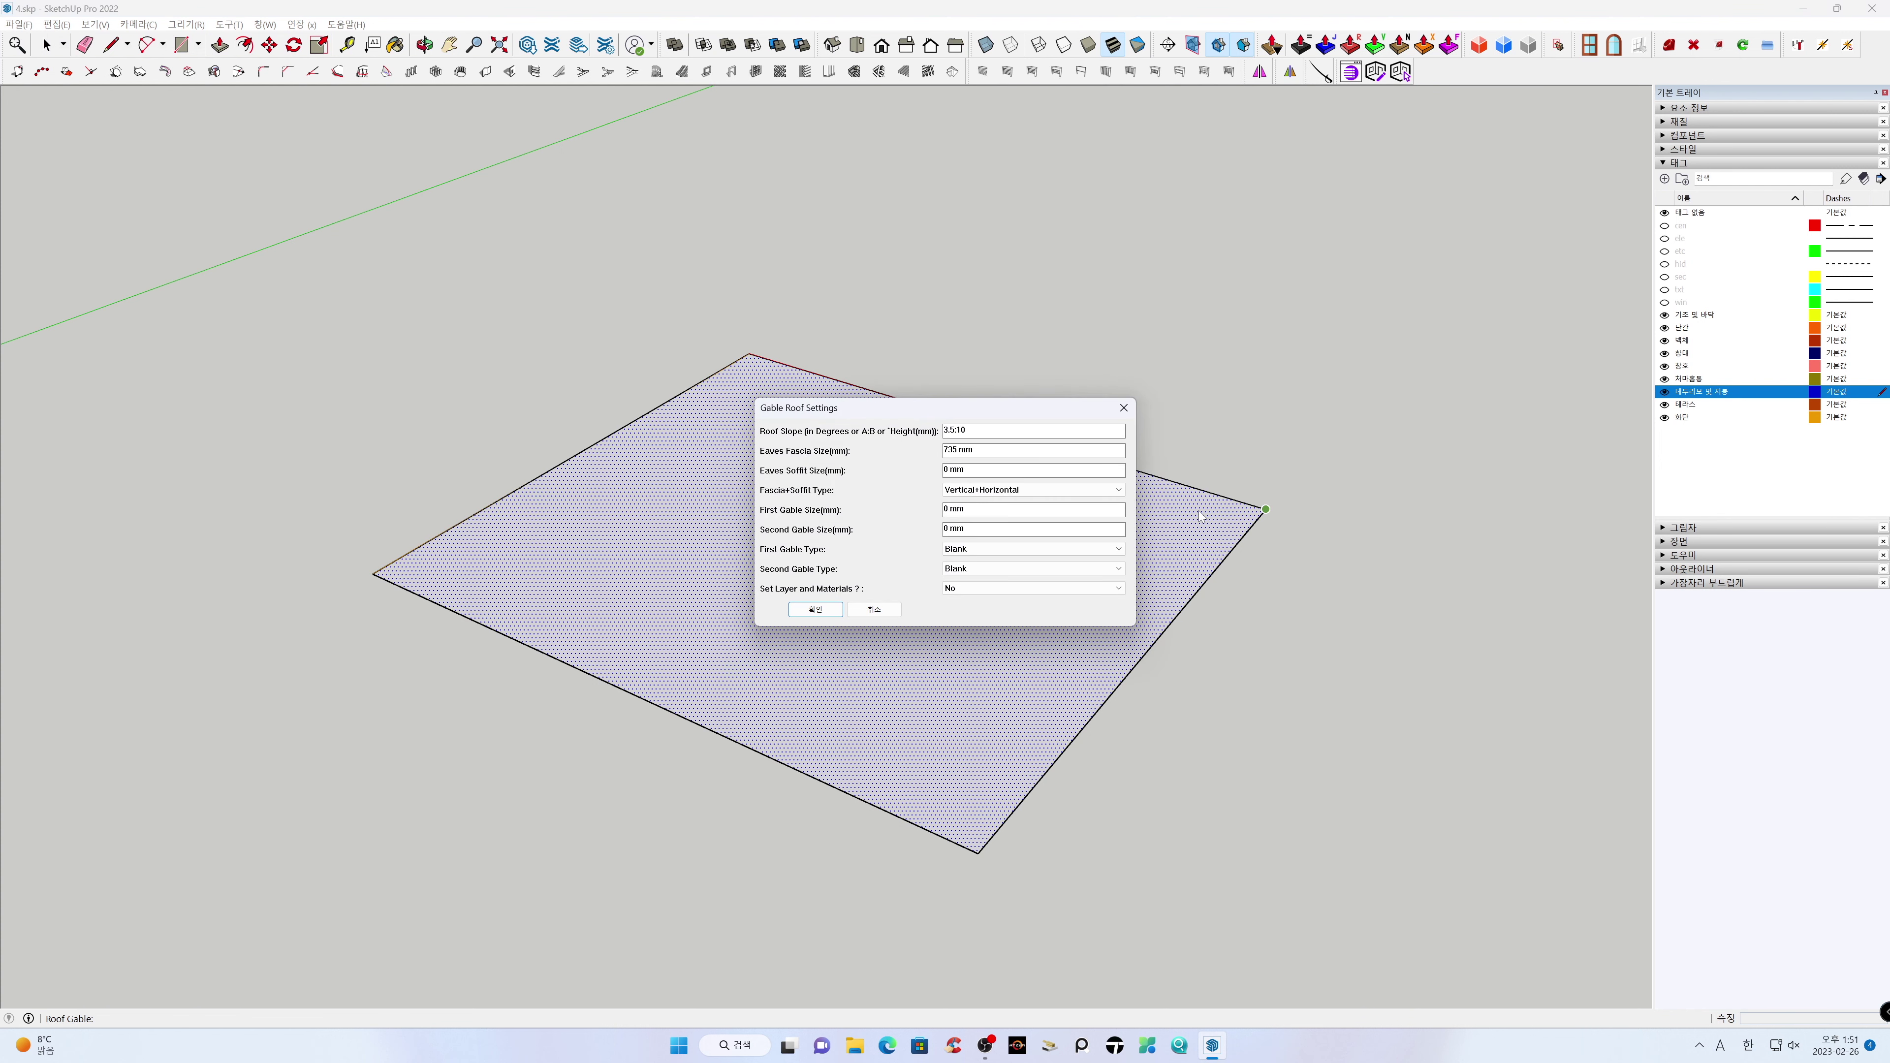
Set the roof slope to 3.5:10, eaves fascia to 735 mm, eaves soffit to 0 and the fascia and soffit type to Vertical+Horizontal
type("3.5:")
key("ctrl+a")
type("7")
key("Tab")
type("0")
left_click(1032, 490)
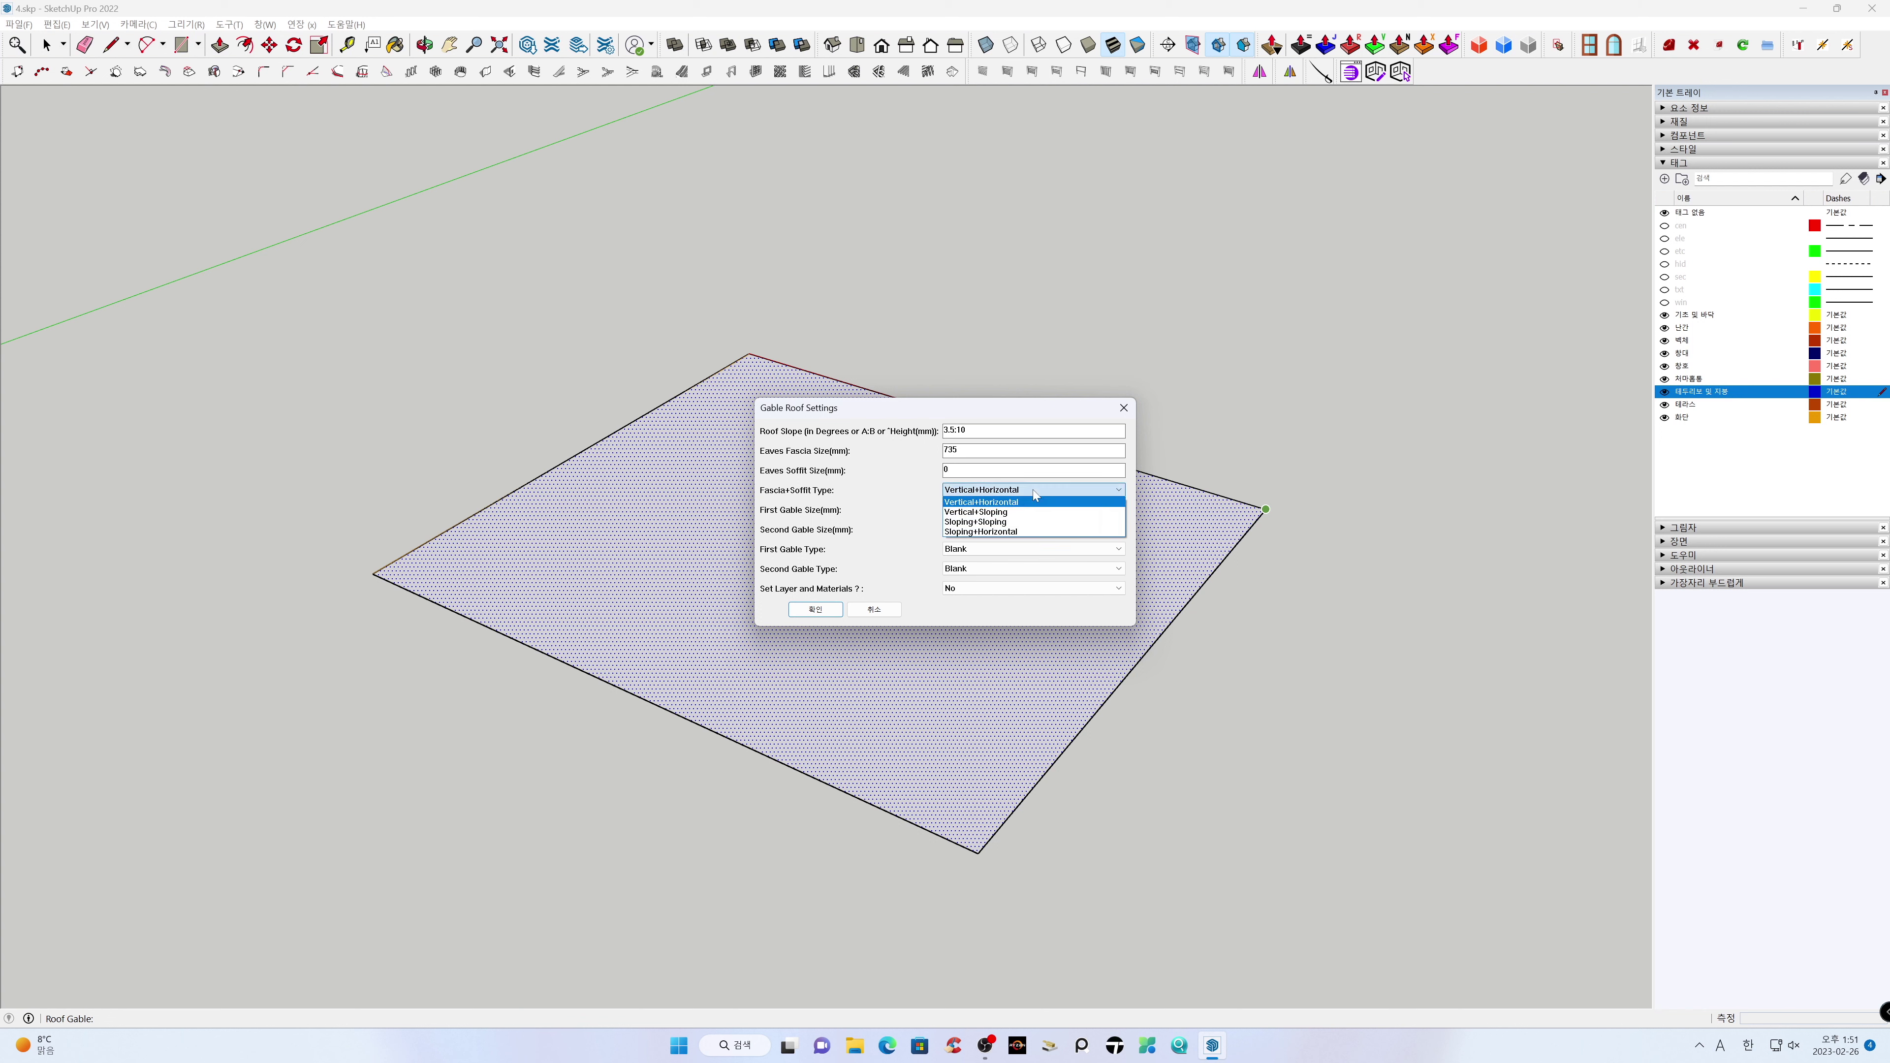
left_click(1032, 494)
Set both gable sizes to 0 and both gable types to Blank, and generate the gable roof
double_click(956, 509)
type("0")
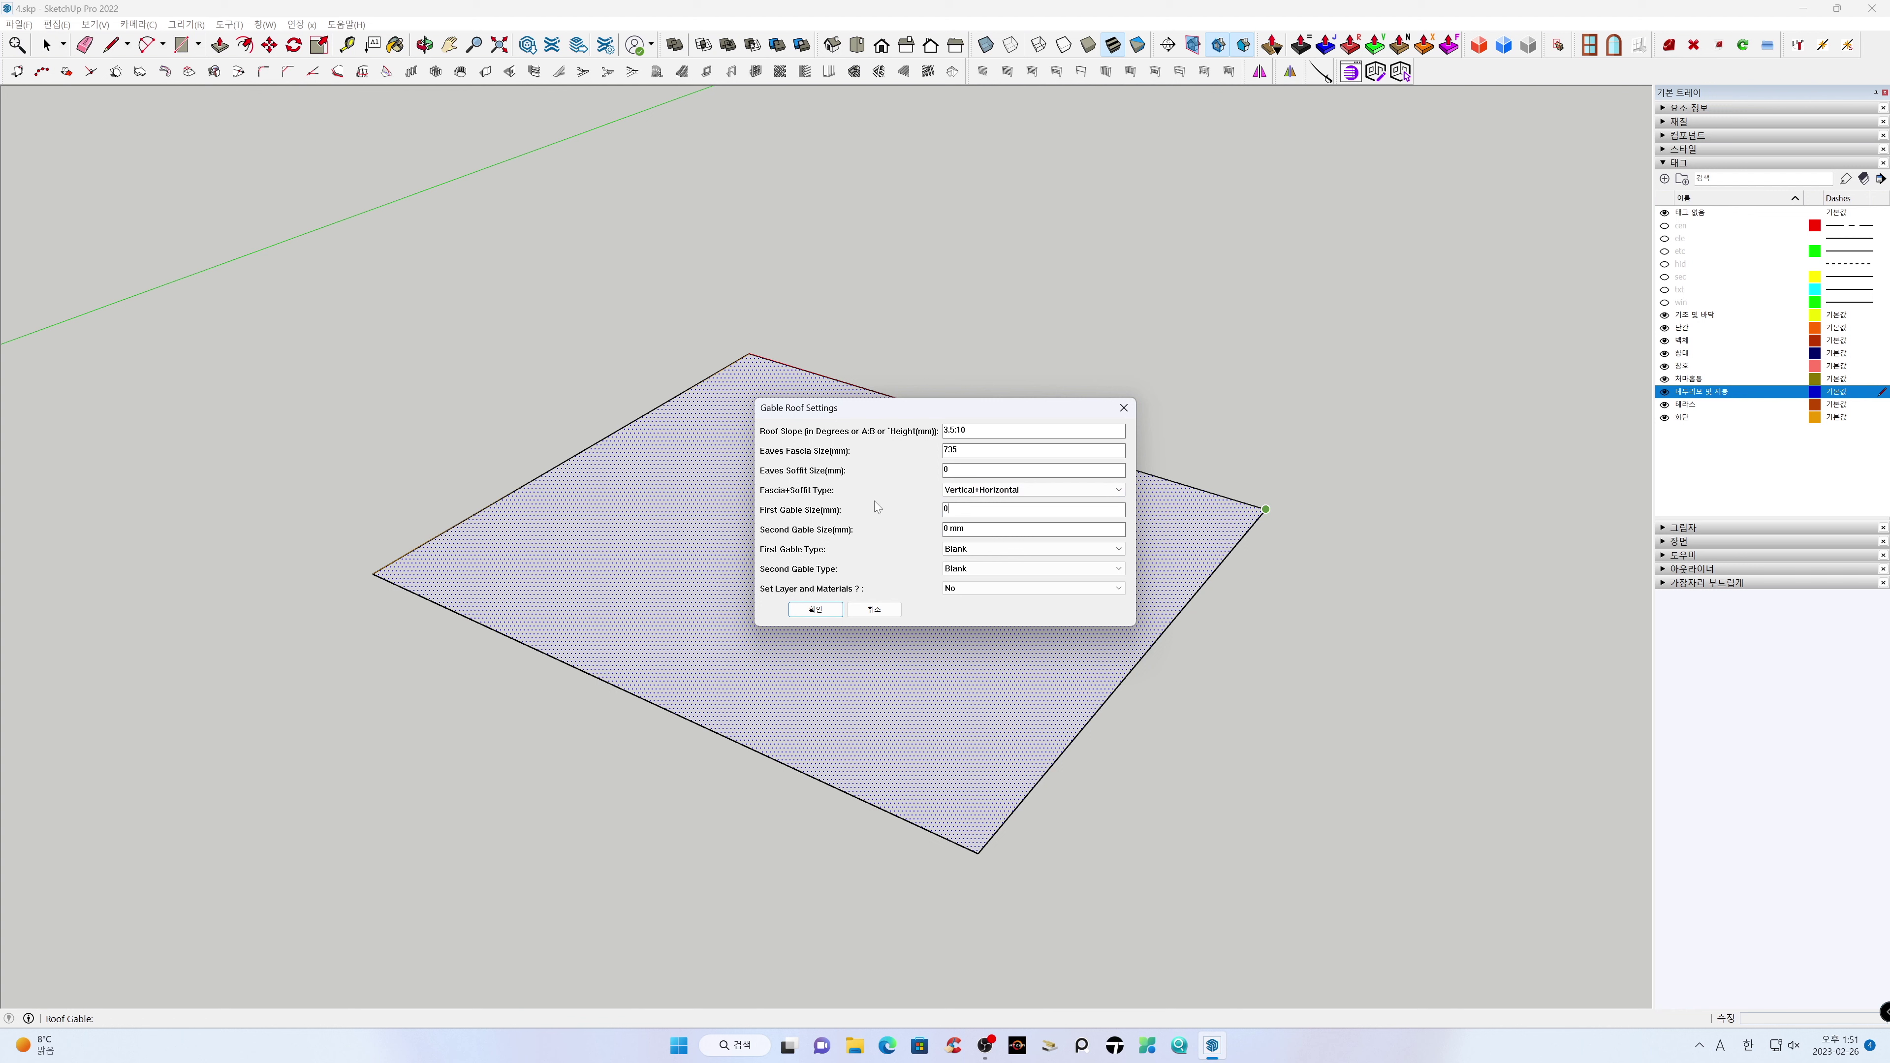
key("Tab")
type("0")
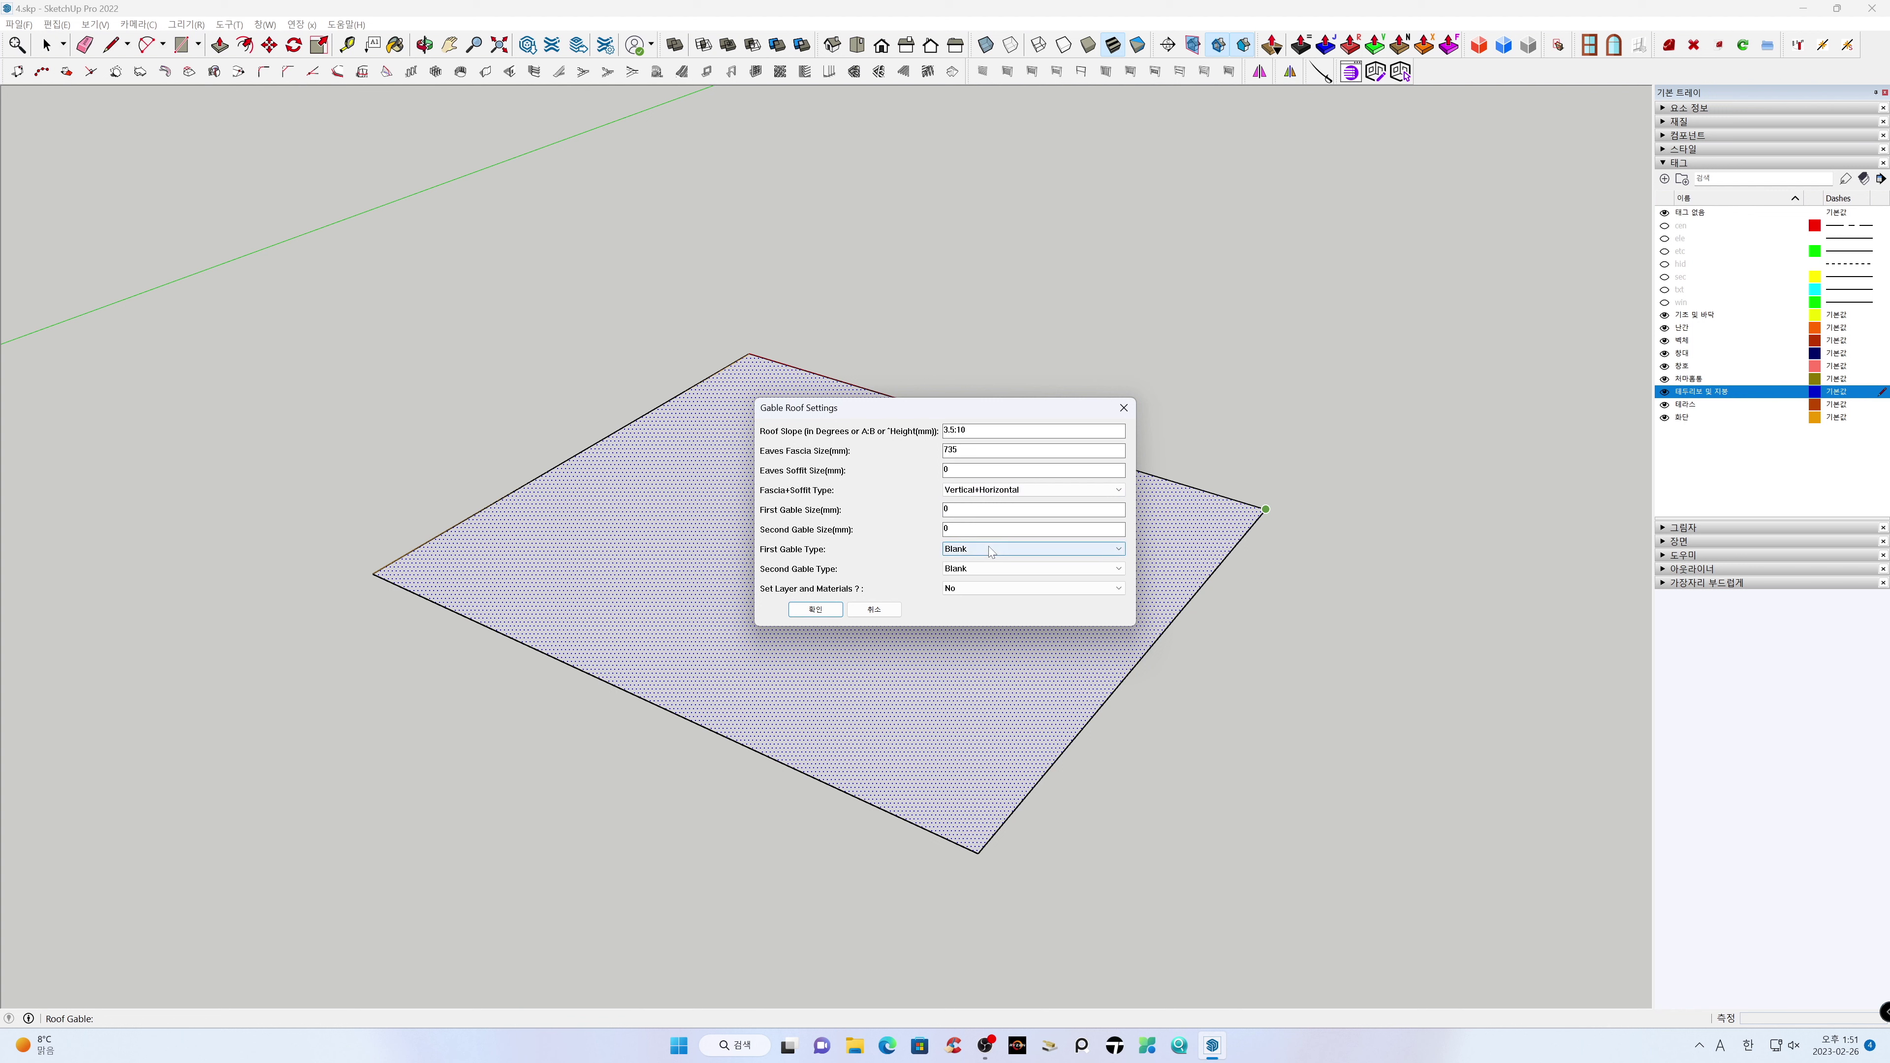
left_click(989, 550)
left_click(988, 565)
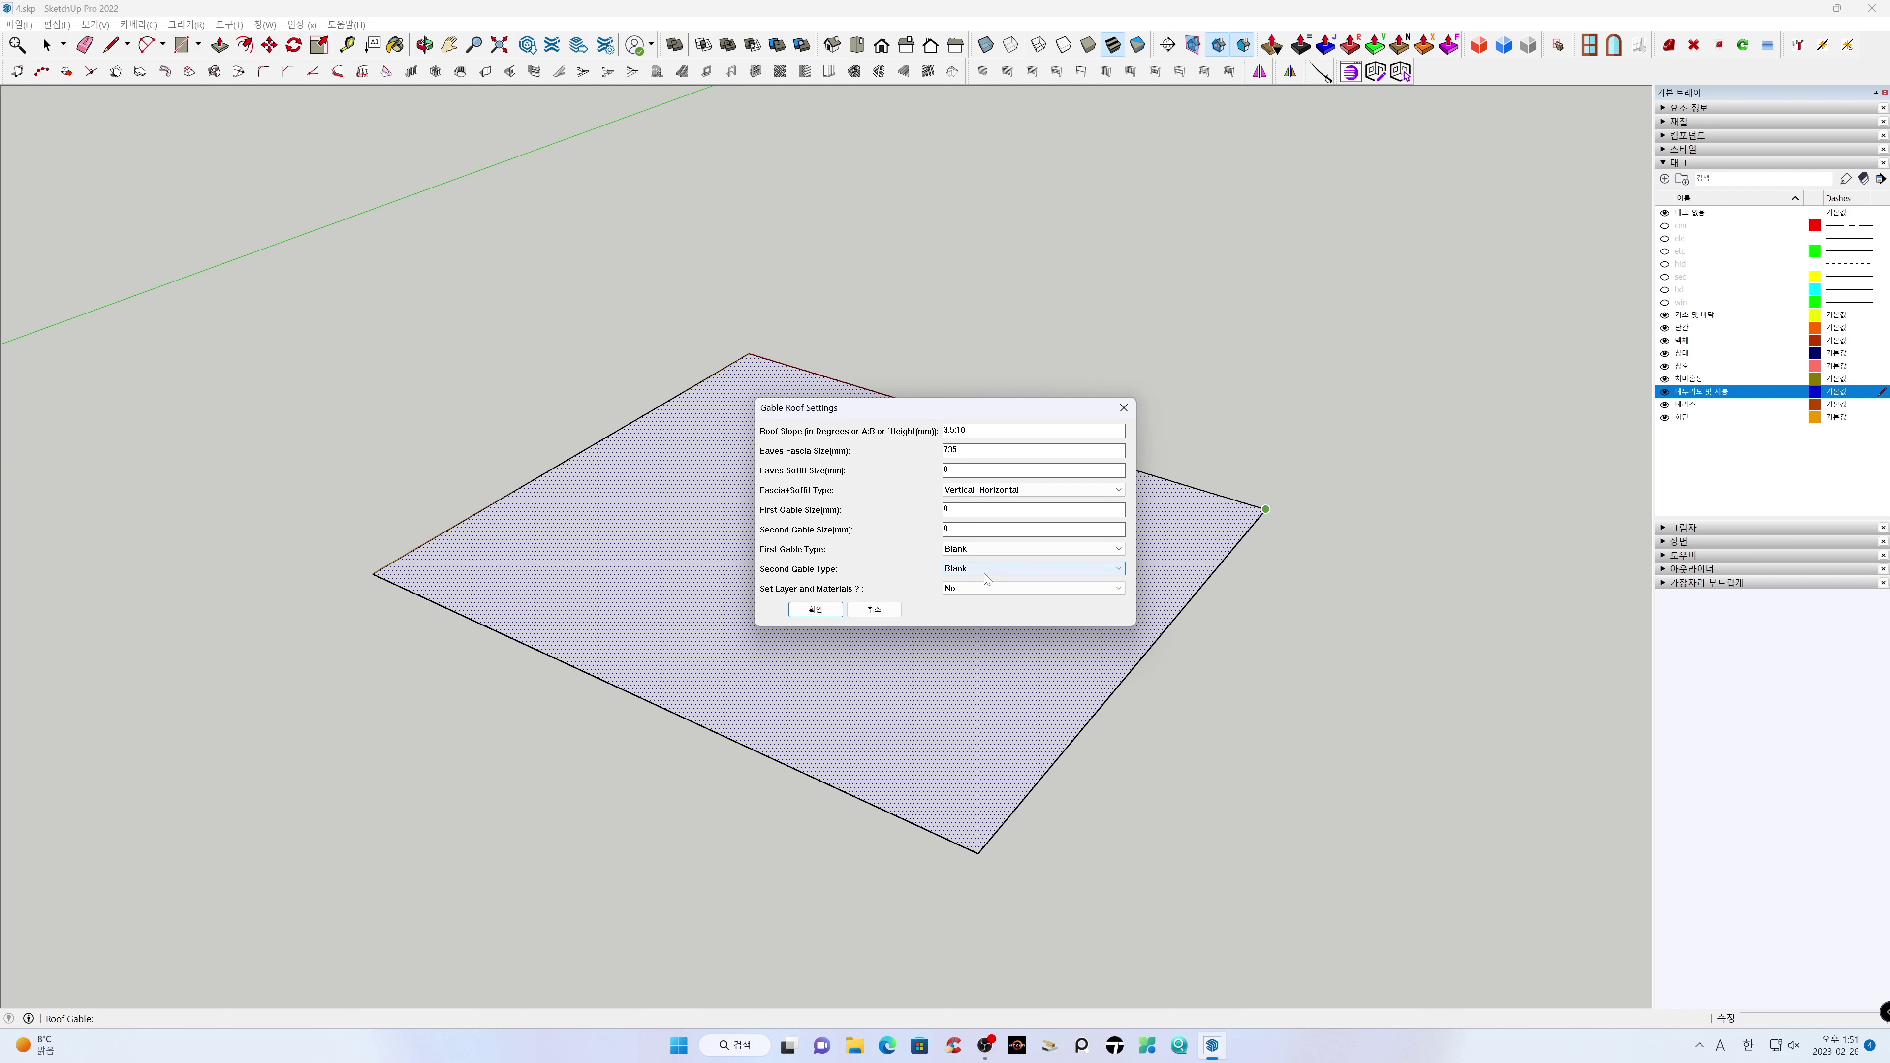
left_click(989, 568)
left_click(990, 580)
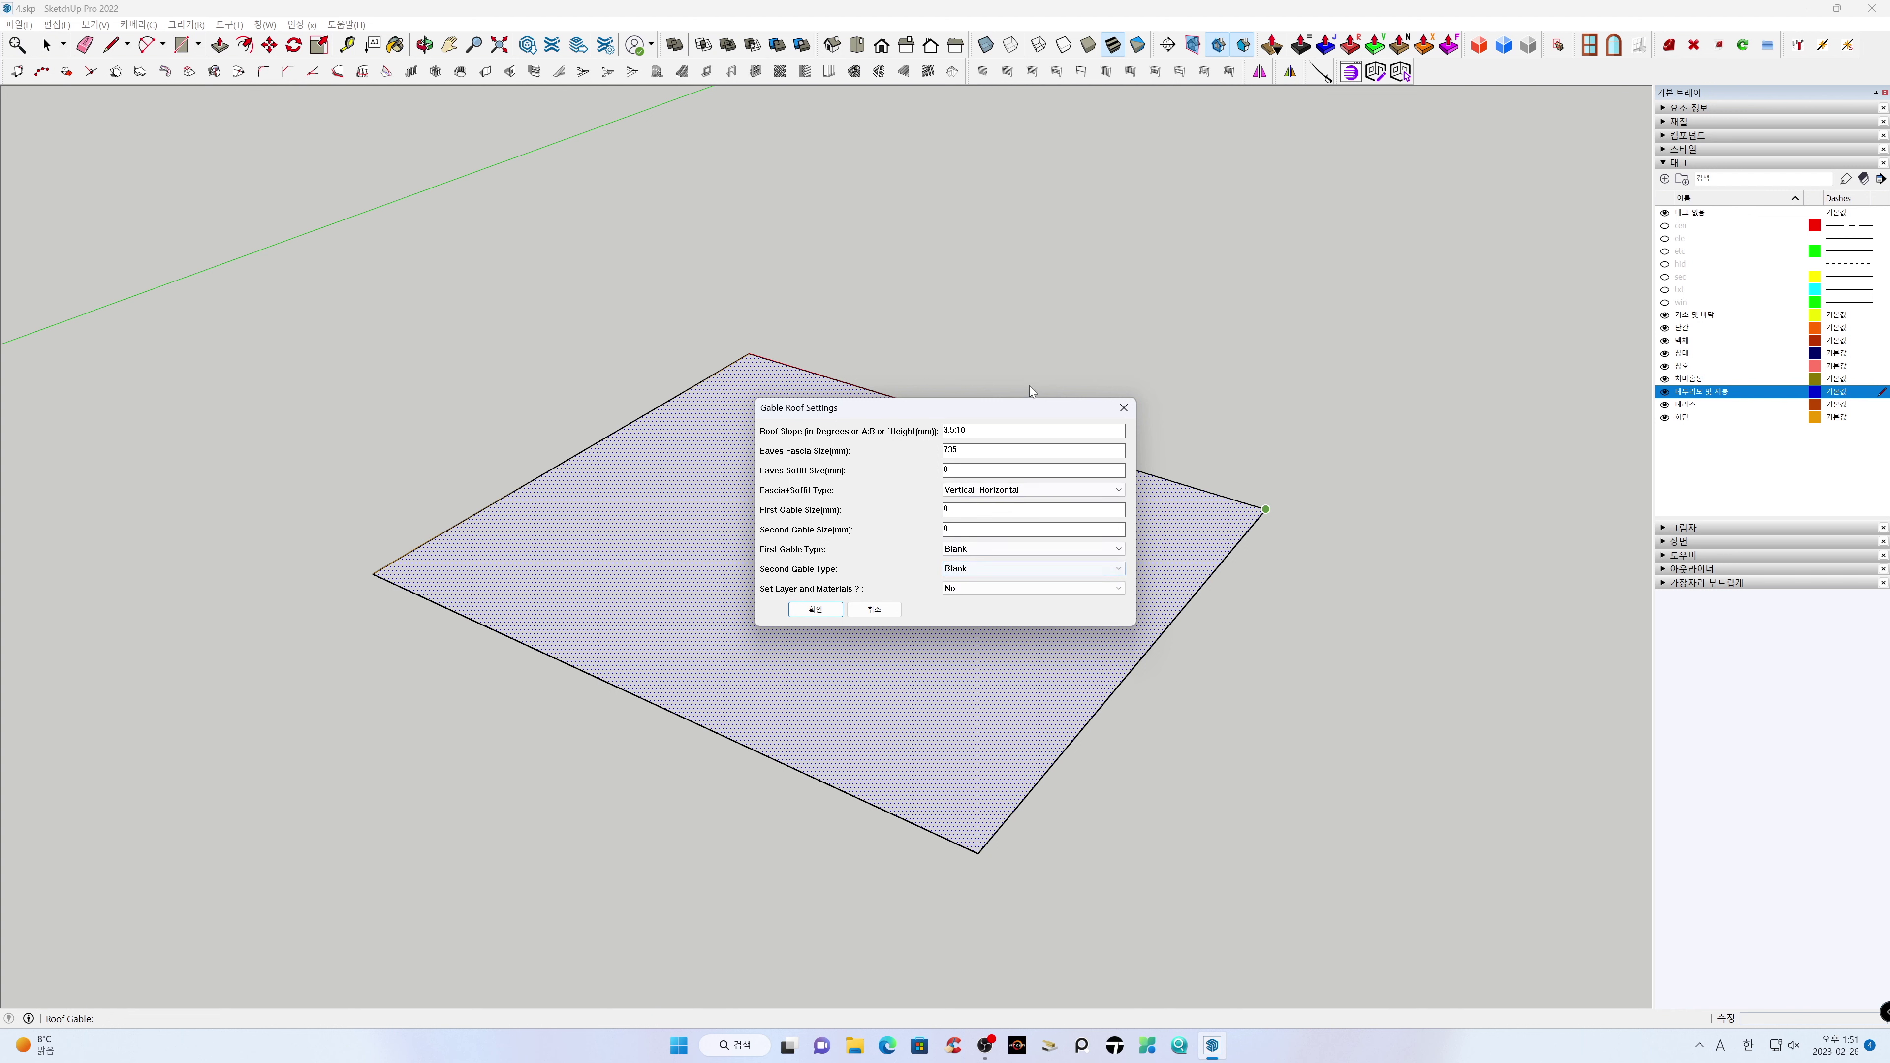
left_click(818, 613)
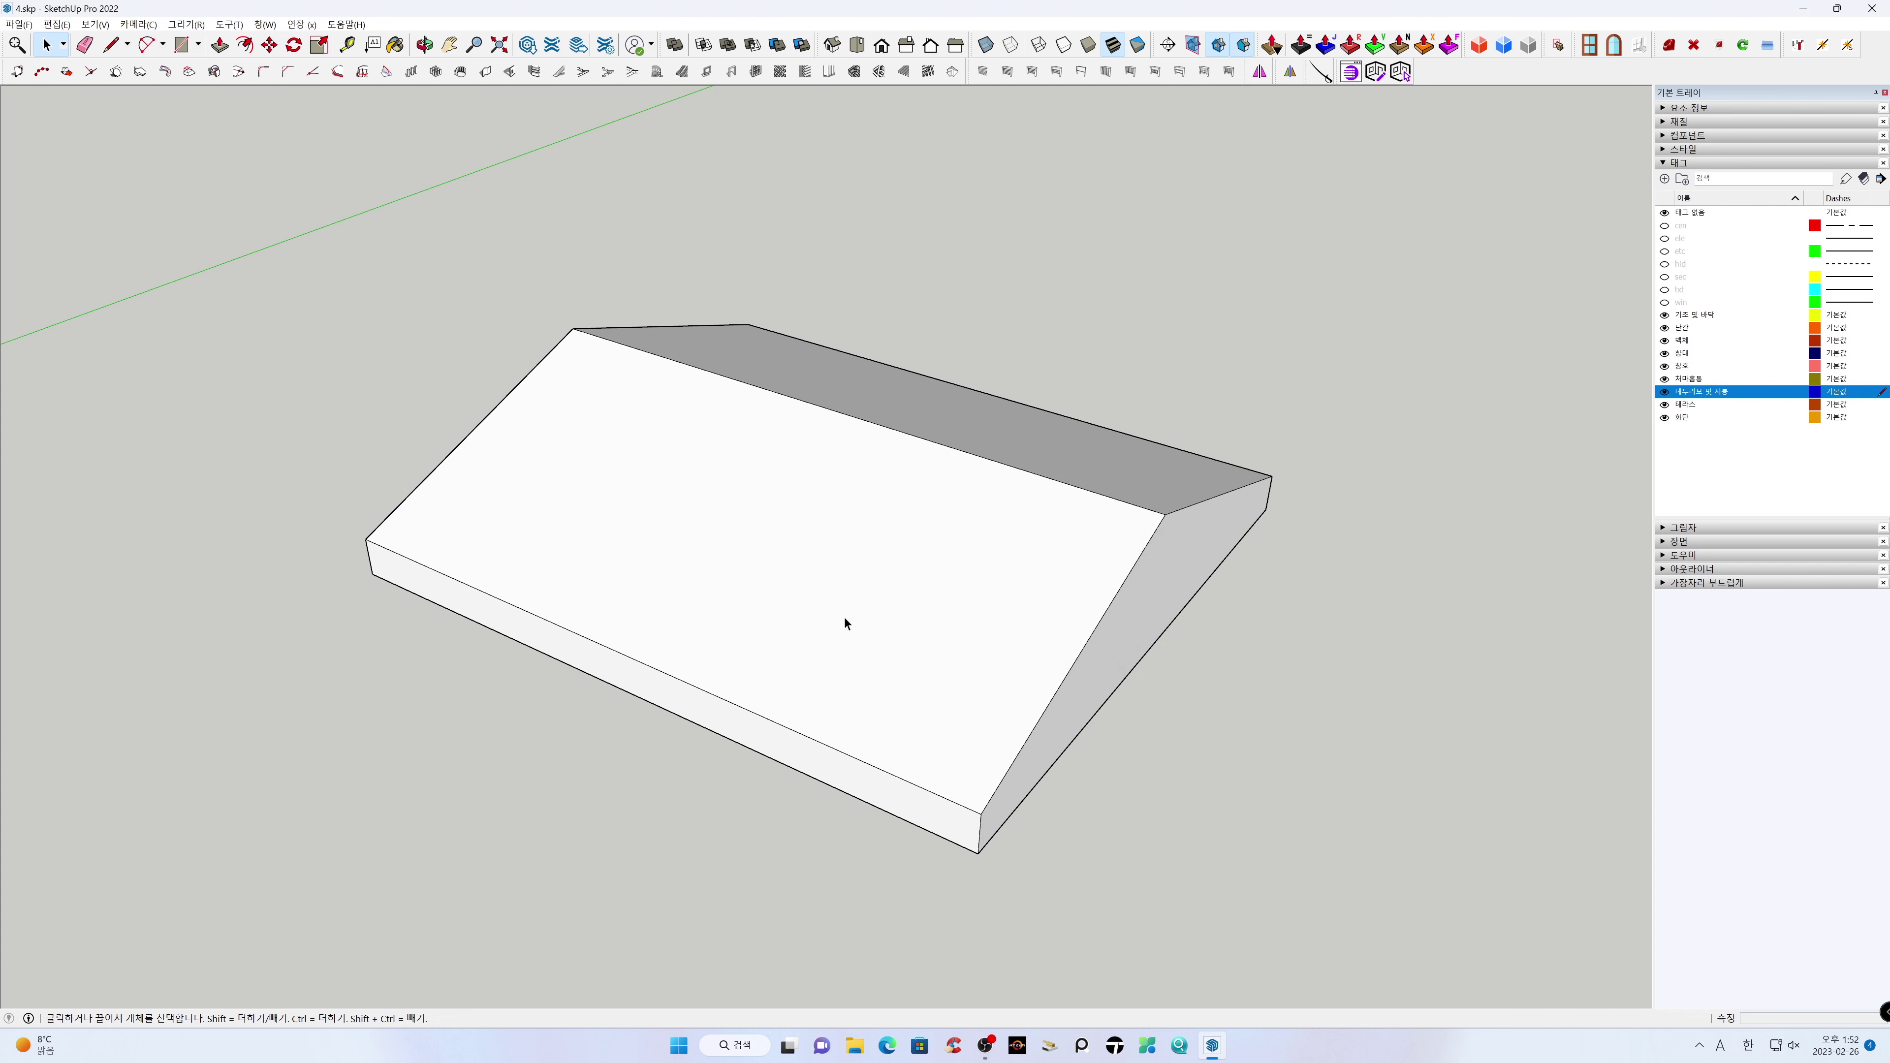
Explode the generated roof group into loose geometry
middle_click_drag(1252, 796, 1220, 787)
left_click(1028, 659)
right_click(1029, 659)
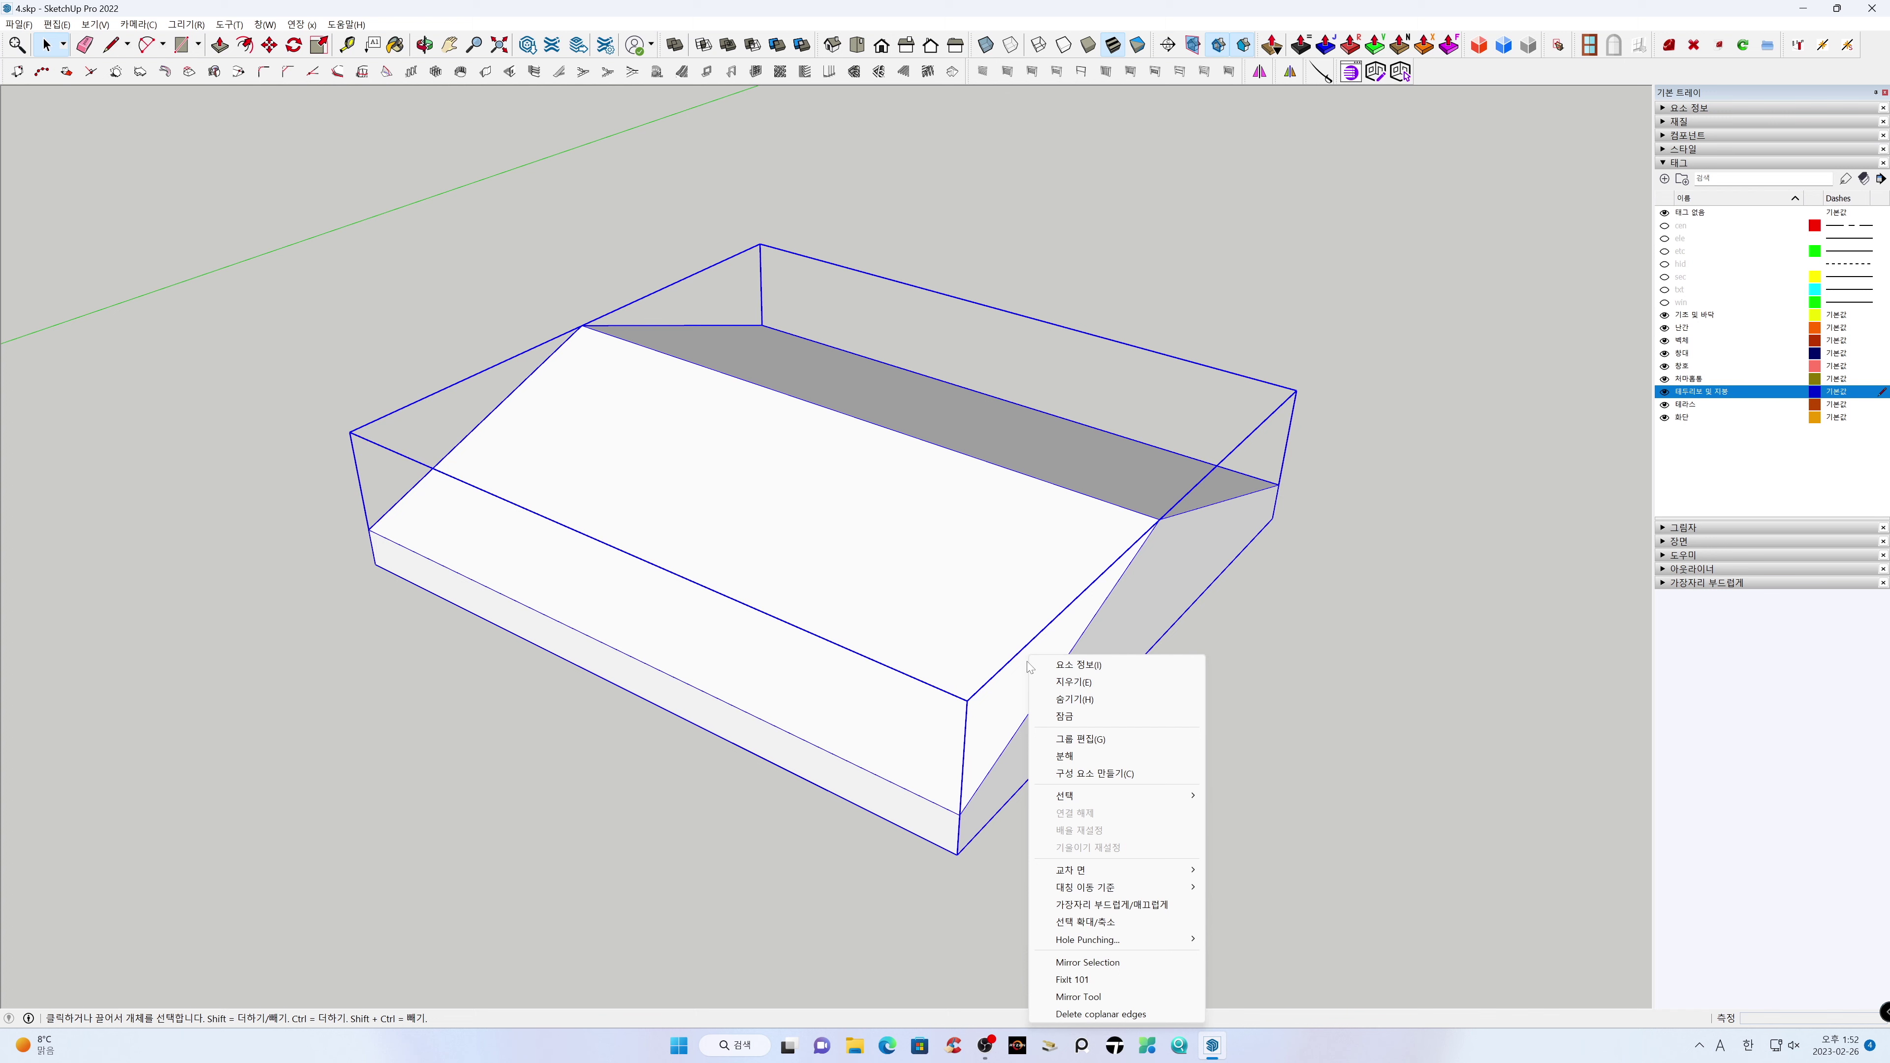
left_click(1063, 756)
left_click(1198, 895)
Reverse the roof's bottom face so its front side points outward
middle_click_drag(1198, 895, 1143, 181)
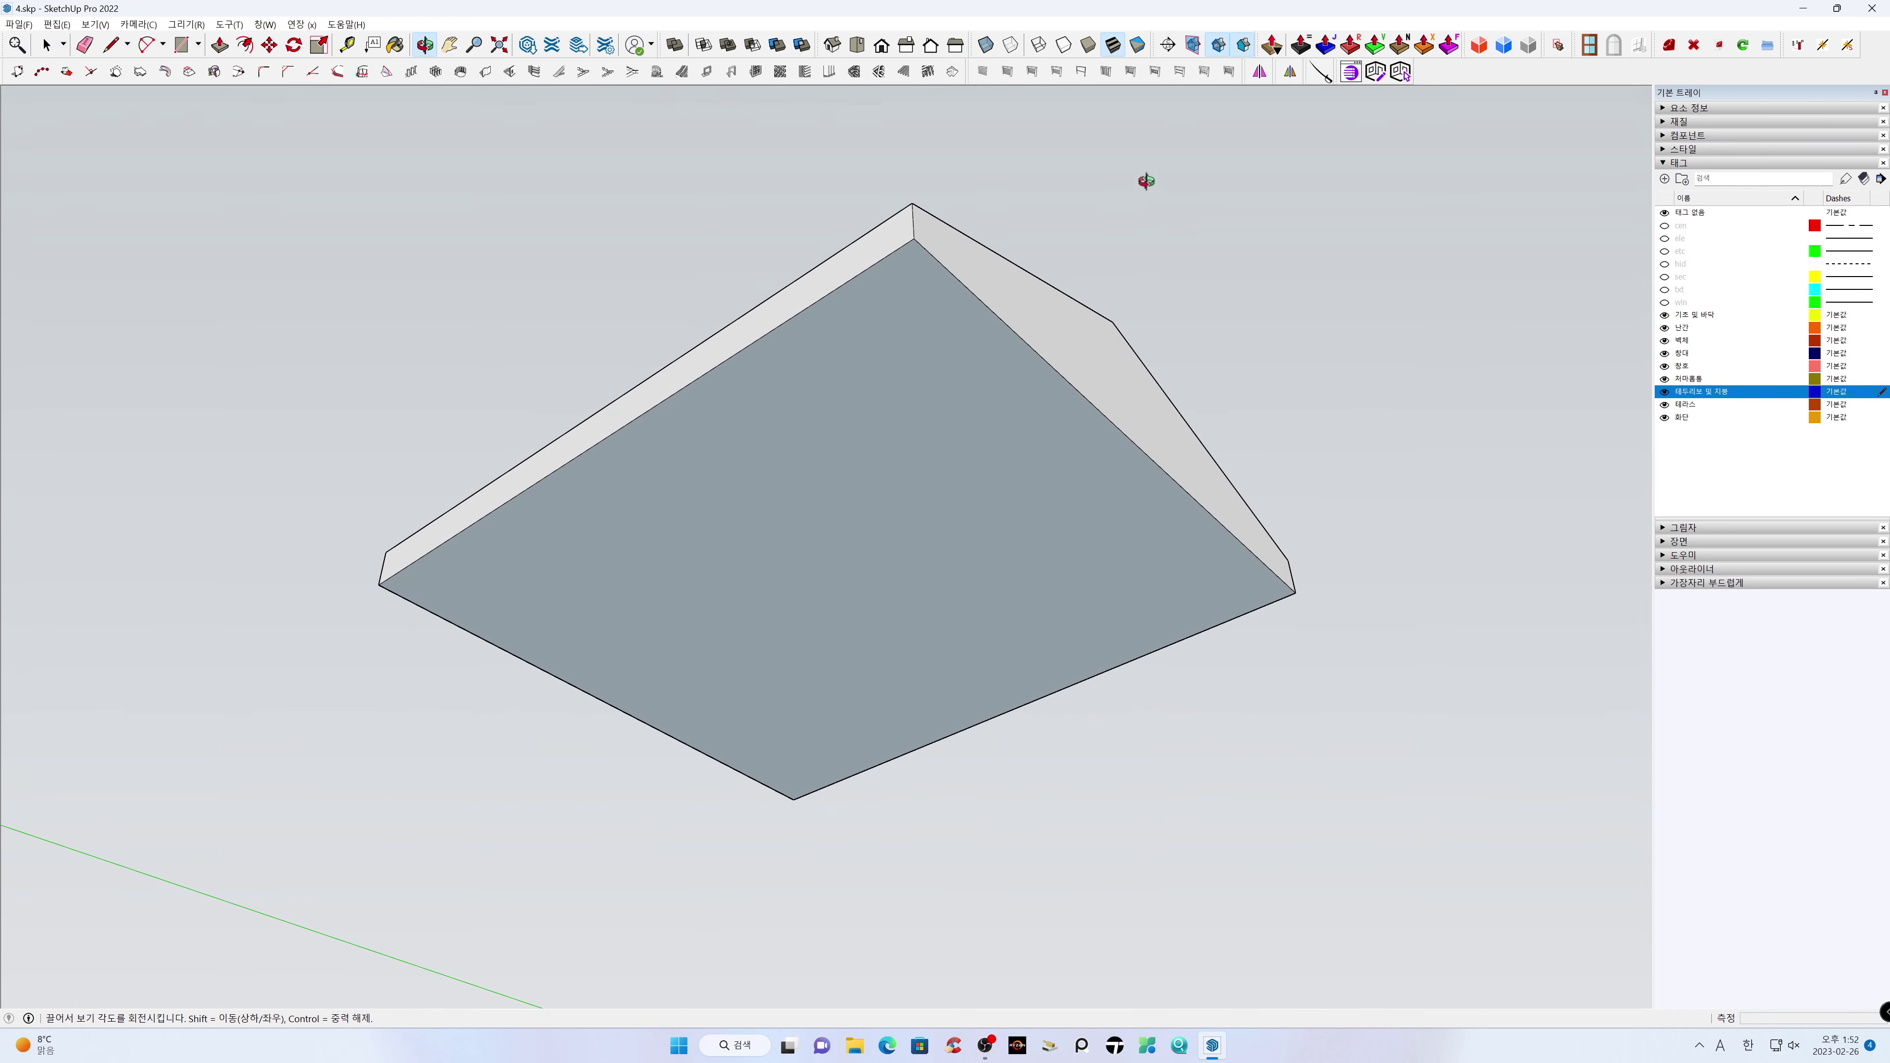
left_click(1002, 445)
right_click(1003, 449)
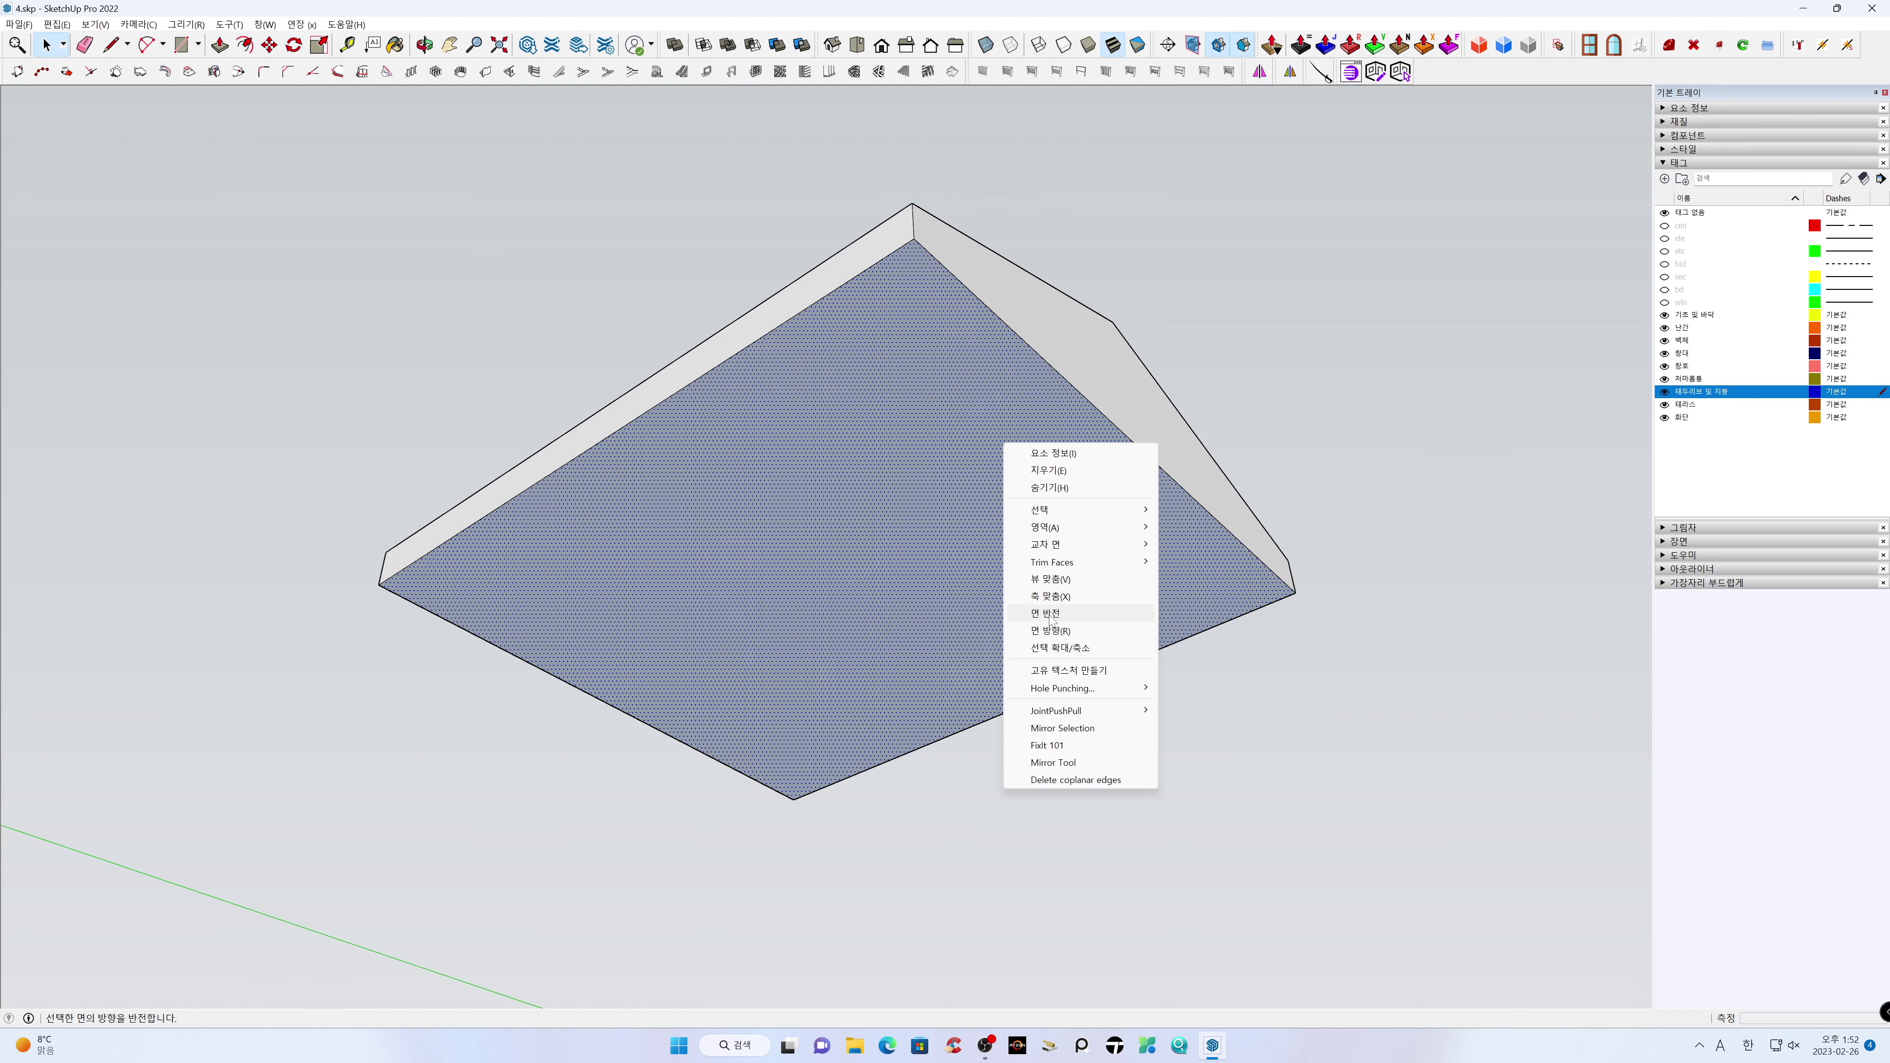
left_click(1055, 613)
left_click(1097, 730)
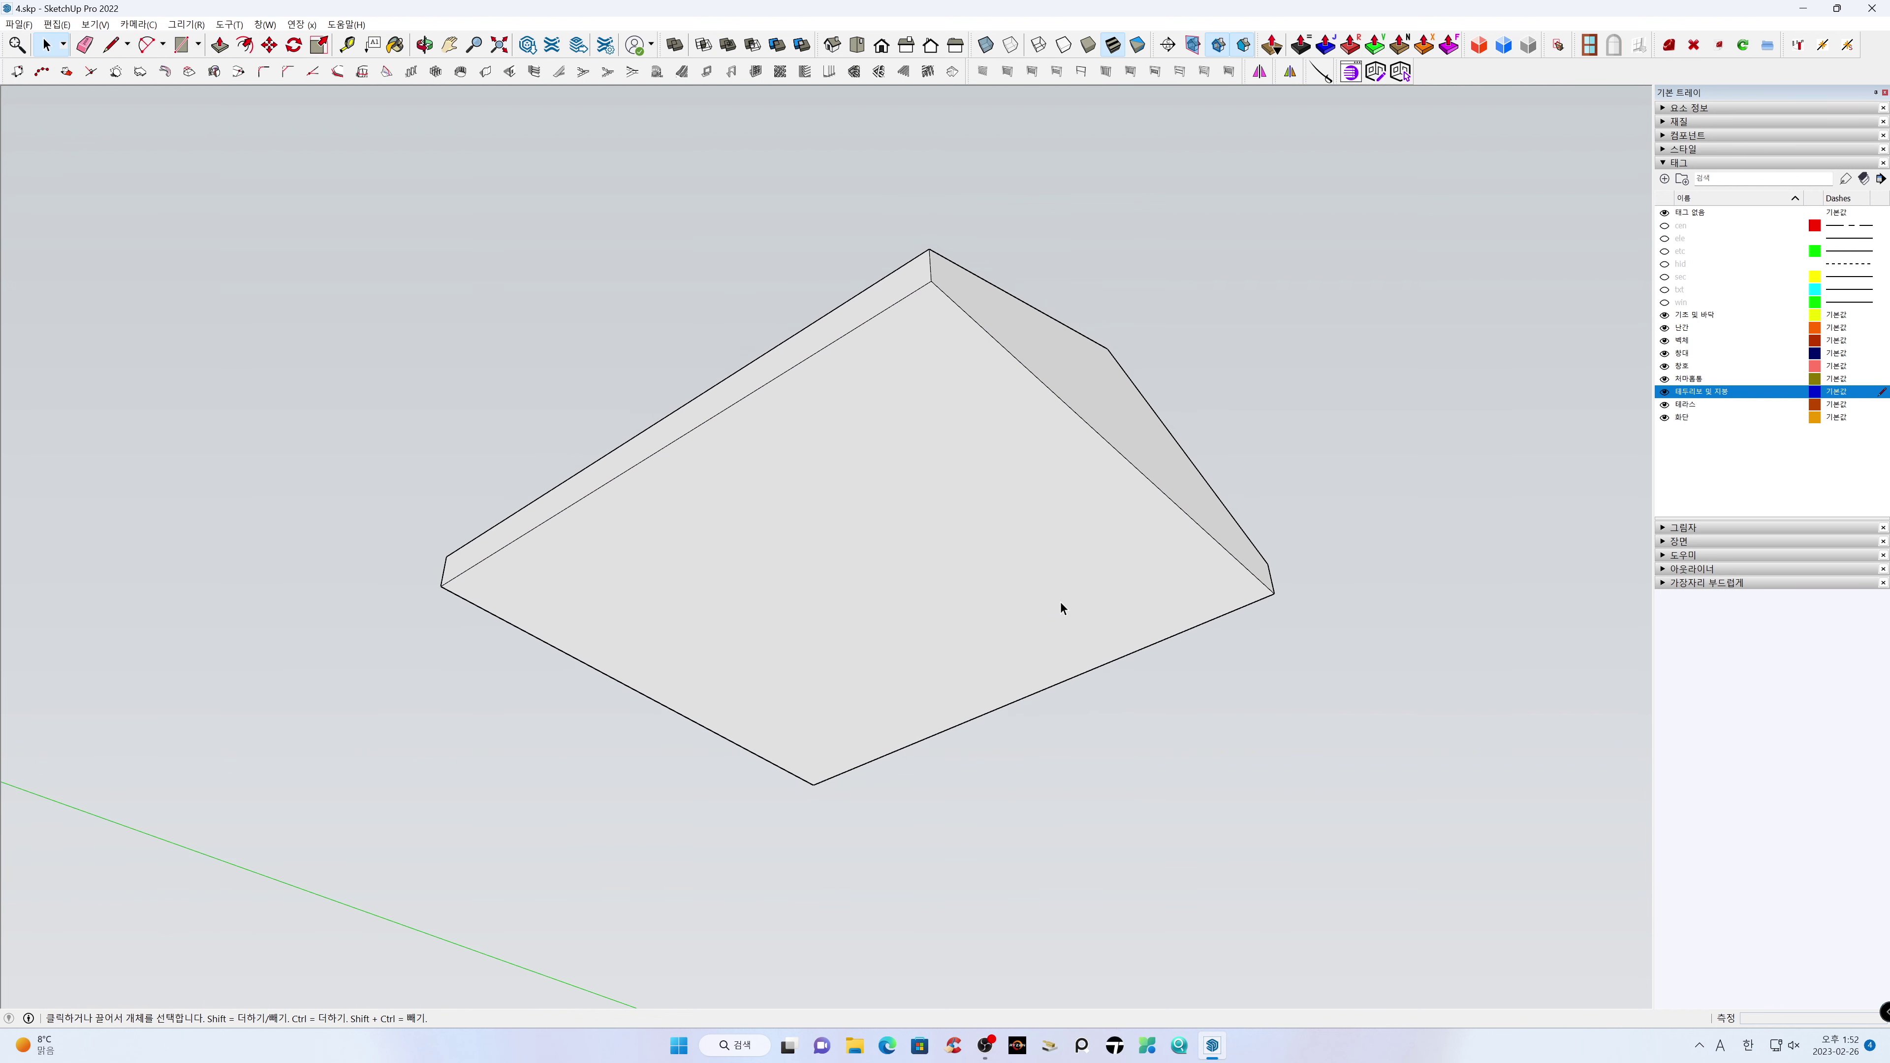
Select all connected roof geometry and make it a group
middle_click_drag(998, 462, 1012, 993)
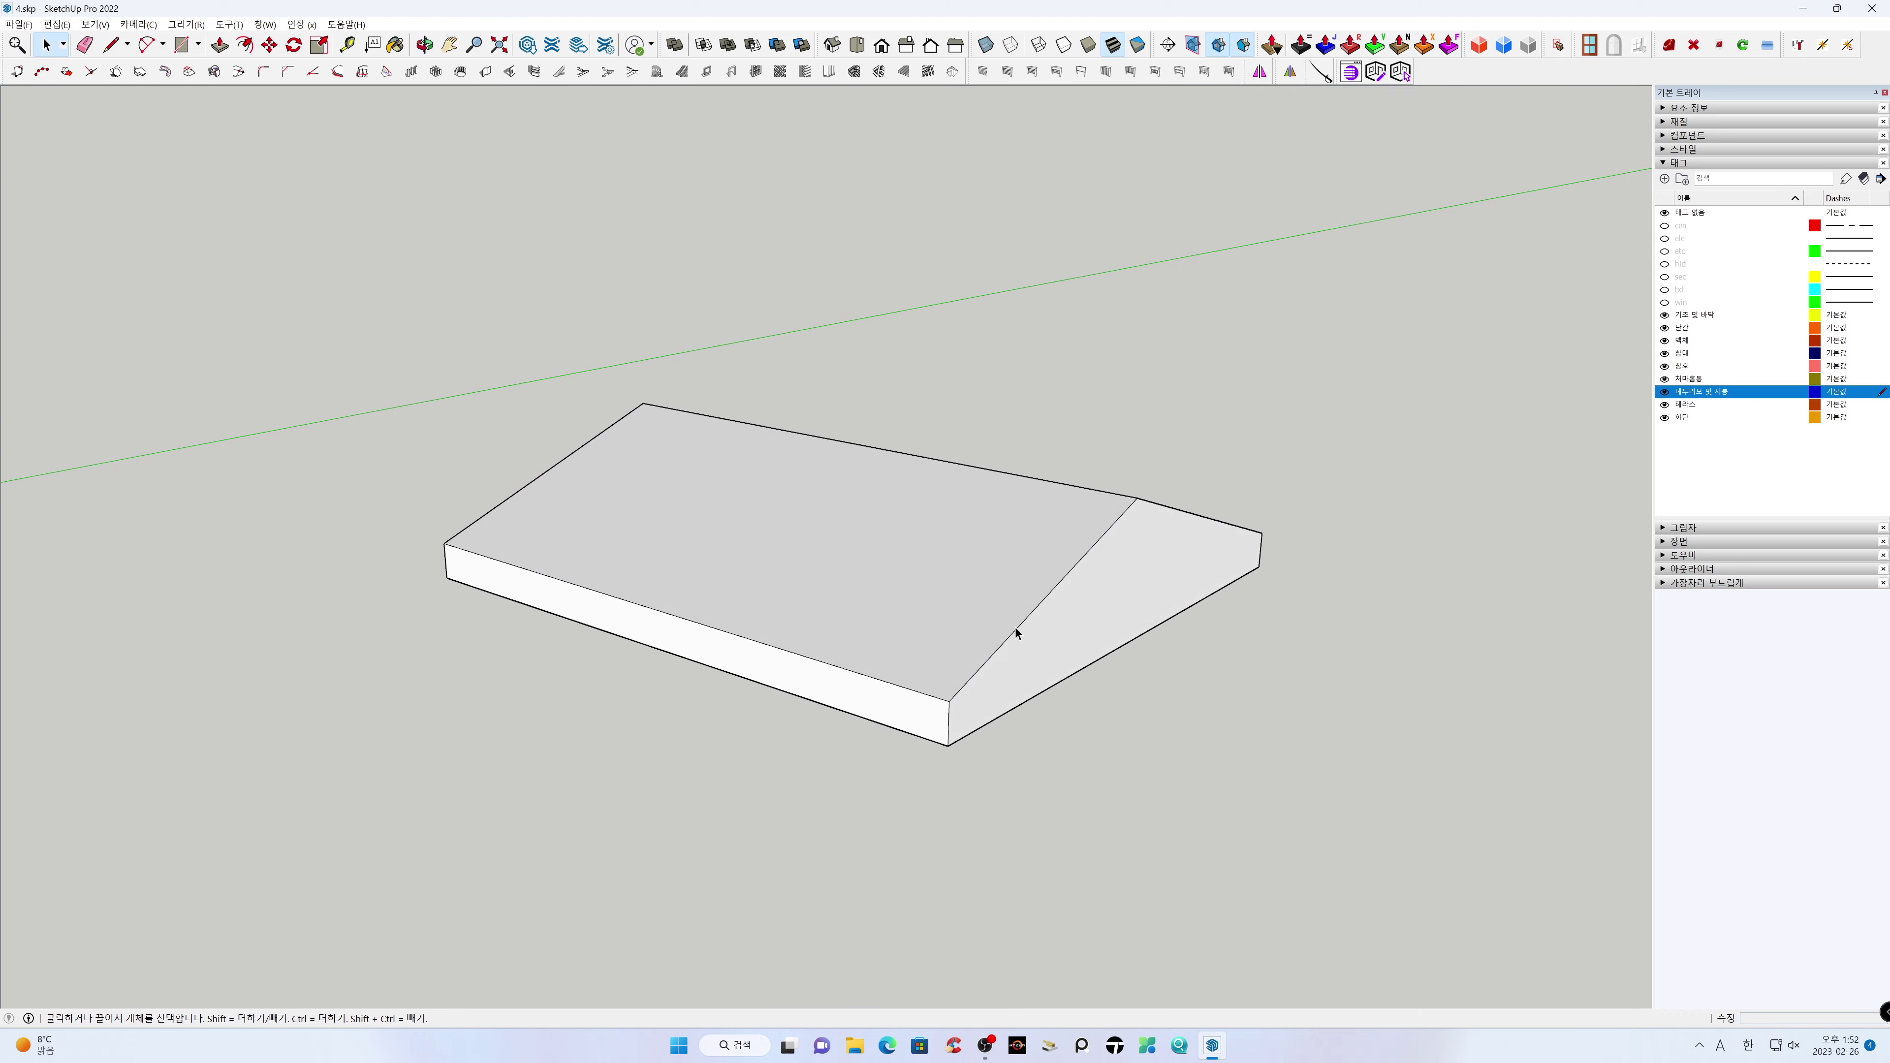
triple_click(1004, 569)
right_click(1004, 569)
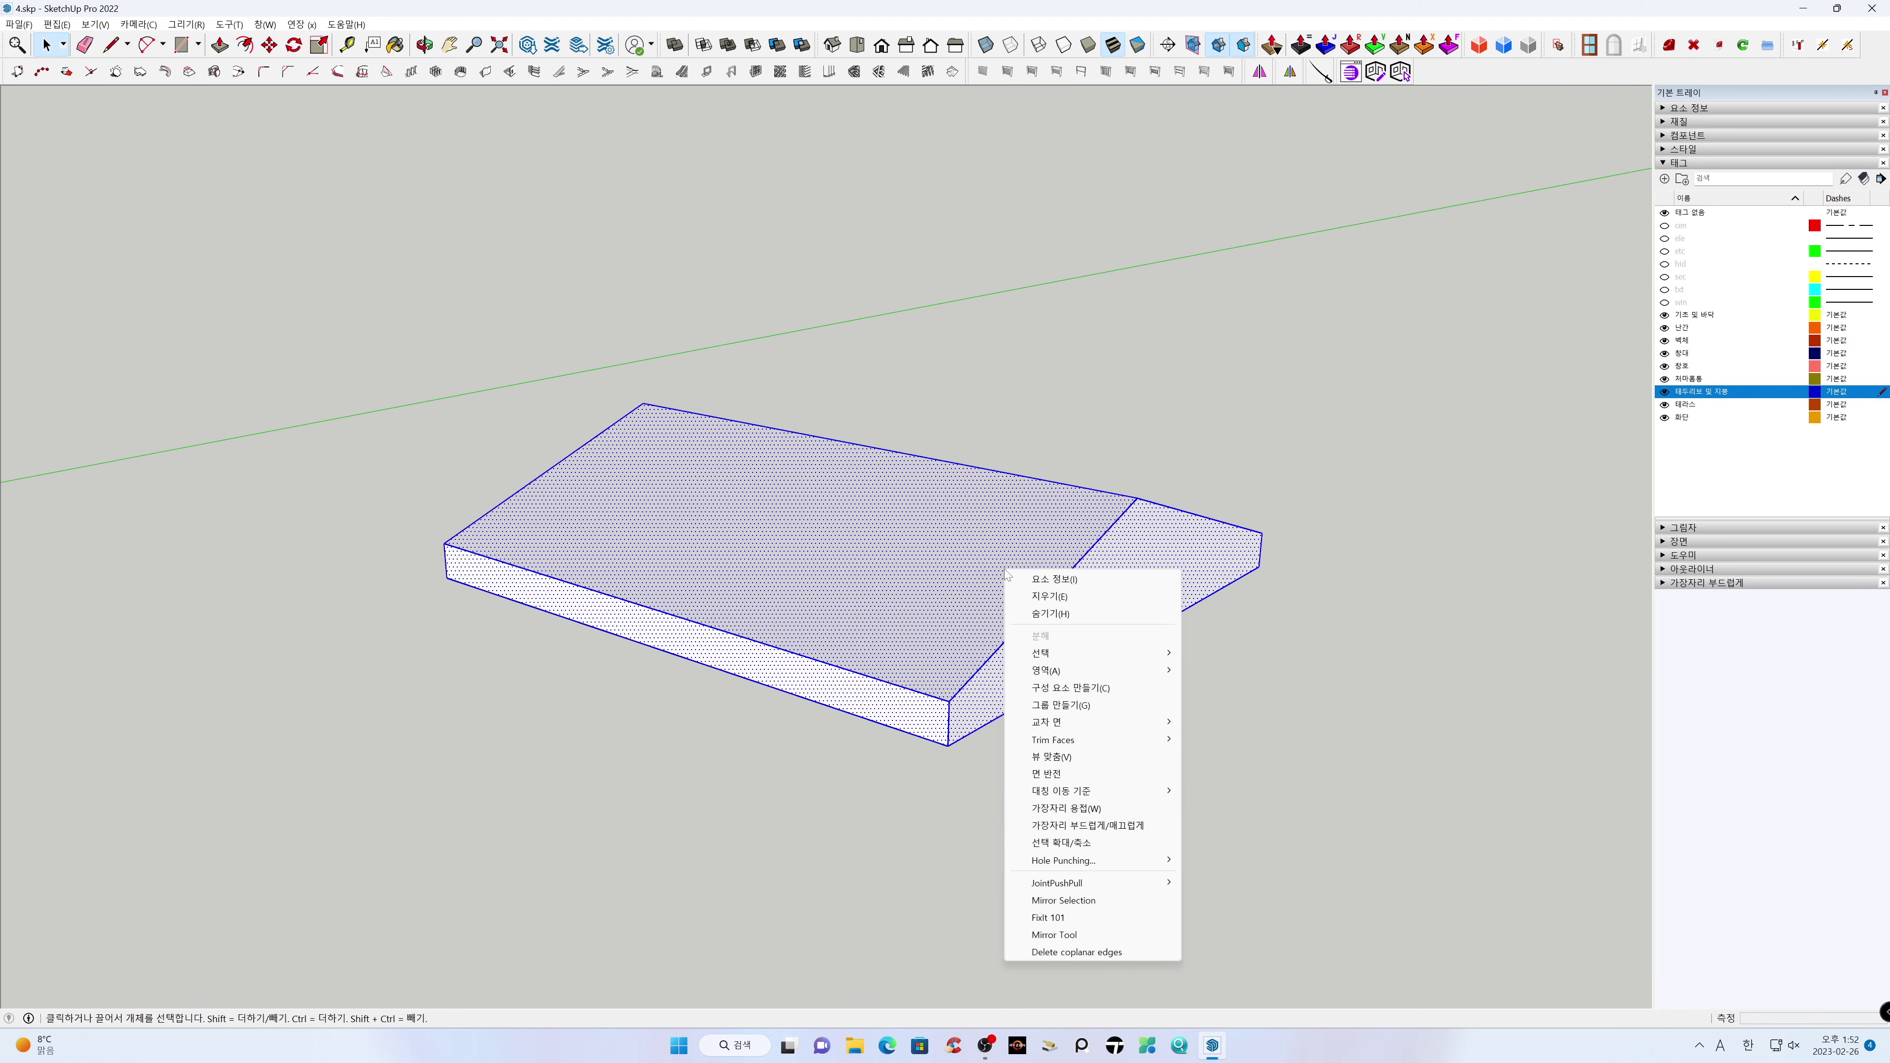
left_click(1053, 706)
left_click(1079, 728)
Check the roof against the floor plan using temporarily shown drawing tags and X-ray display
middle_click_drag(1075, 732, 1092, 869)
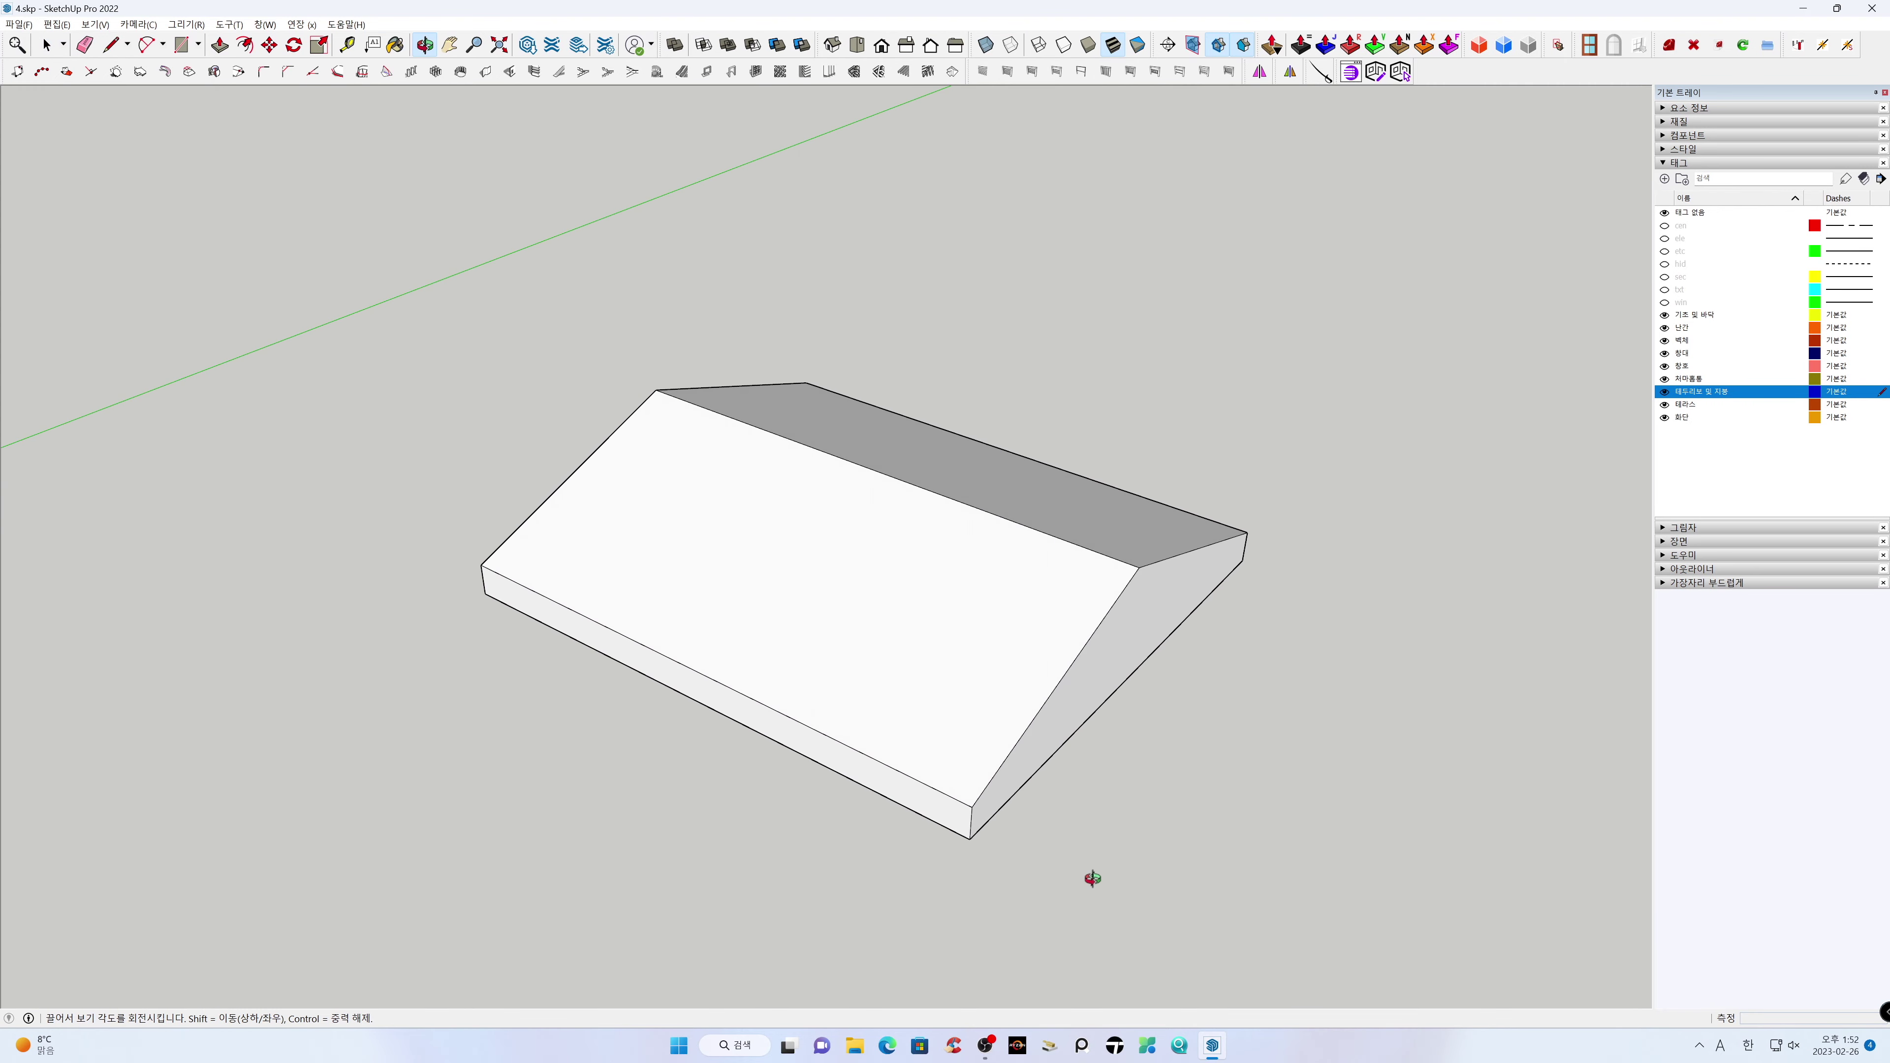
left_click(1702, 226)
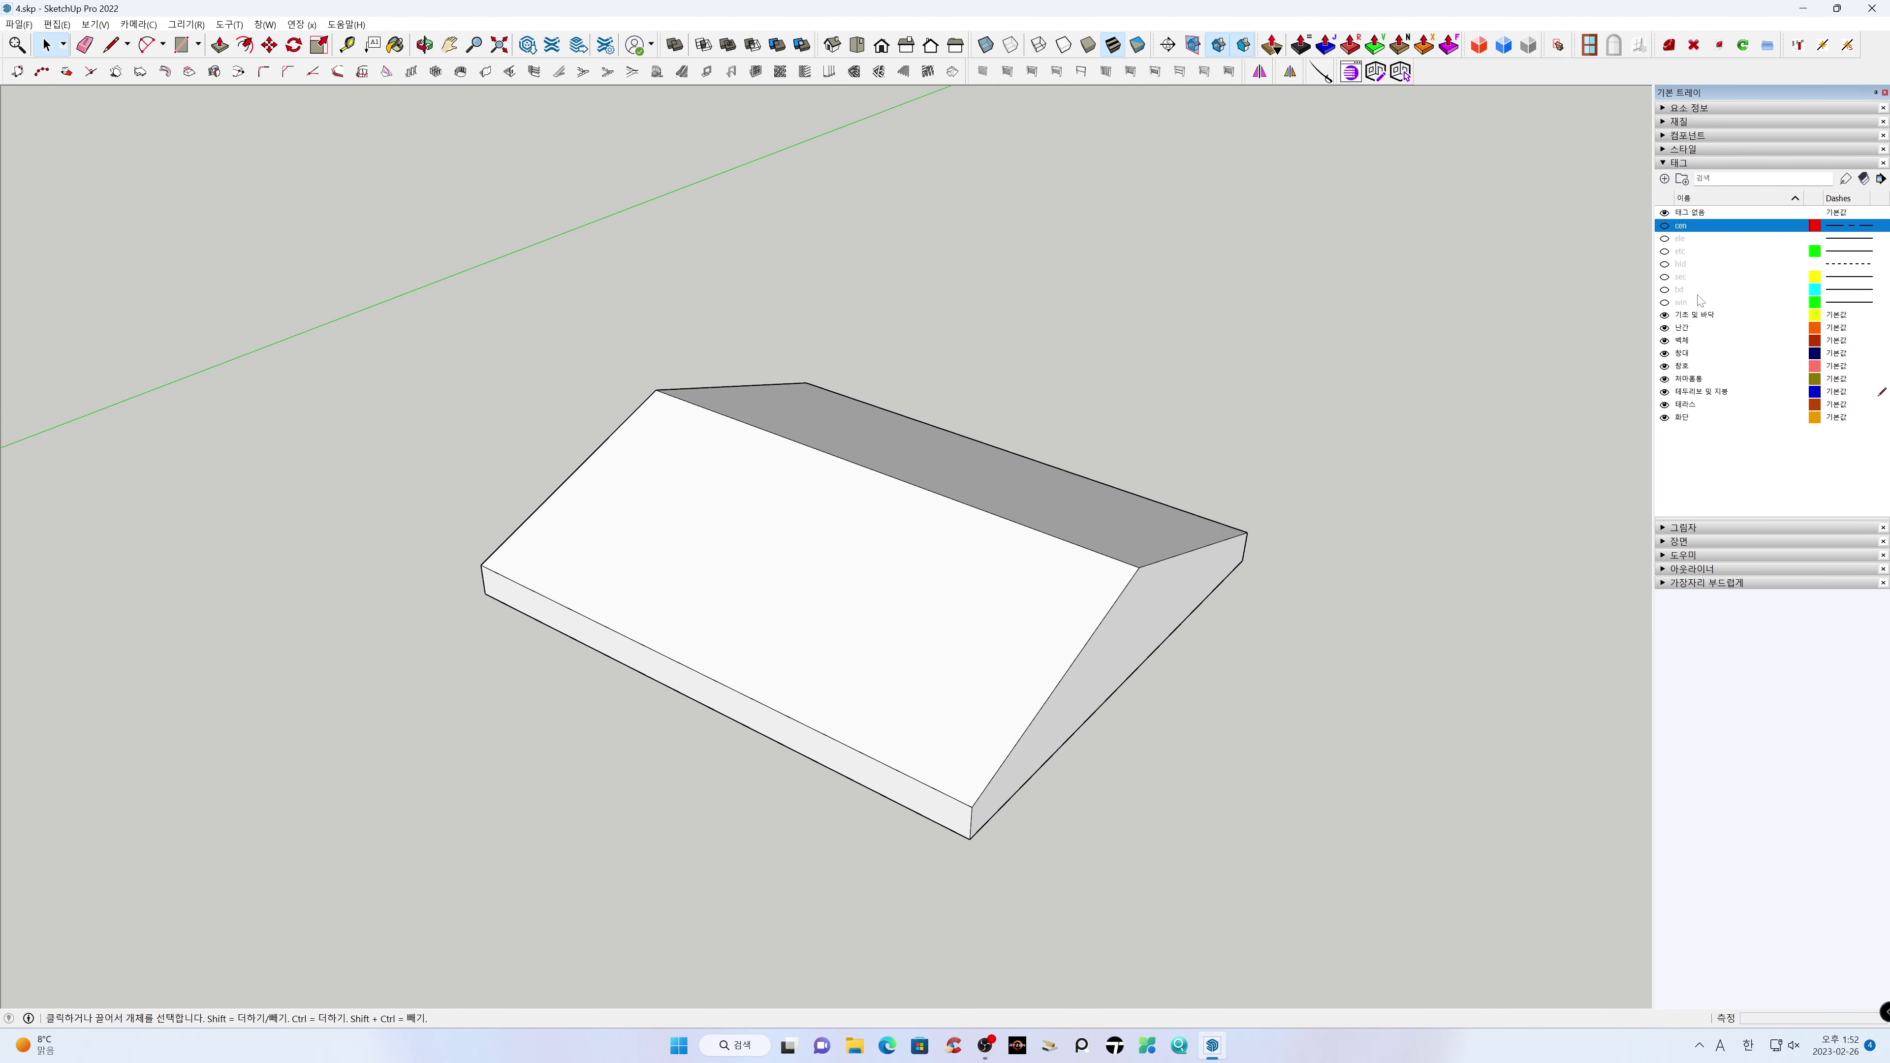
left_click(1679, 305, "shift")
left_click(1665, 304)
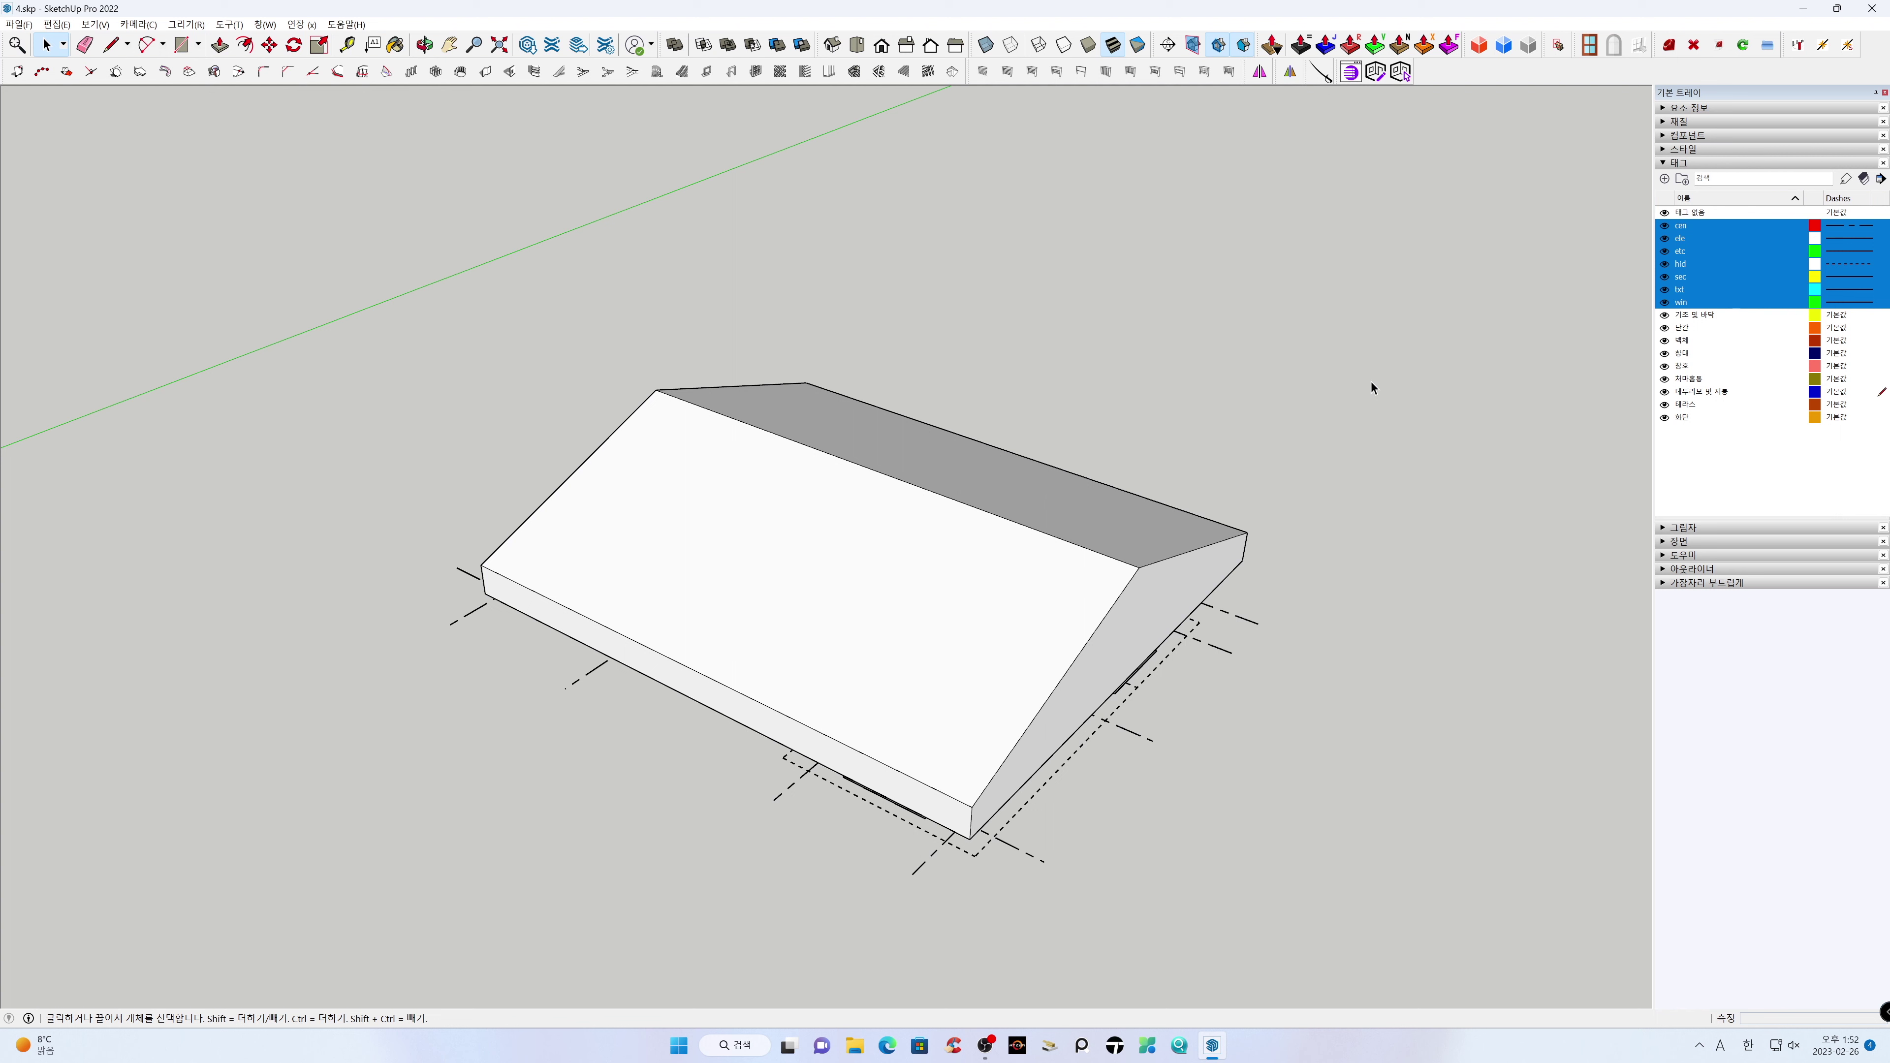
left_click(987, 48)
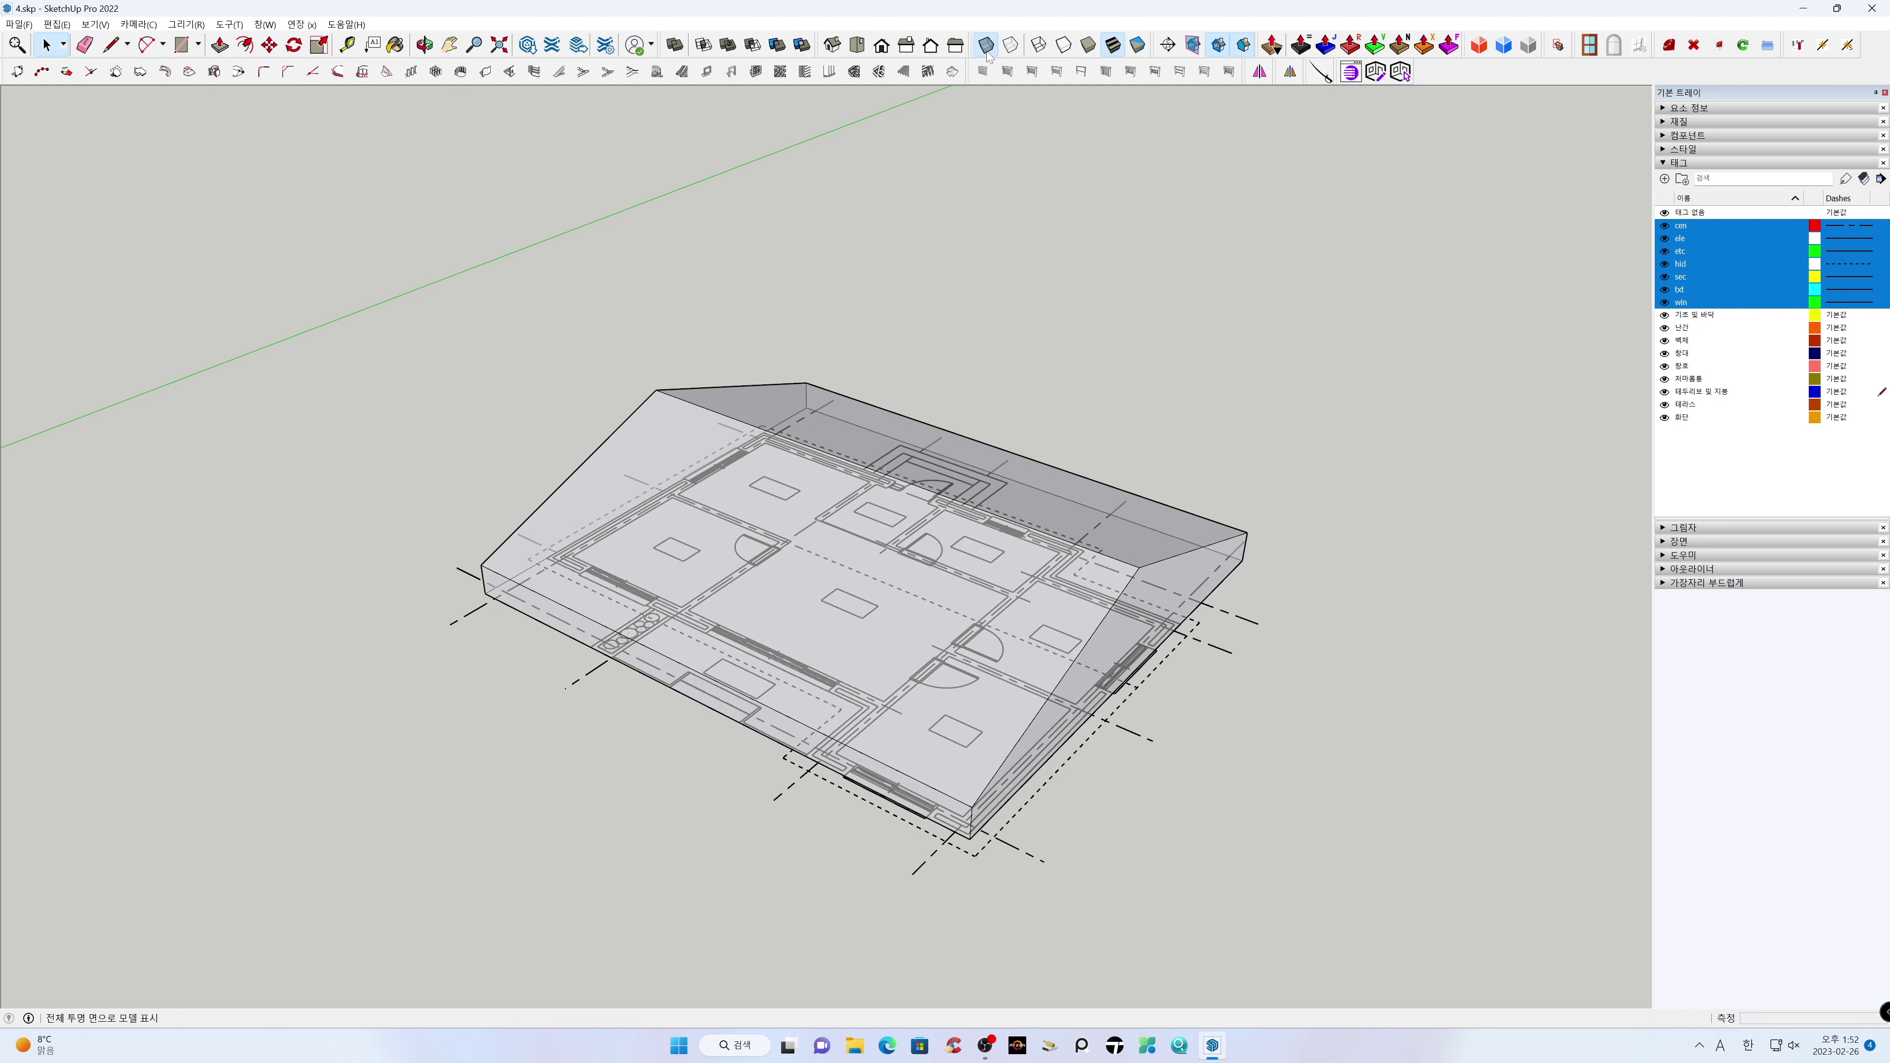
left_click(987, 47)
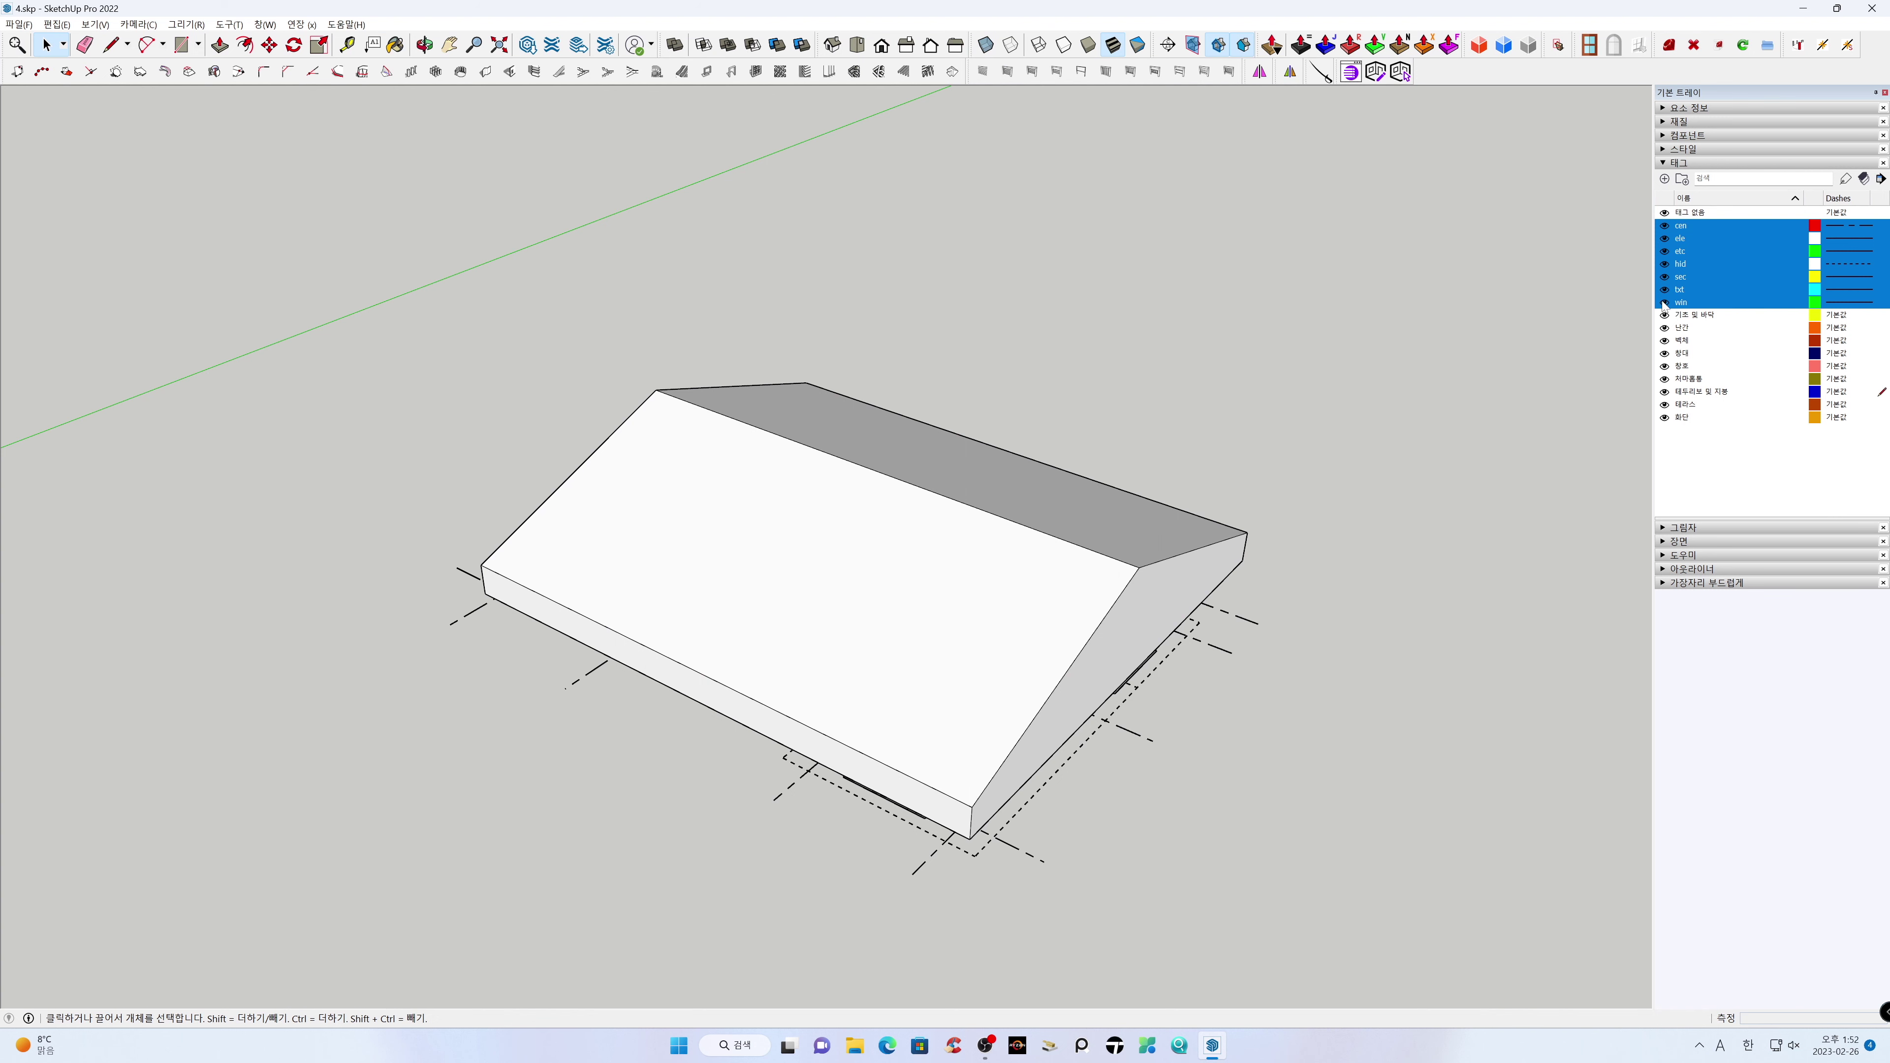
left_click(1665, 302)
Turn on X-ray display and draw a 12410 x 11210 mm rectangle over the roof's bottom, from corner to opposite corner
middle_click_drag(1339, 611, 1239, 610)
left_click(987, 46)
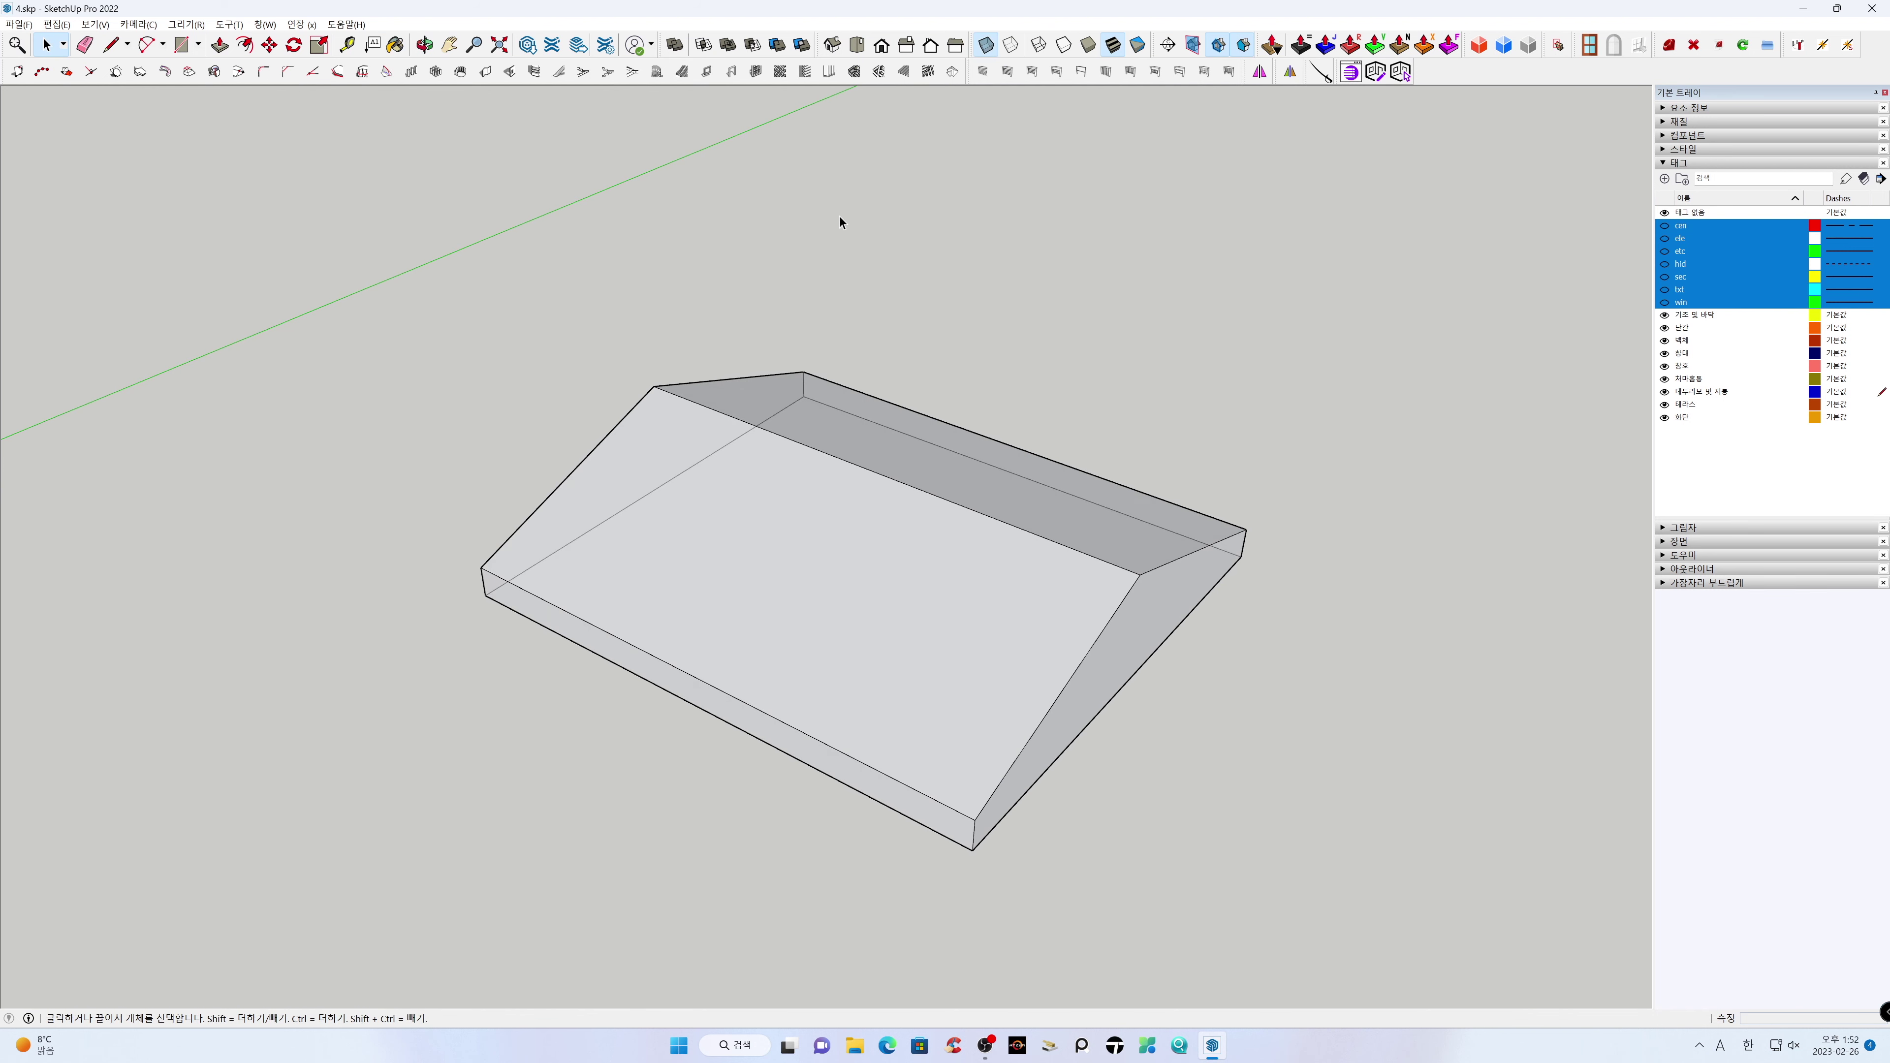
key("r")
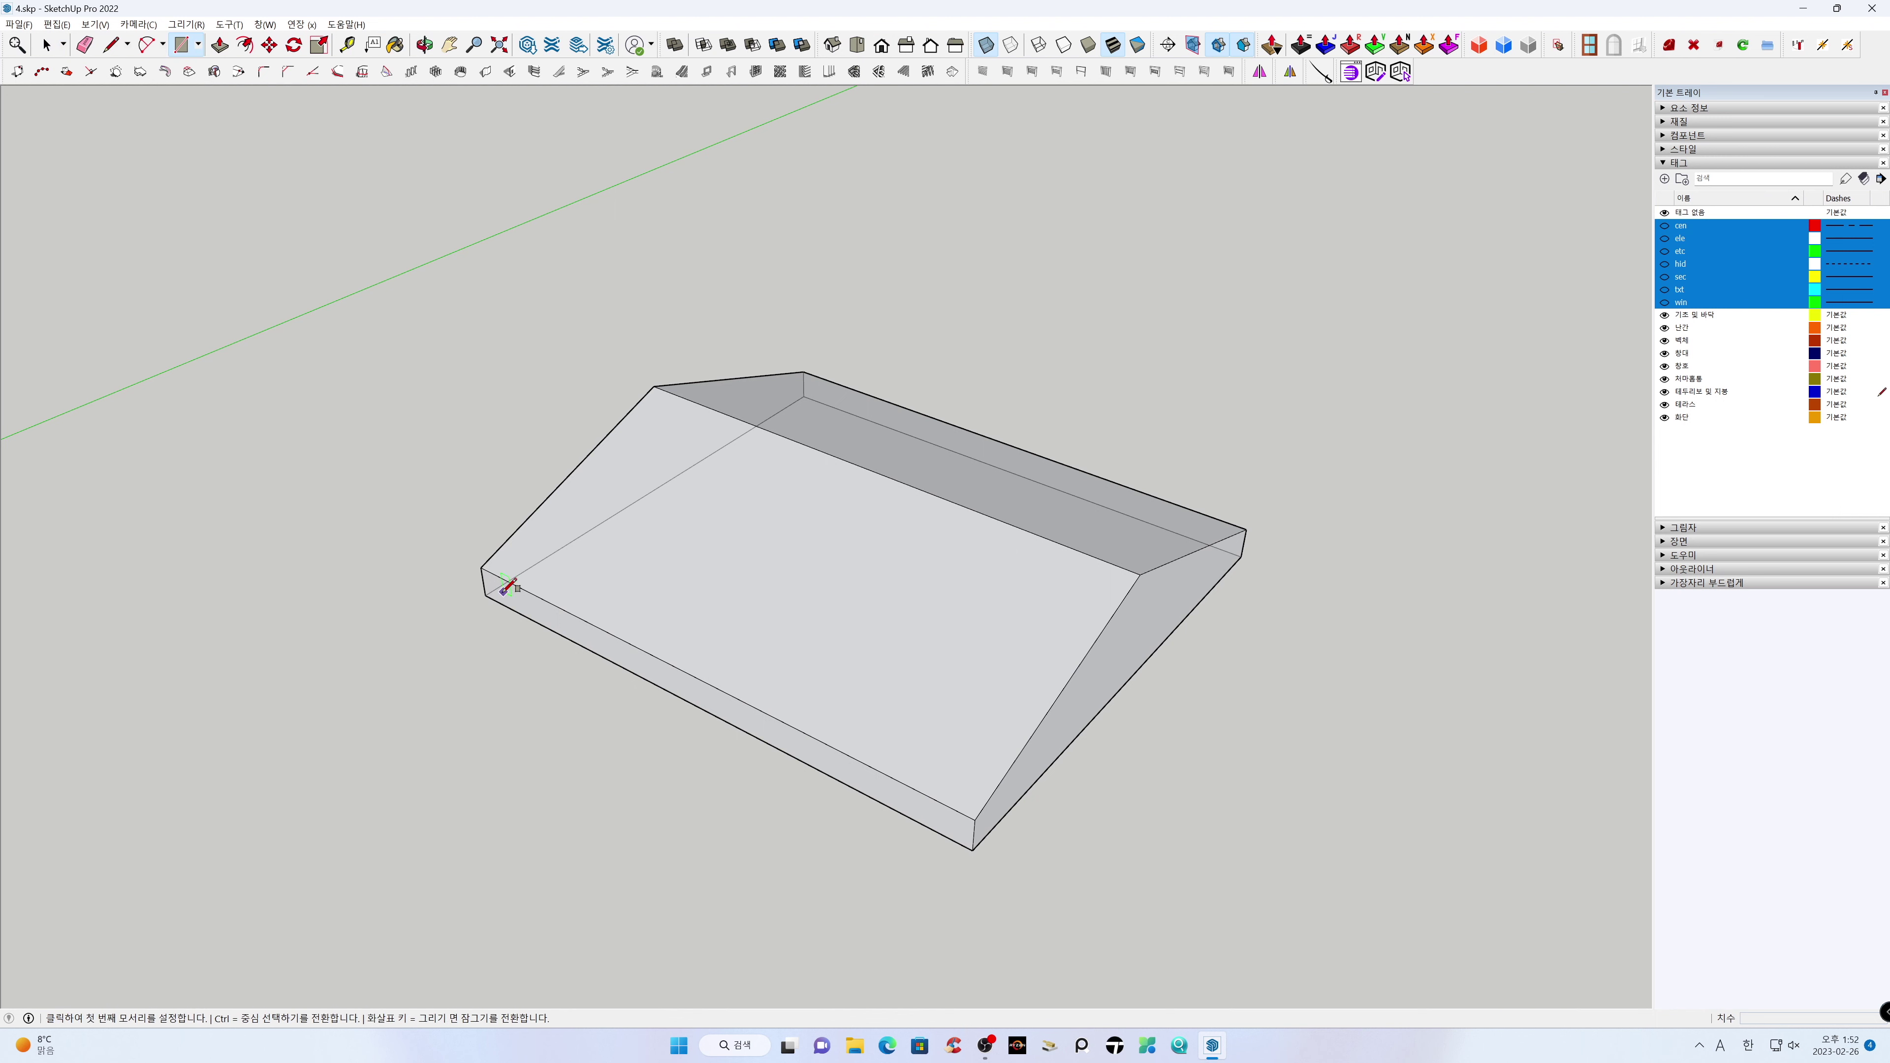
left_click(486, 594)
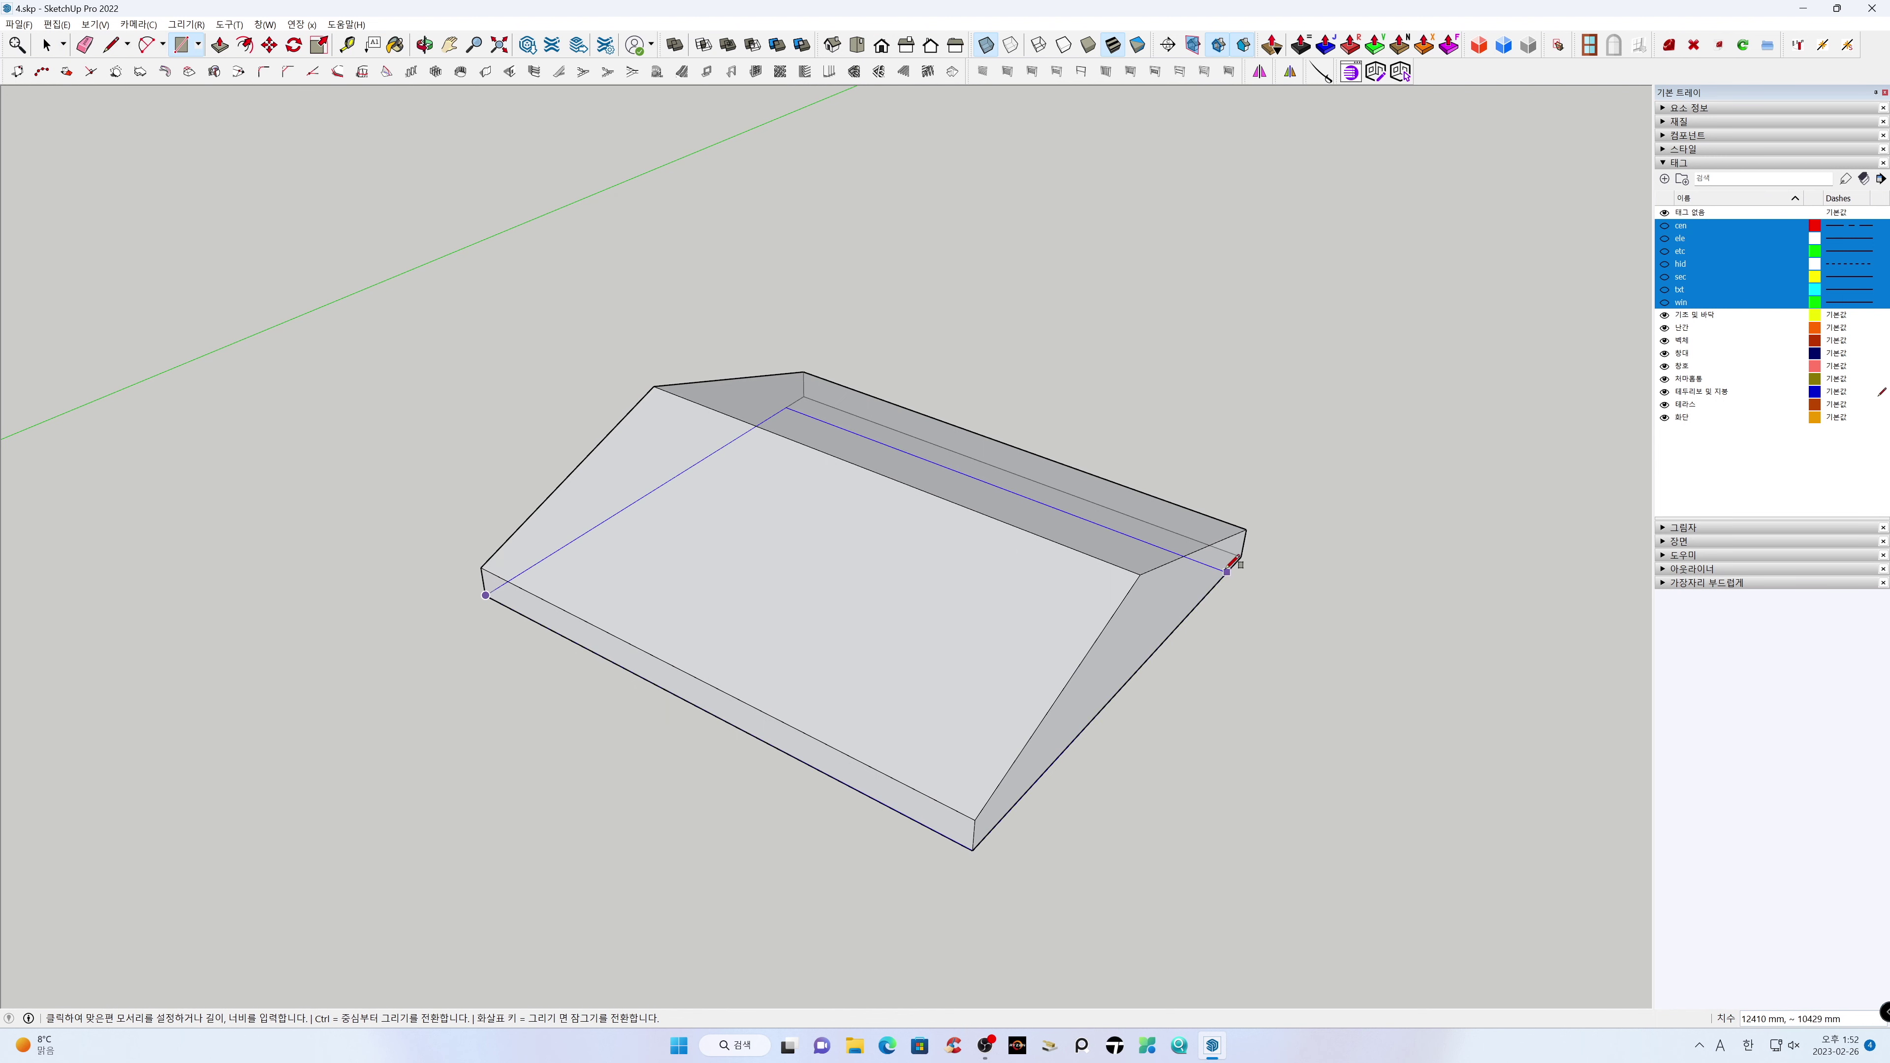
left_click(1243, 555)
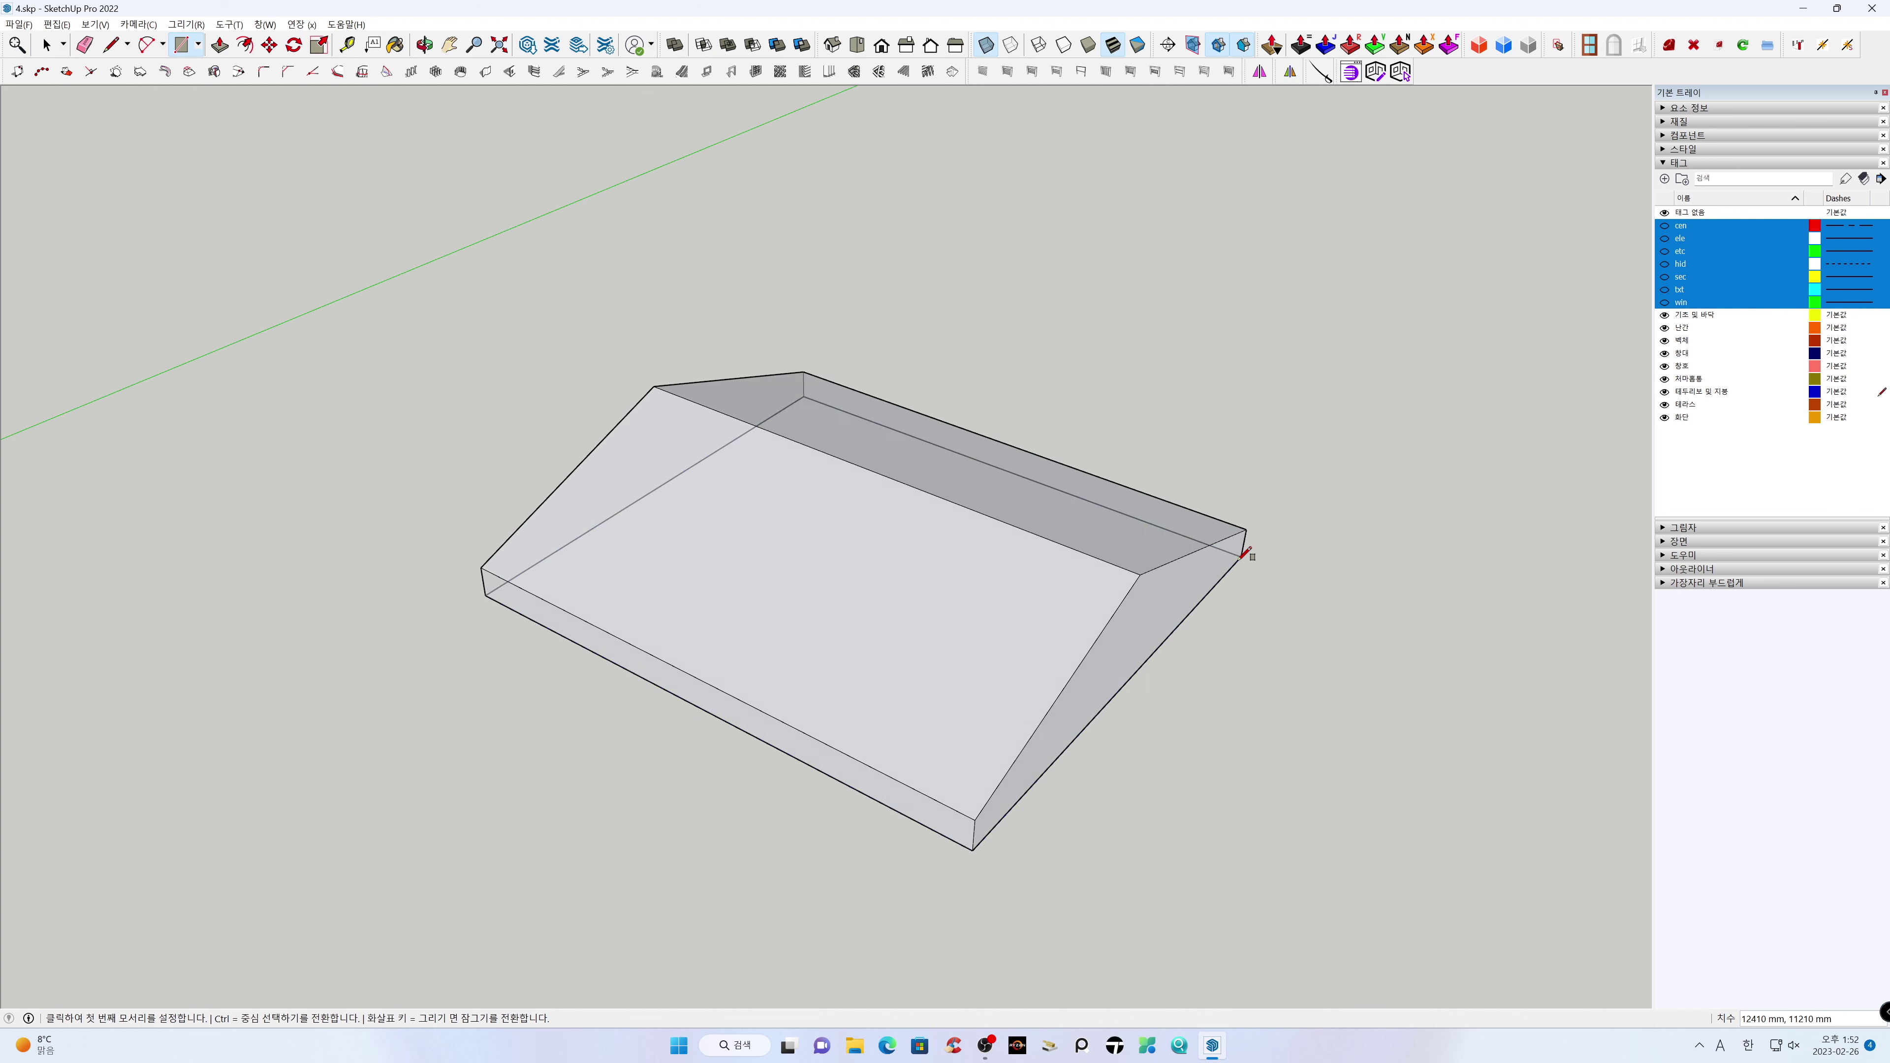
key("space")
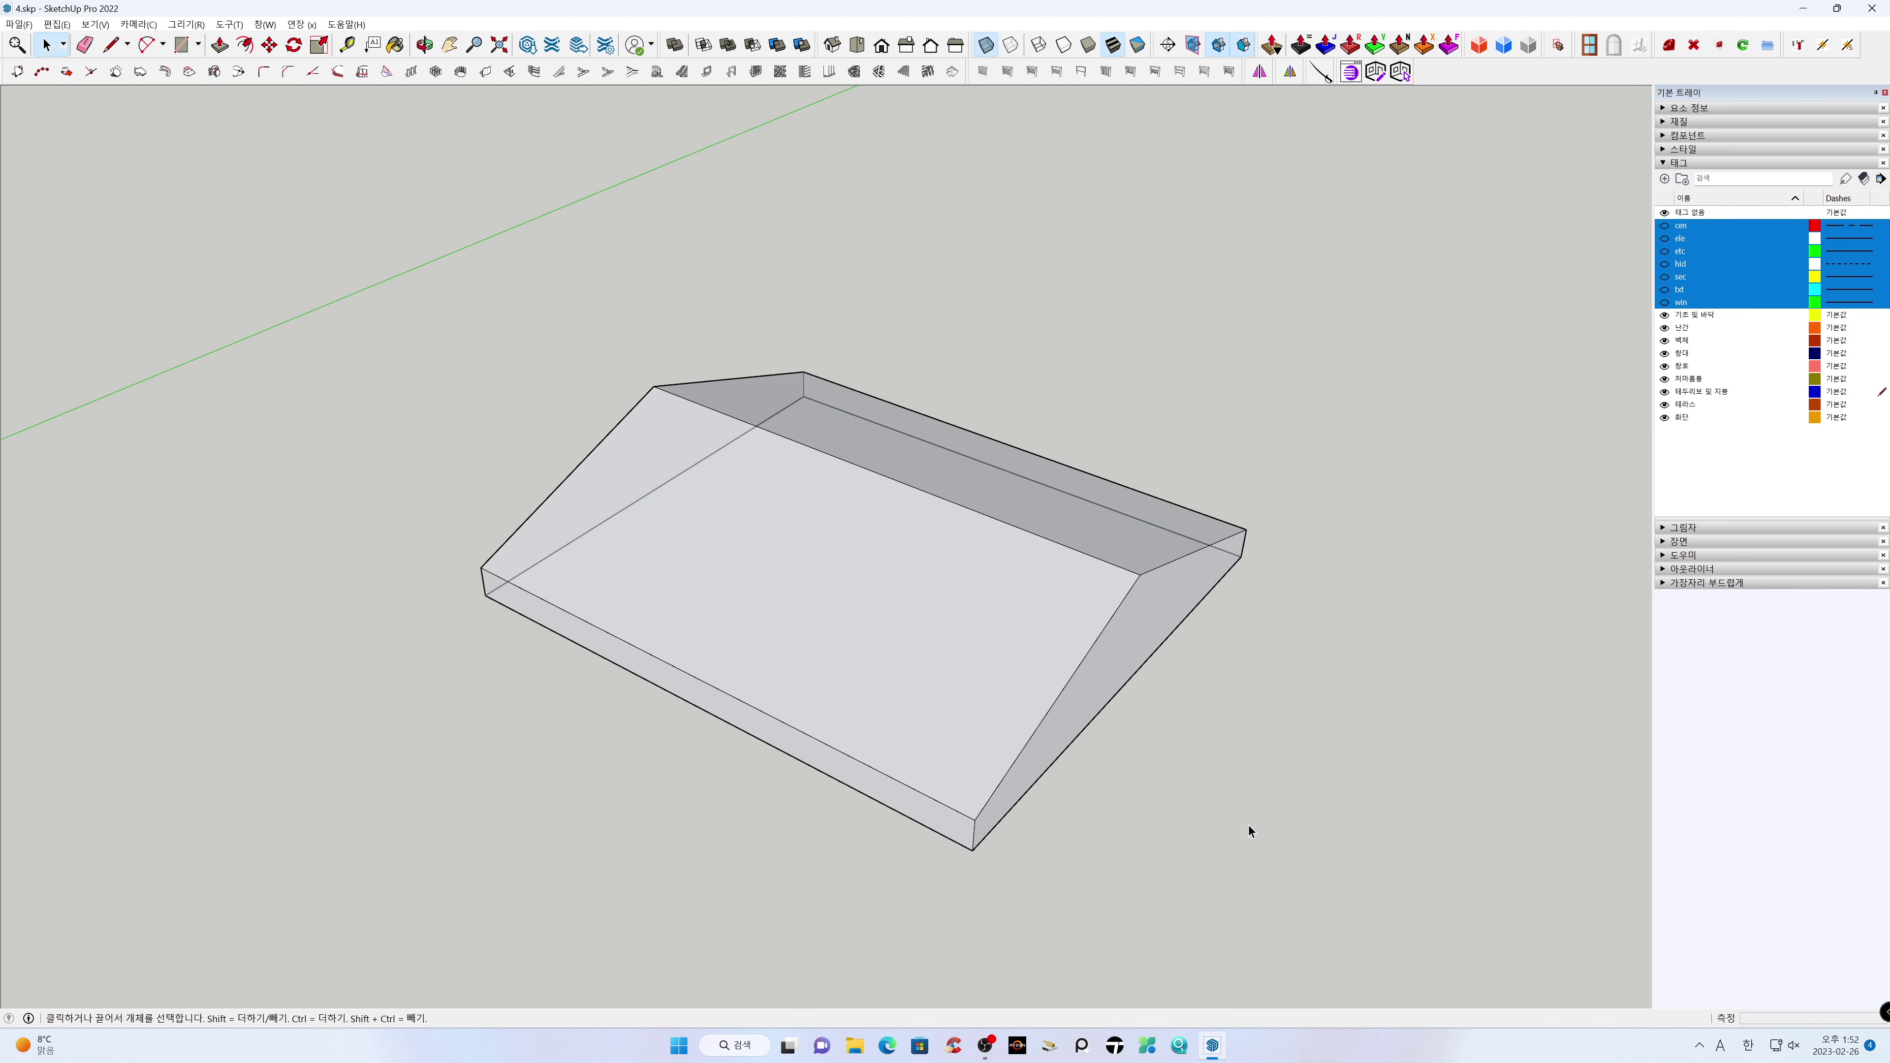
left_click(1070, 597)
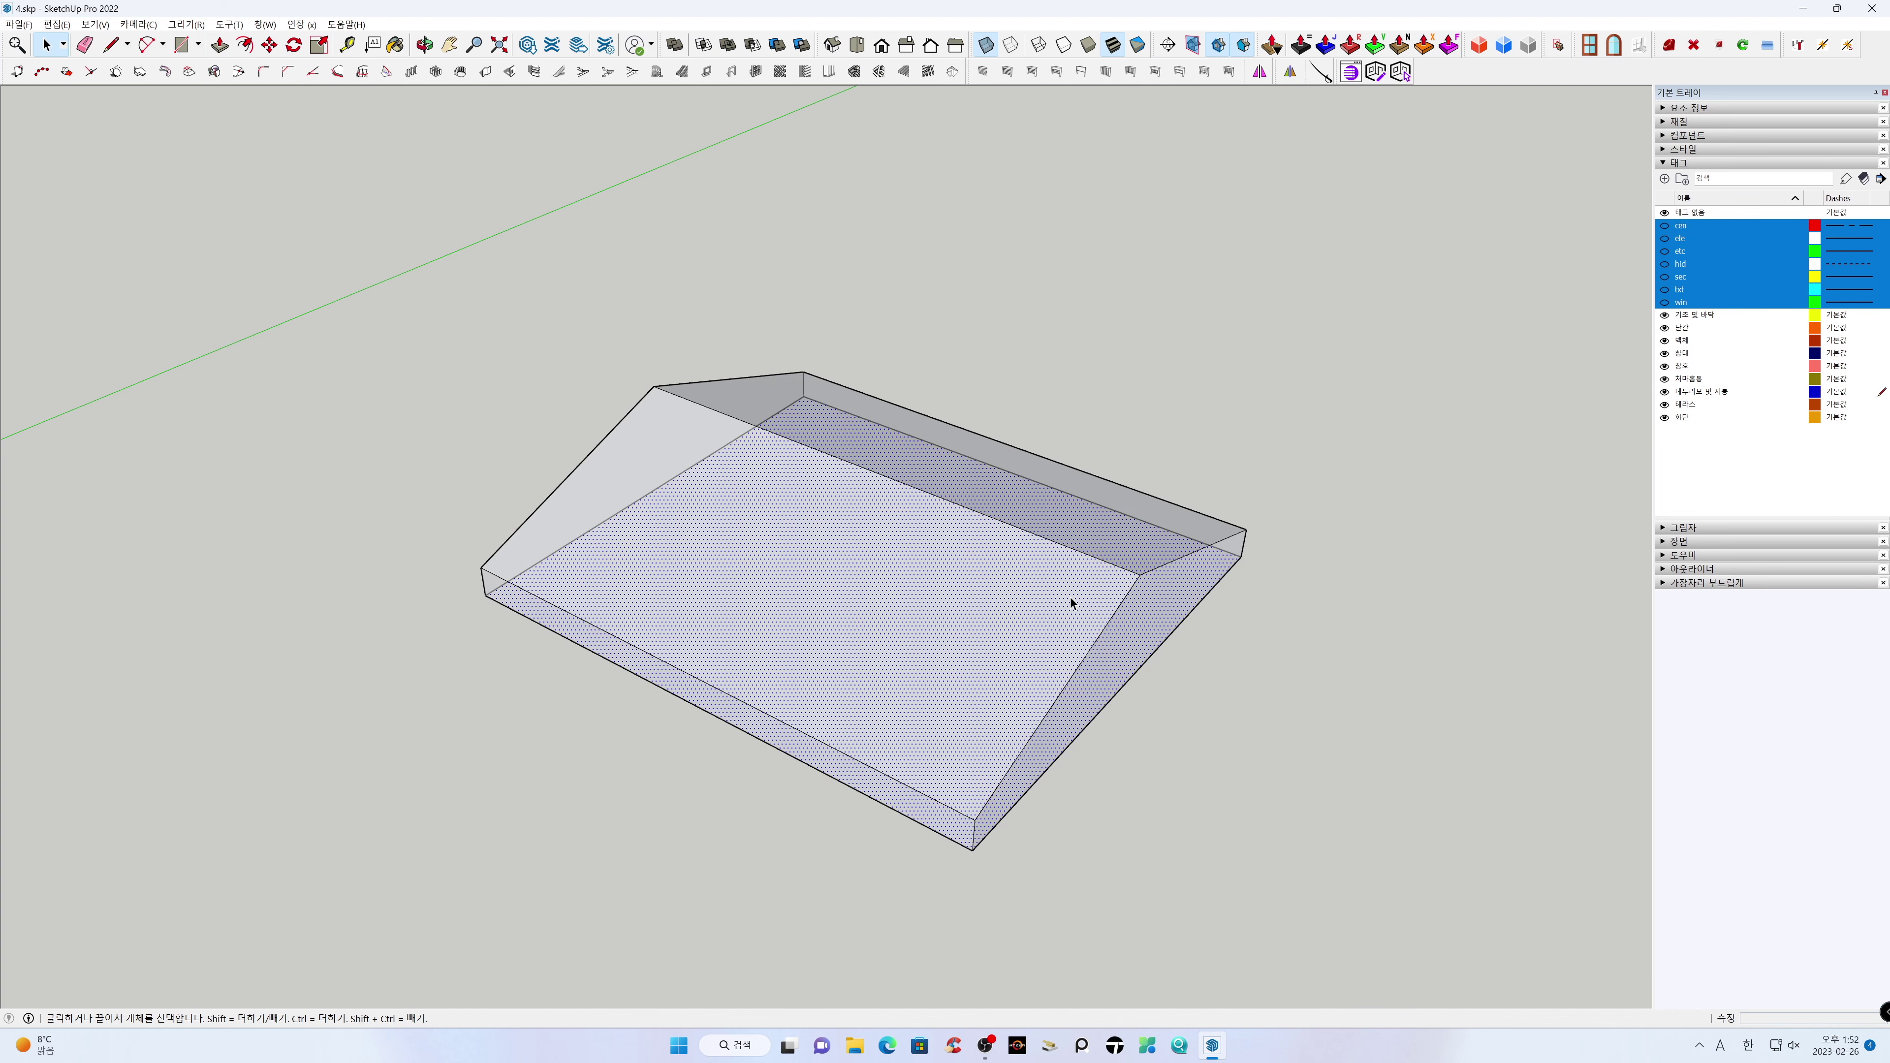
left_click(1406, 556)
Hide the roof group so only the base rectangle remains for editing
left_click(716, 393)
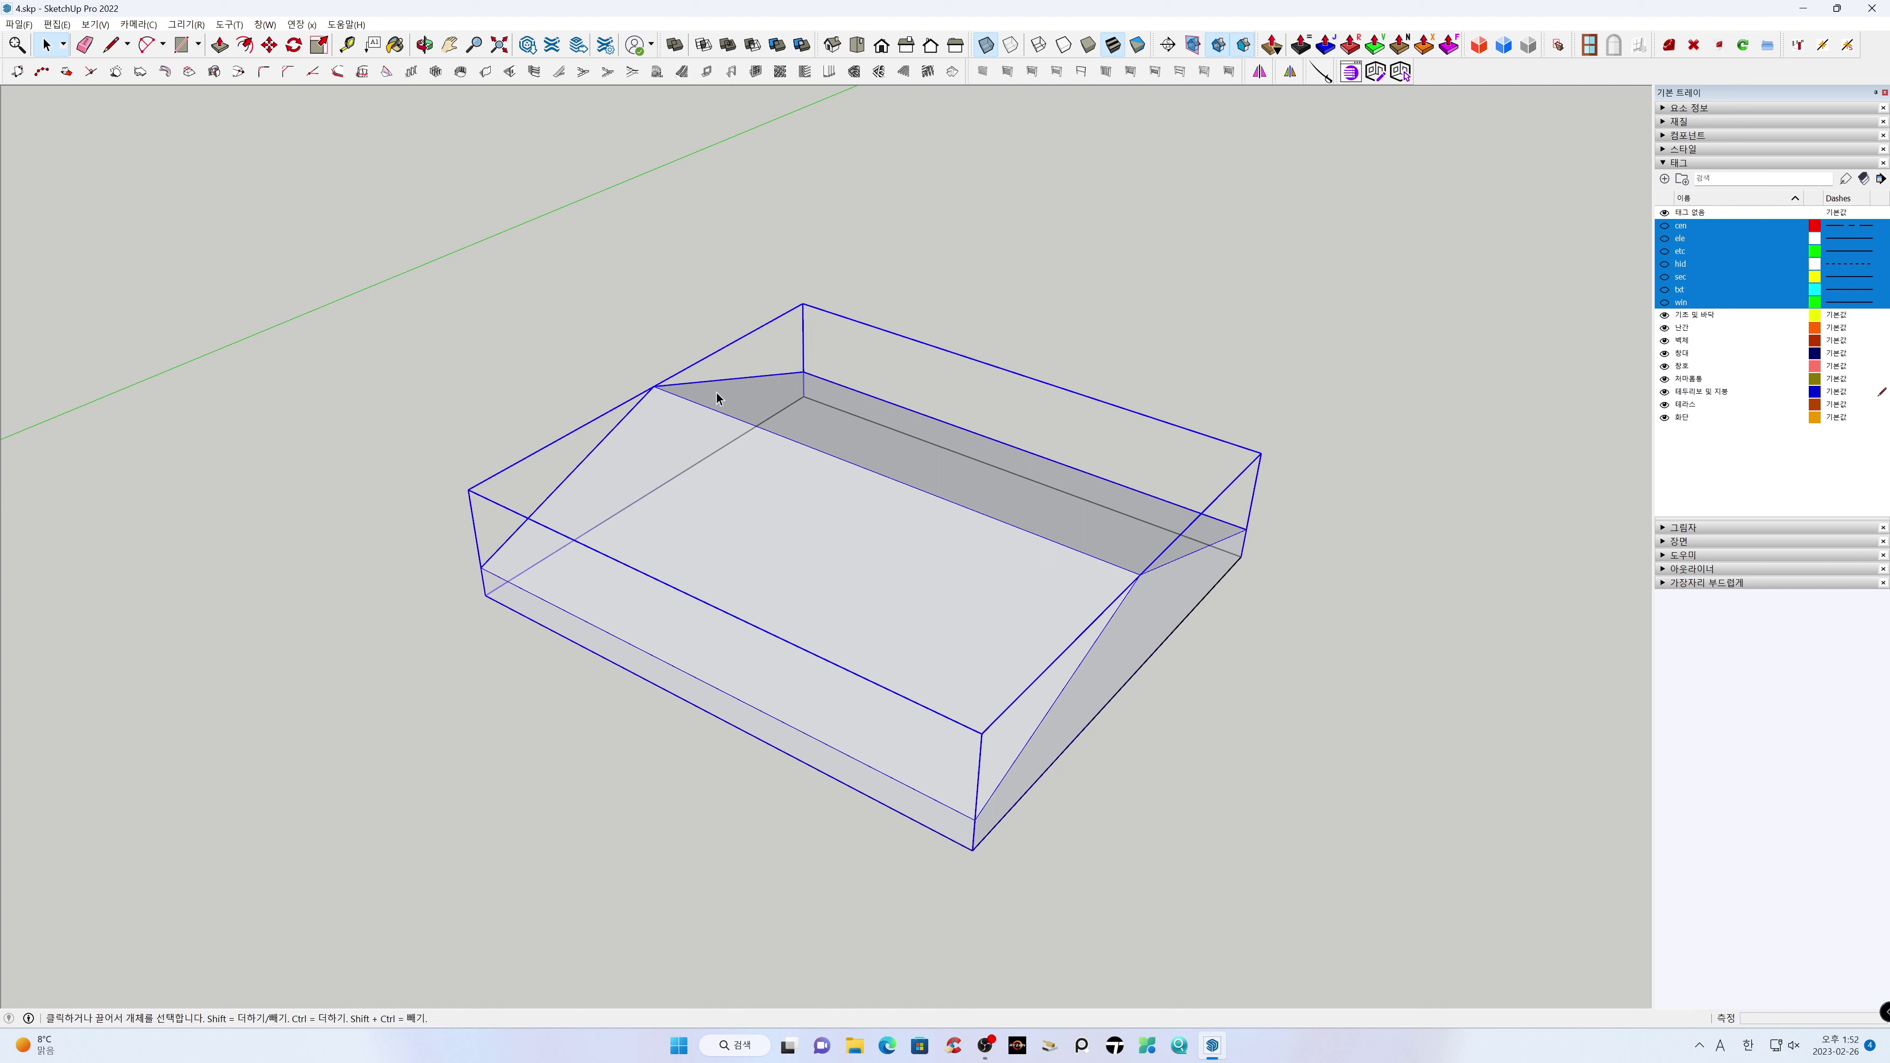
right_click(715, 393)
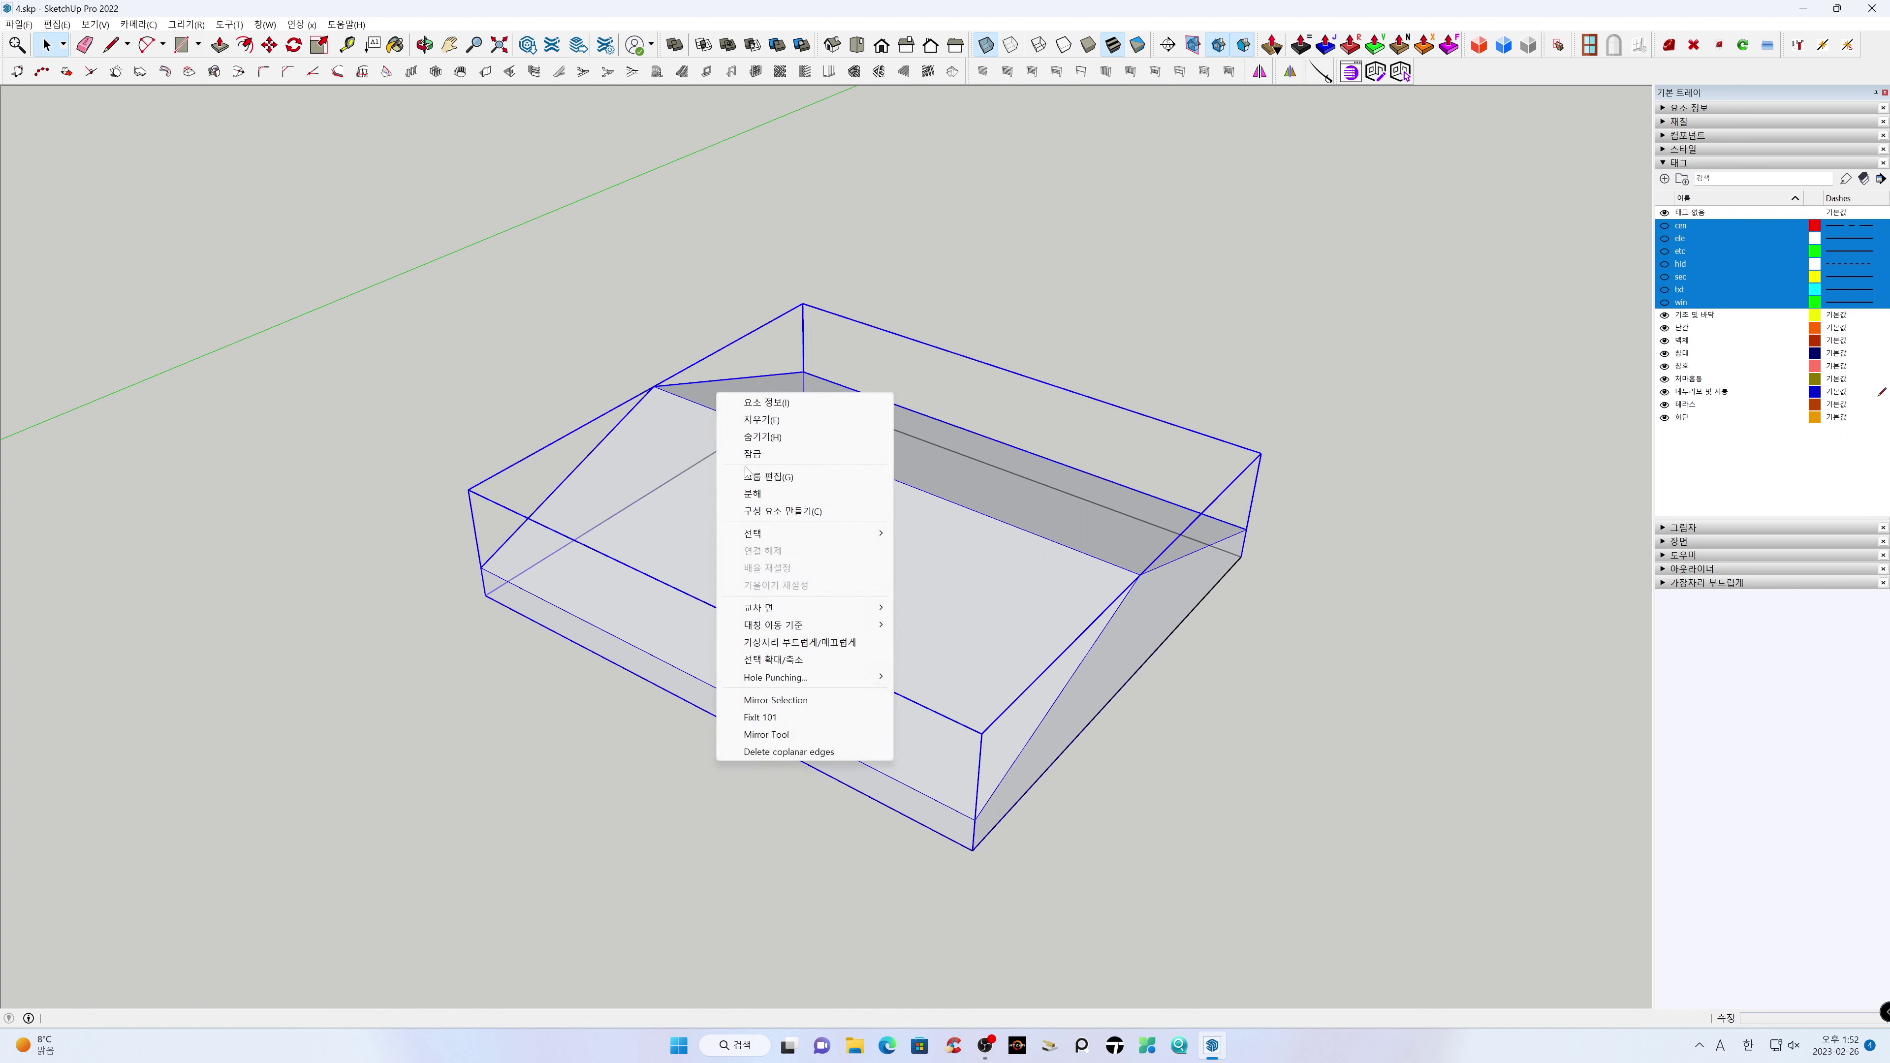
left_click(747, 438)
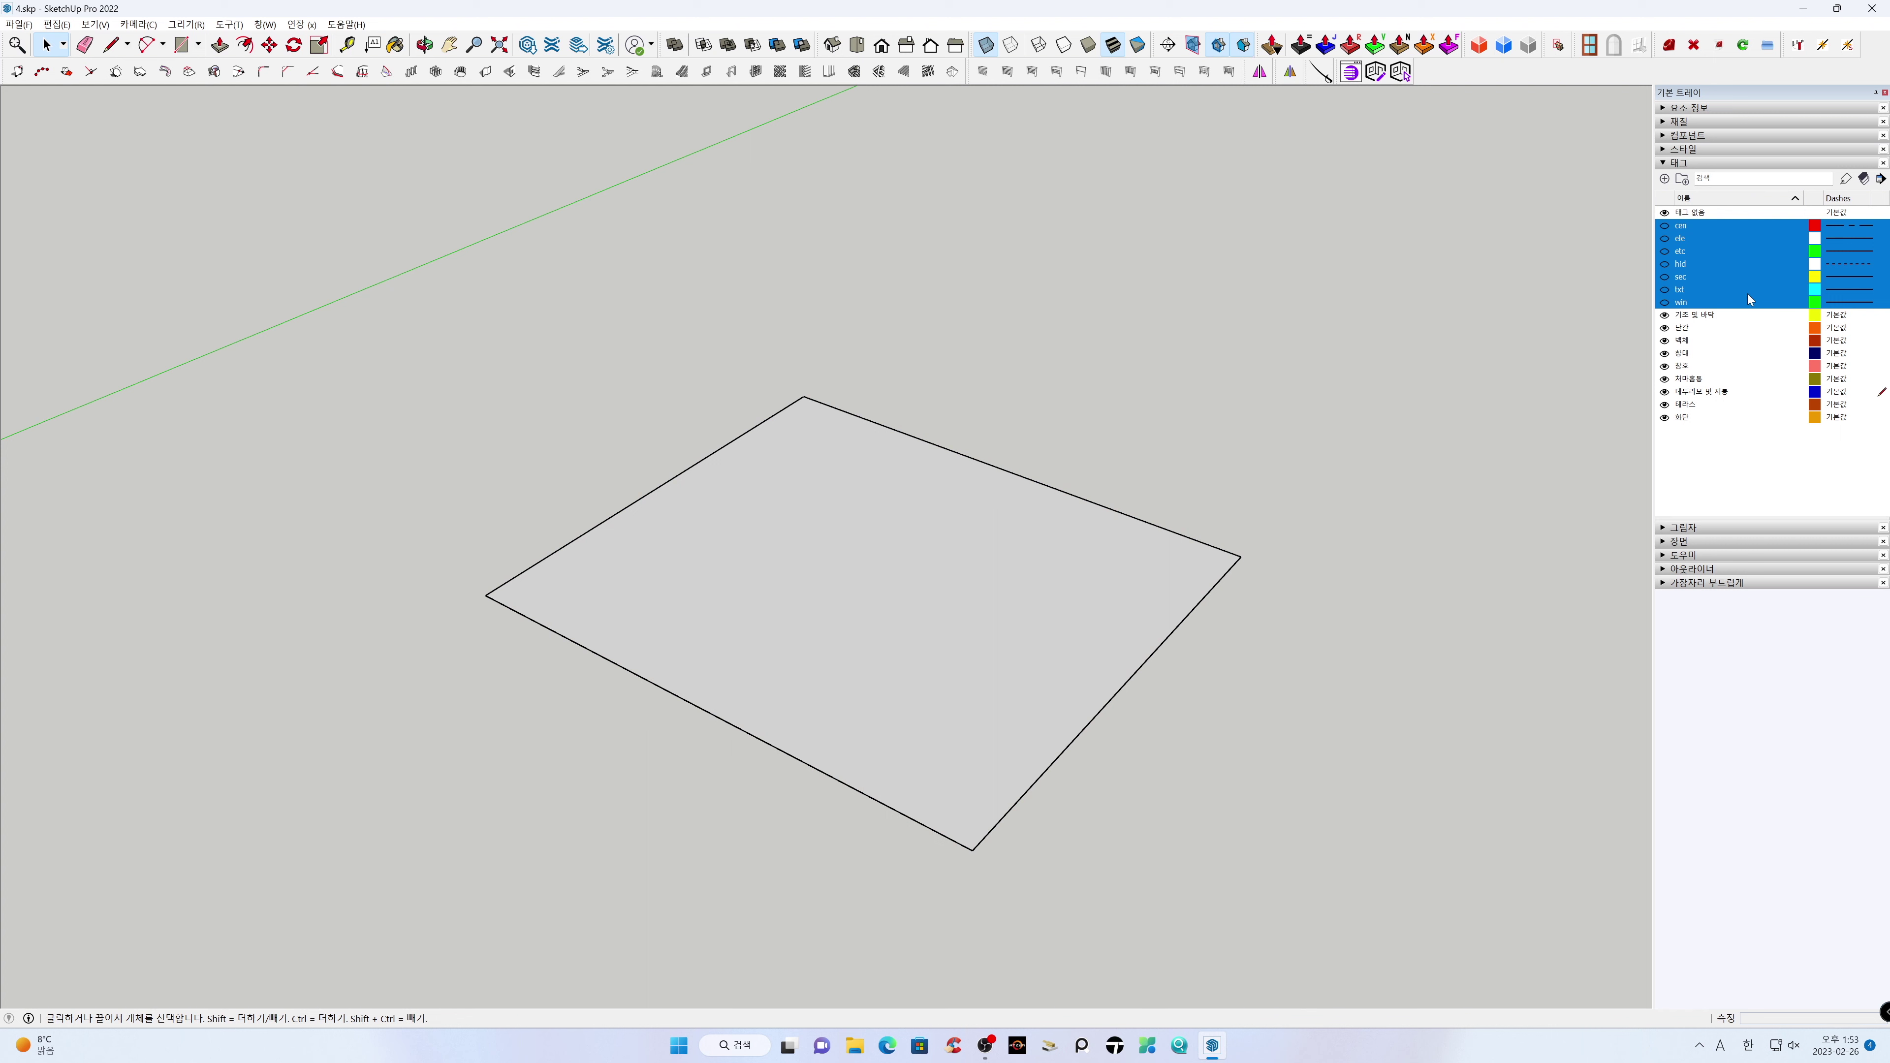
Show only the sec tag of the imported drawing tags, keeping the other drawing tags hidden
left_click(1668, 301)
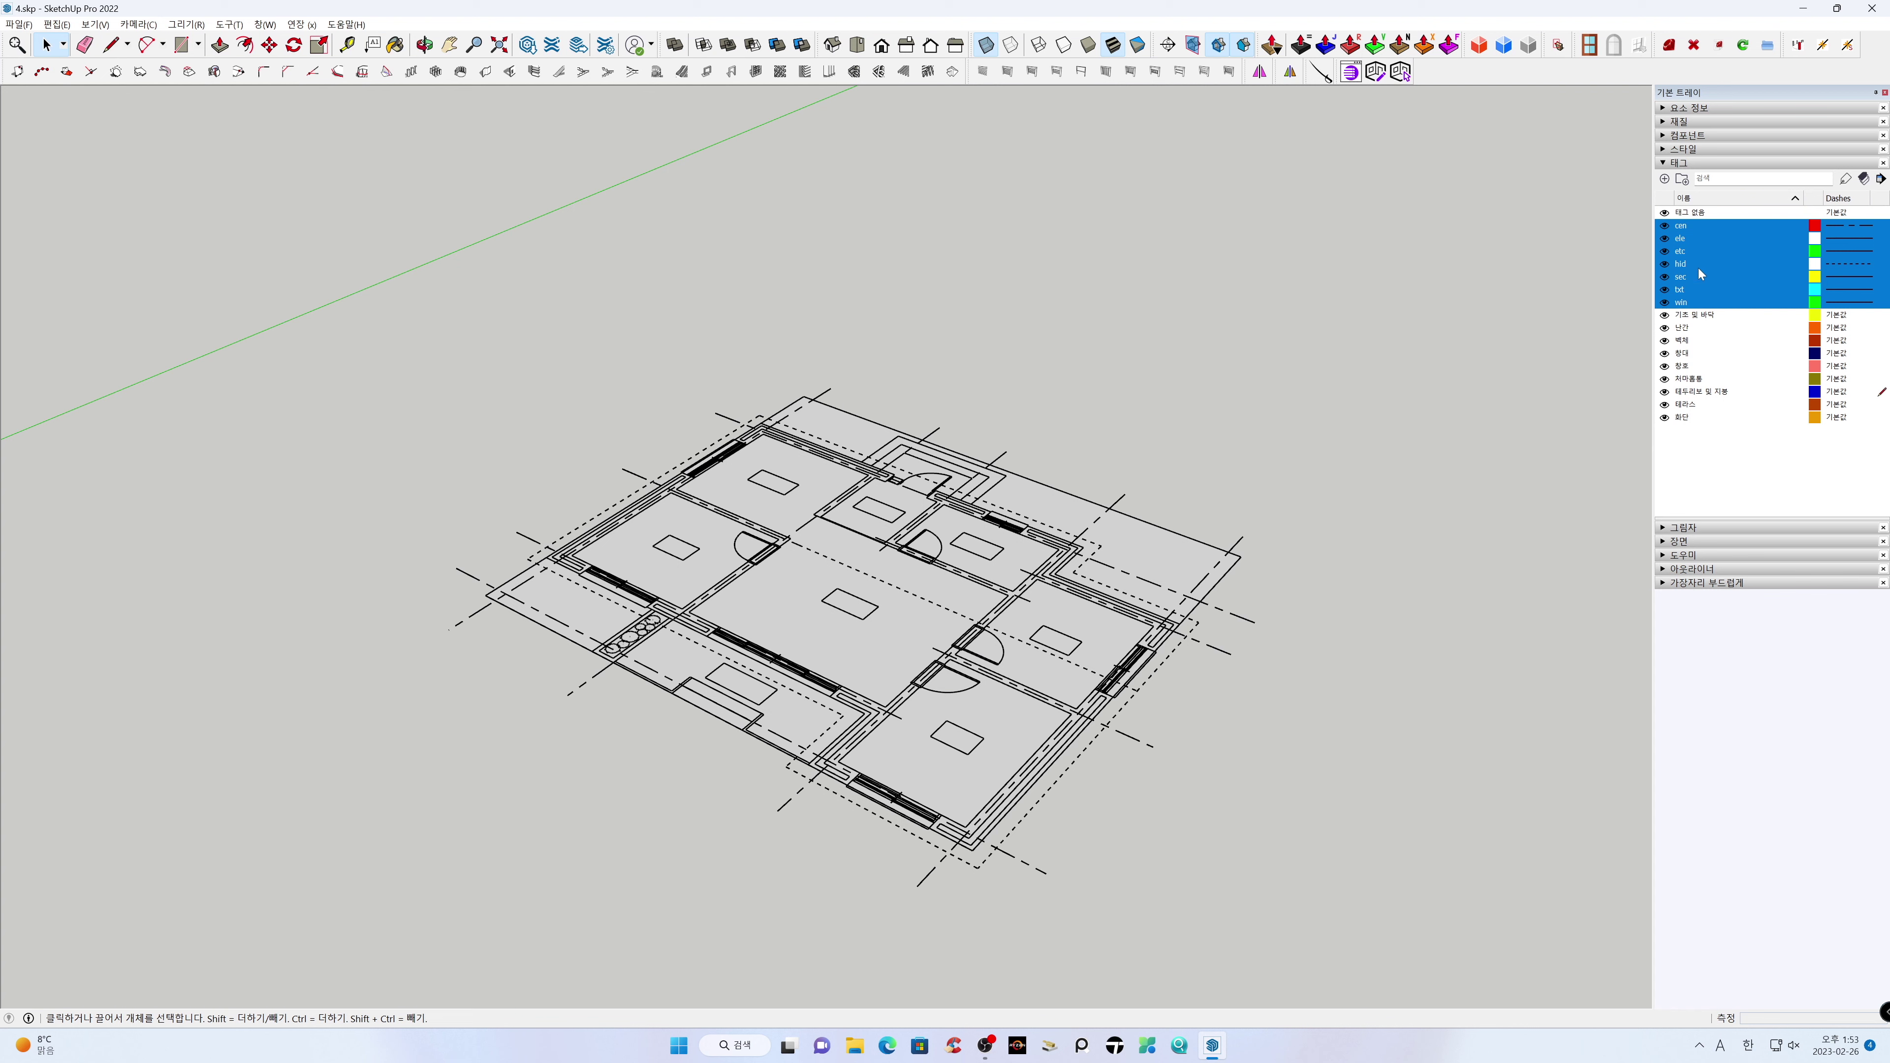
left_click(1688, 277, "ctrl")
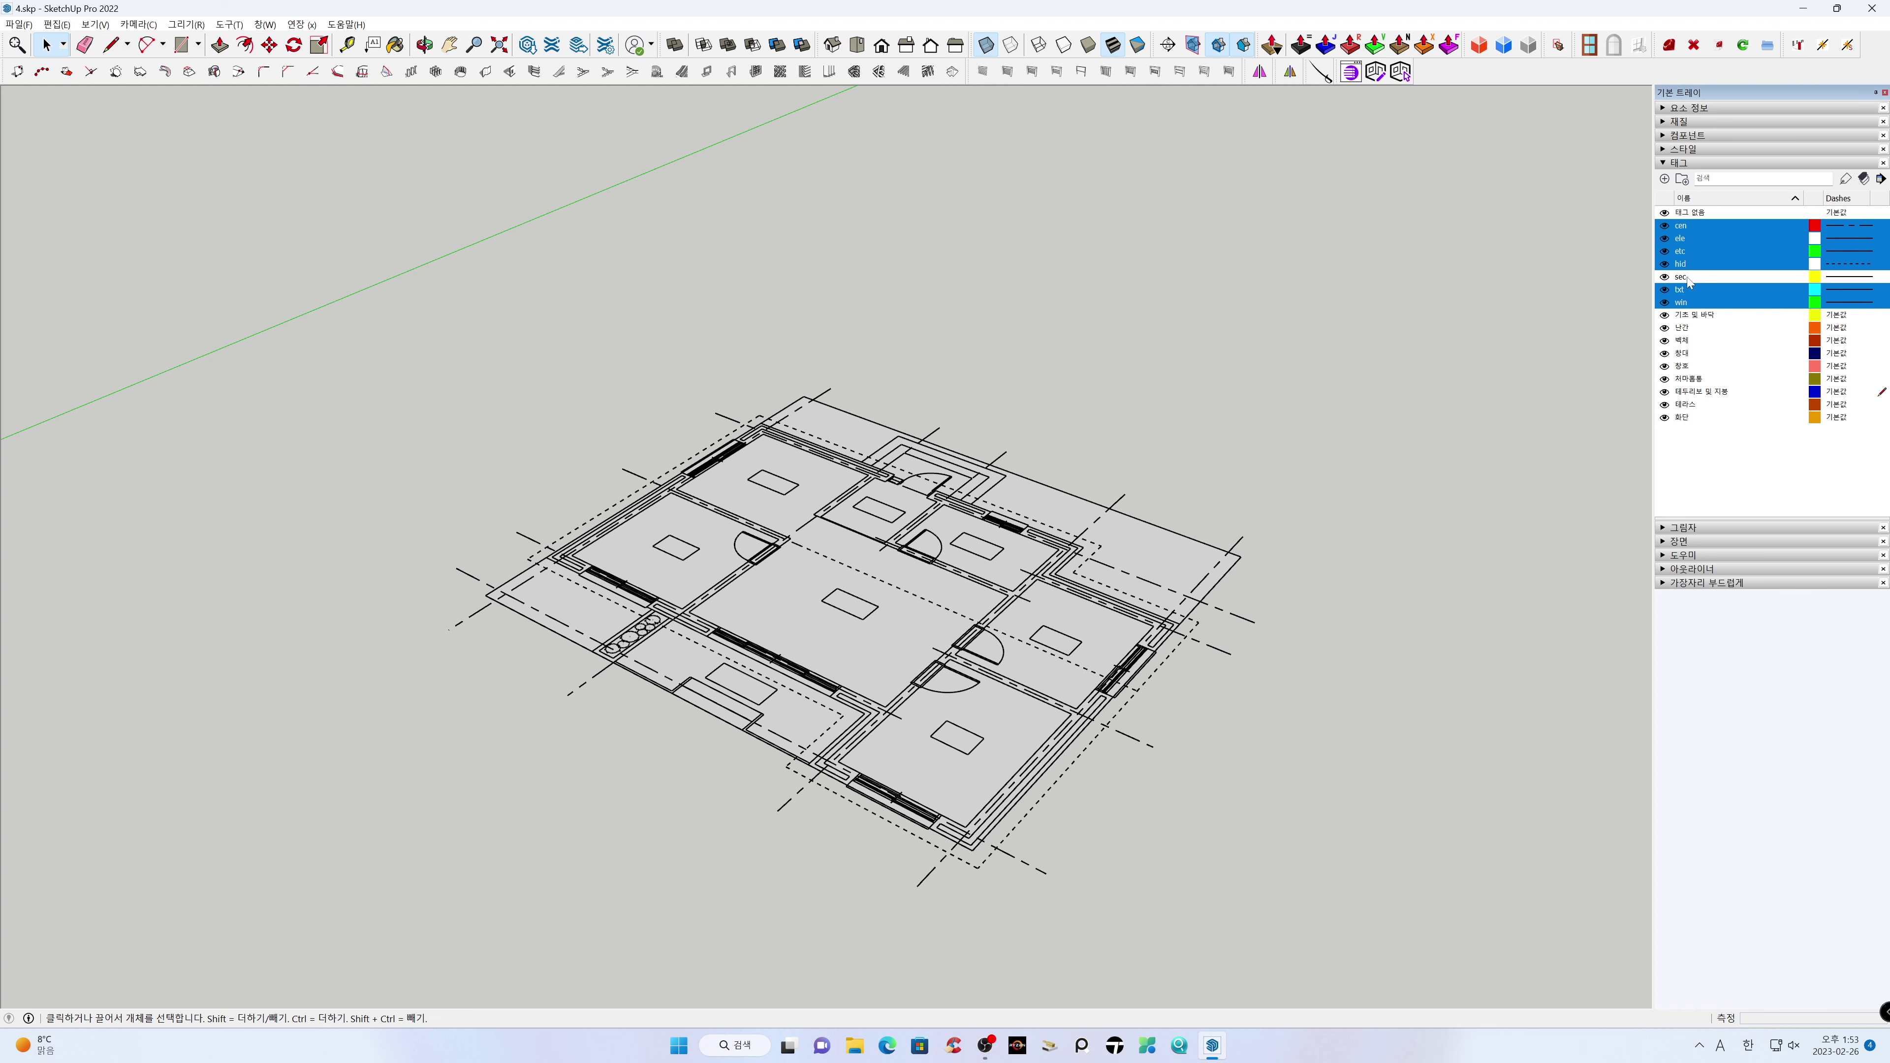
left_click(1665, 264)
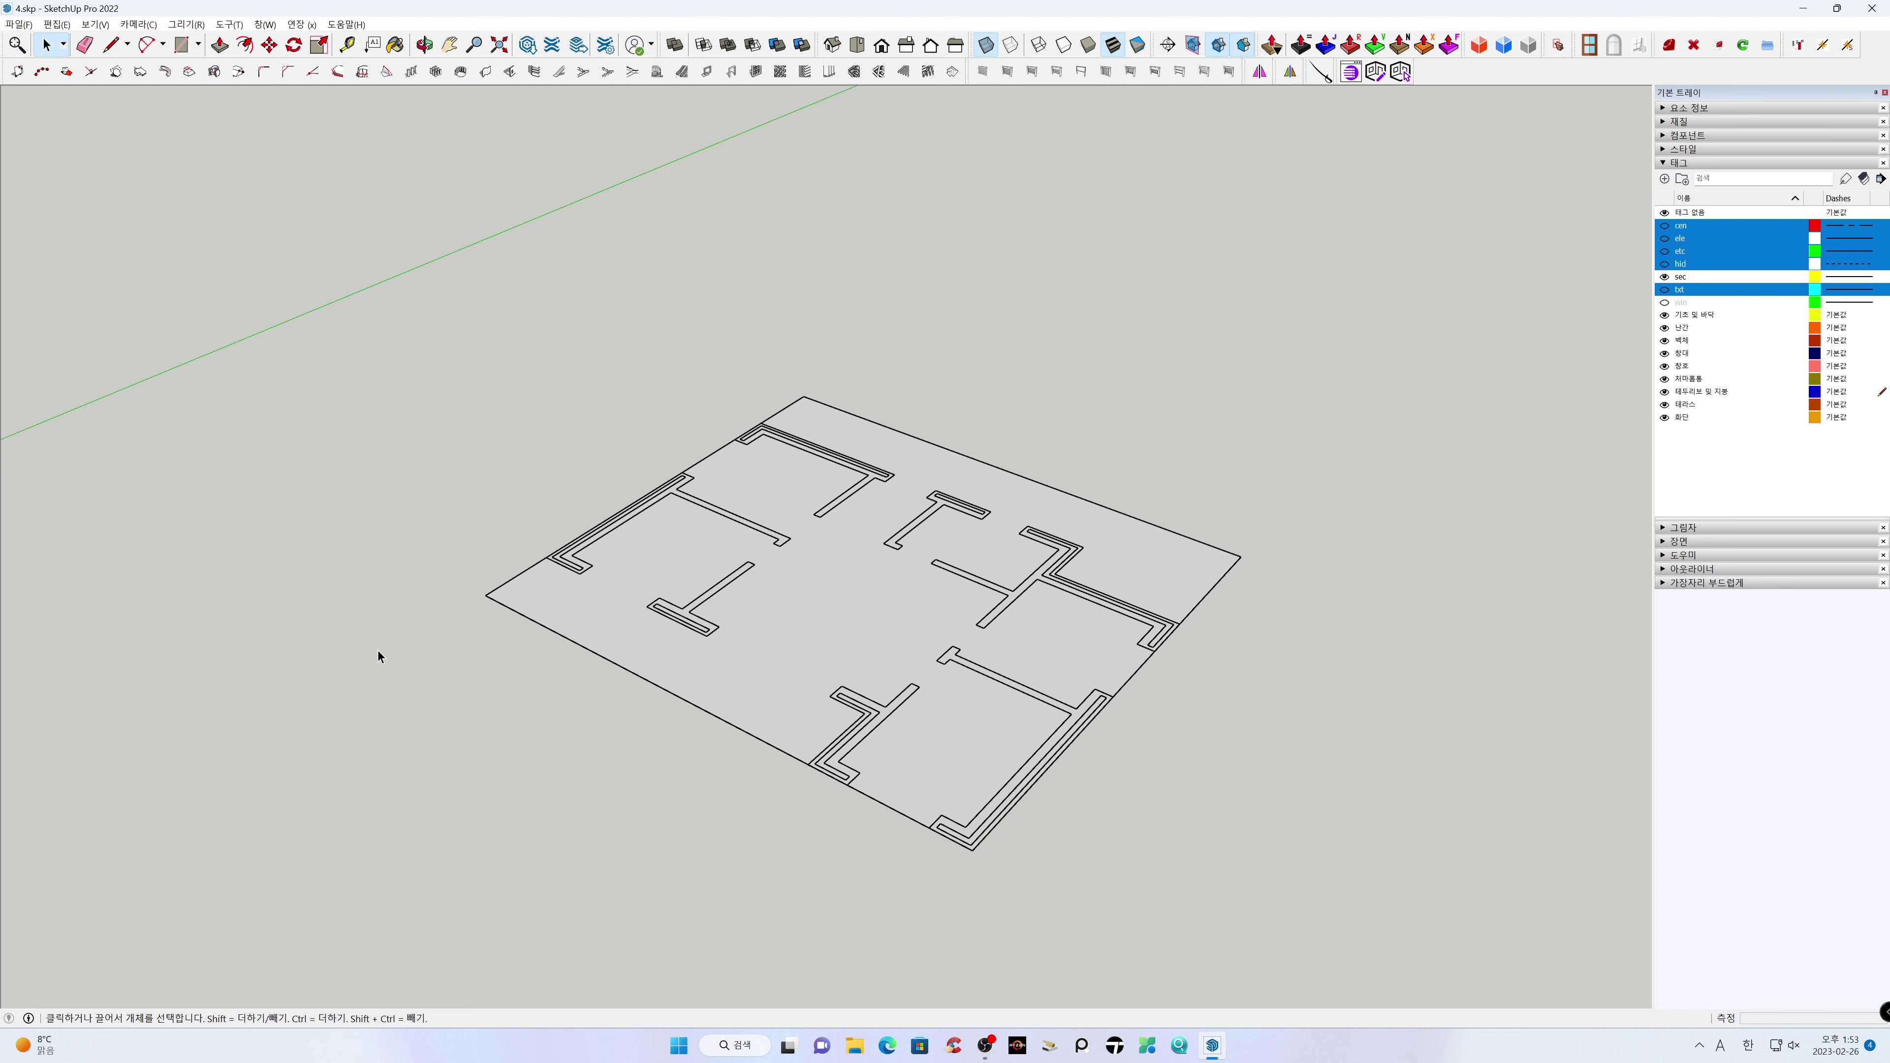
Draw a rectangle on the base face from its outer corner to the recessed outer wall corner, marking the strip outside the walls
middle_click_drag(378, 651, 1067, 676)
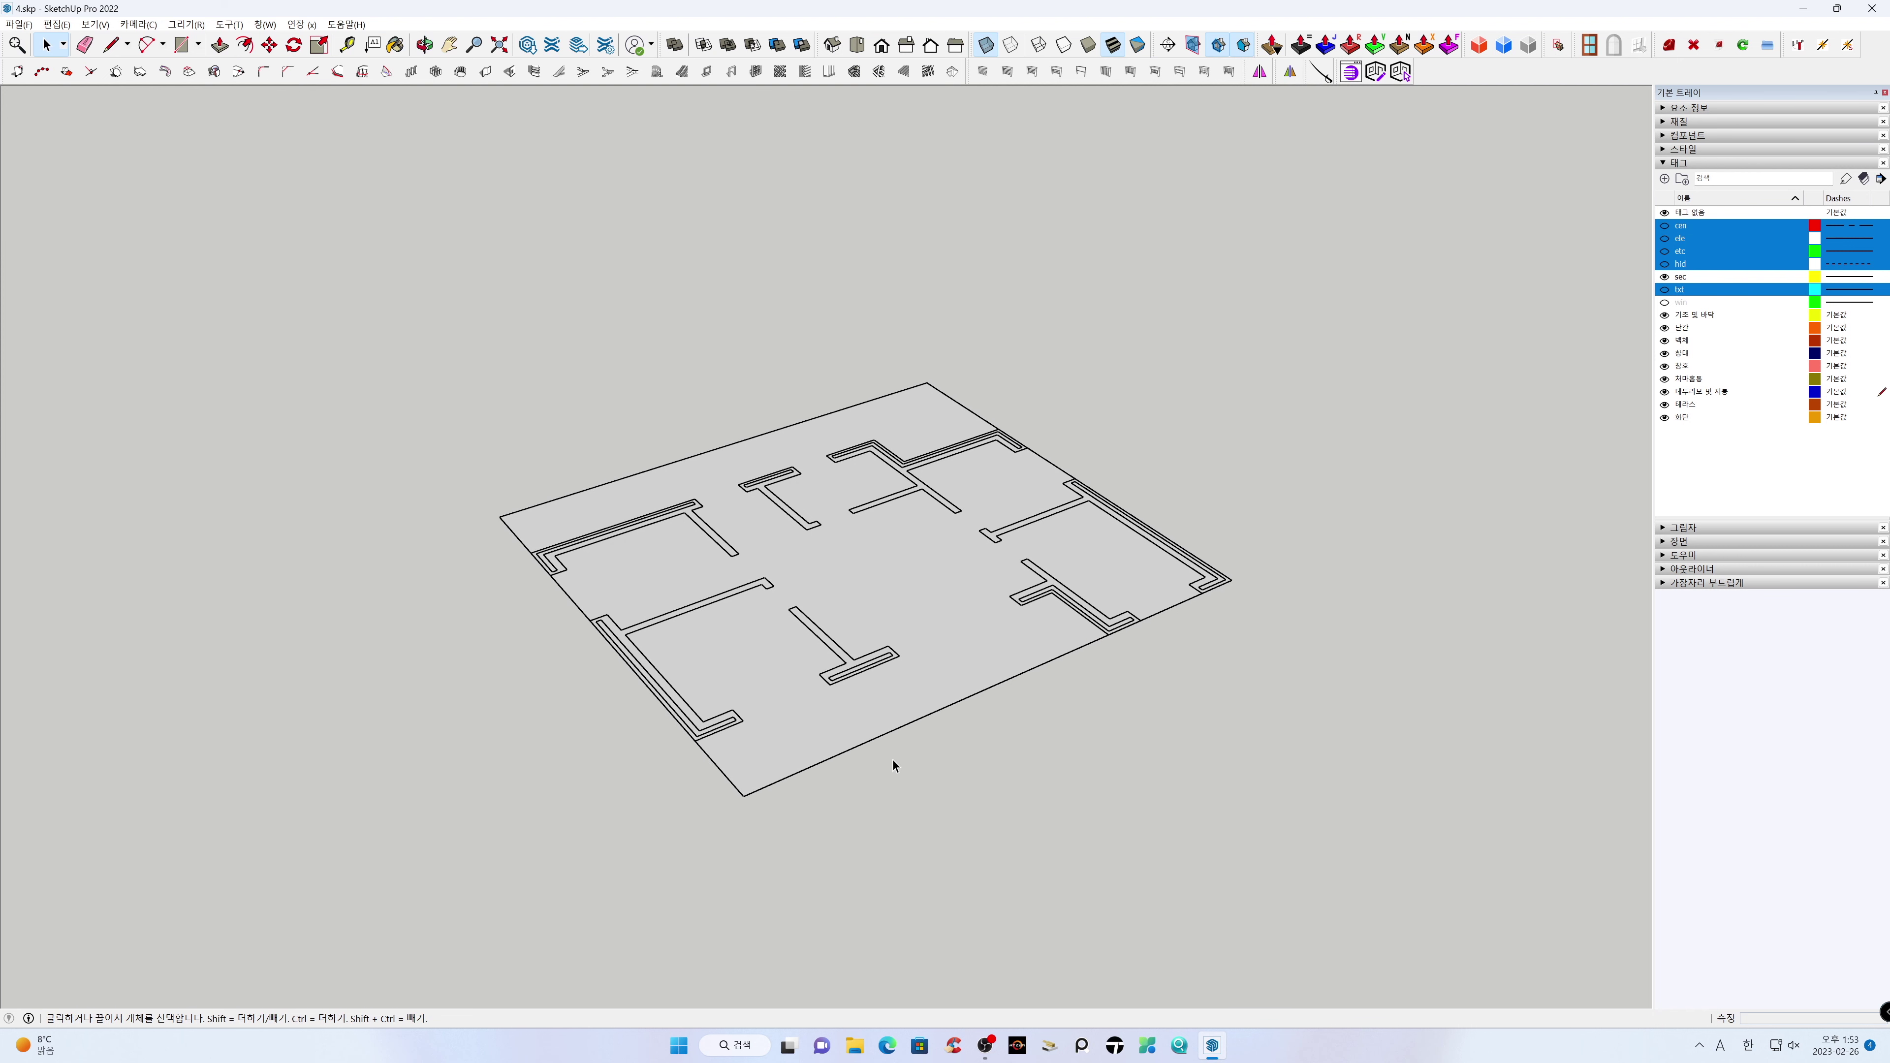
scroll(893, 760, "up", 1)
key("r")
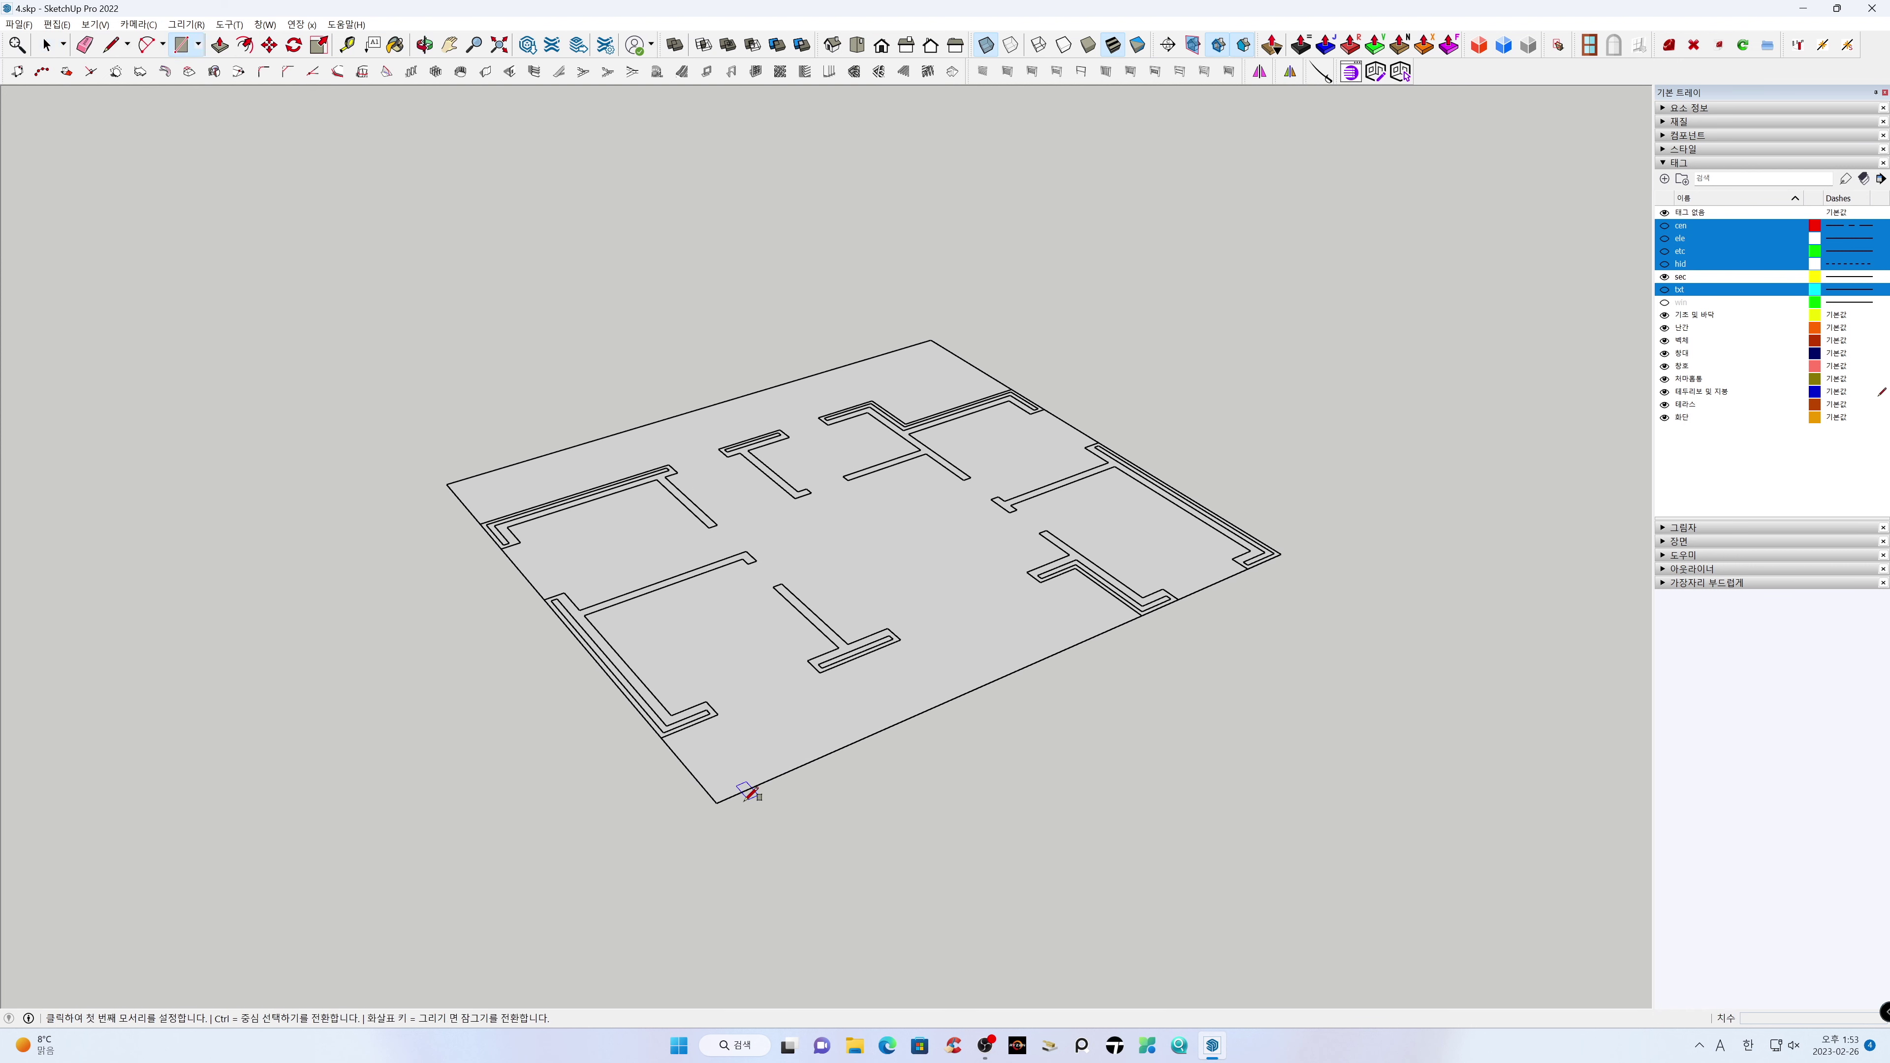
left_click(717, 803)
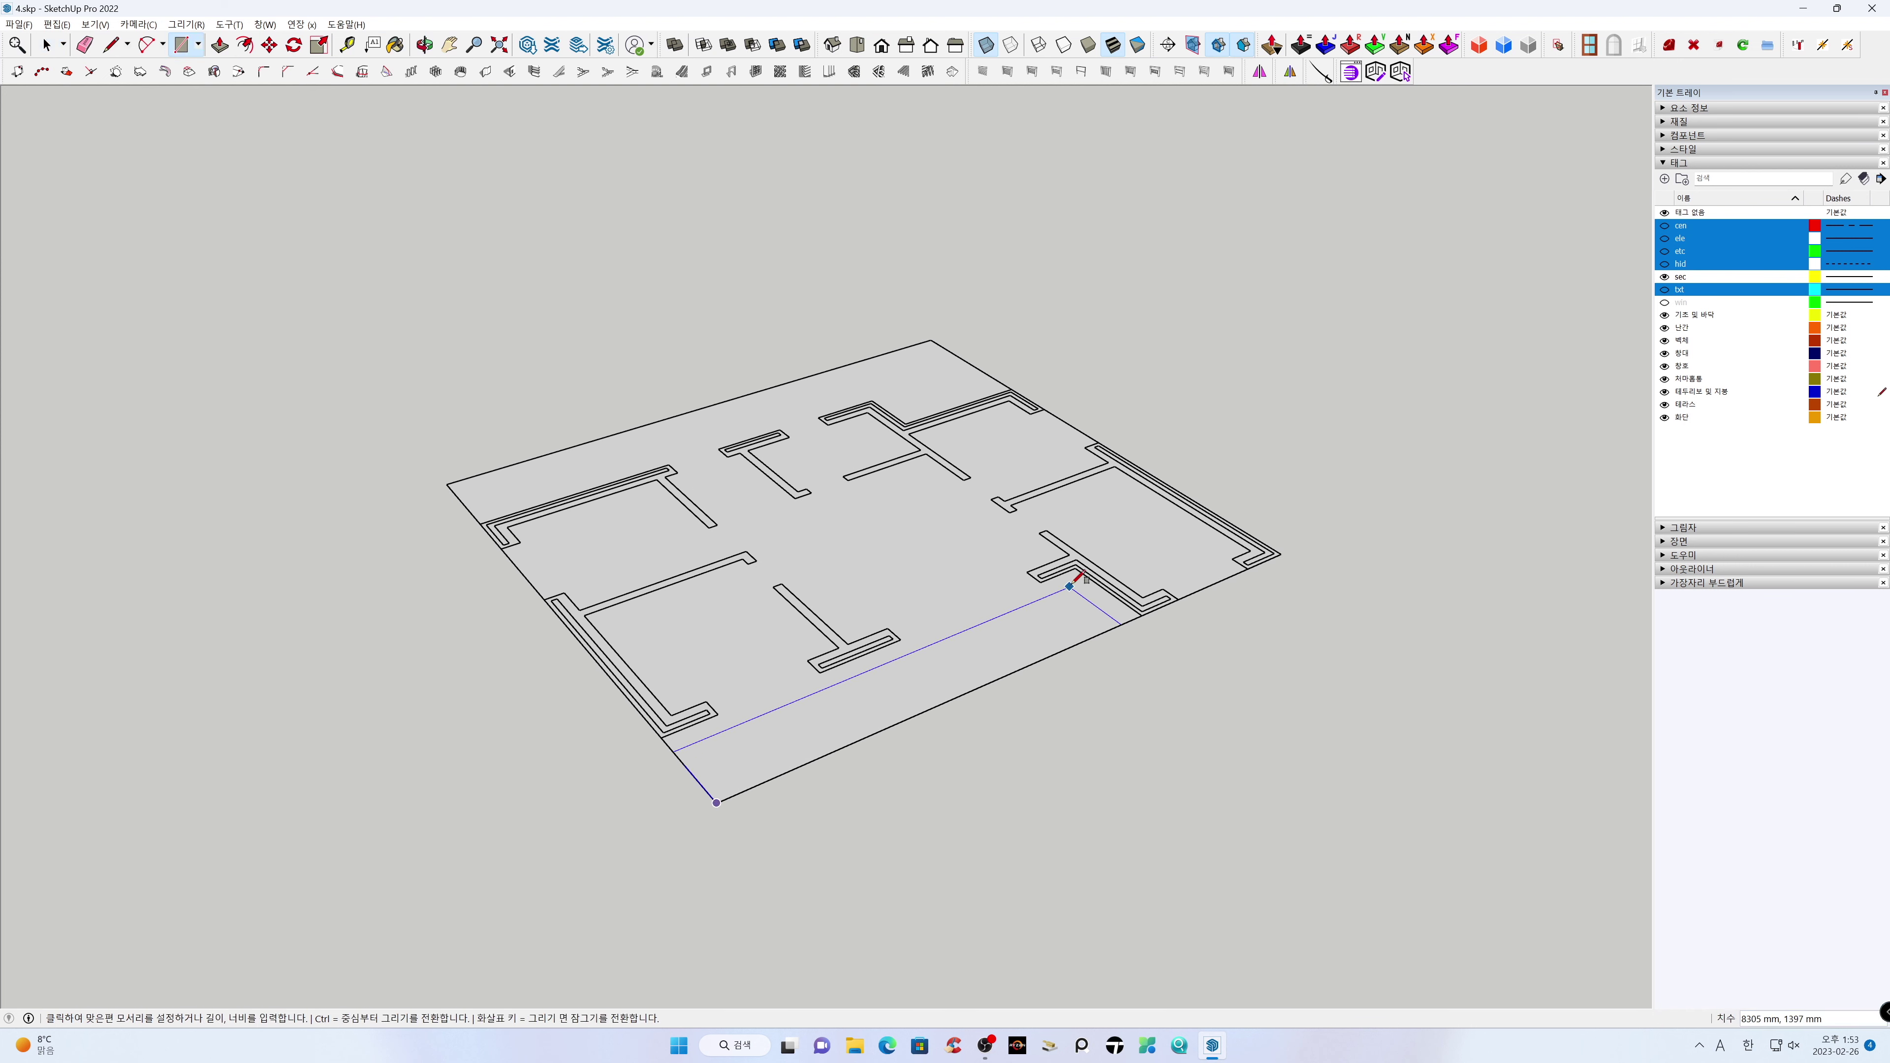
left_click(1086, 562)
On the base face's opposite side, draw a corner rectangle to the recessed wall corner and an adjoining rectangular strip outside the walls
middle_click_drag(1428, 288, 1198, 607)
middle_click_drag(1079, 683, 1059, 687, "shift")
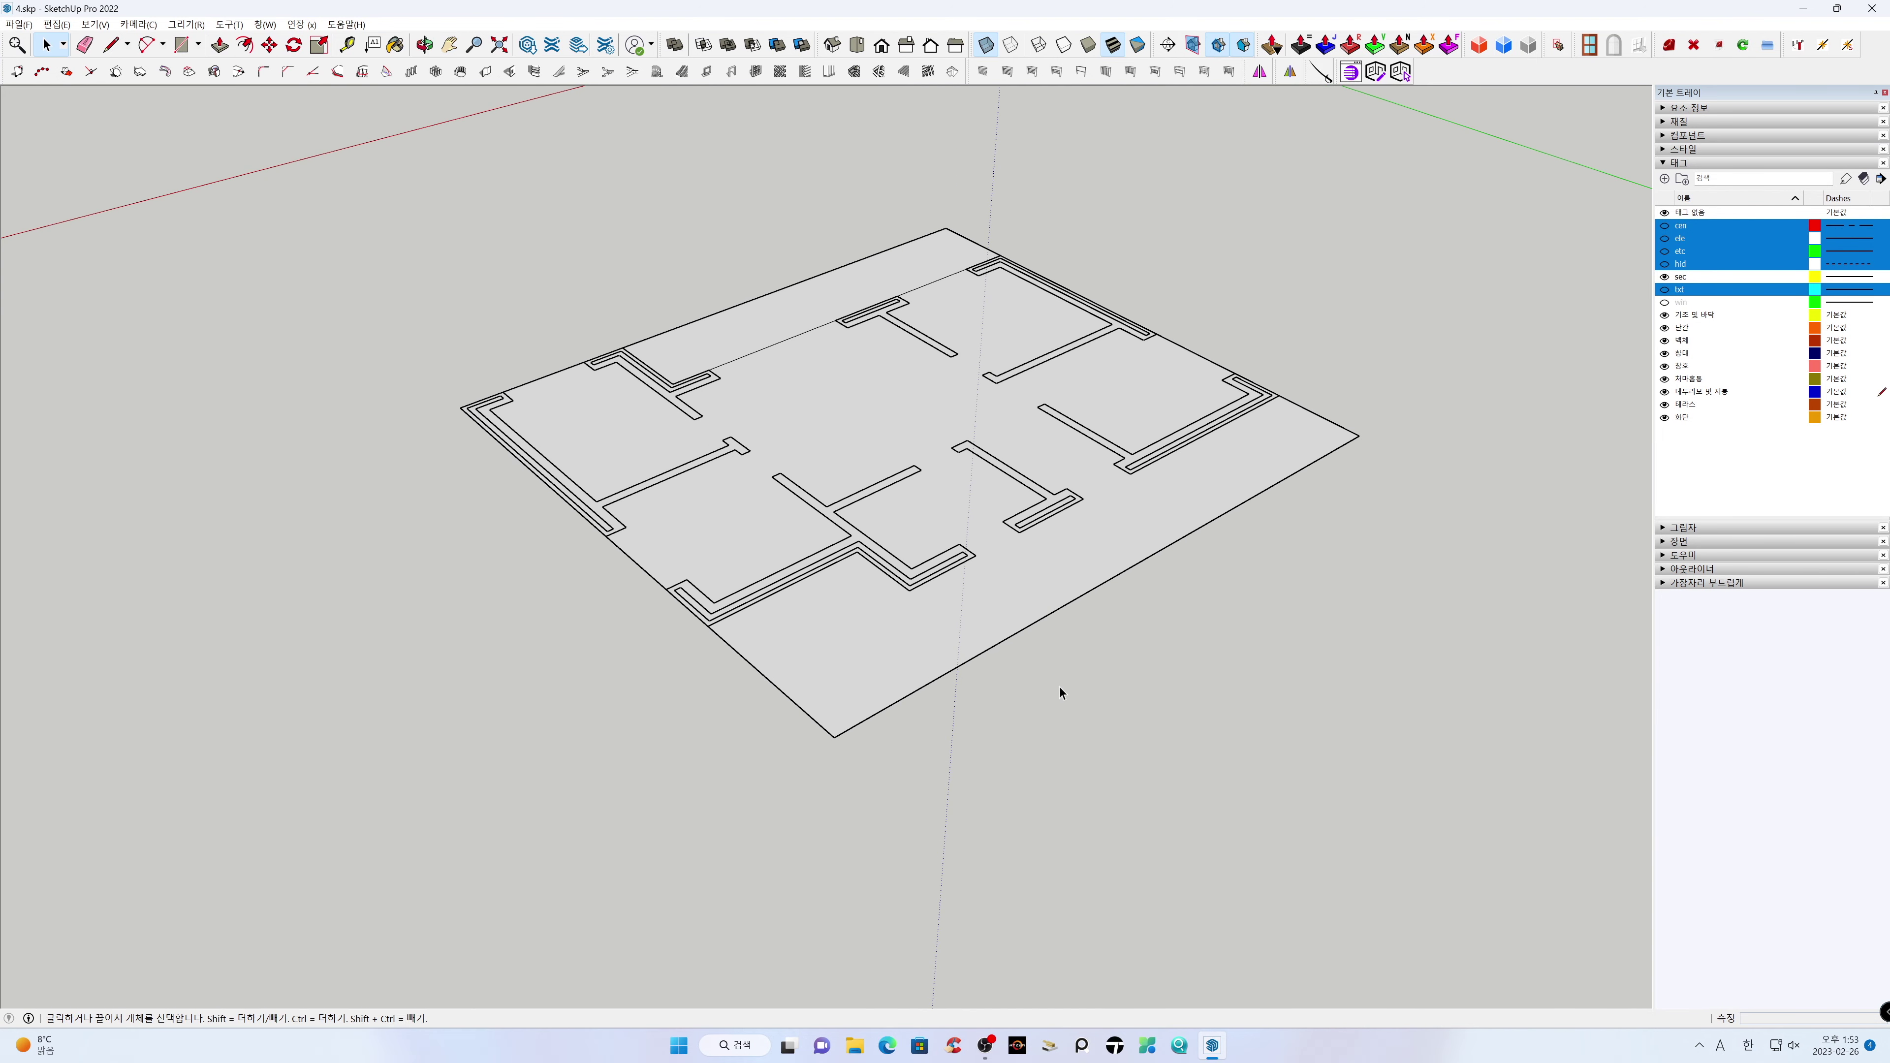
left_click(834, 737)
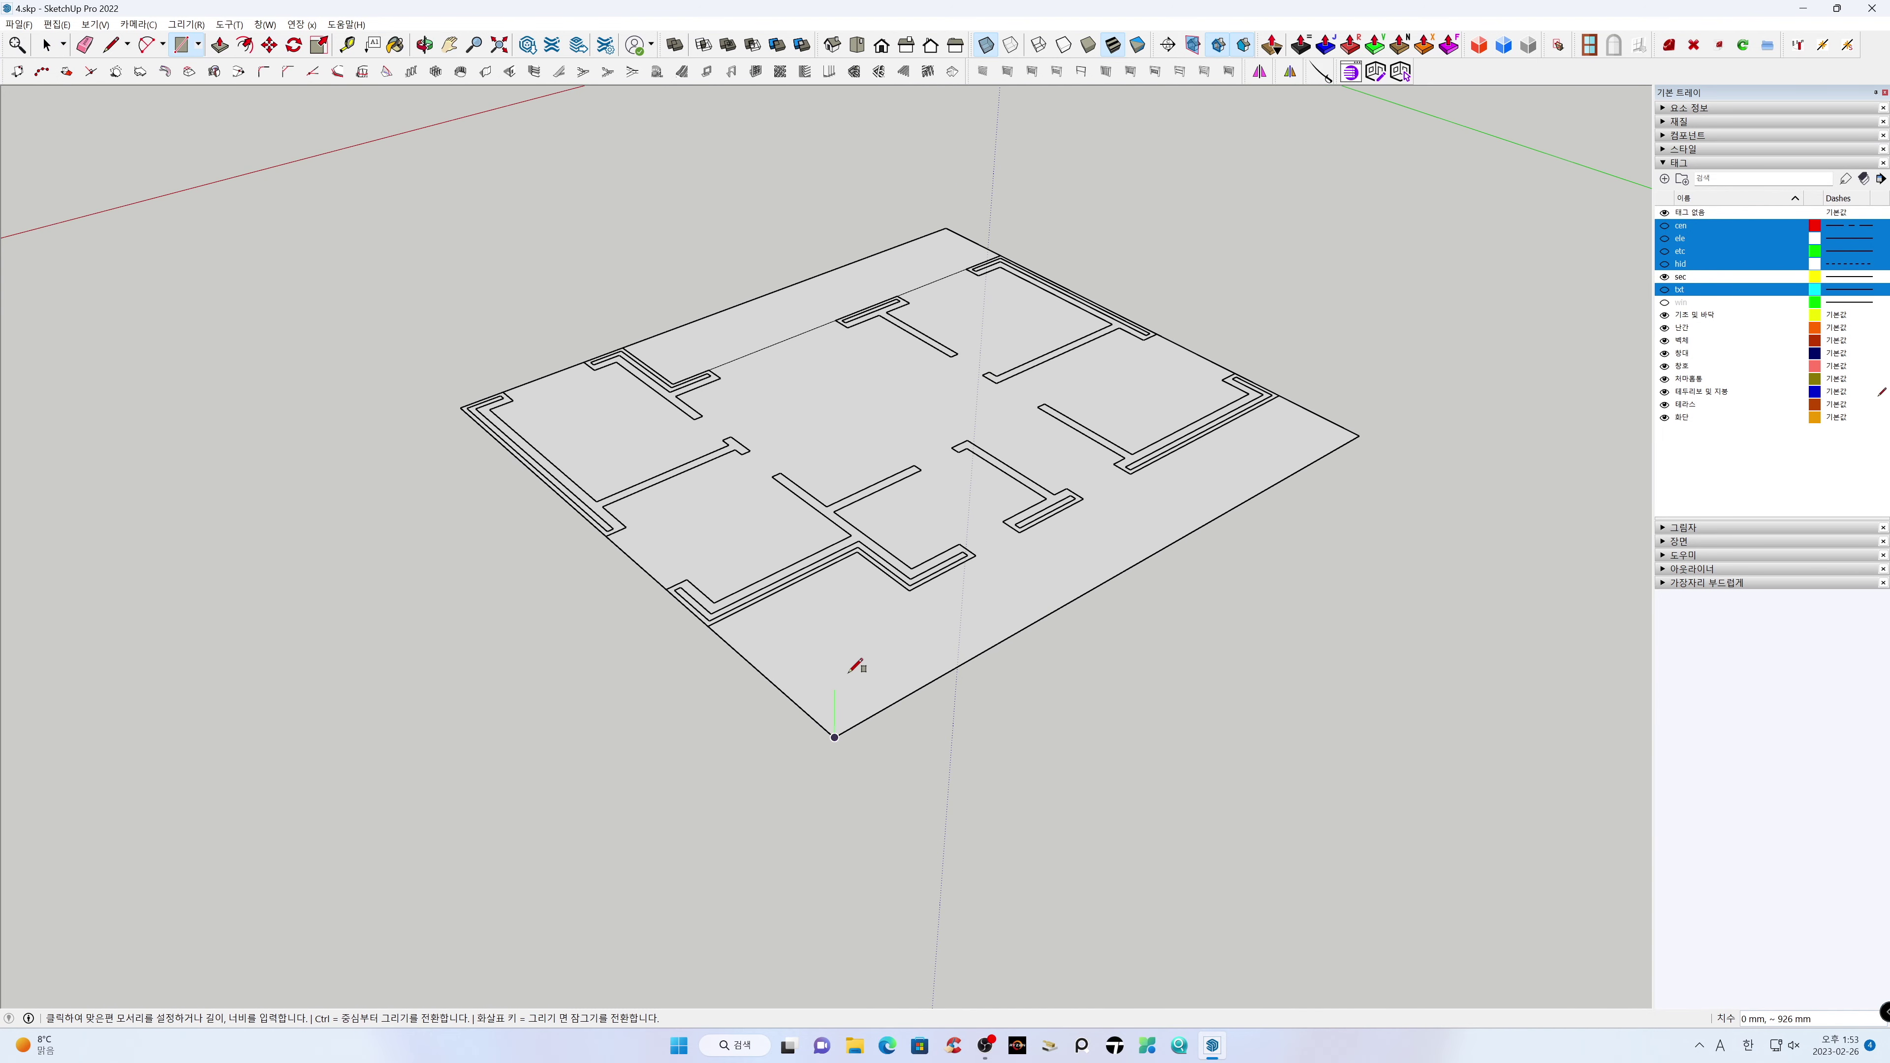
left_click(867, 546)
left_click(989, 648)
left_click(1290, 400)
key("space")
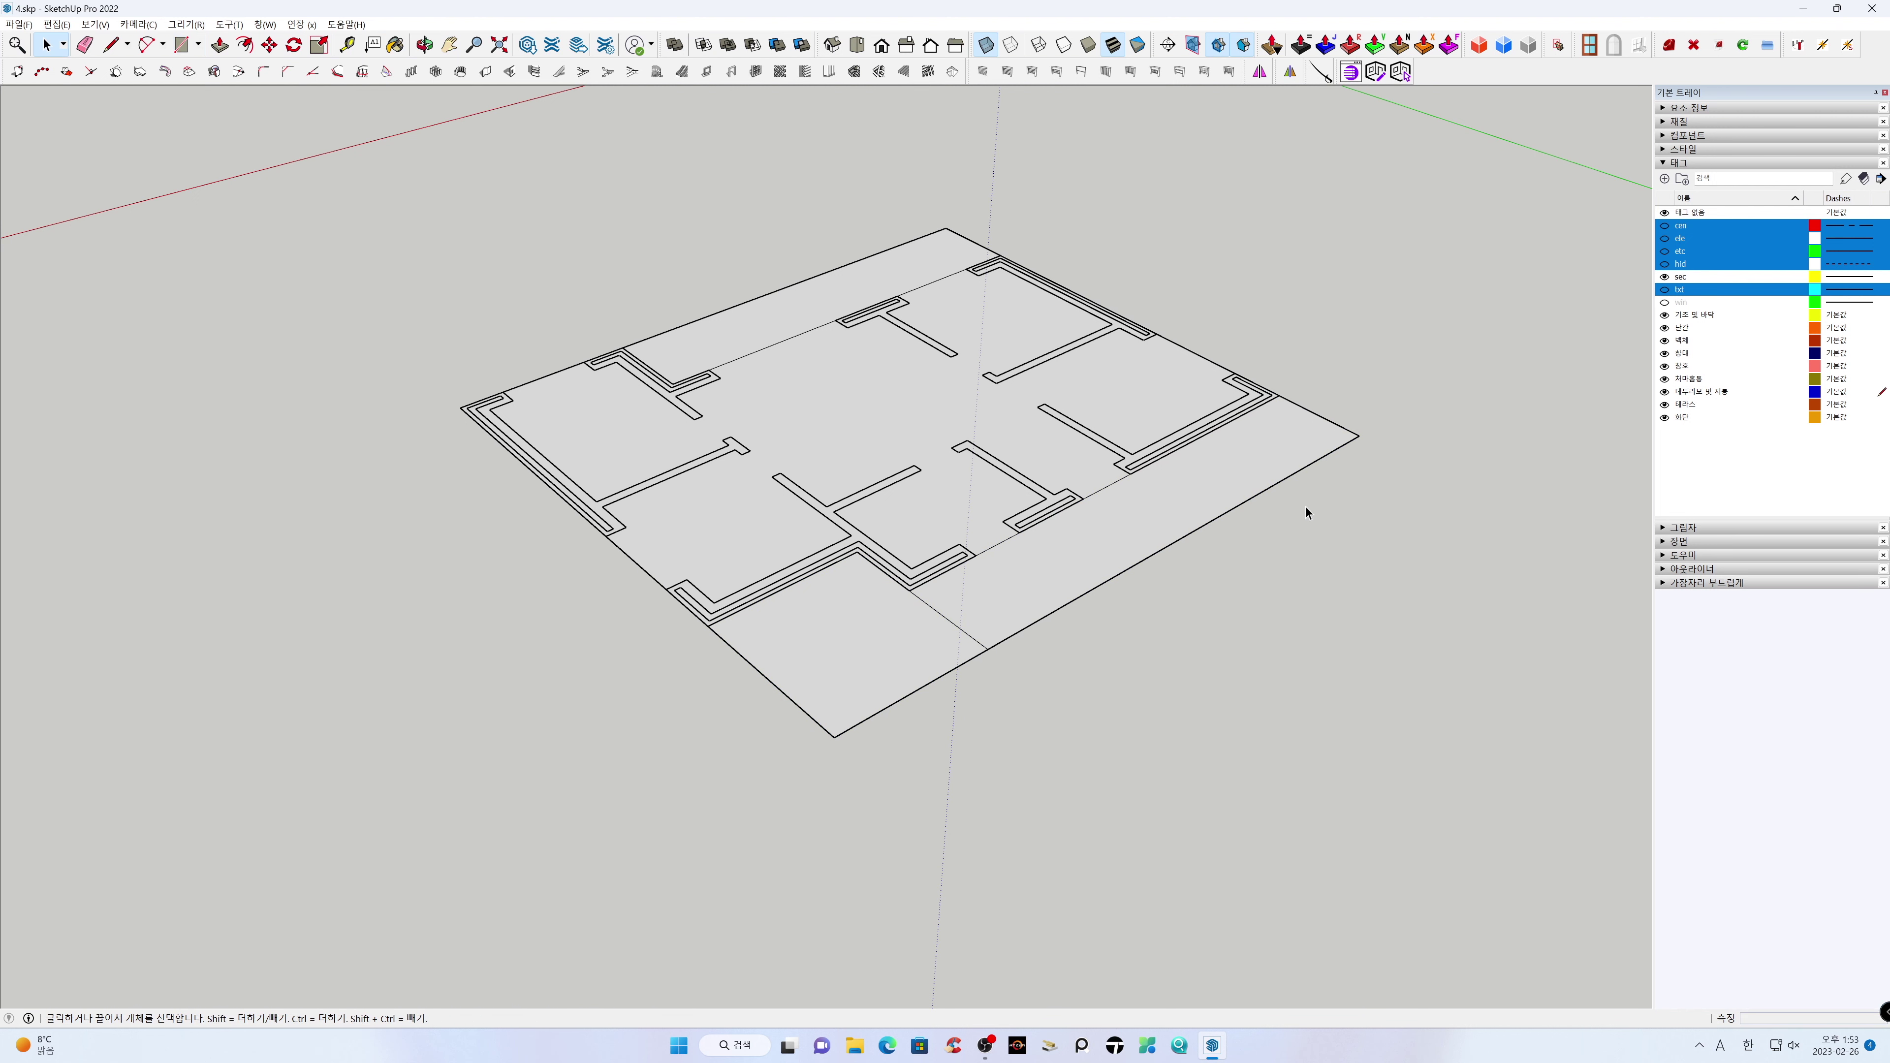
Hide the sec tag and erase the excess edges, keeping only the two faces outside the building's walls
key("h")
left_click_drag(1211, 541, 1179, 618)
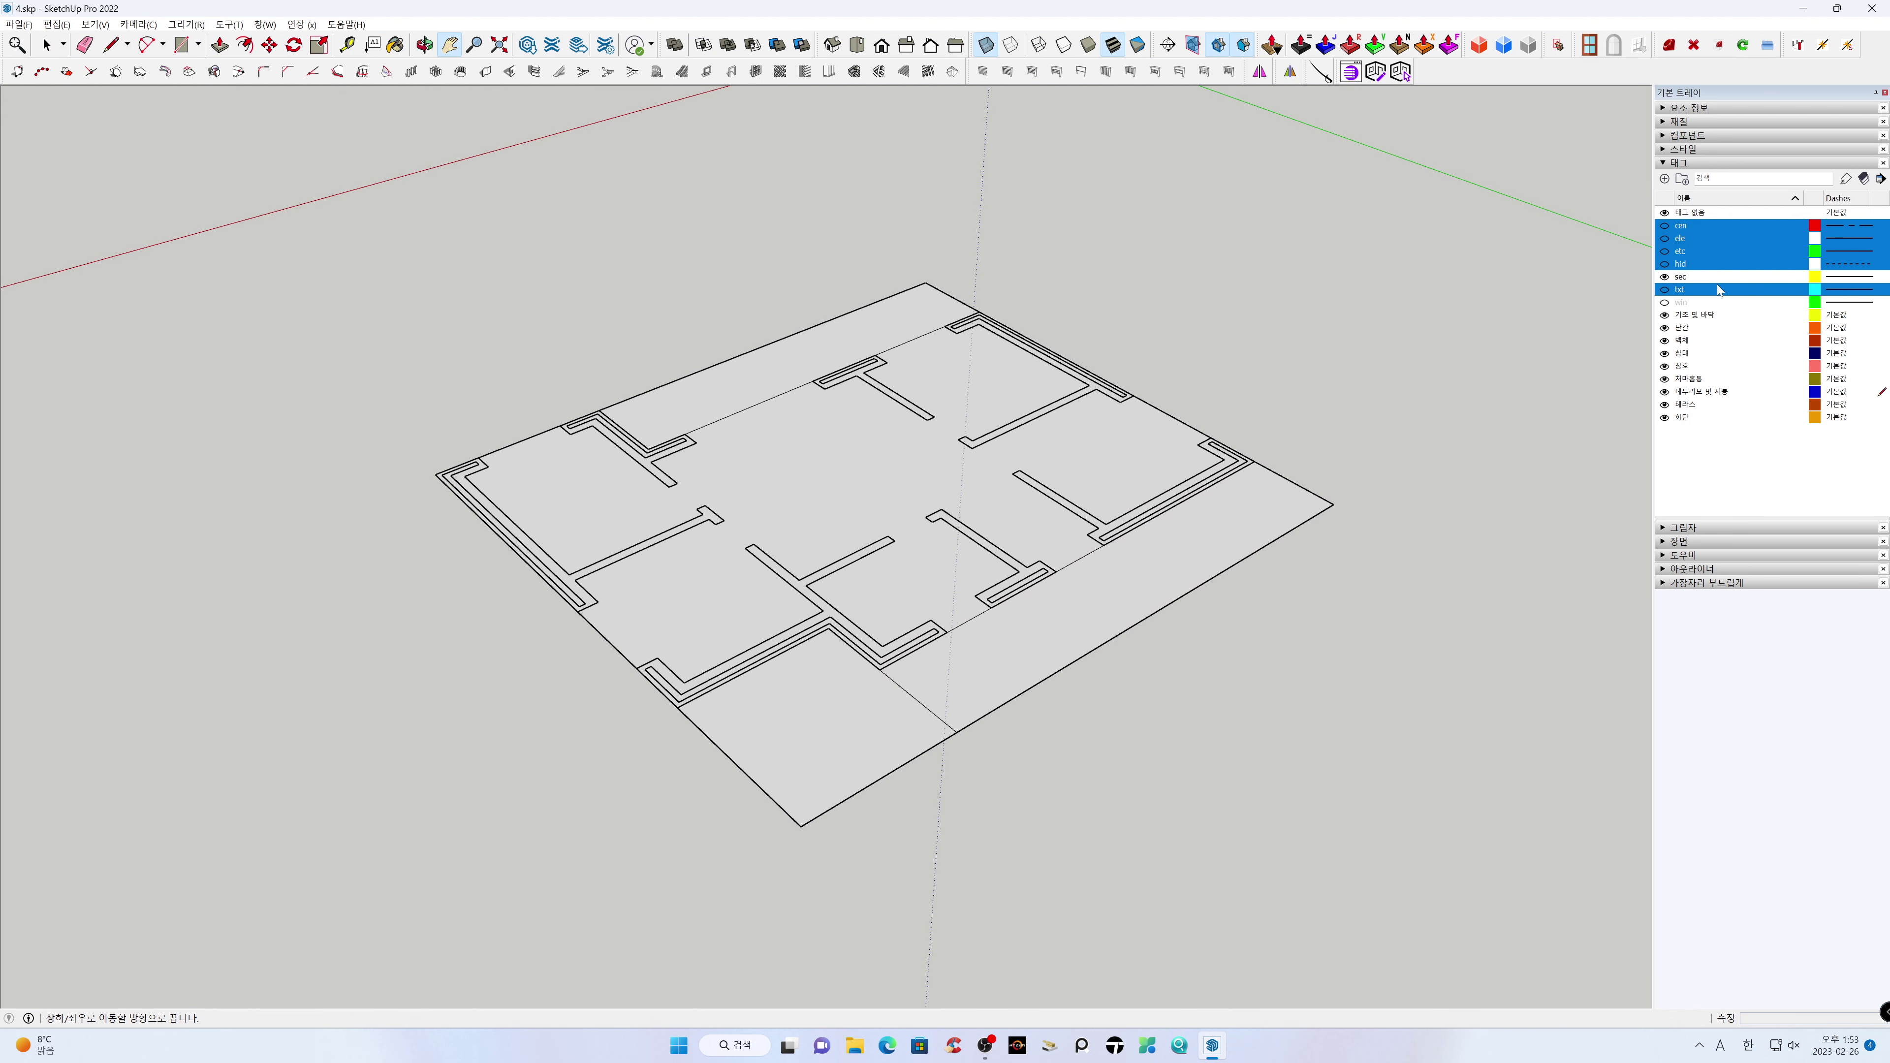
left_click(1687, 278)
left_click(1665, 278)
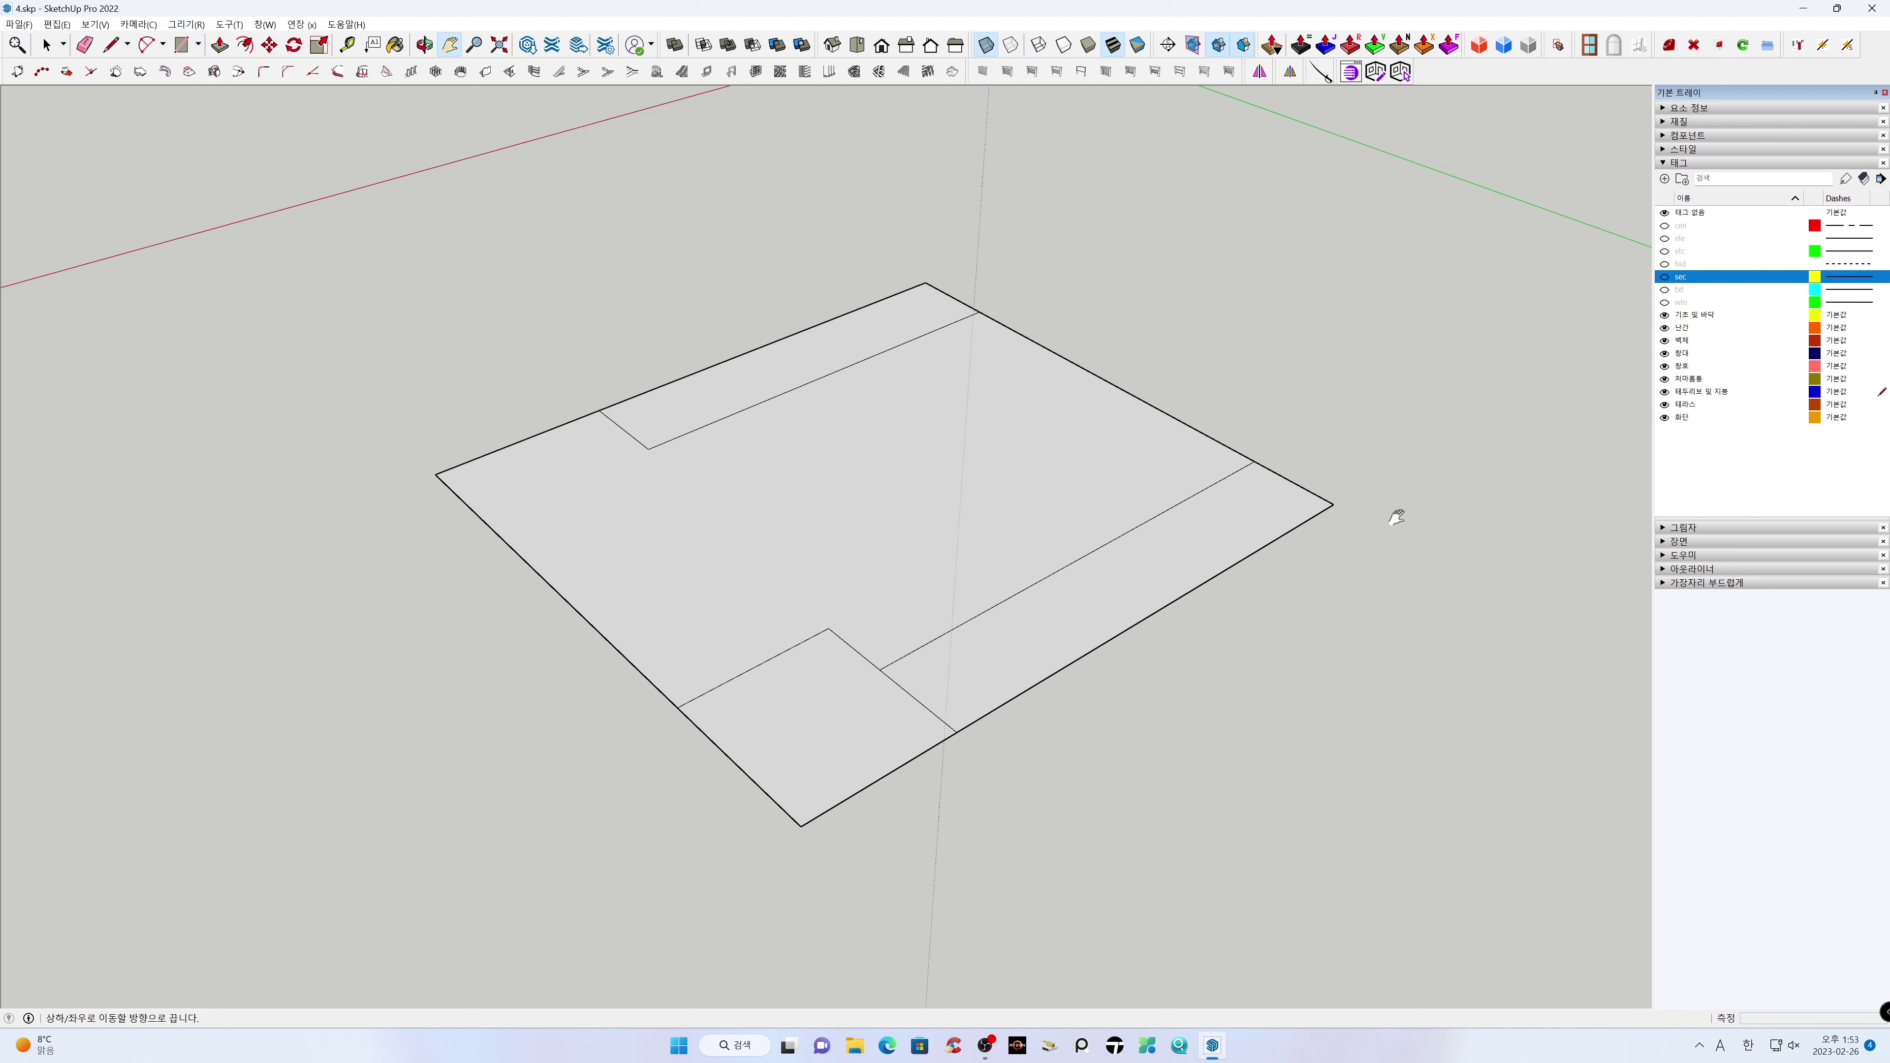
key("e")
left_click(923, 703)
mouse_move(1142, 378)
left_mouse_down()
mouse_move(949, 470)
mouse_move(589, 588)
mouse_move(551, 534)
mouse_move(539, 430)
left_mouse_up()
key("space")
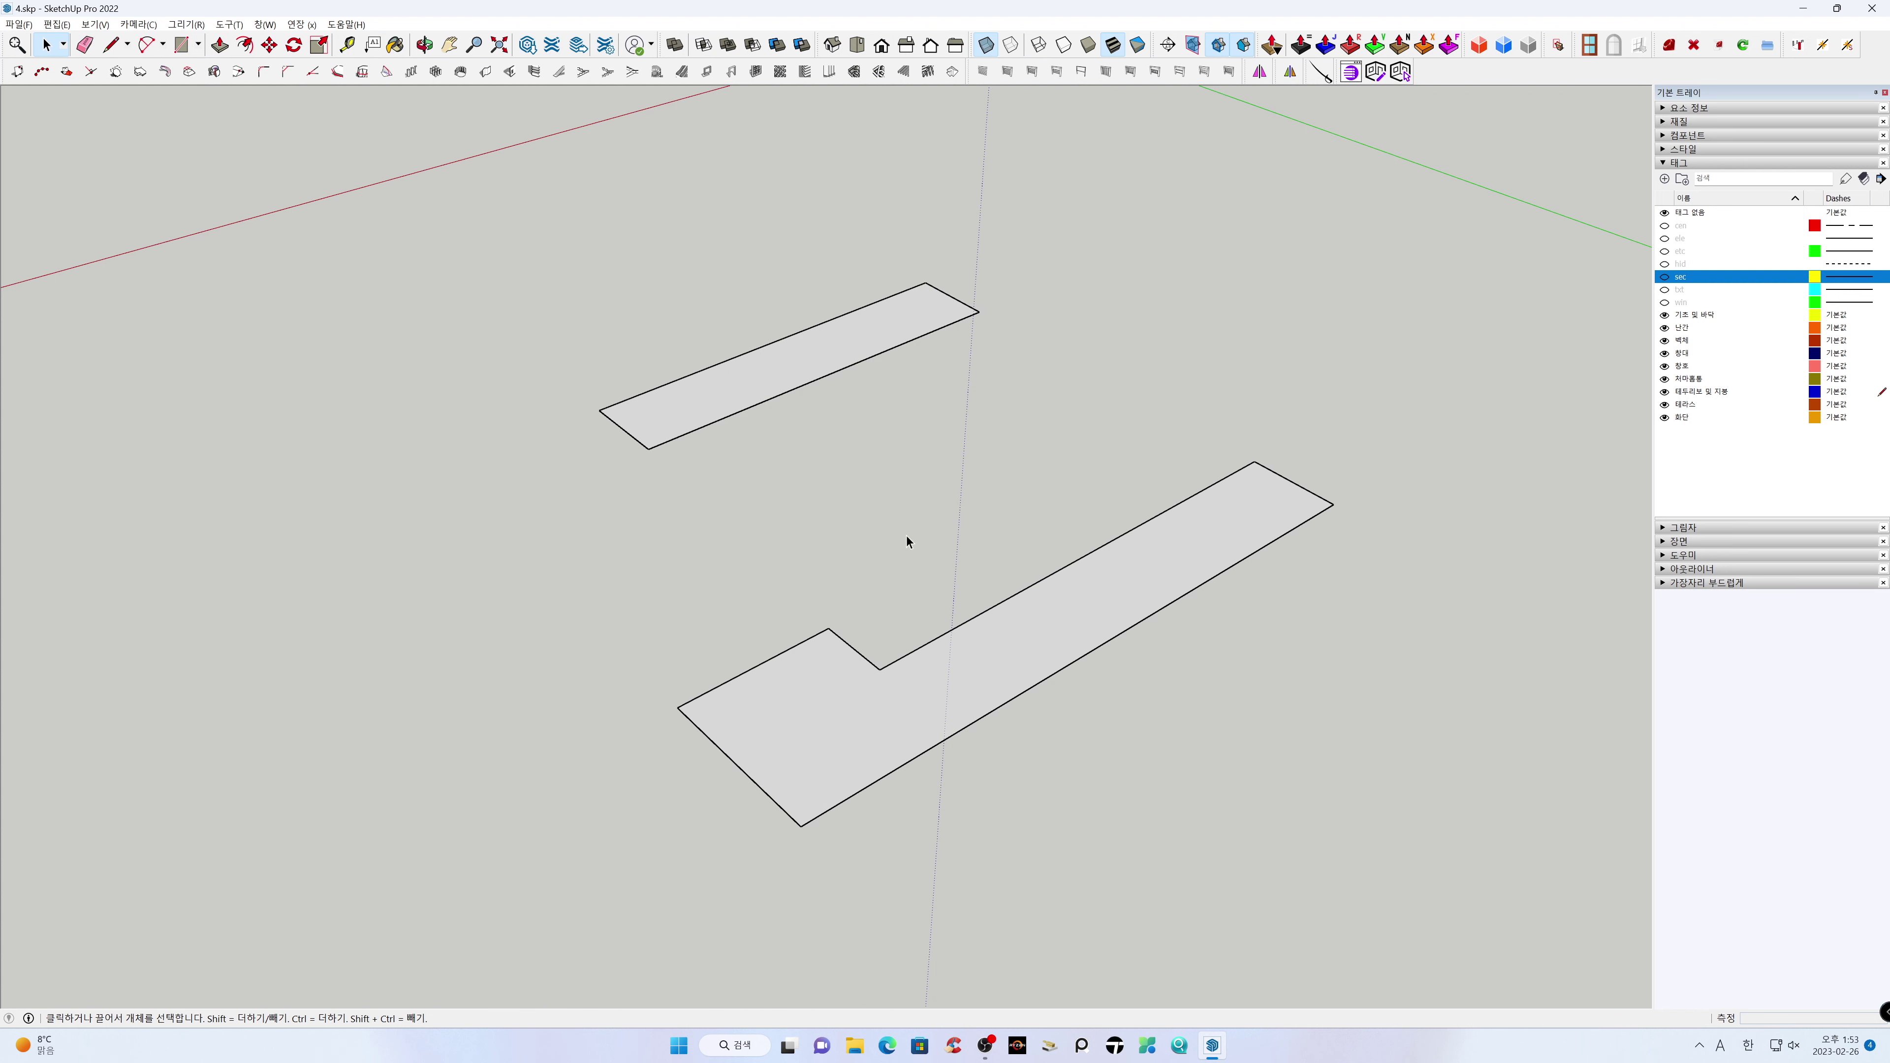
Push/Pull the narrow strip face and the L-shaped face upward by the same height to form tall cutting blocks
scroll(906, 536, "down", 1)
middle_click_drag(909, 534, 897, 628)
key("p")
left_click_drag(809, 449, 827, 125)
key("space")
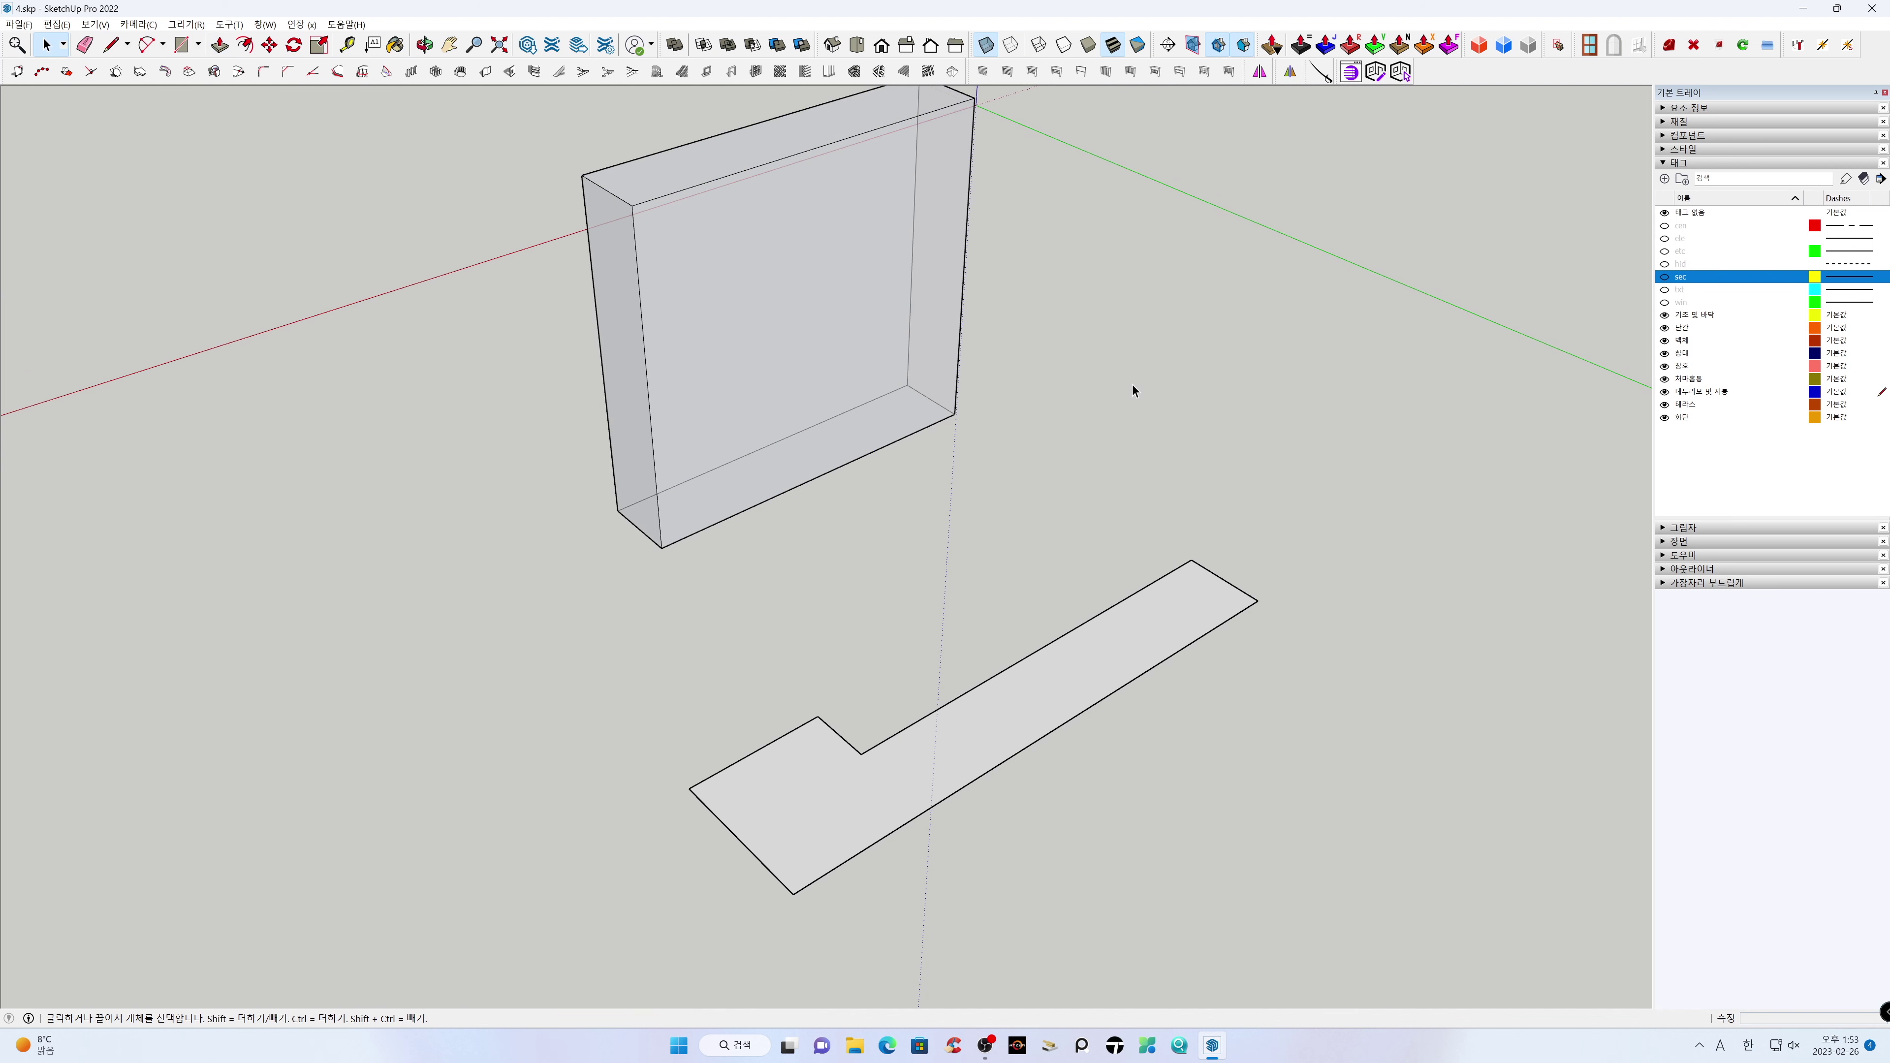
key("p")
left_click(1140, 625)
left_click(1140, 624)
key("space")
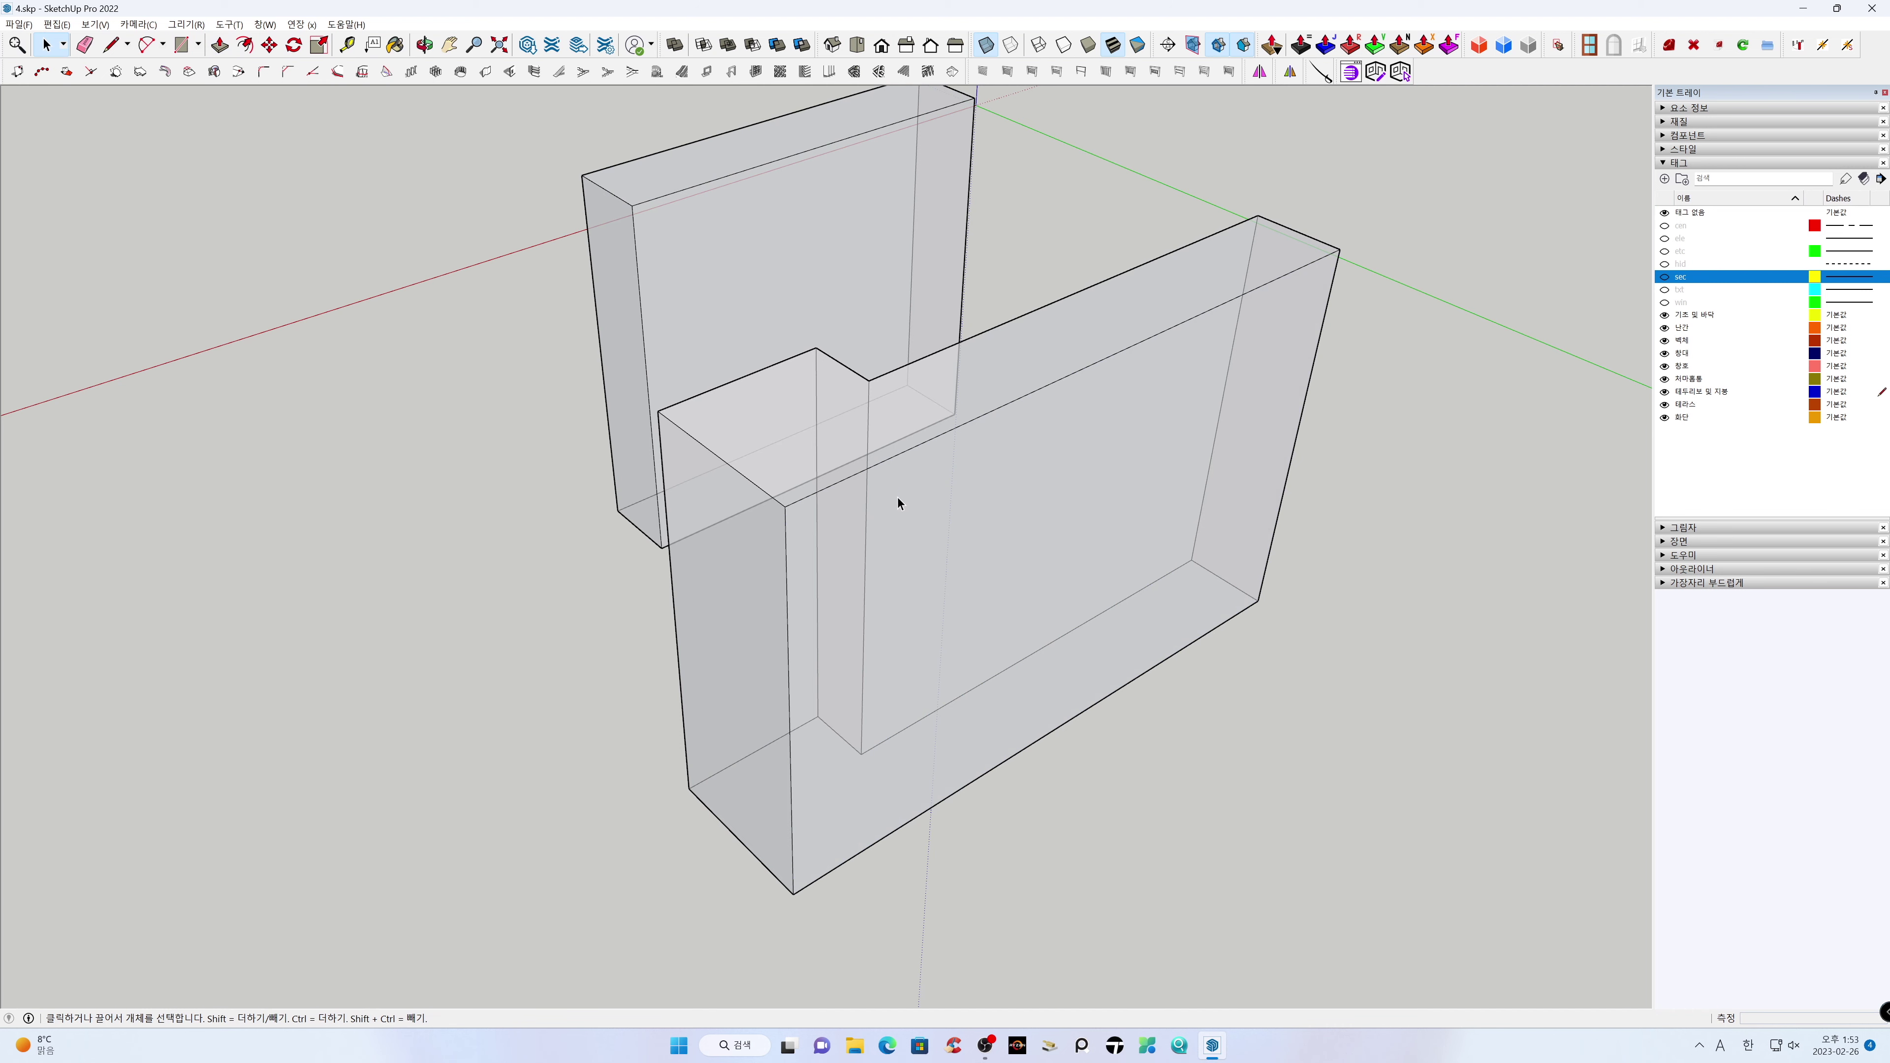
Select both extruded cutting blocks and make them one group
scroll(897, 498, "down", 3)
left_click_drag(808, 314, 519, 112)
right_click(765, 324)
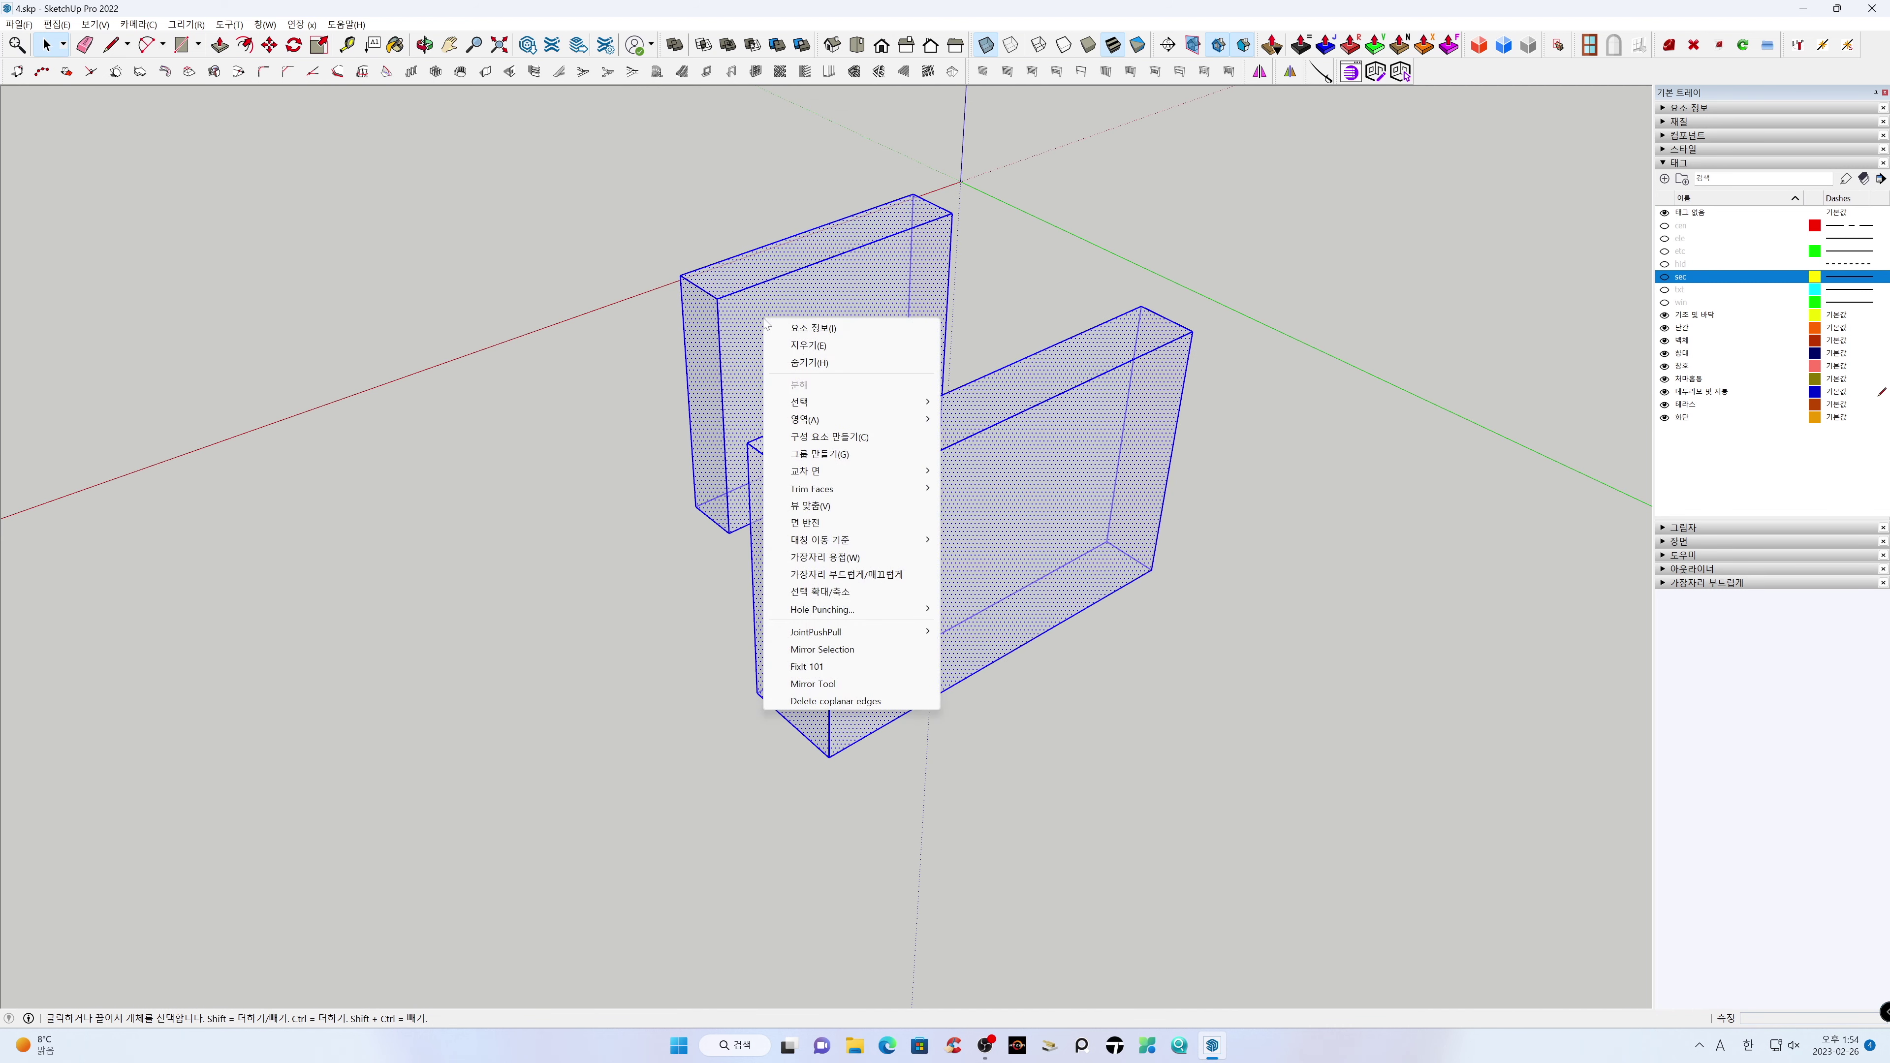
left_click(824, 456)
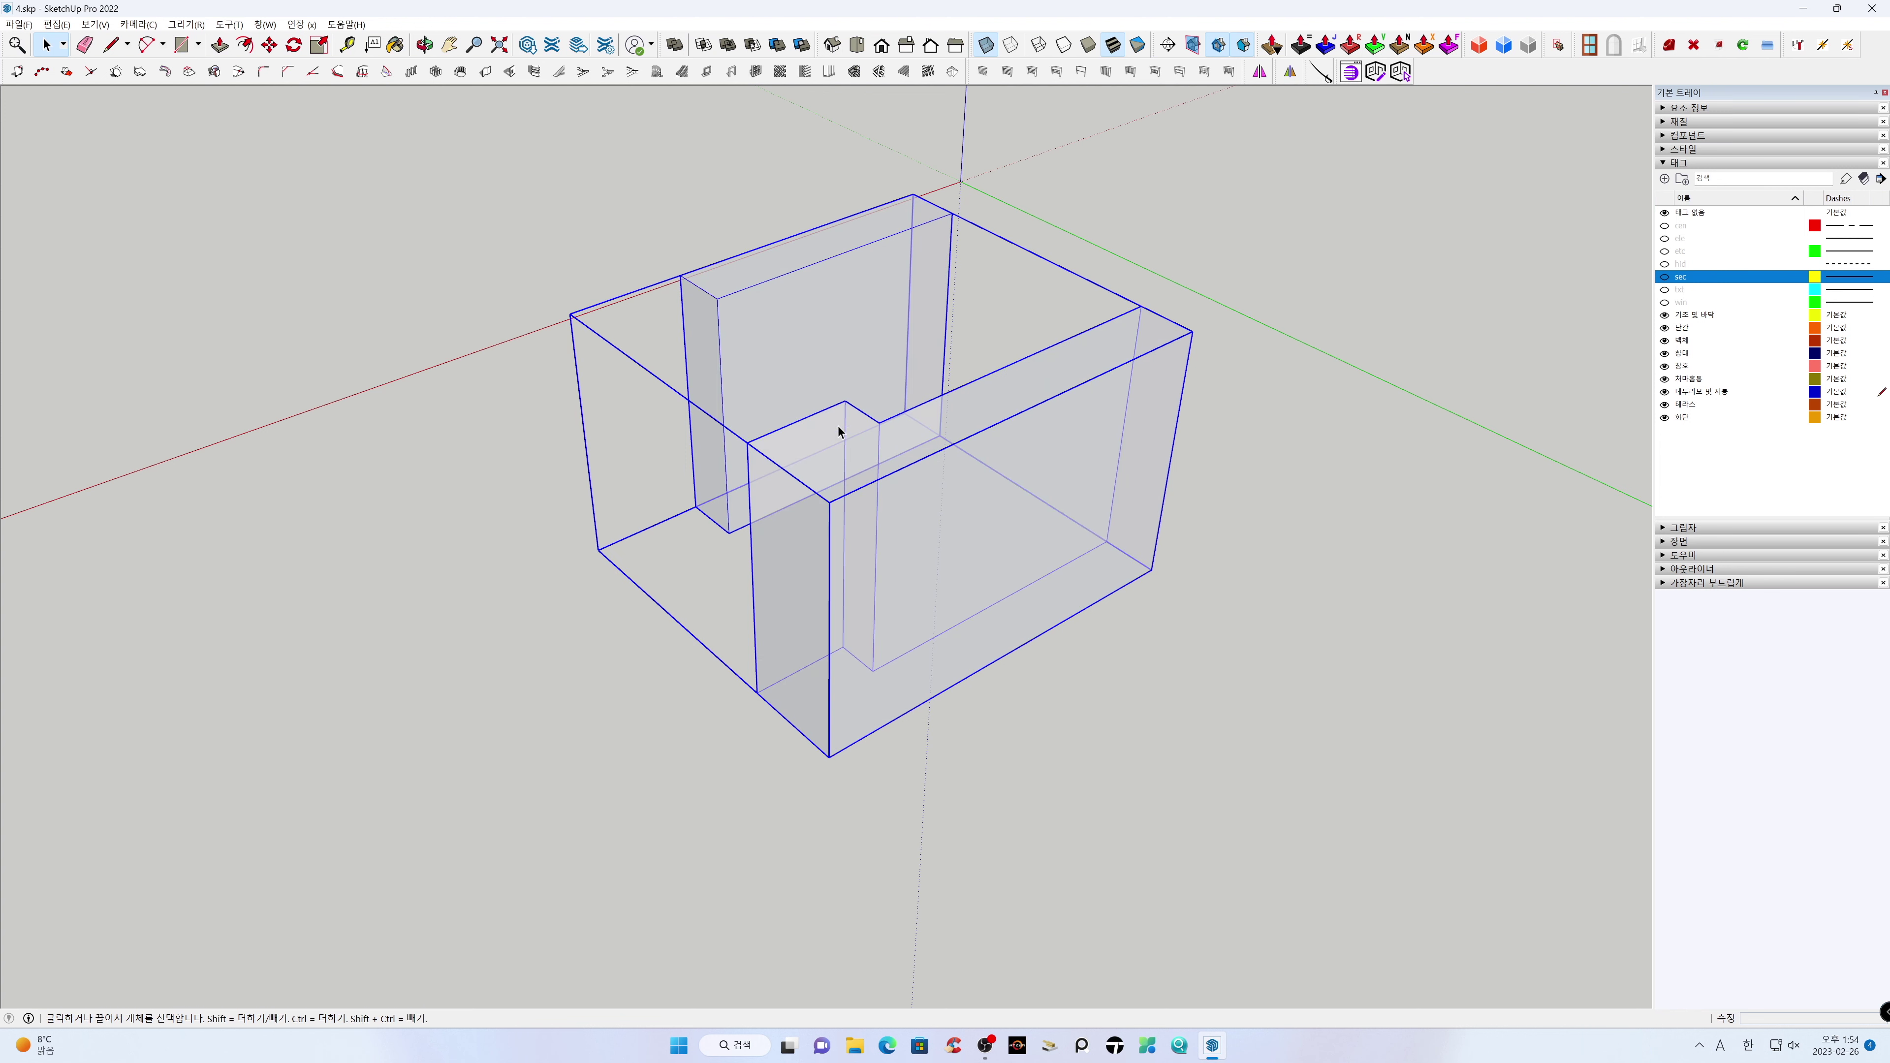
left_click(626, 225)
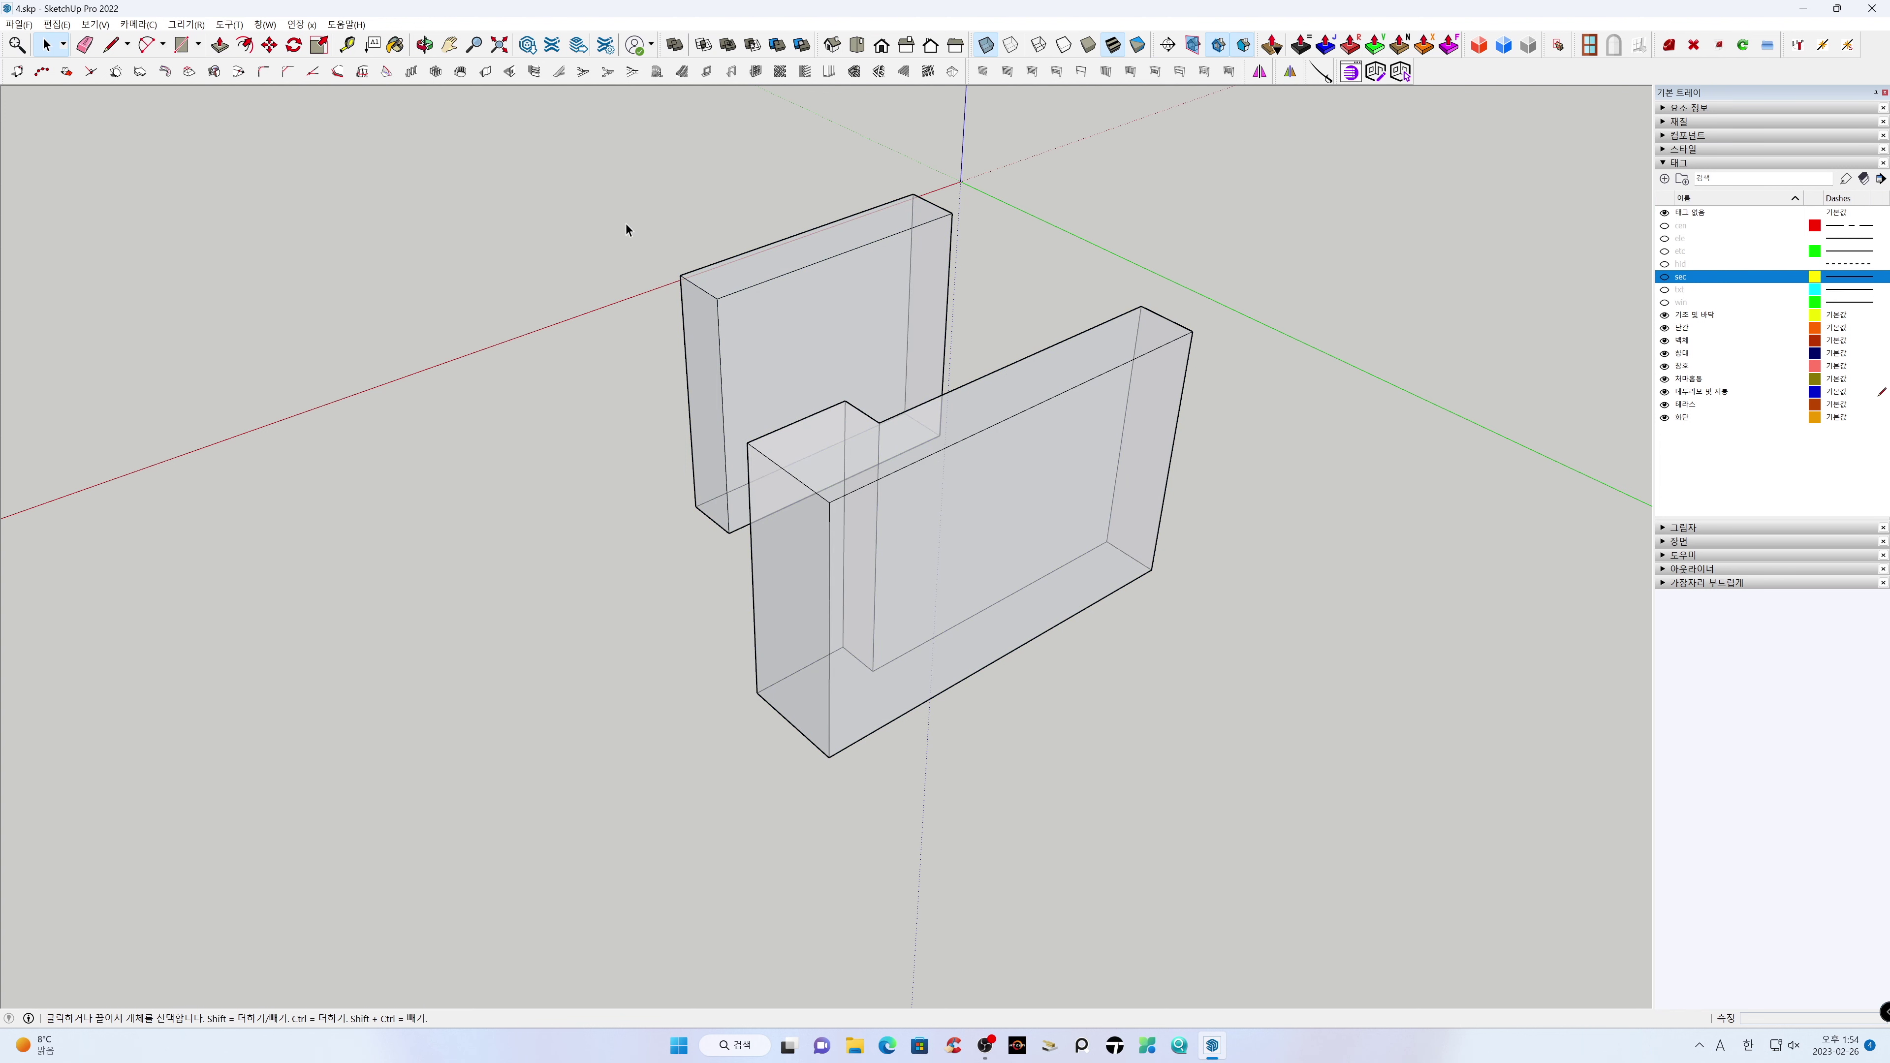
Display hidden objects and unhide the roof group
left_click(95, 25)
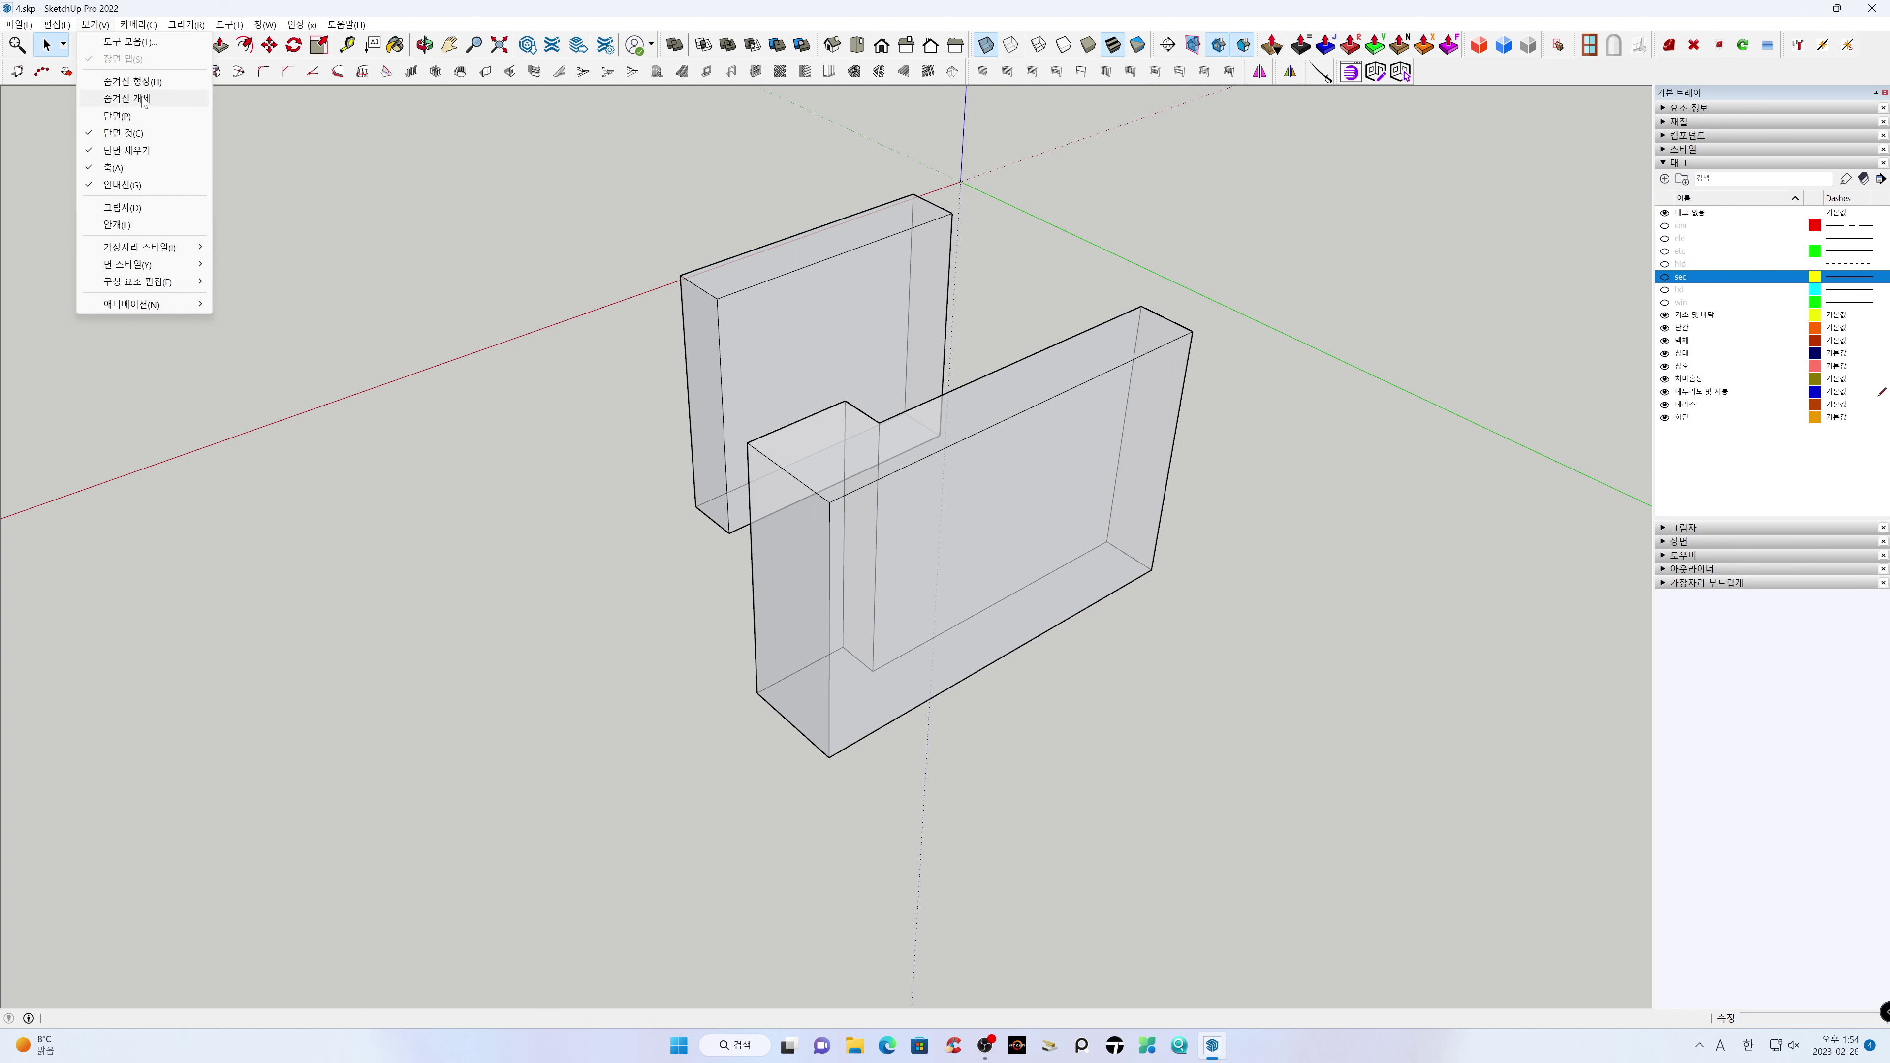
left_click(122, 81)
left_click(664, 541)
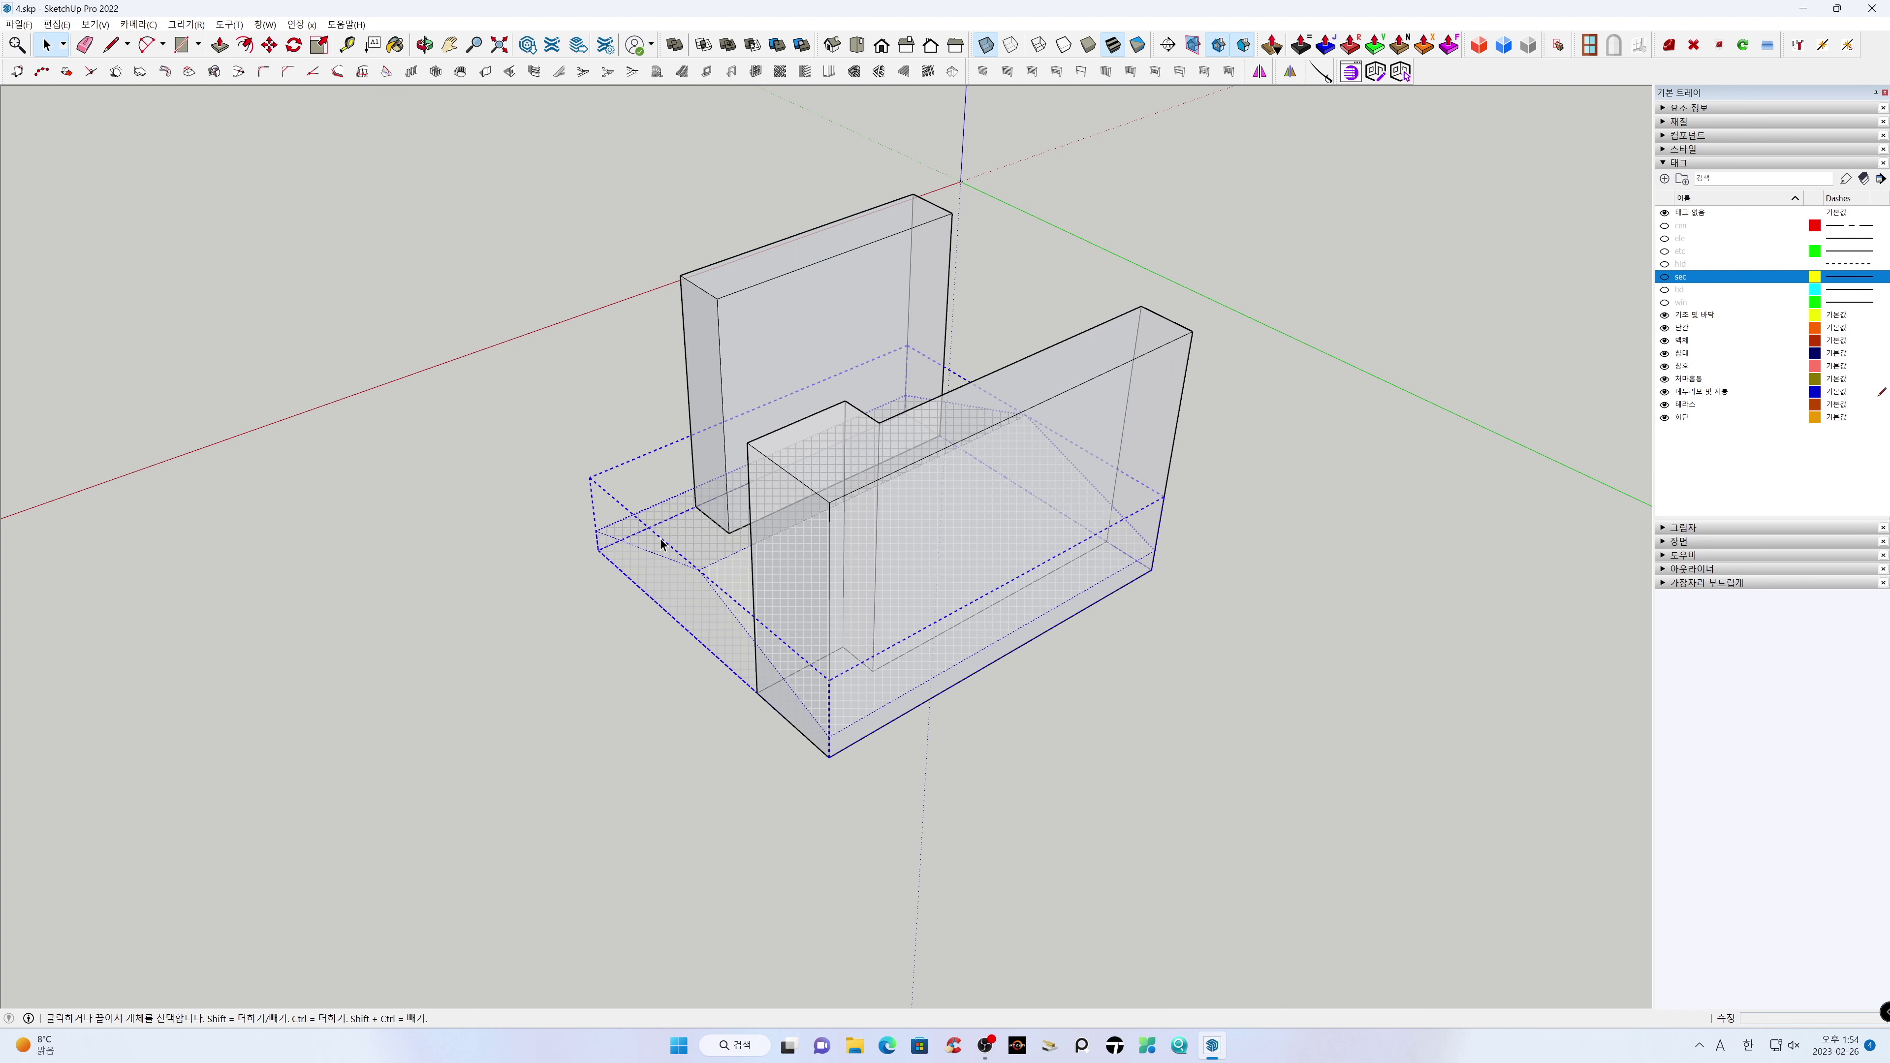
right_click(662, 539)
left_click(711, 582)
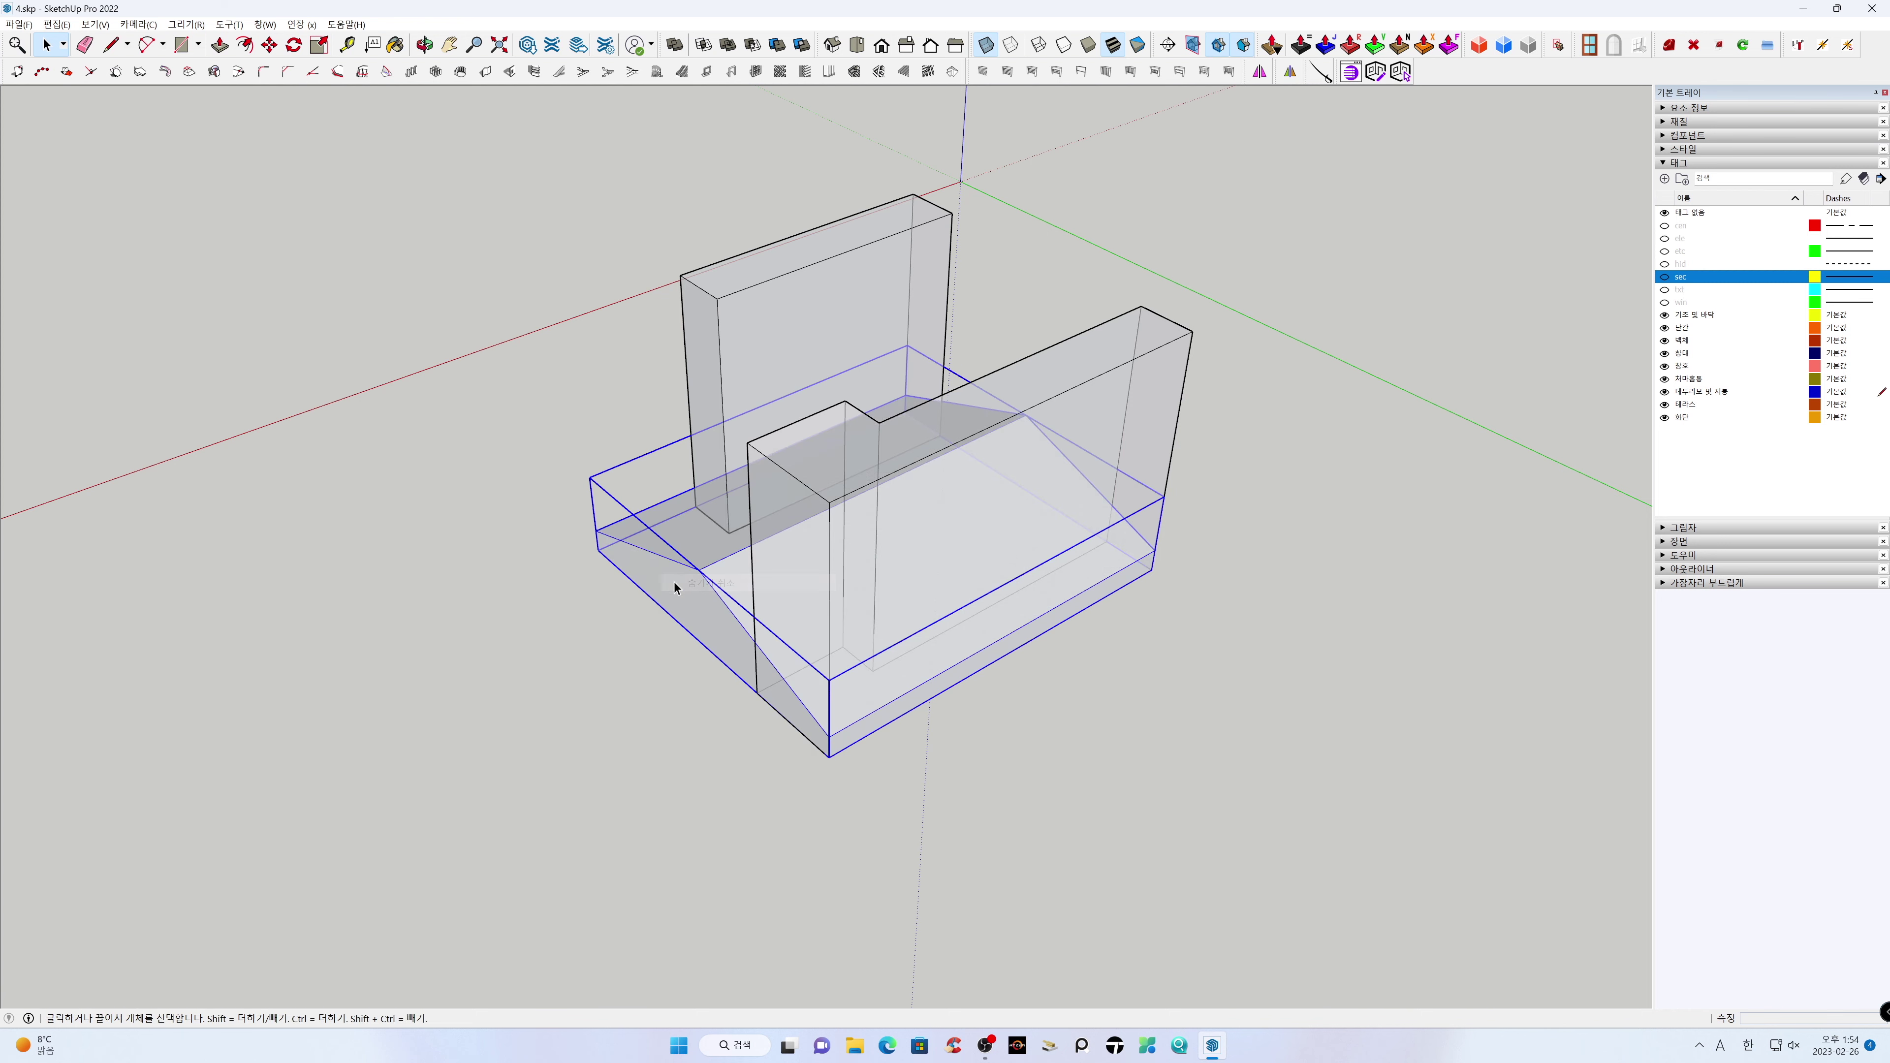
Turn off X-ray display and subtract the cutting block group from the roof solid
key("o")
left_click_drag(786, 693, 1325, 700)
key("space")
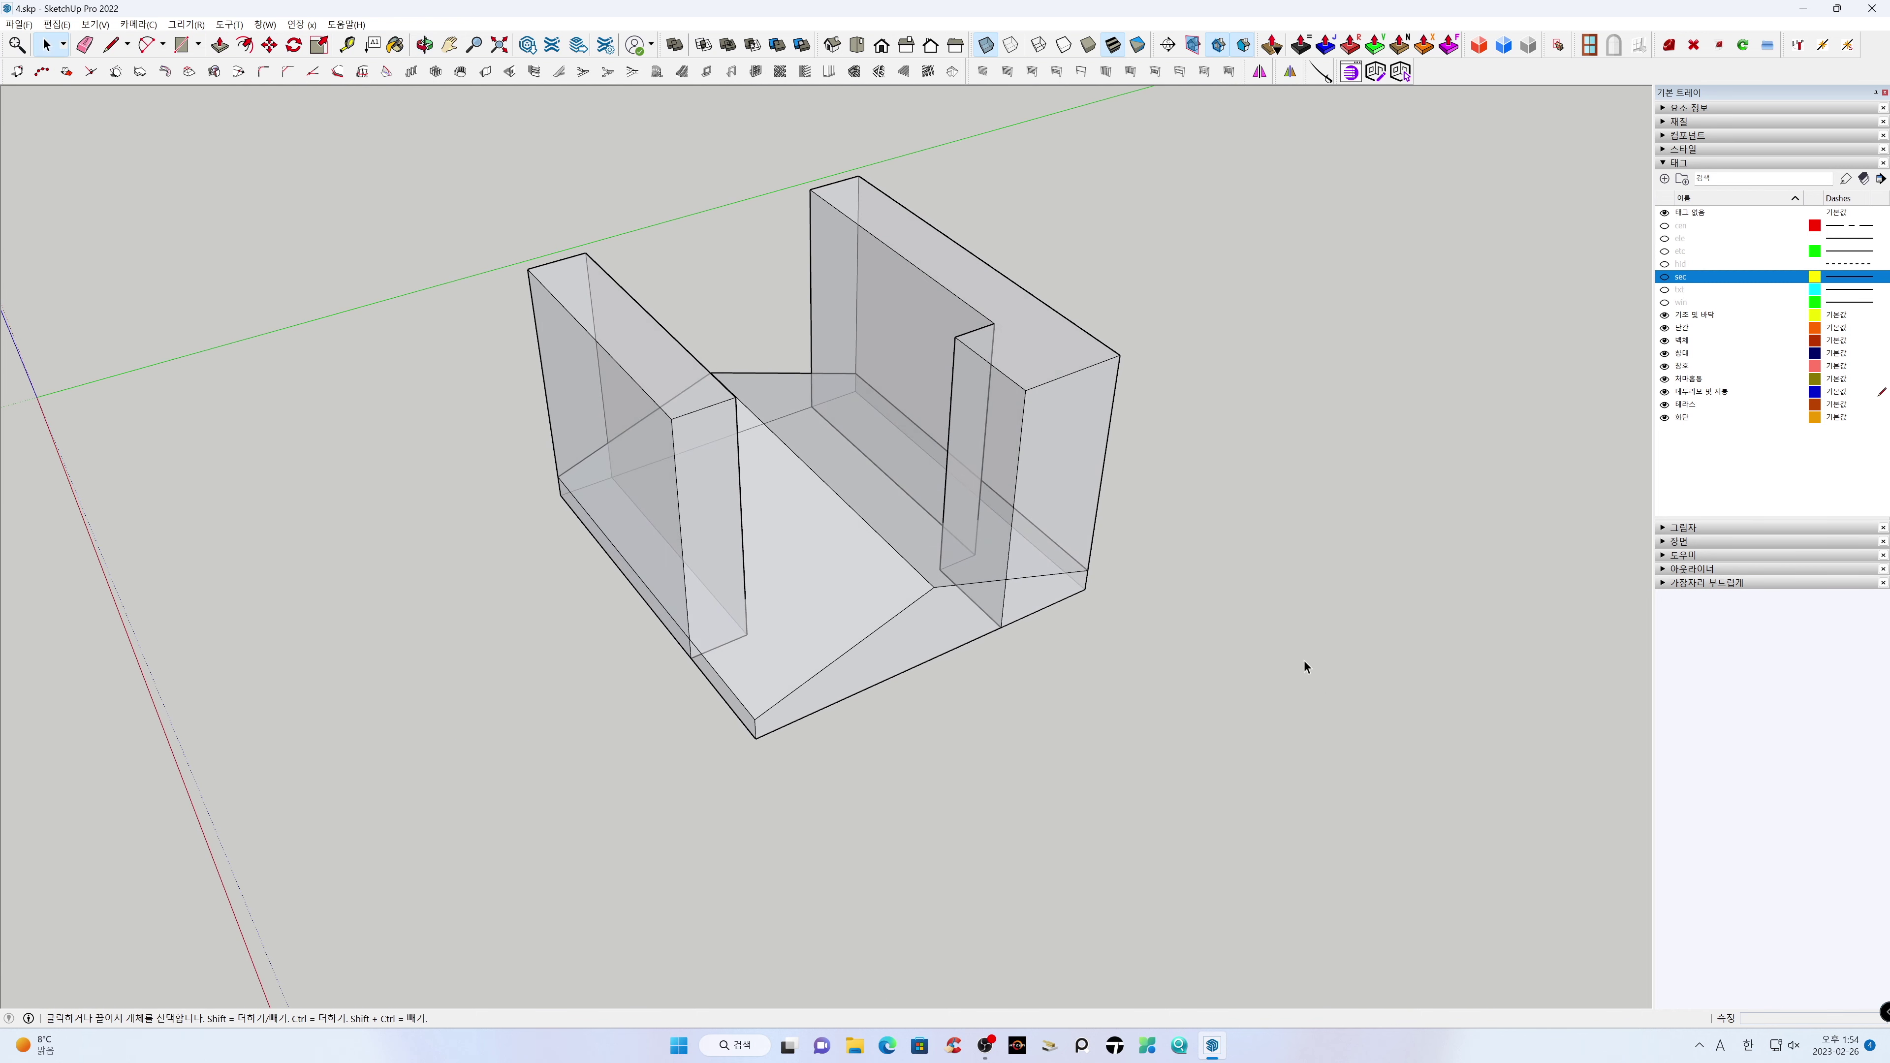
key("x")
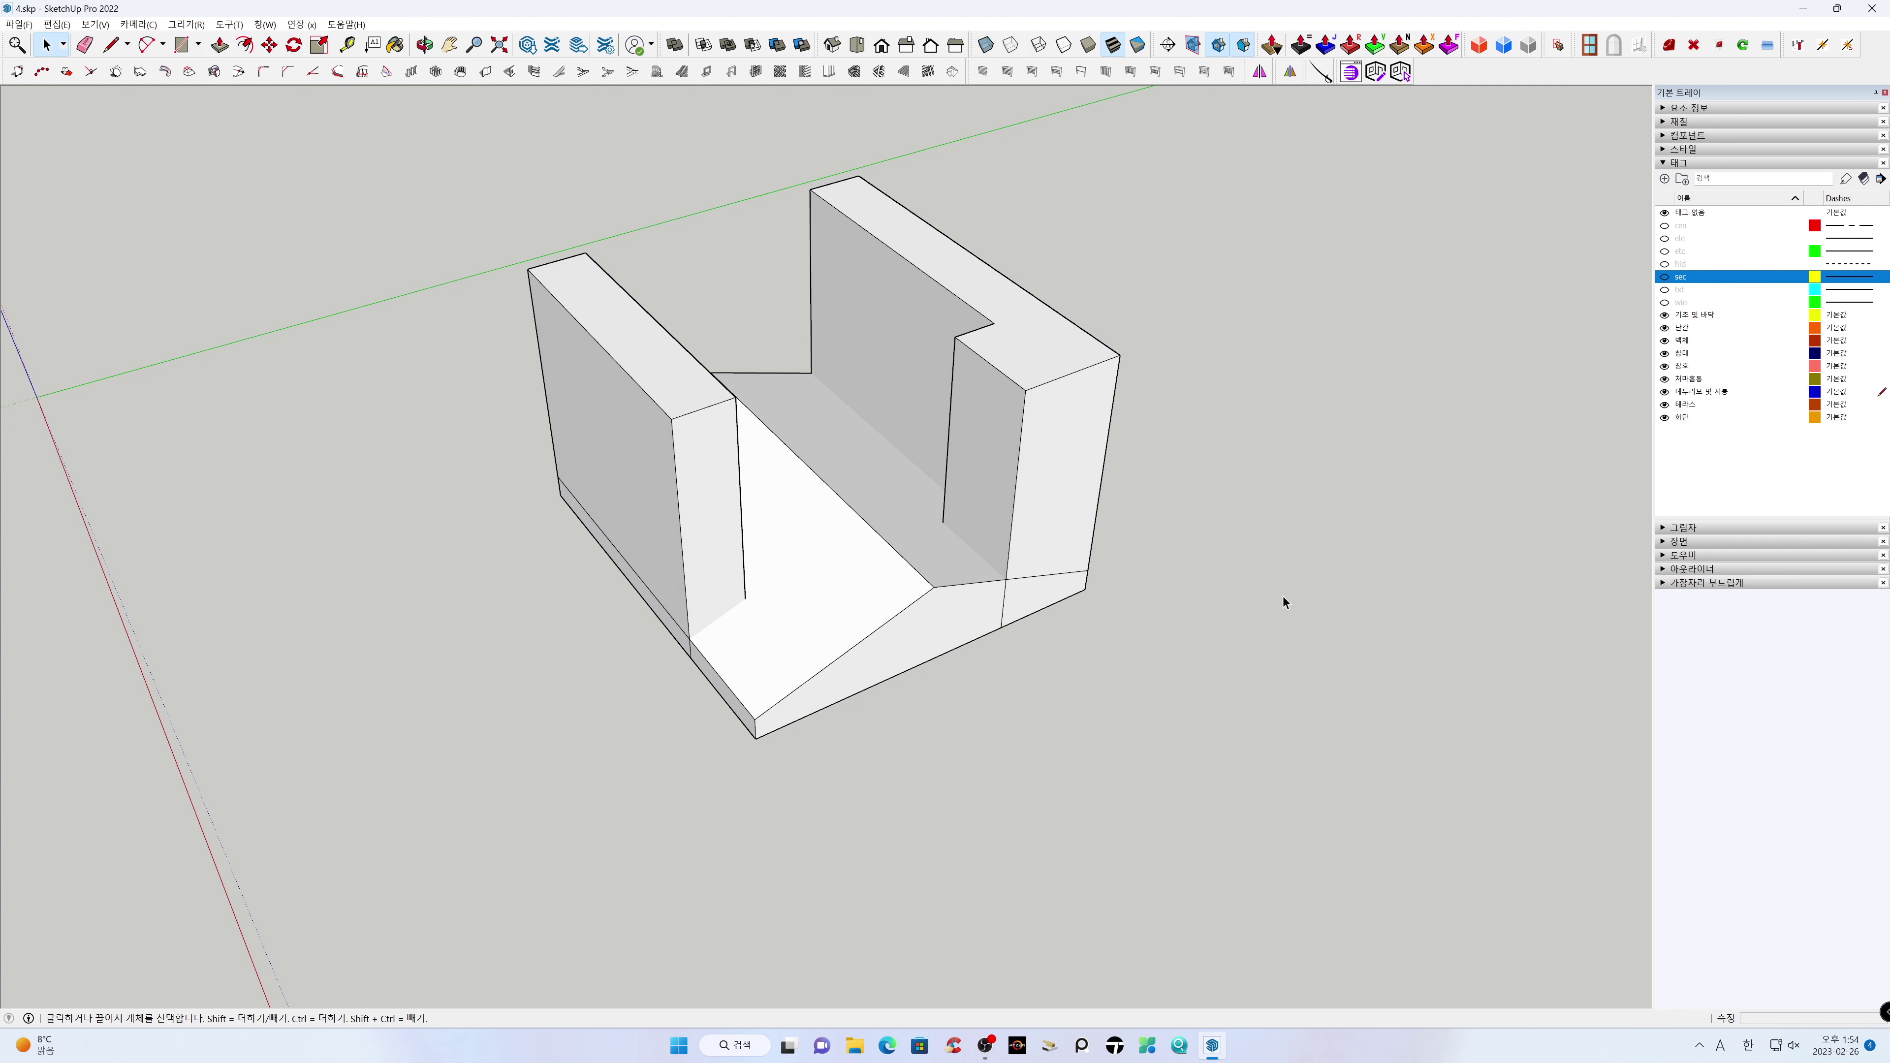
middle_click_drag(1244, 611, 1259, 660)
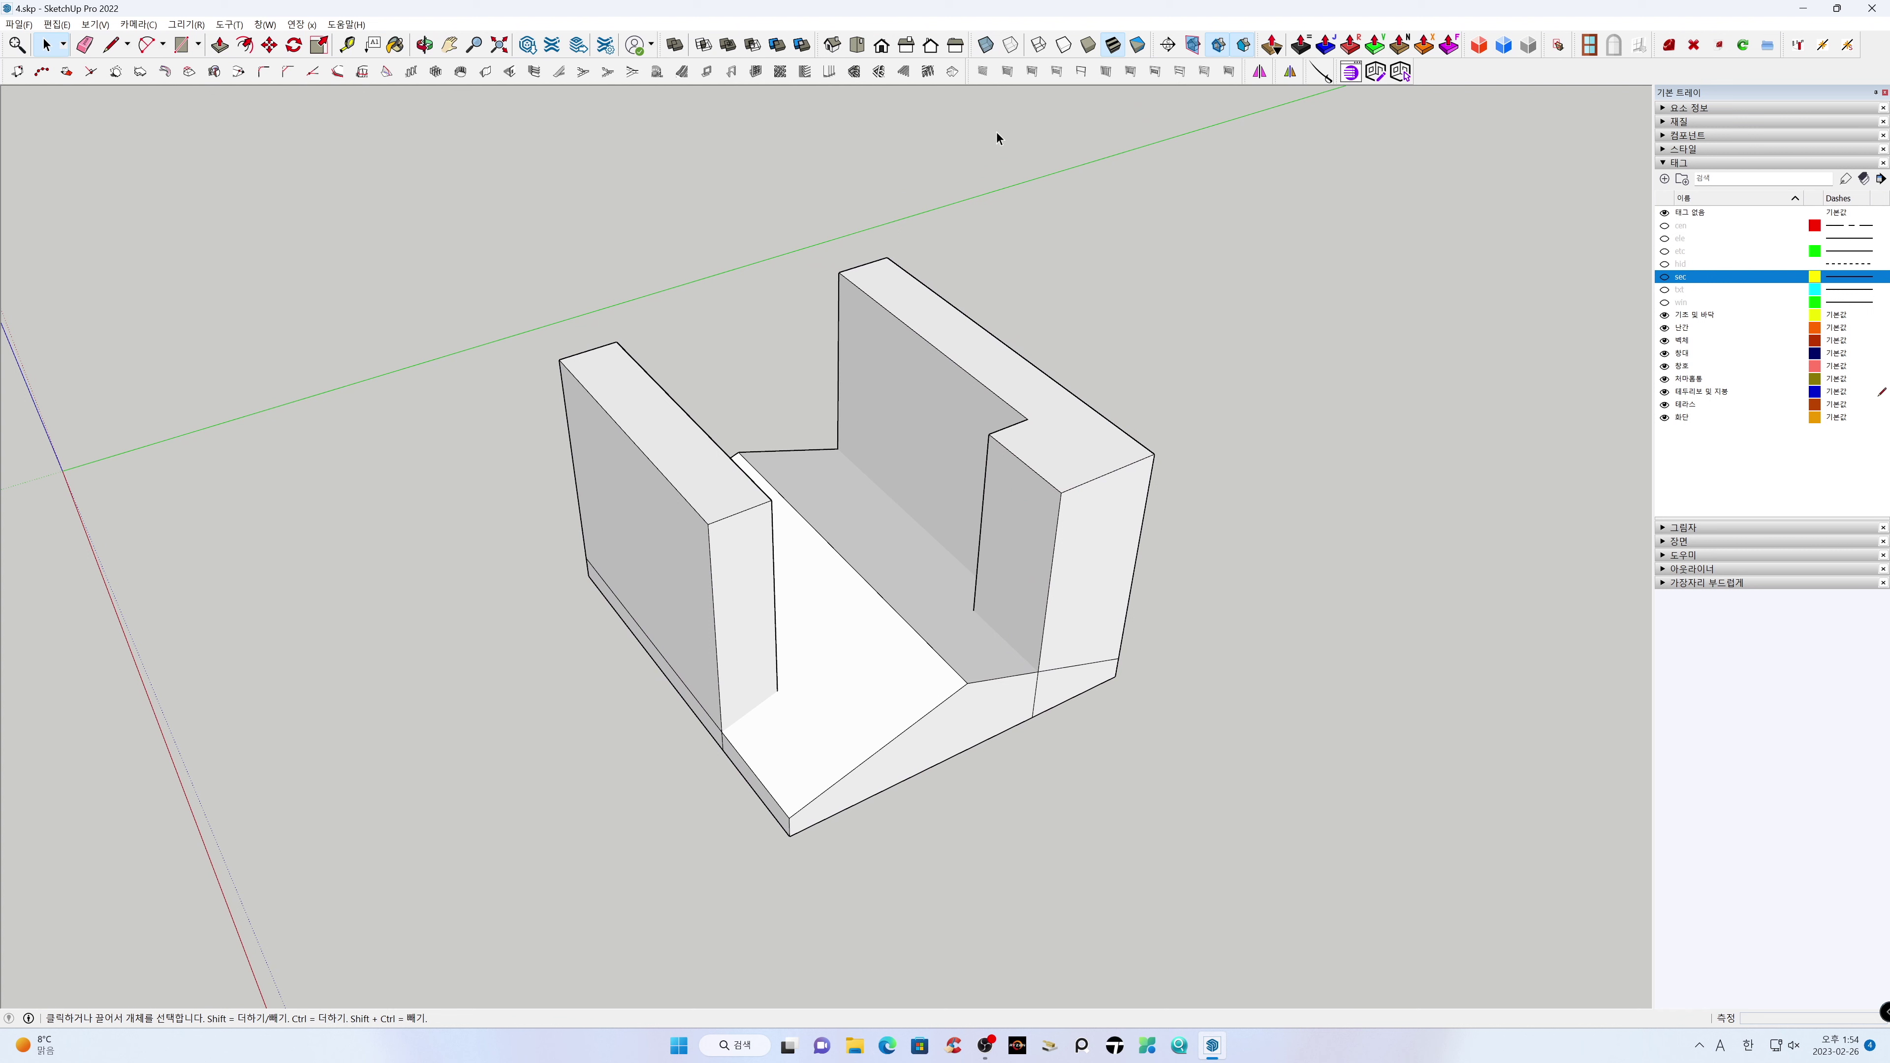
left_click(753, 45)
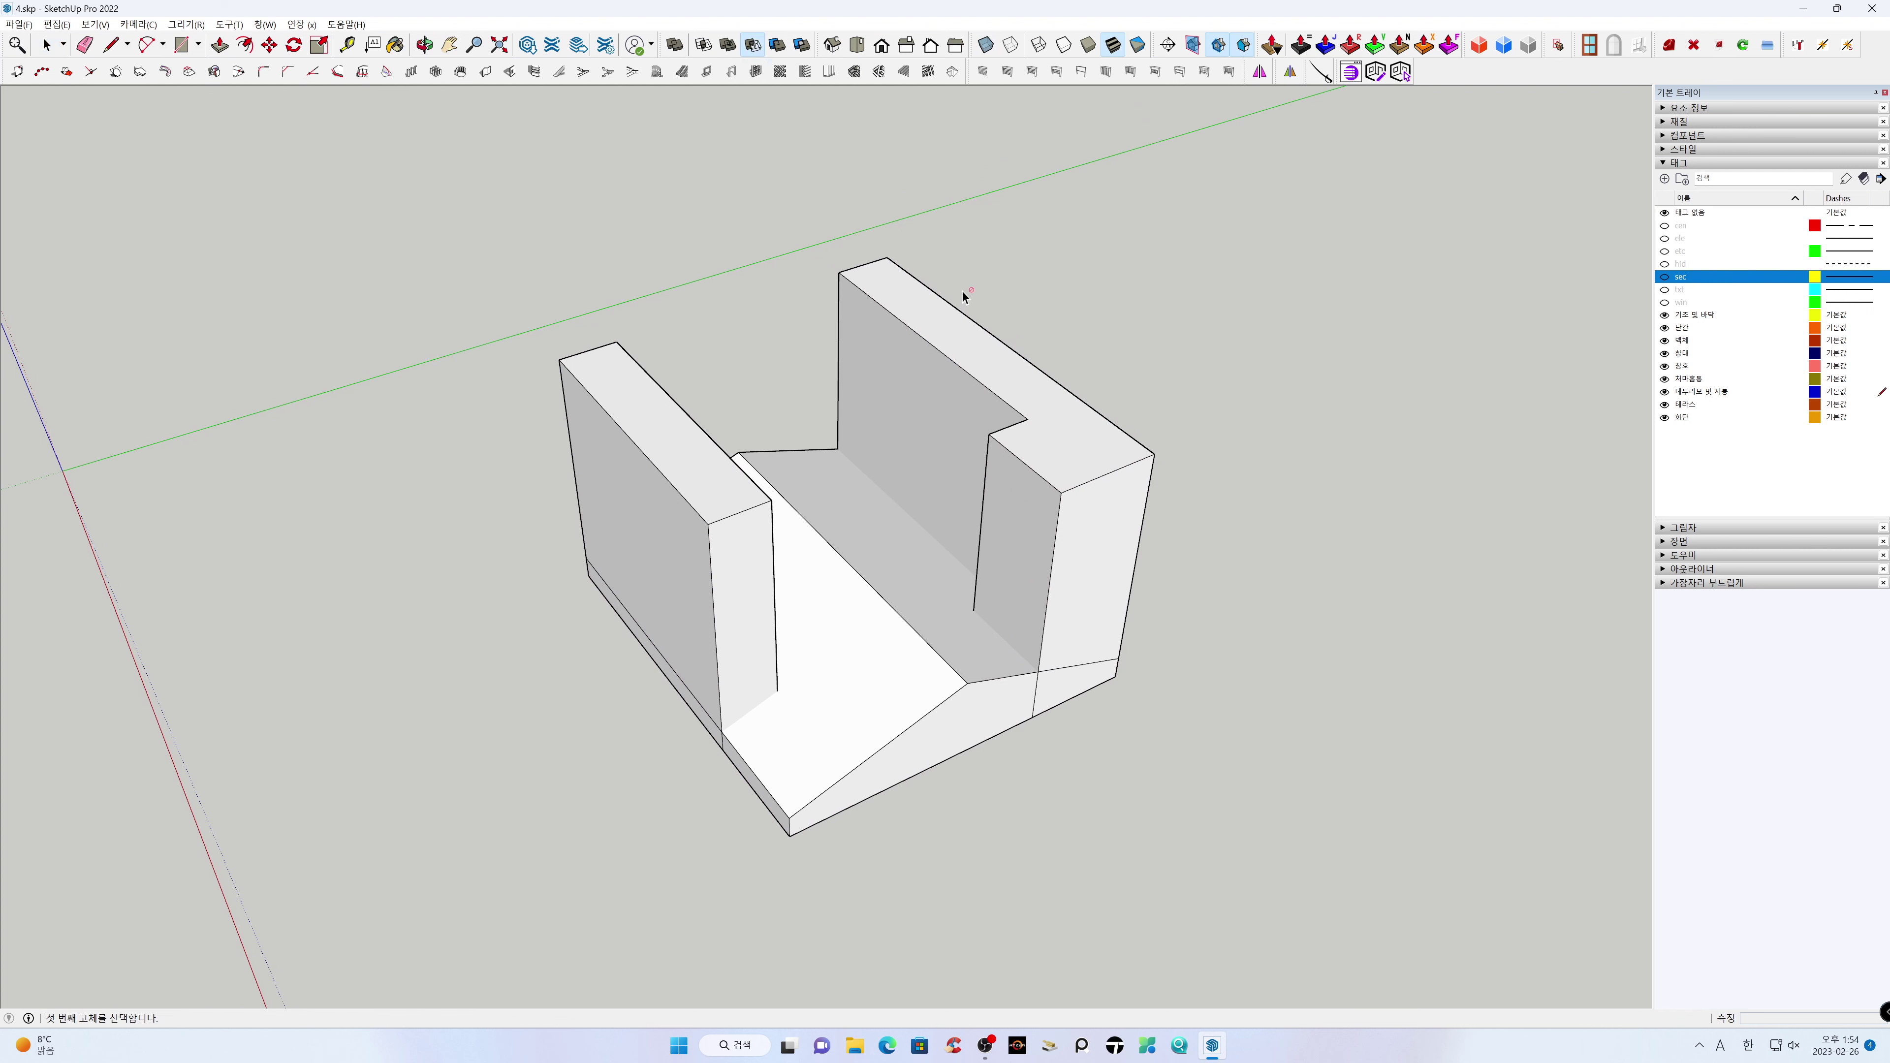
left_click(1101, 587)
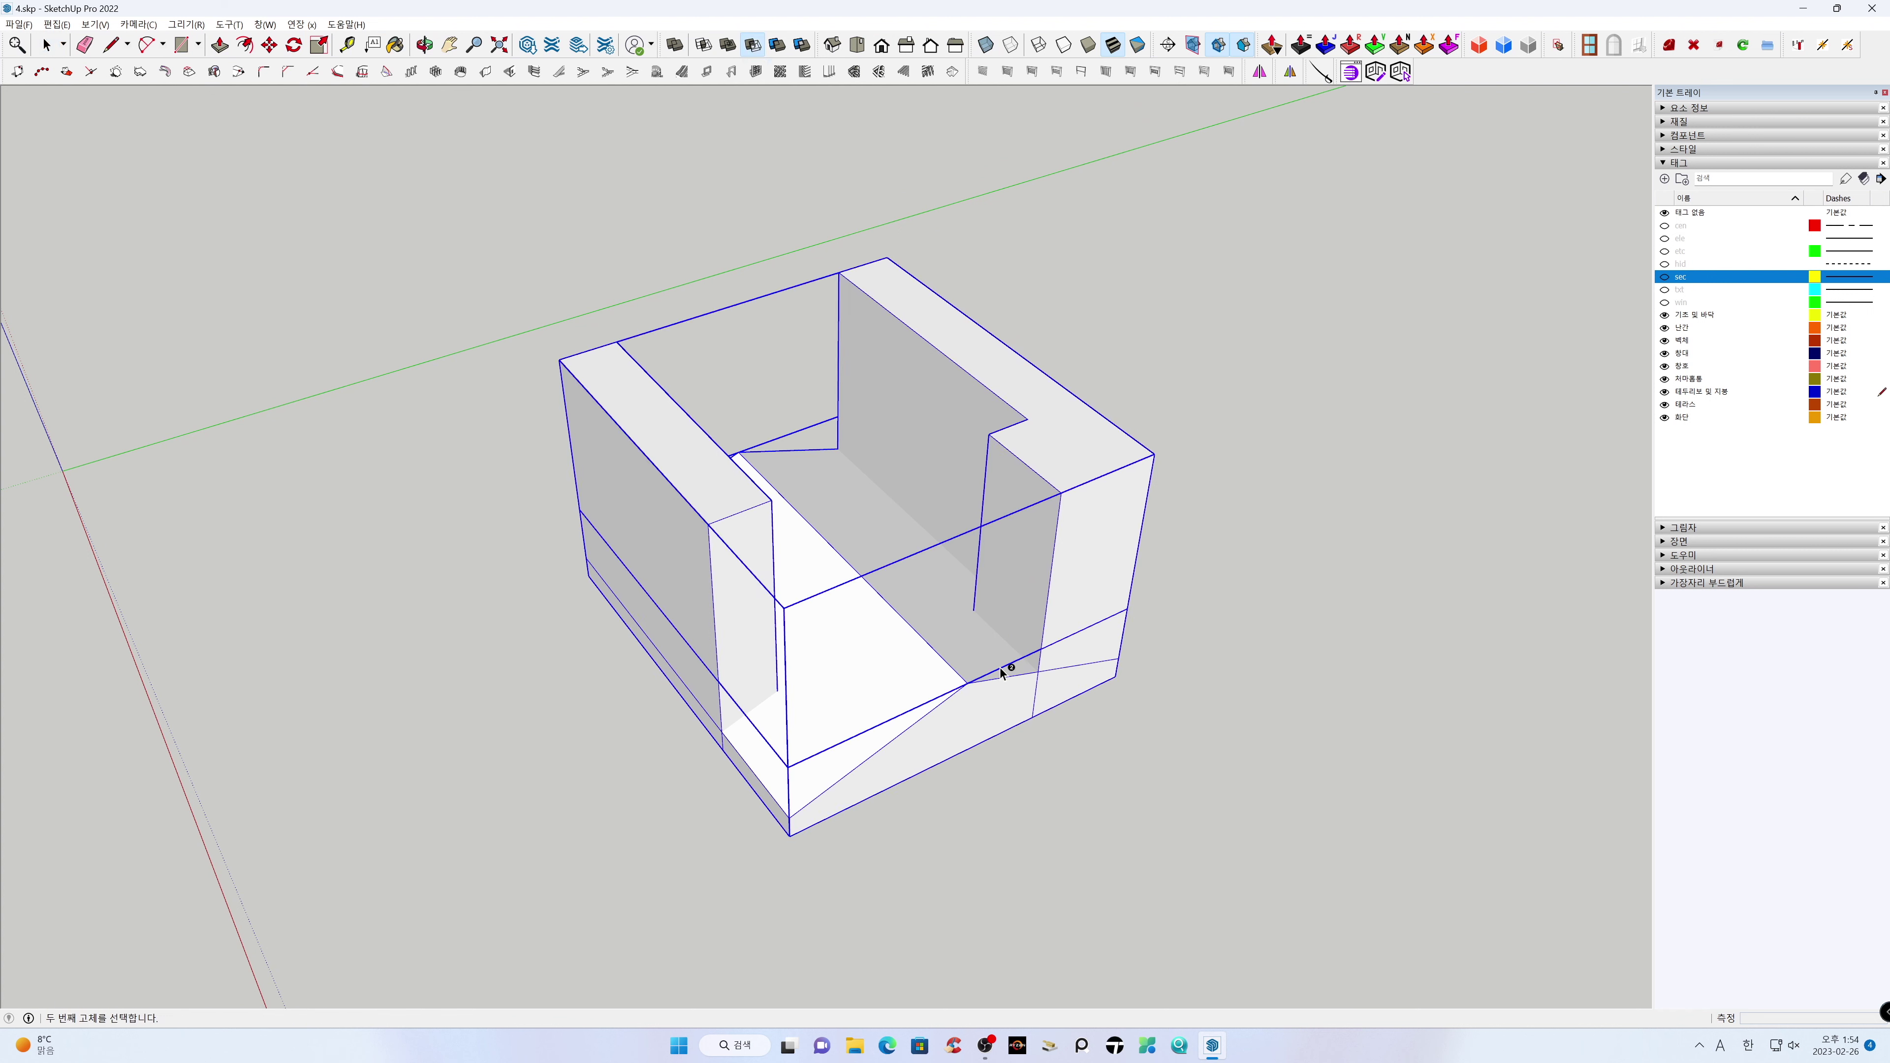
left_click(936, 696)
key("space")
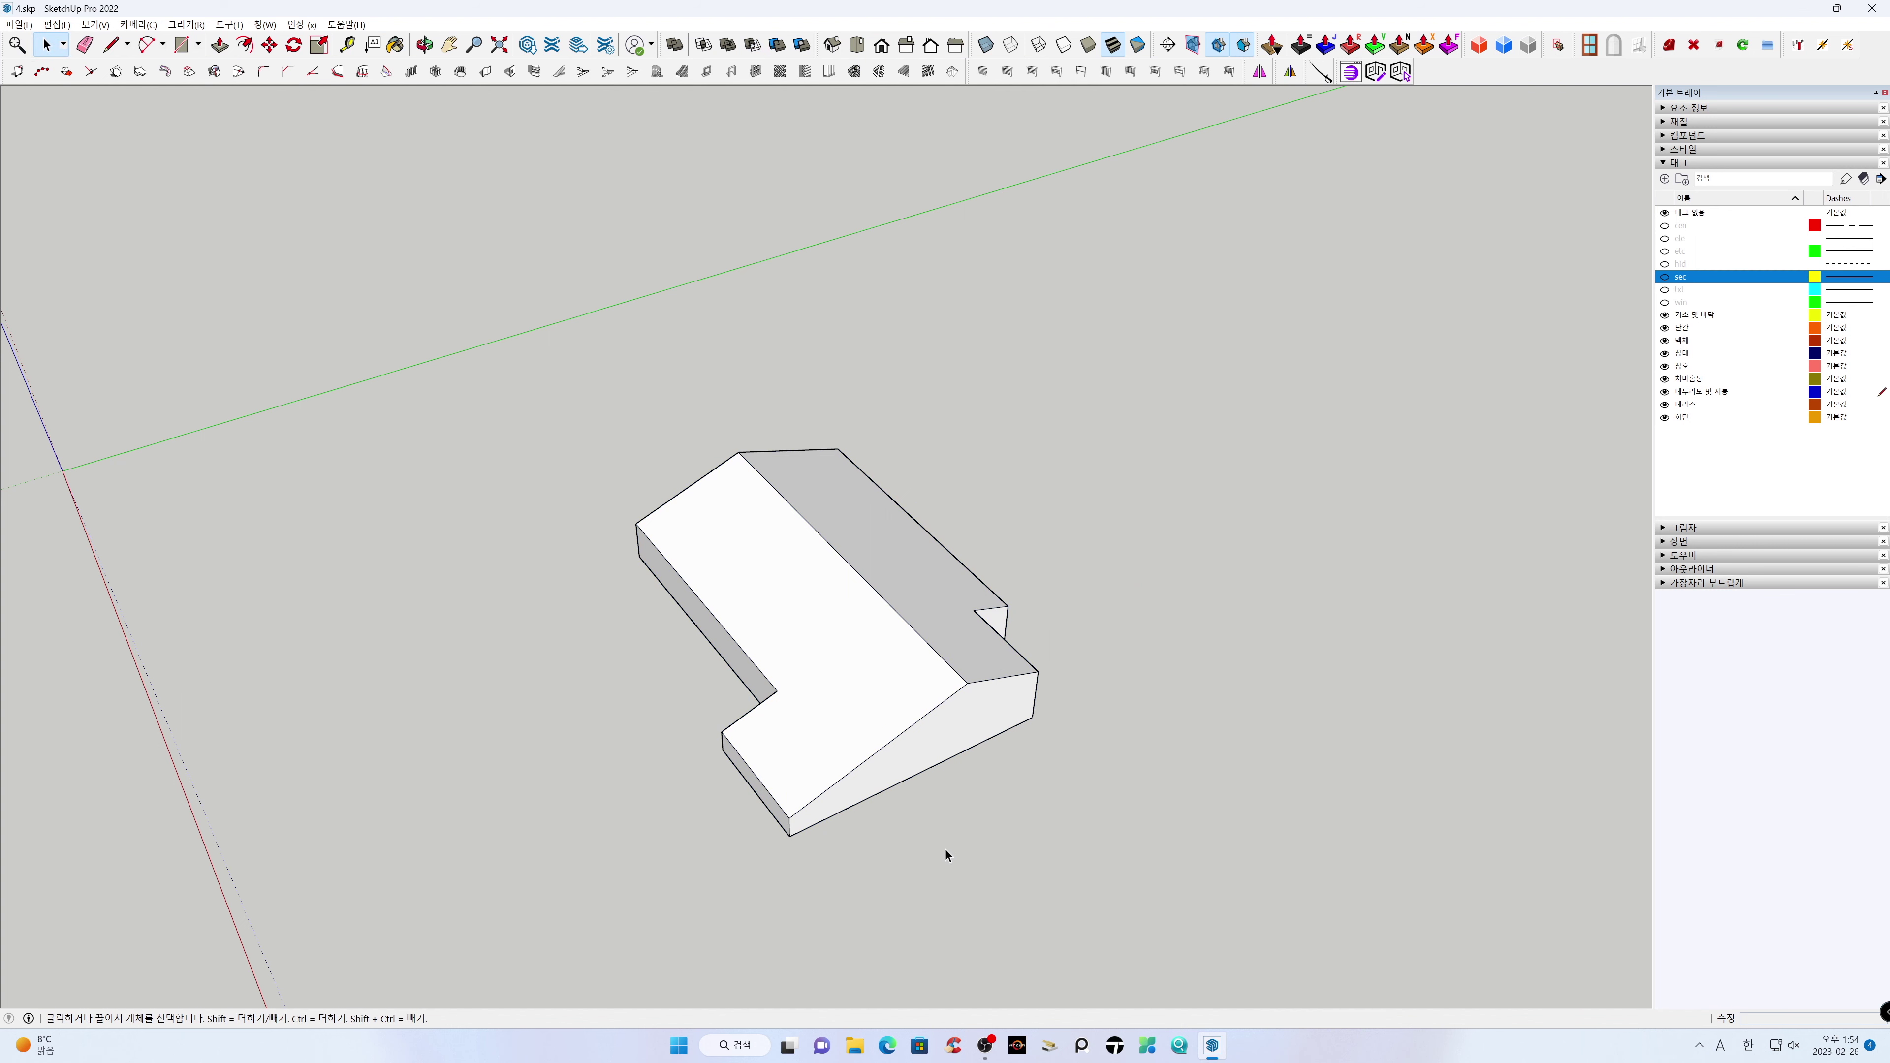
Inspect the trimmed roof solid from the other side, including its interior in X-ray display
middle_click_drag(889, 868, 696, 739)
key("shift")
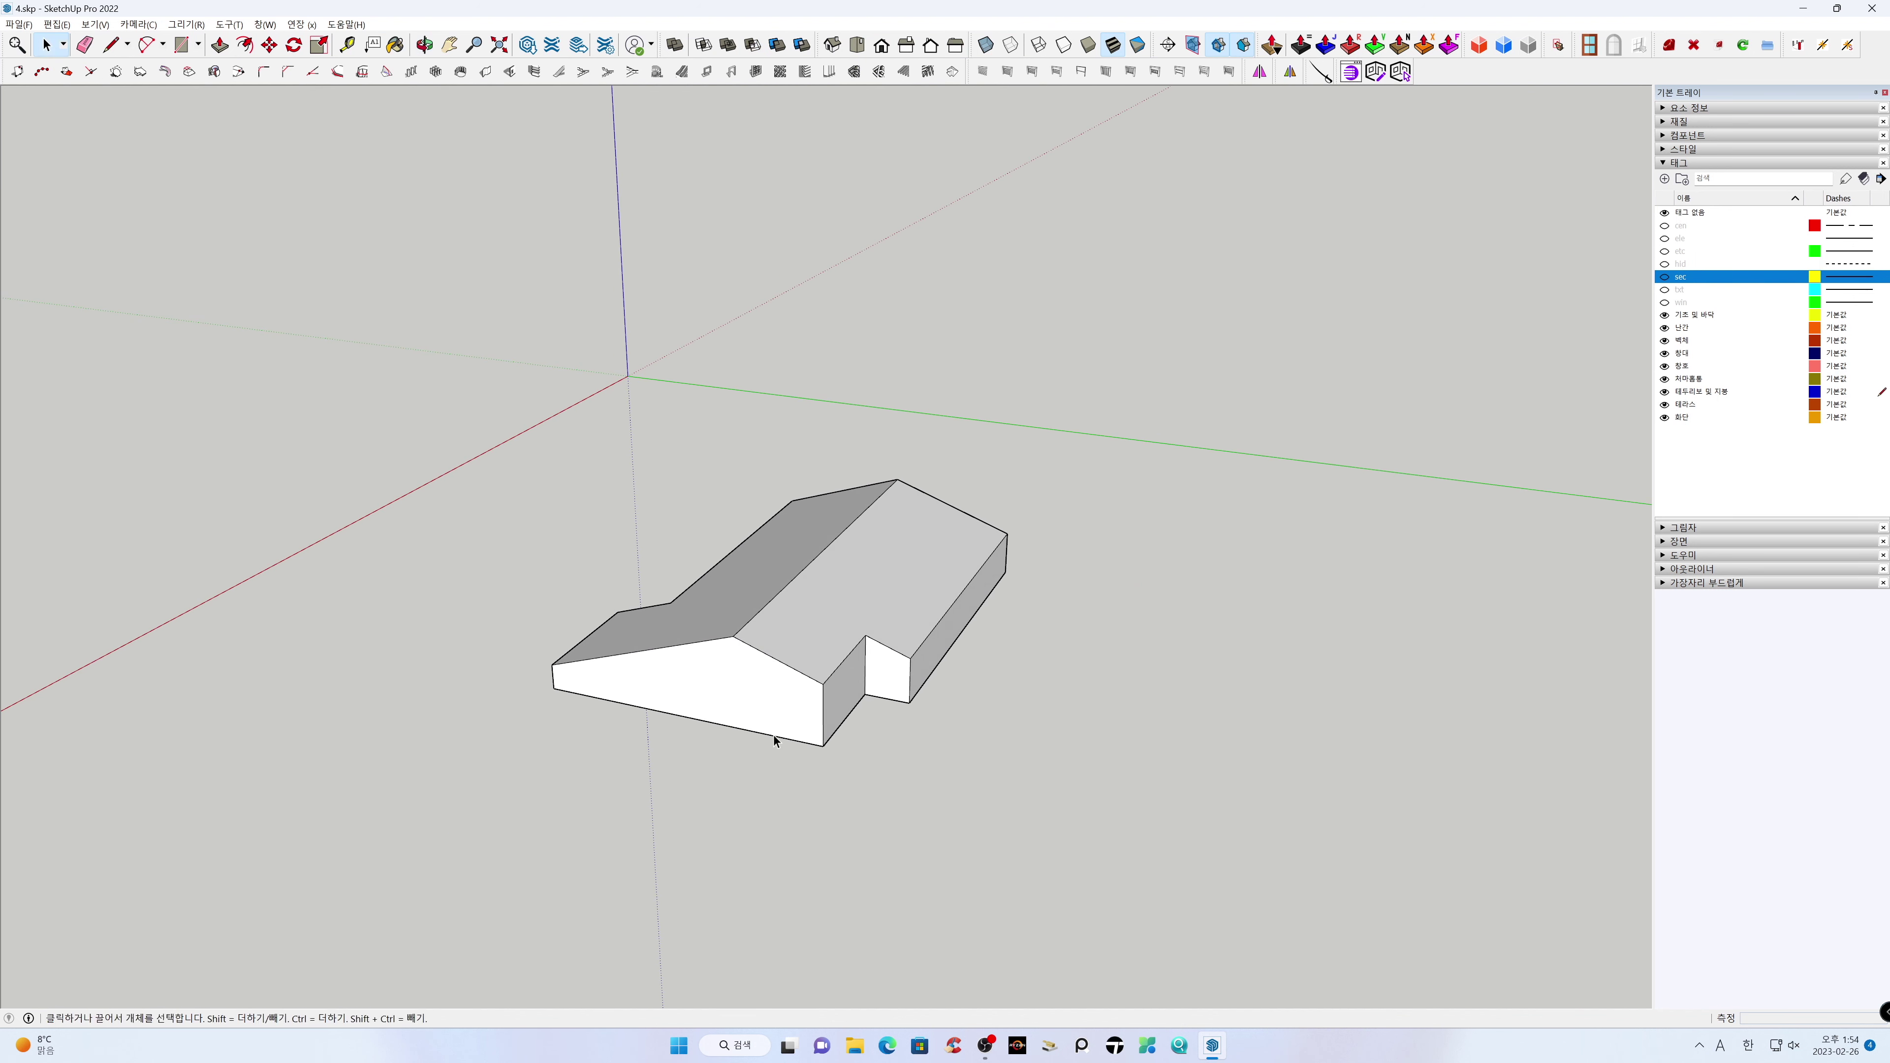
scroll(795, 732, "up", 3)
middle_click_drag(962, 755, 1059, 743, "shift")
middle_click_drag(747, 723, 1128, 867)
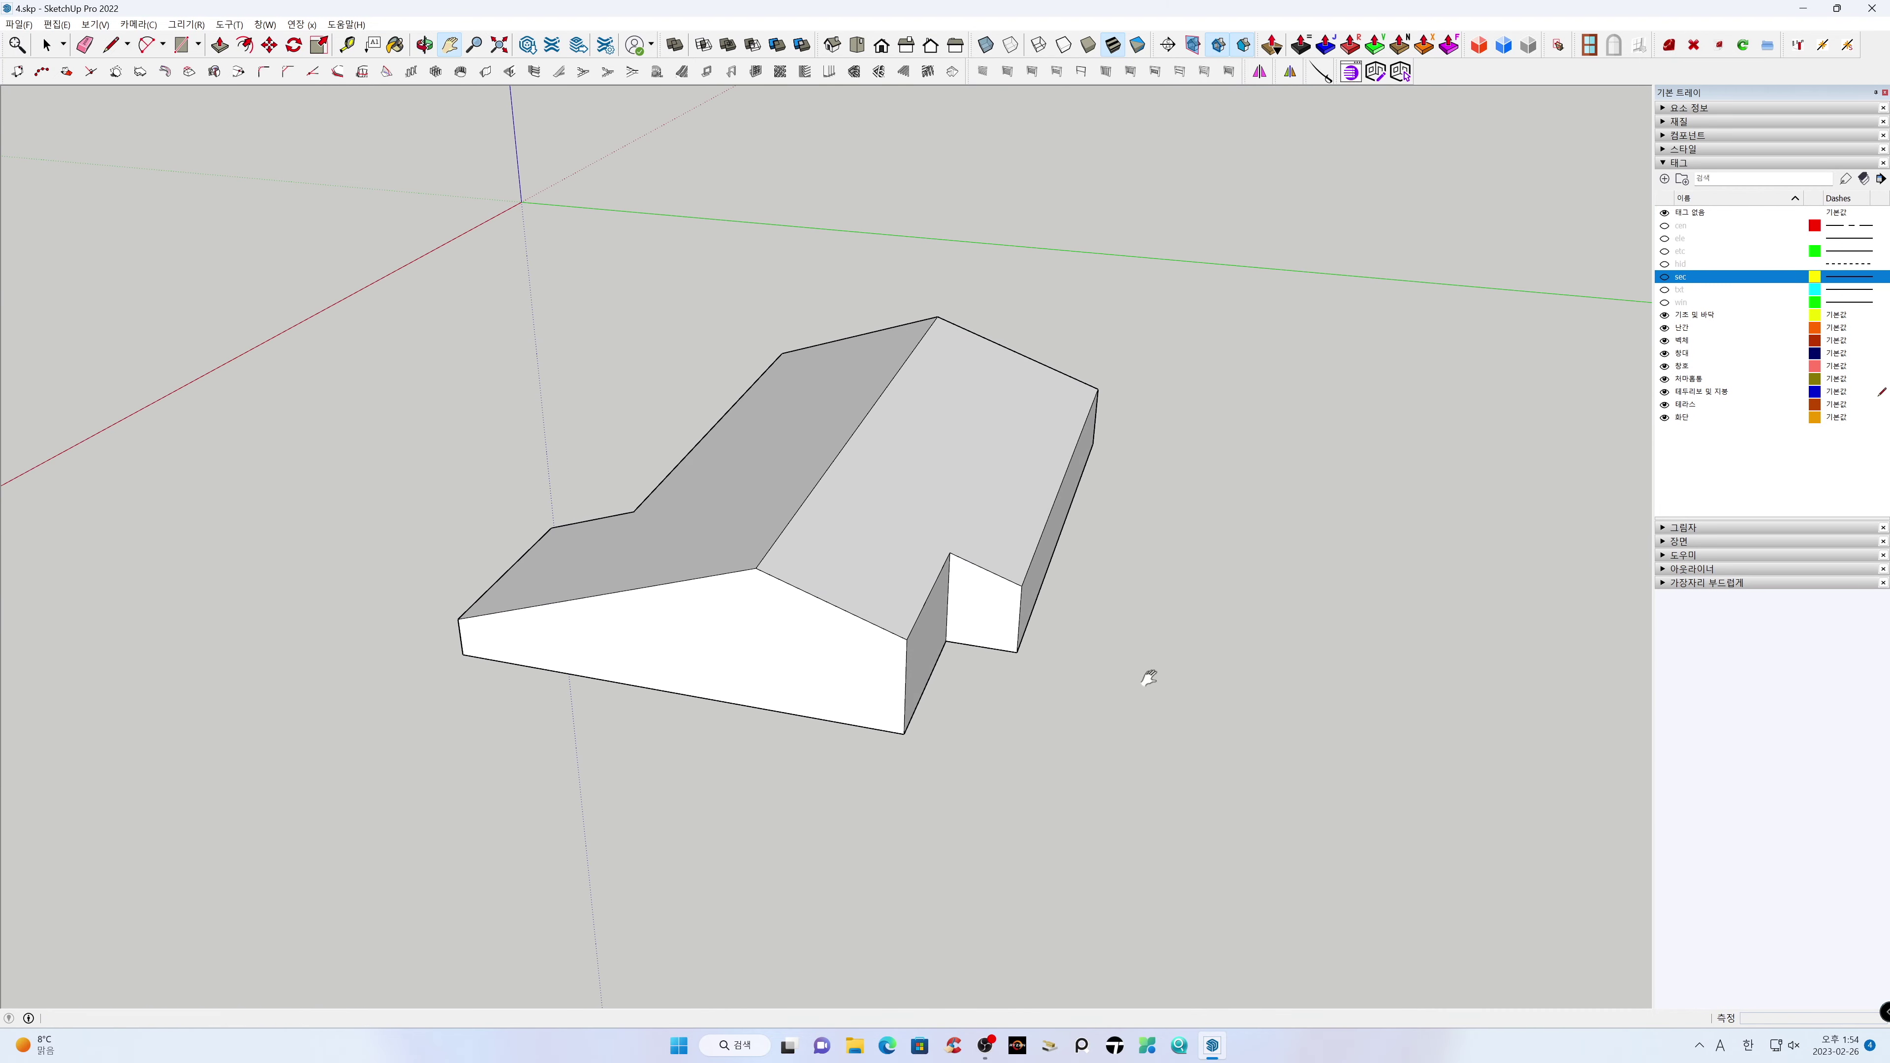
left_click(986, 46)
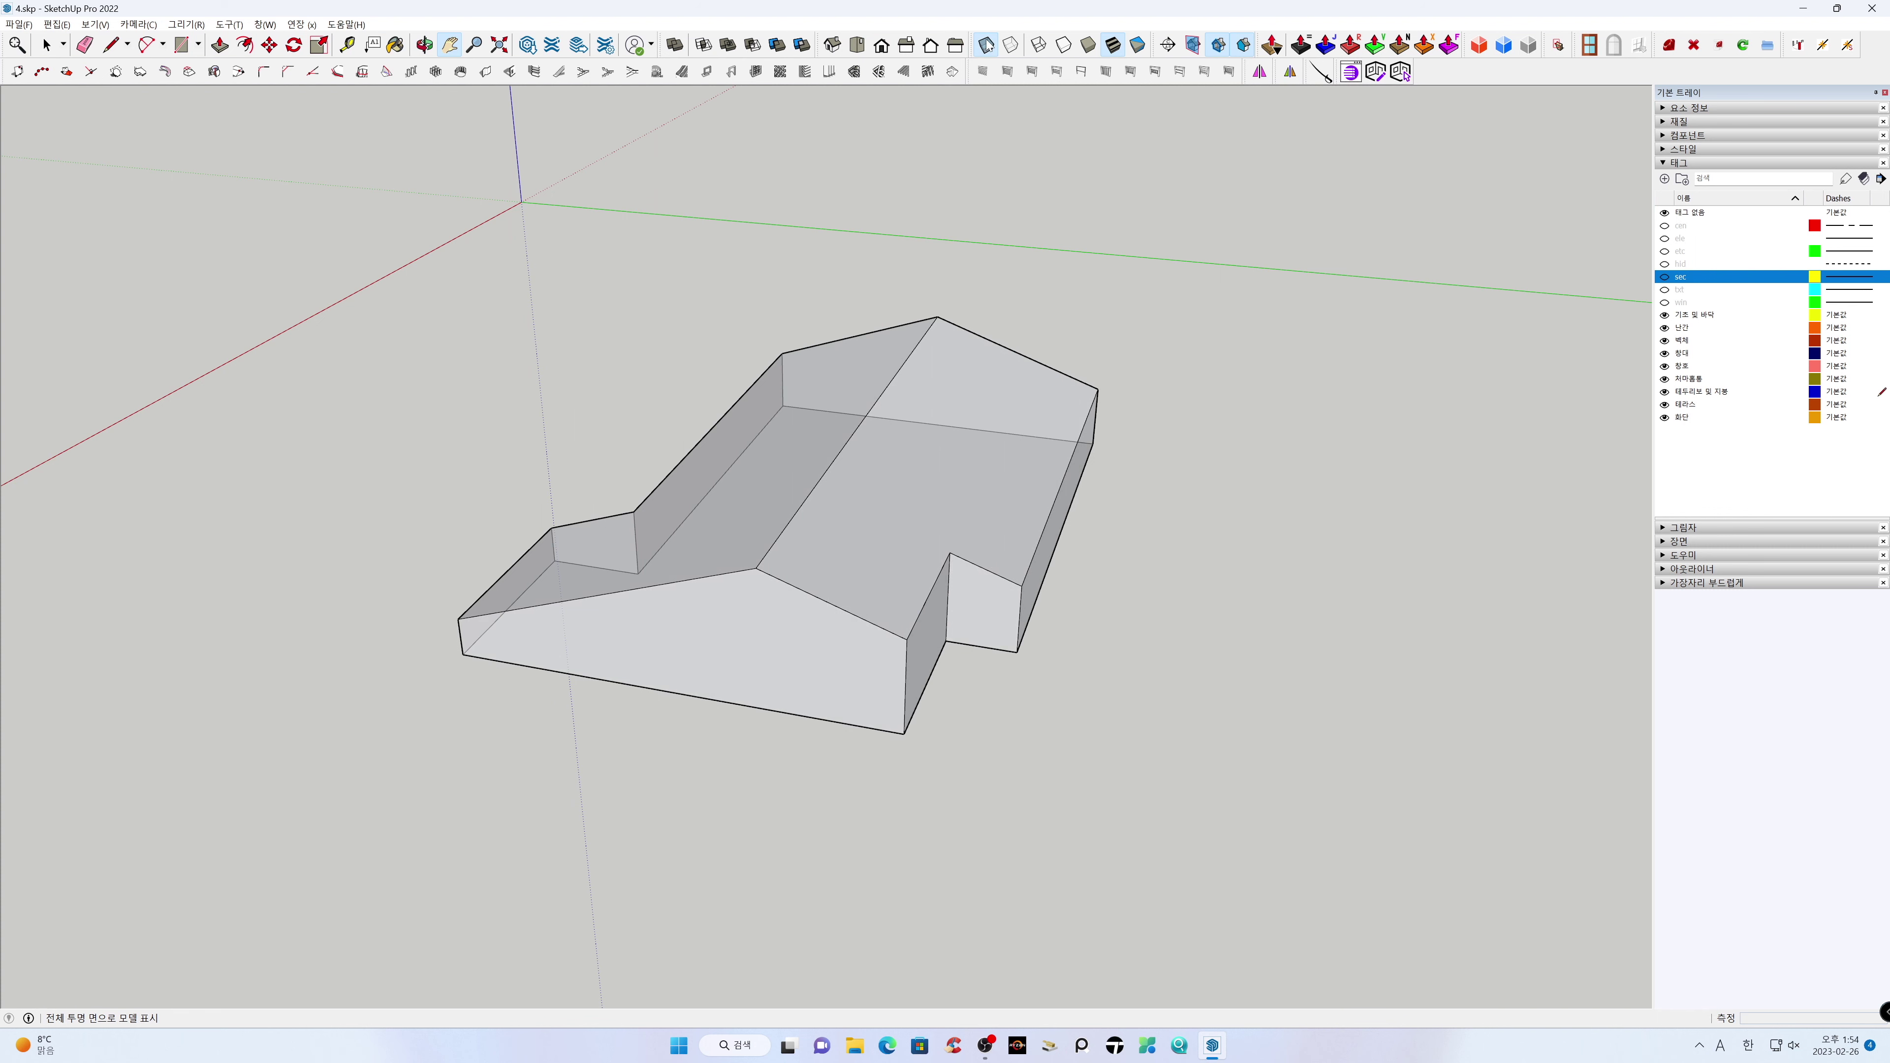
left_click(986, 45)
middle_click_drag(1145, 661, 1087, 656)
left_click_drag(1088, 655, 1096, 666)
key("space")
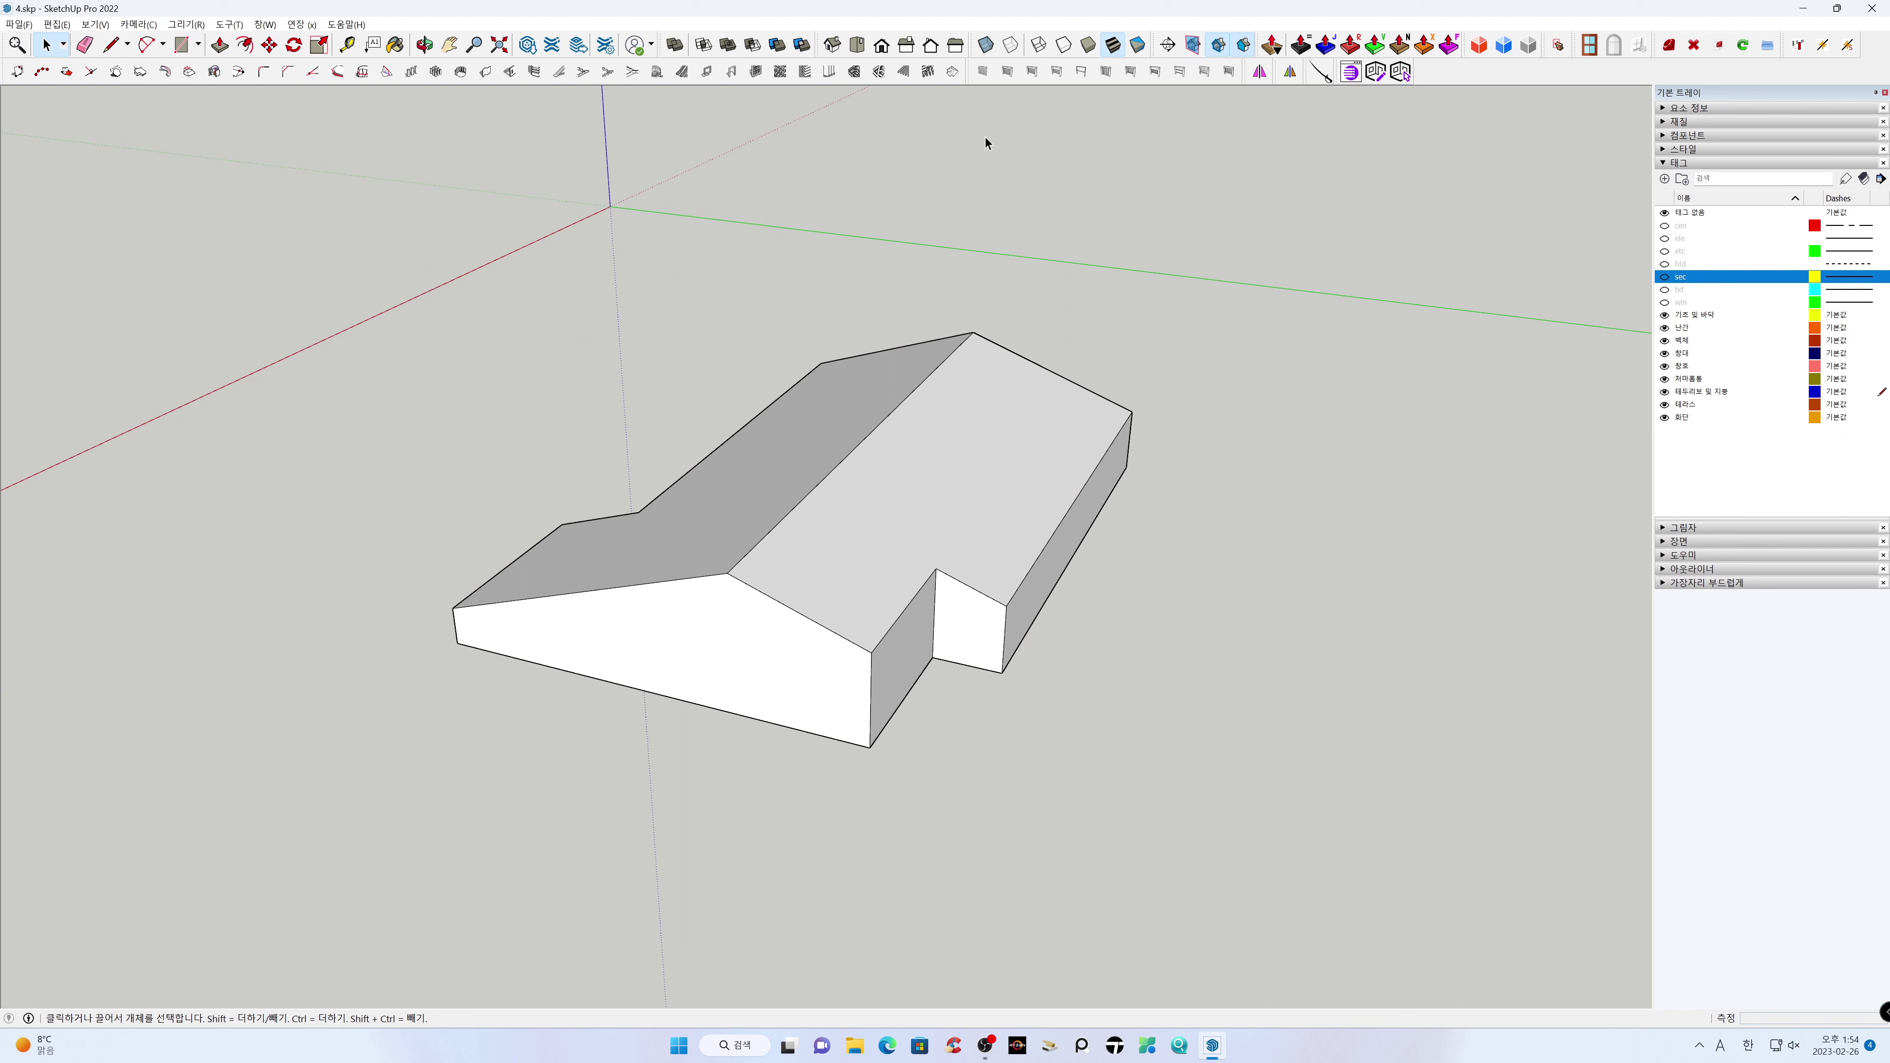
Show the roof in the standard right view with parallel projection
left_click(910, 49)
left_click(138, 24)
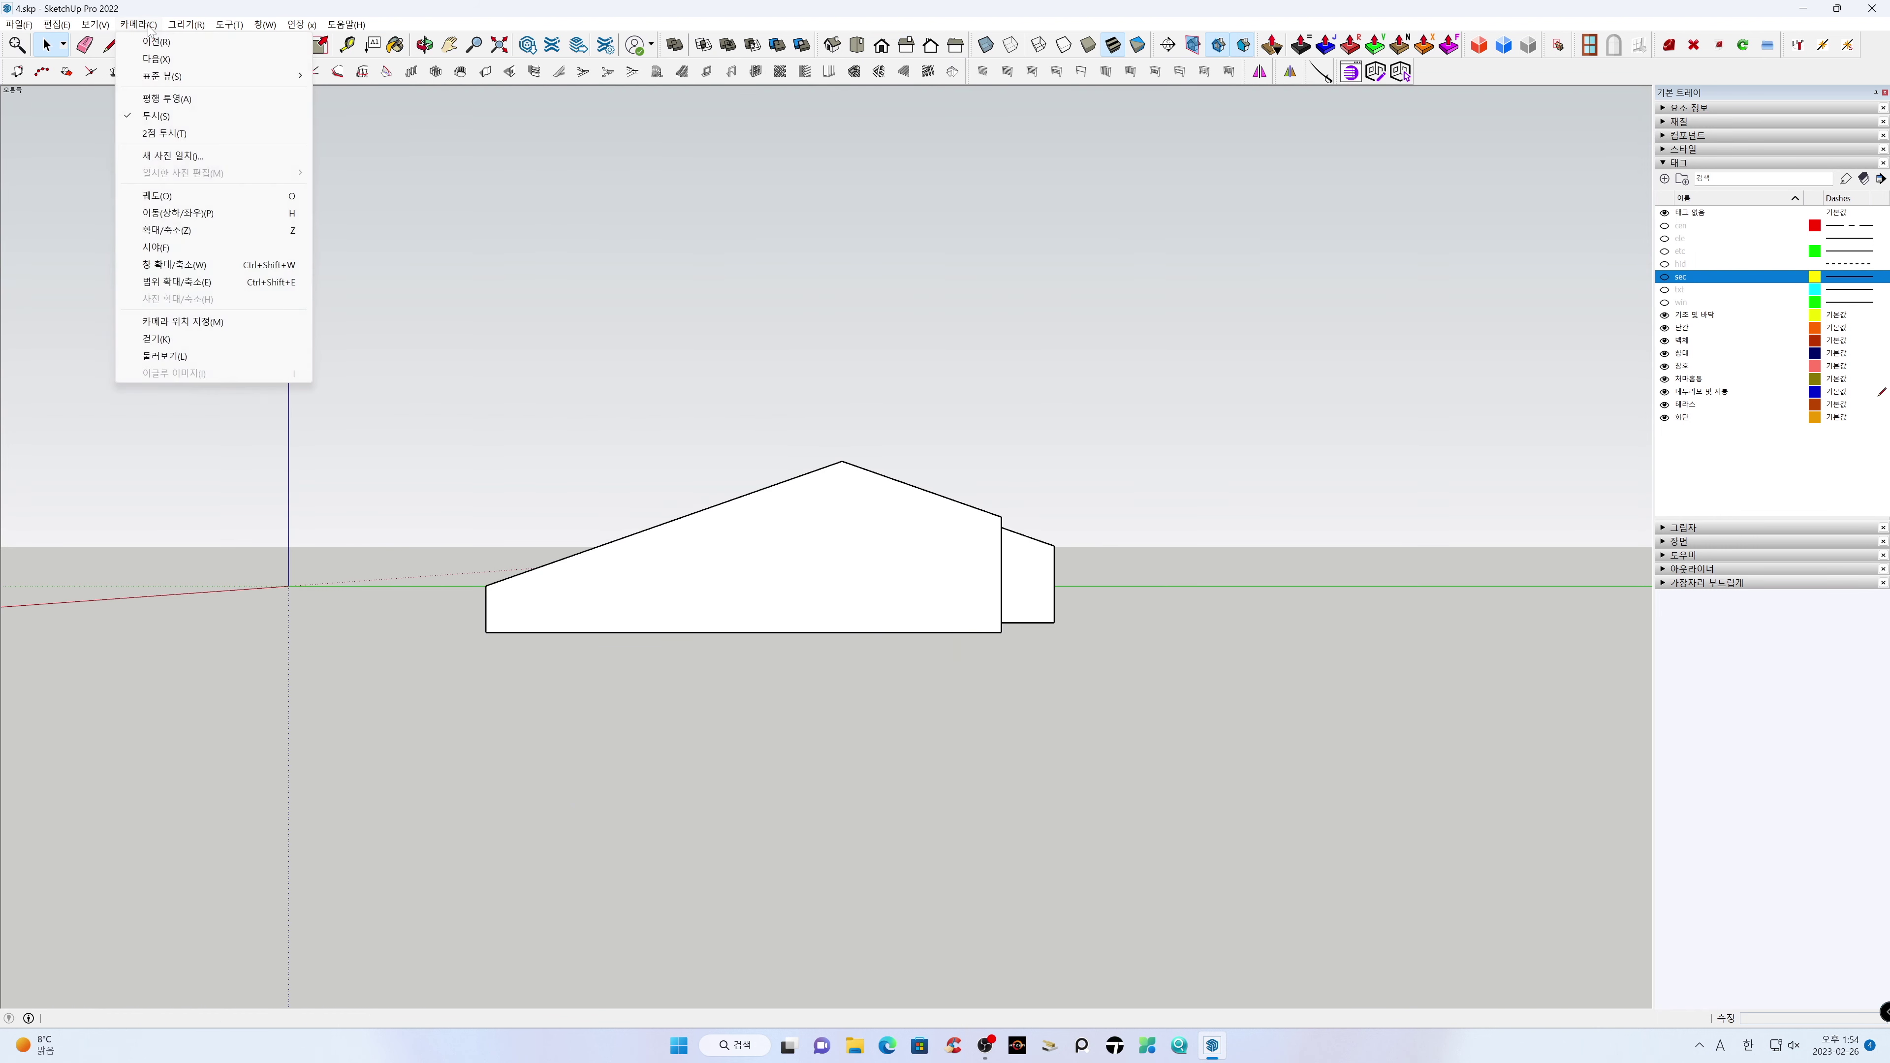
left_click(167, 98)
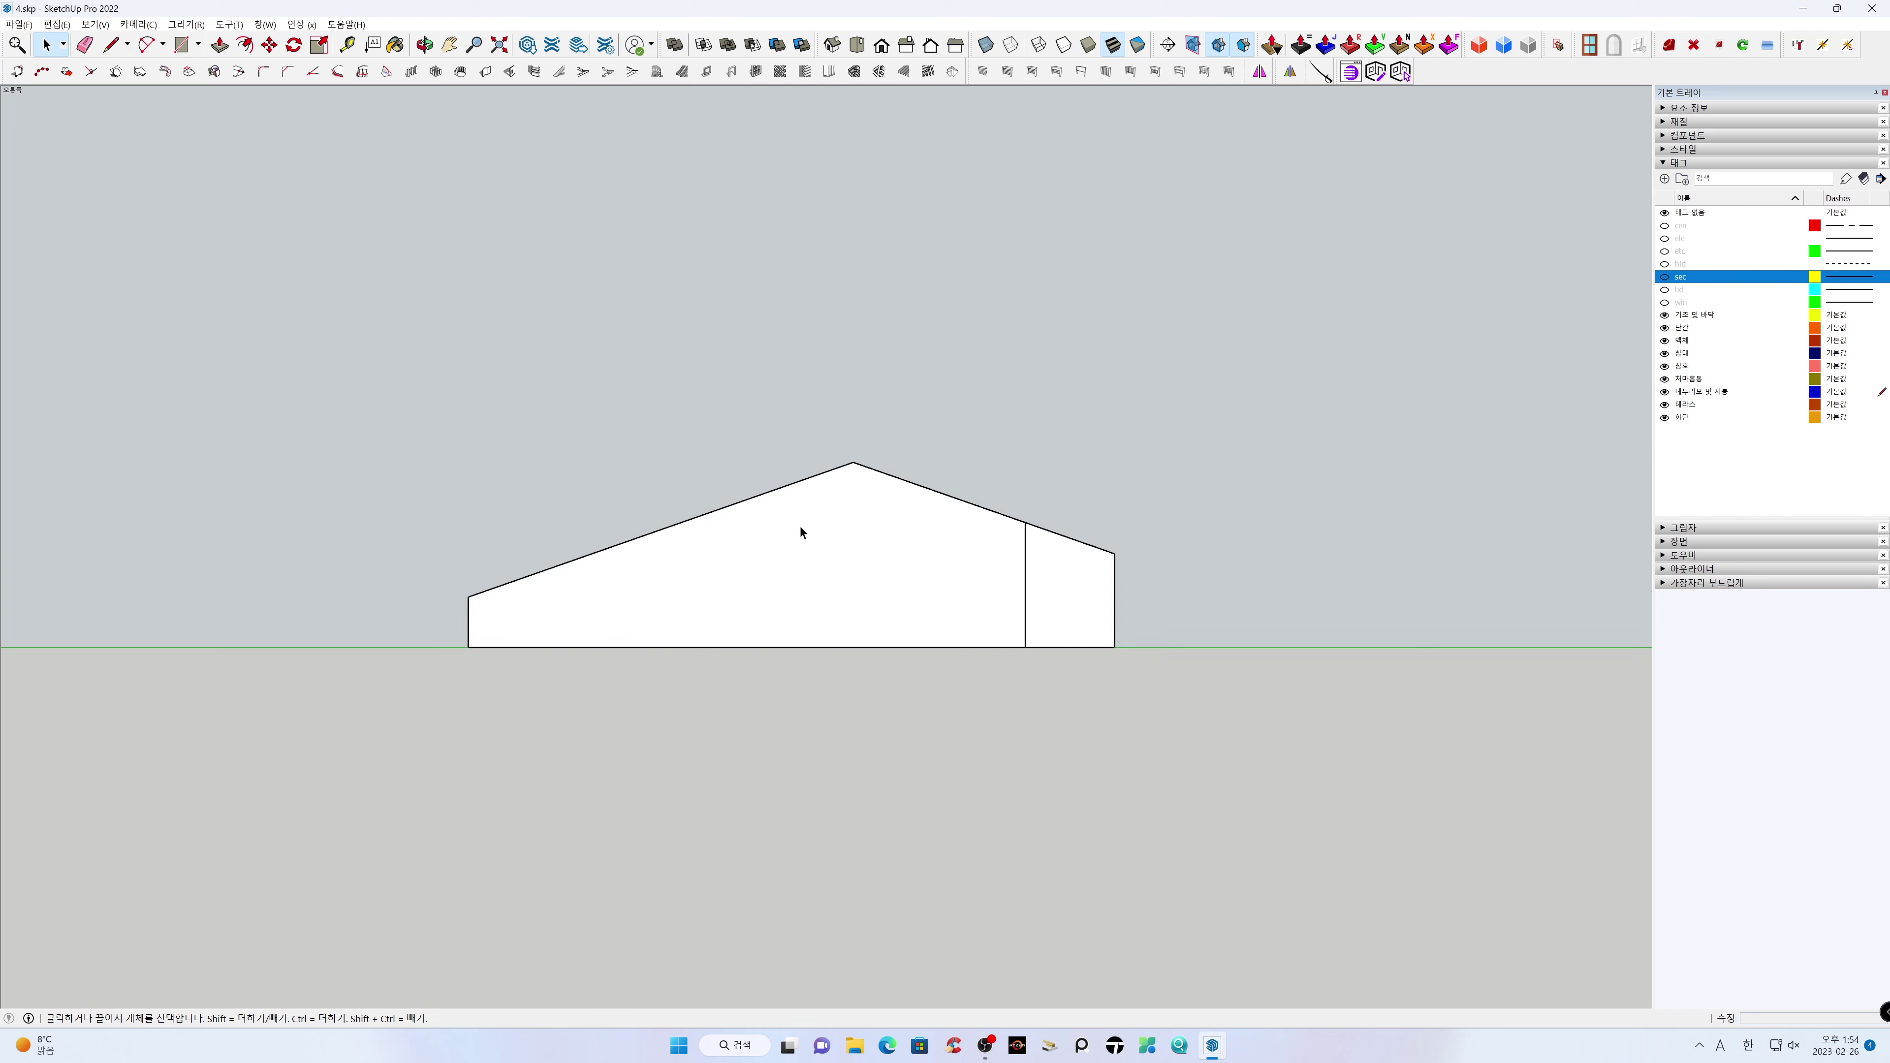
Place a vertical guide line 320 mm outward from the outer eave edge of the recessed gable wall
scroll(804, 530, "up", 2)
key("h")
left_click_drag(1067, 582, 886, 661)
scroll(887, 674, "up", 3)
key("space")
key("t")
left_click(916, 675)
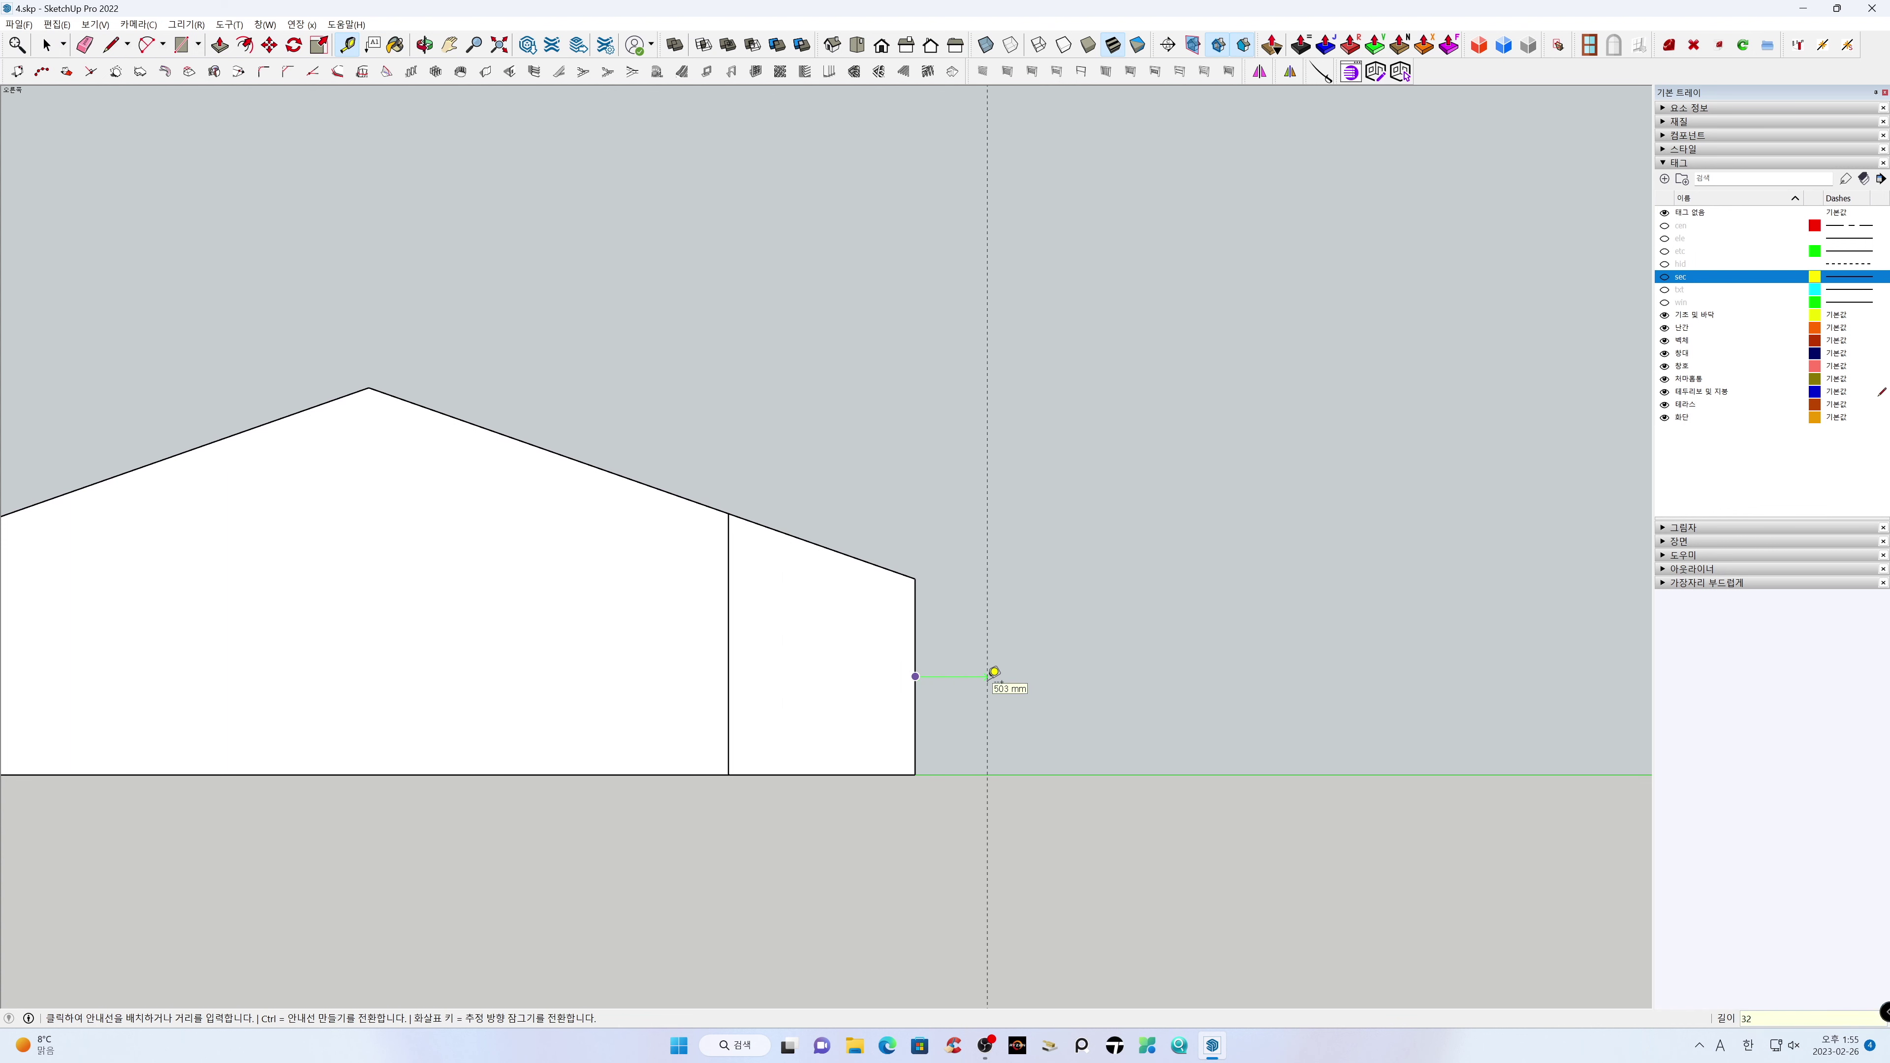
key("Return")
key("space")
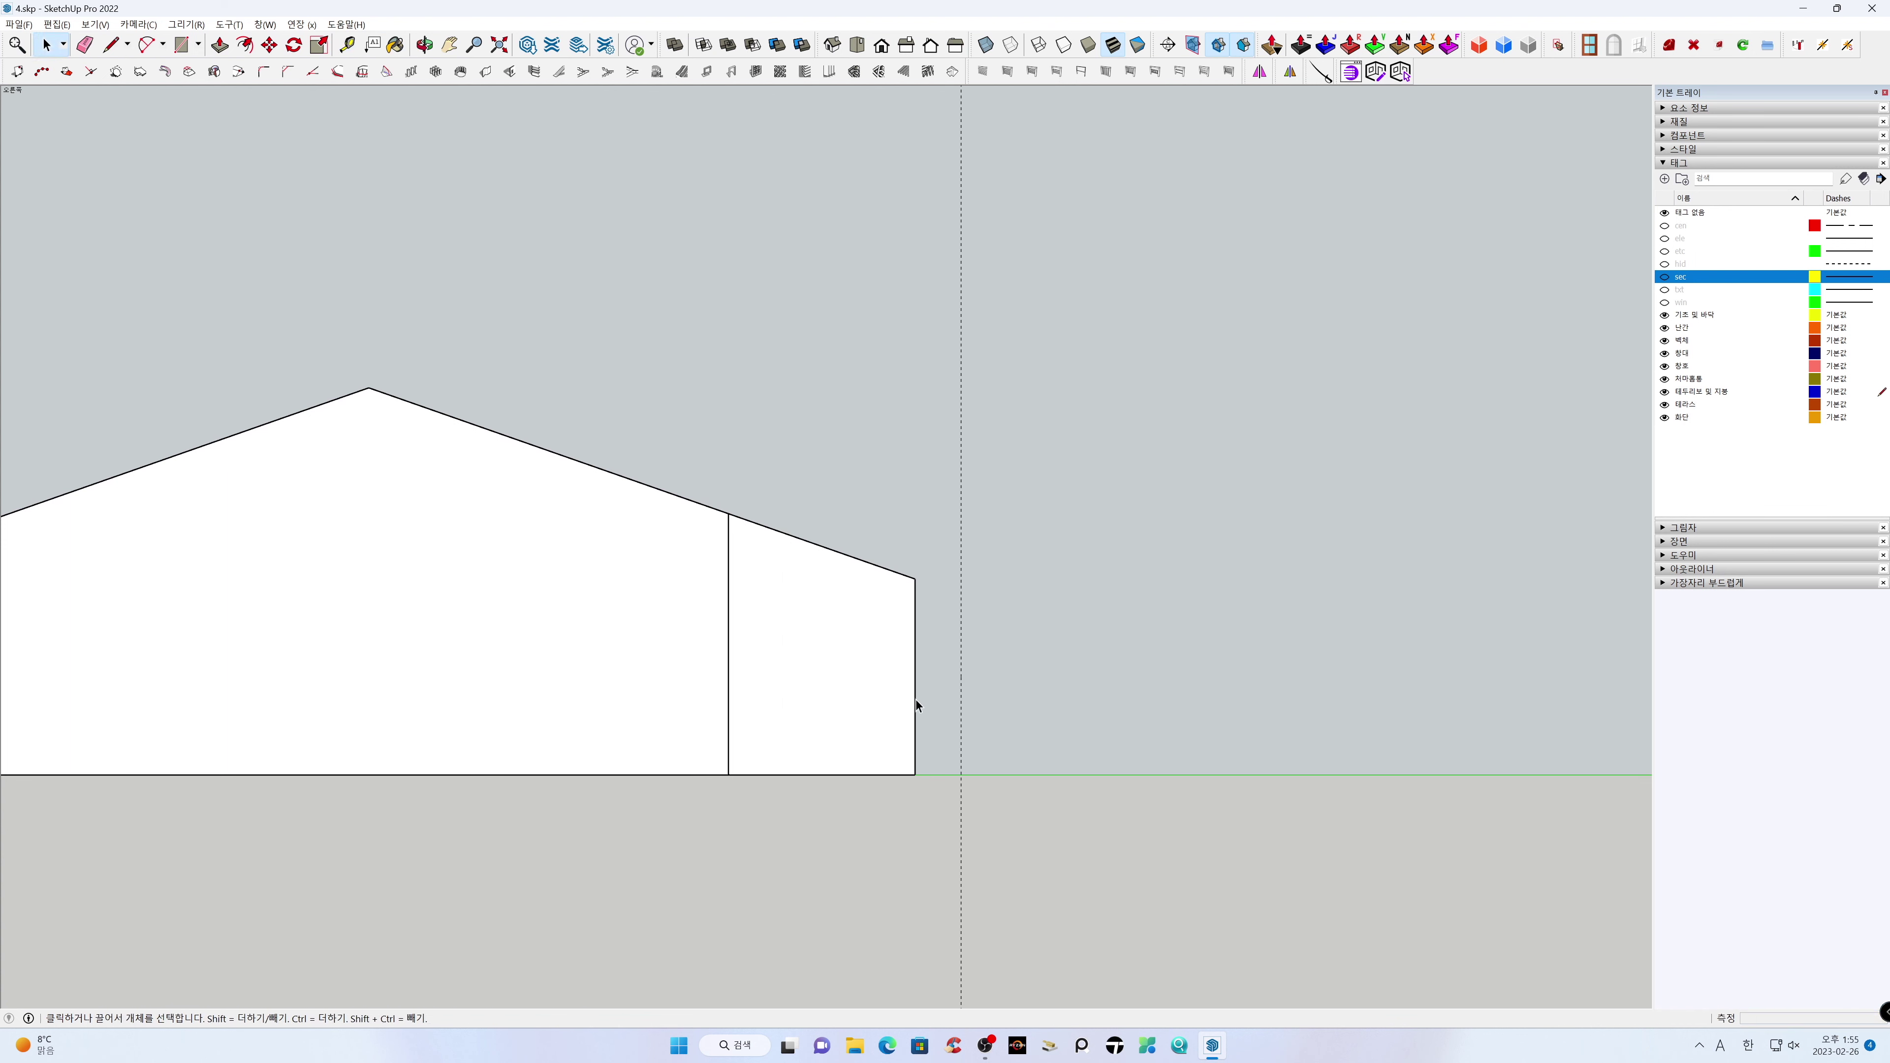
Draw the closed eaves profile: extend the roof slope to the guide, go 300 mm down, return horizontally to the wall and up to the corner
scroll(916, 700, "up", 3)
key("l")
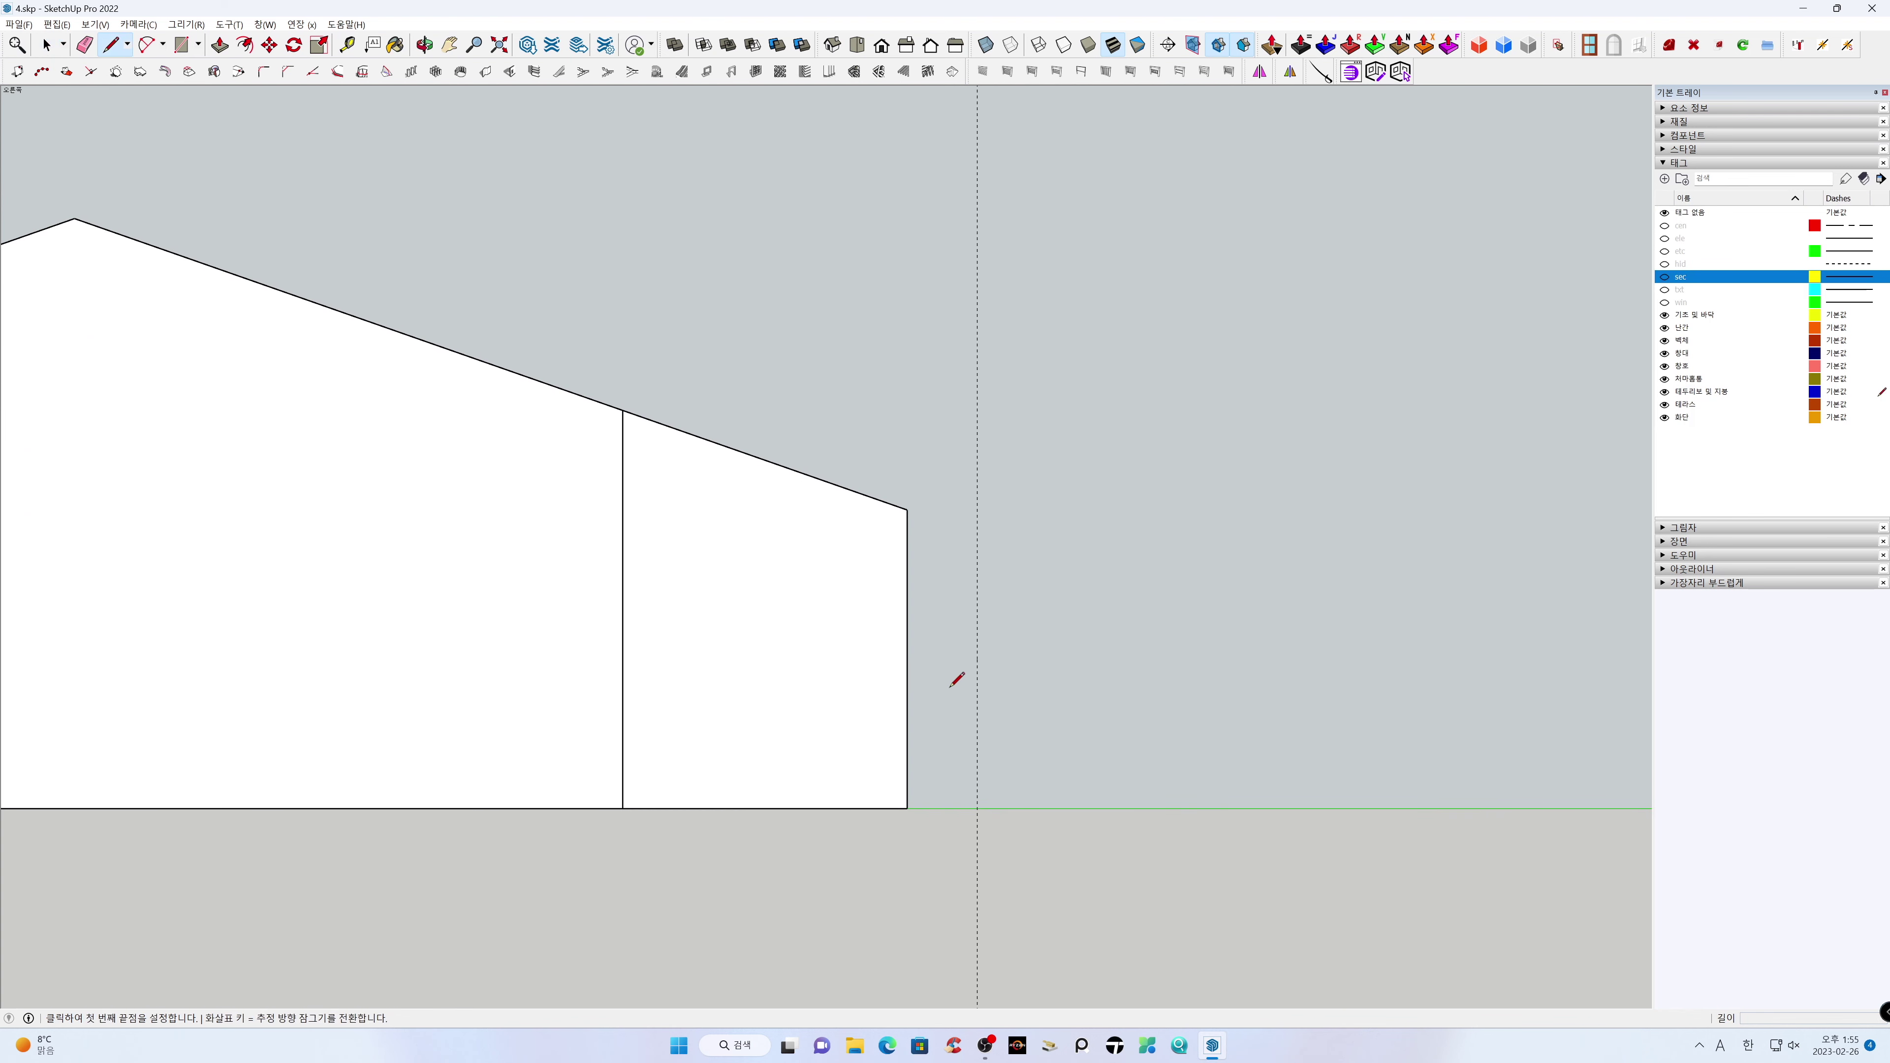
left_click(907, 509)
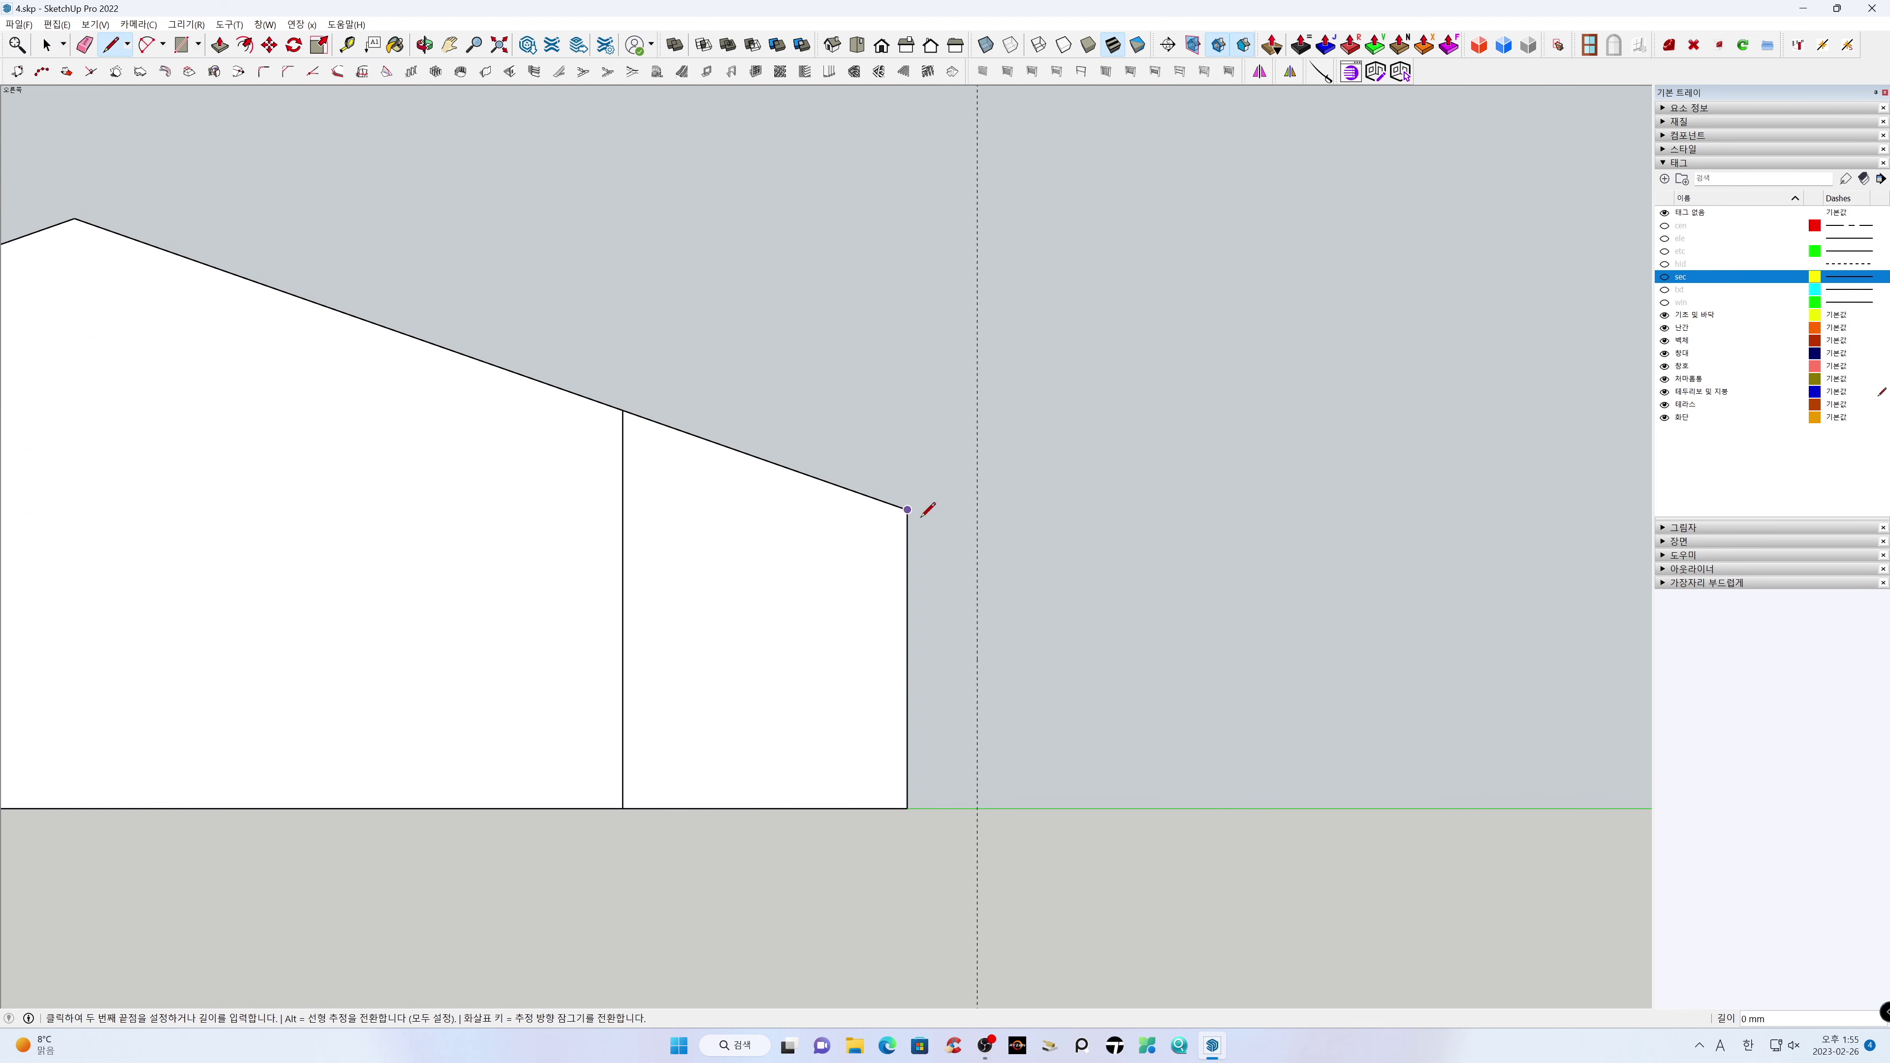
left_click(977, 534)
type("300")
key("Return")
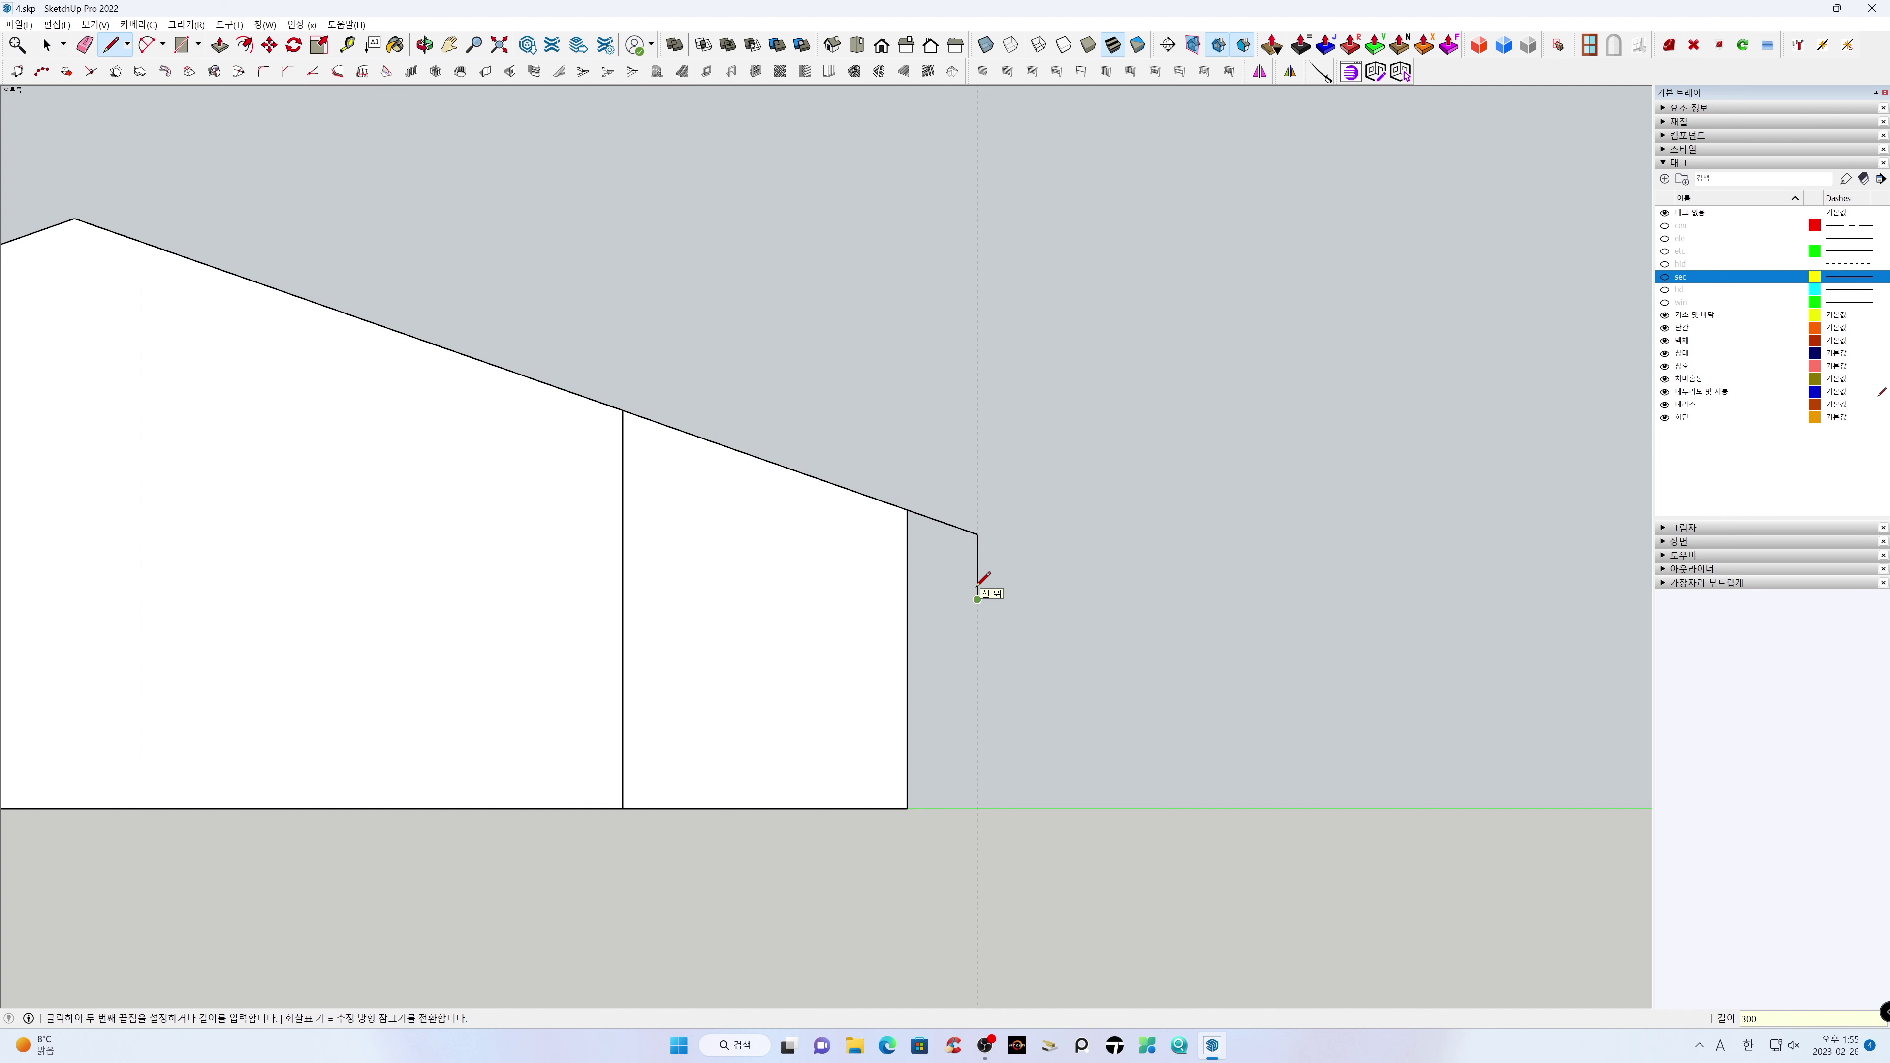
left_click(907, 600)
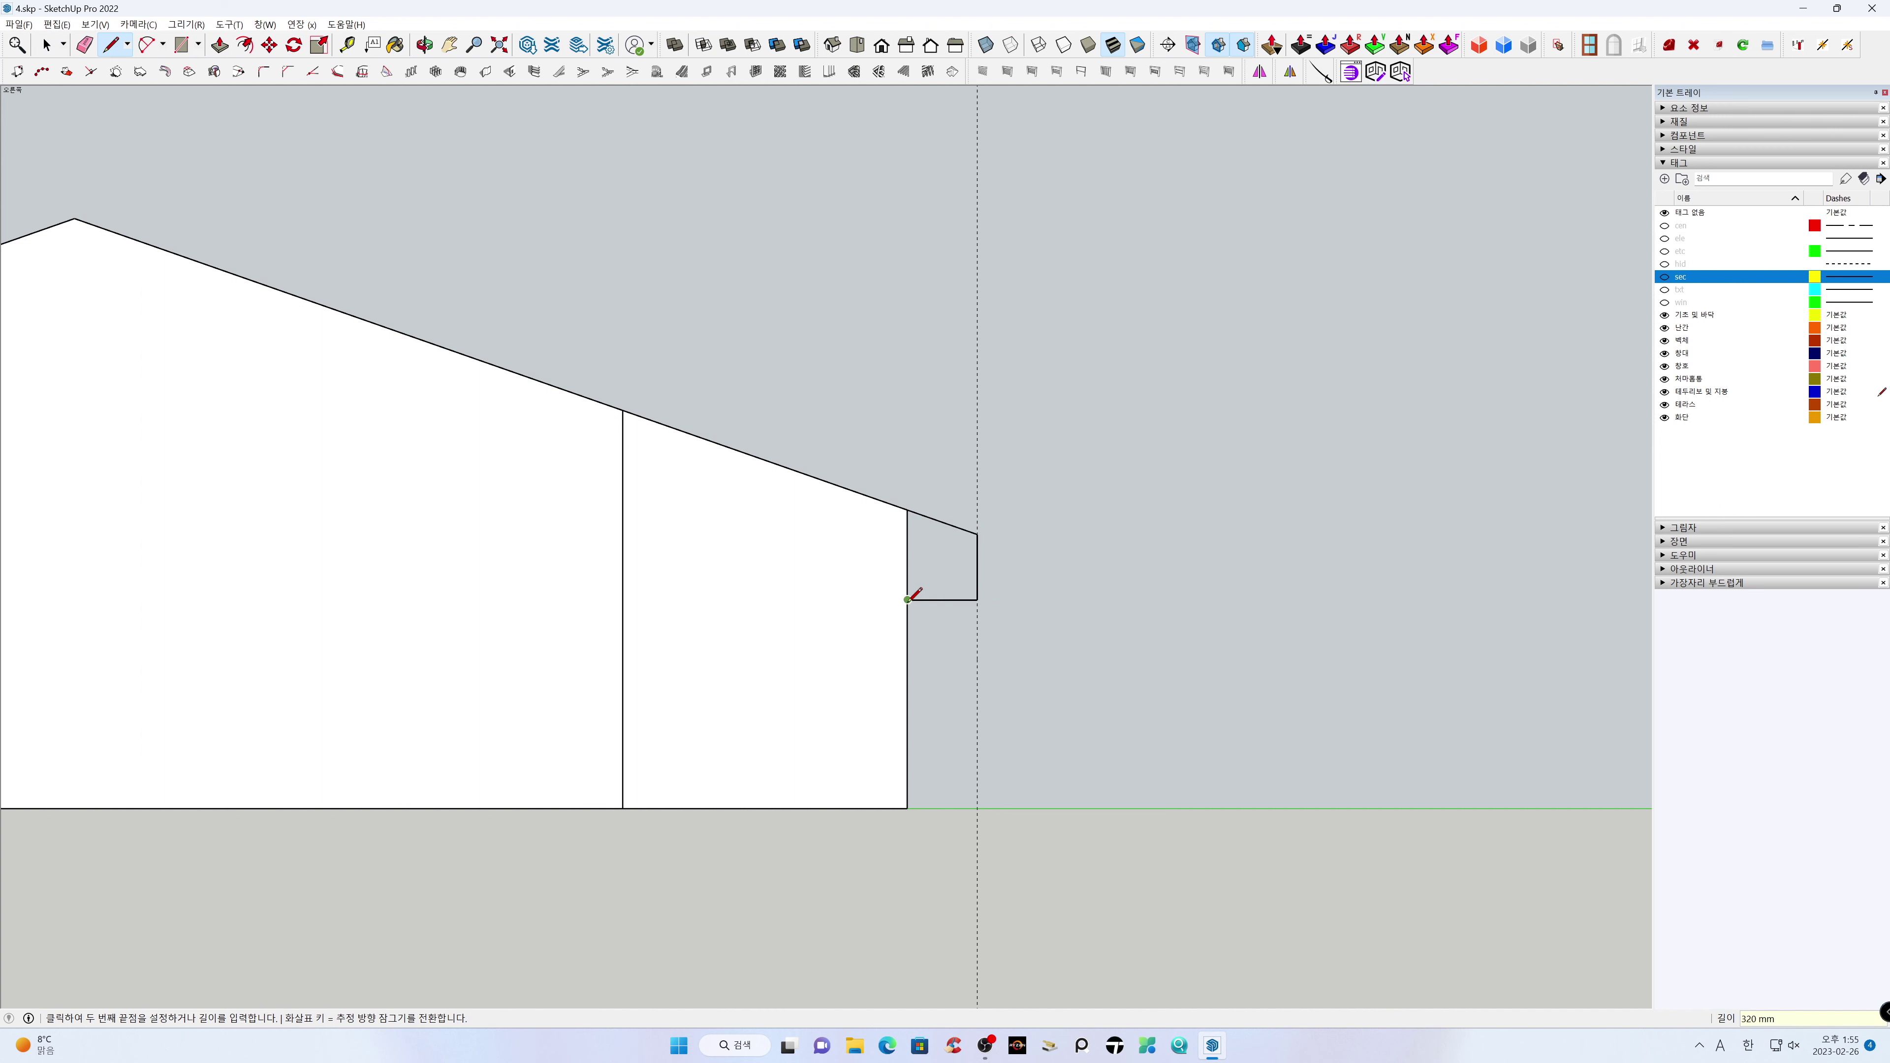
left_click(907, 509)
key("space")
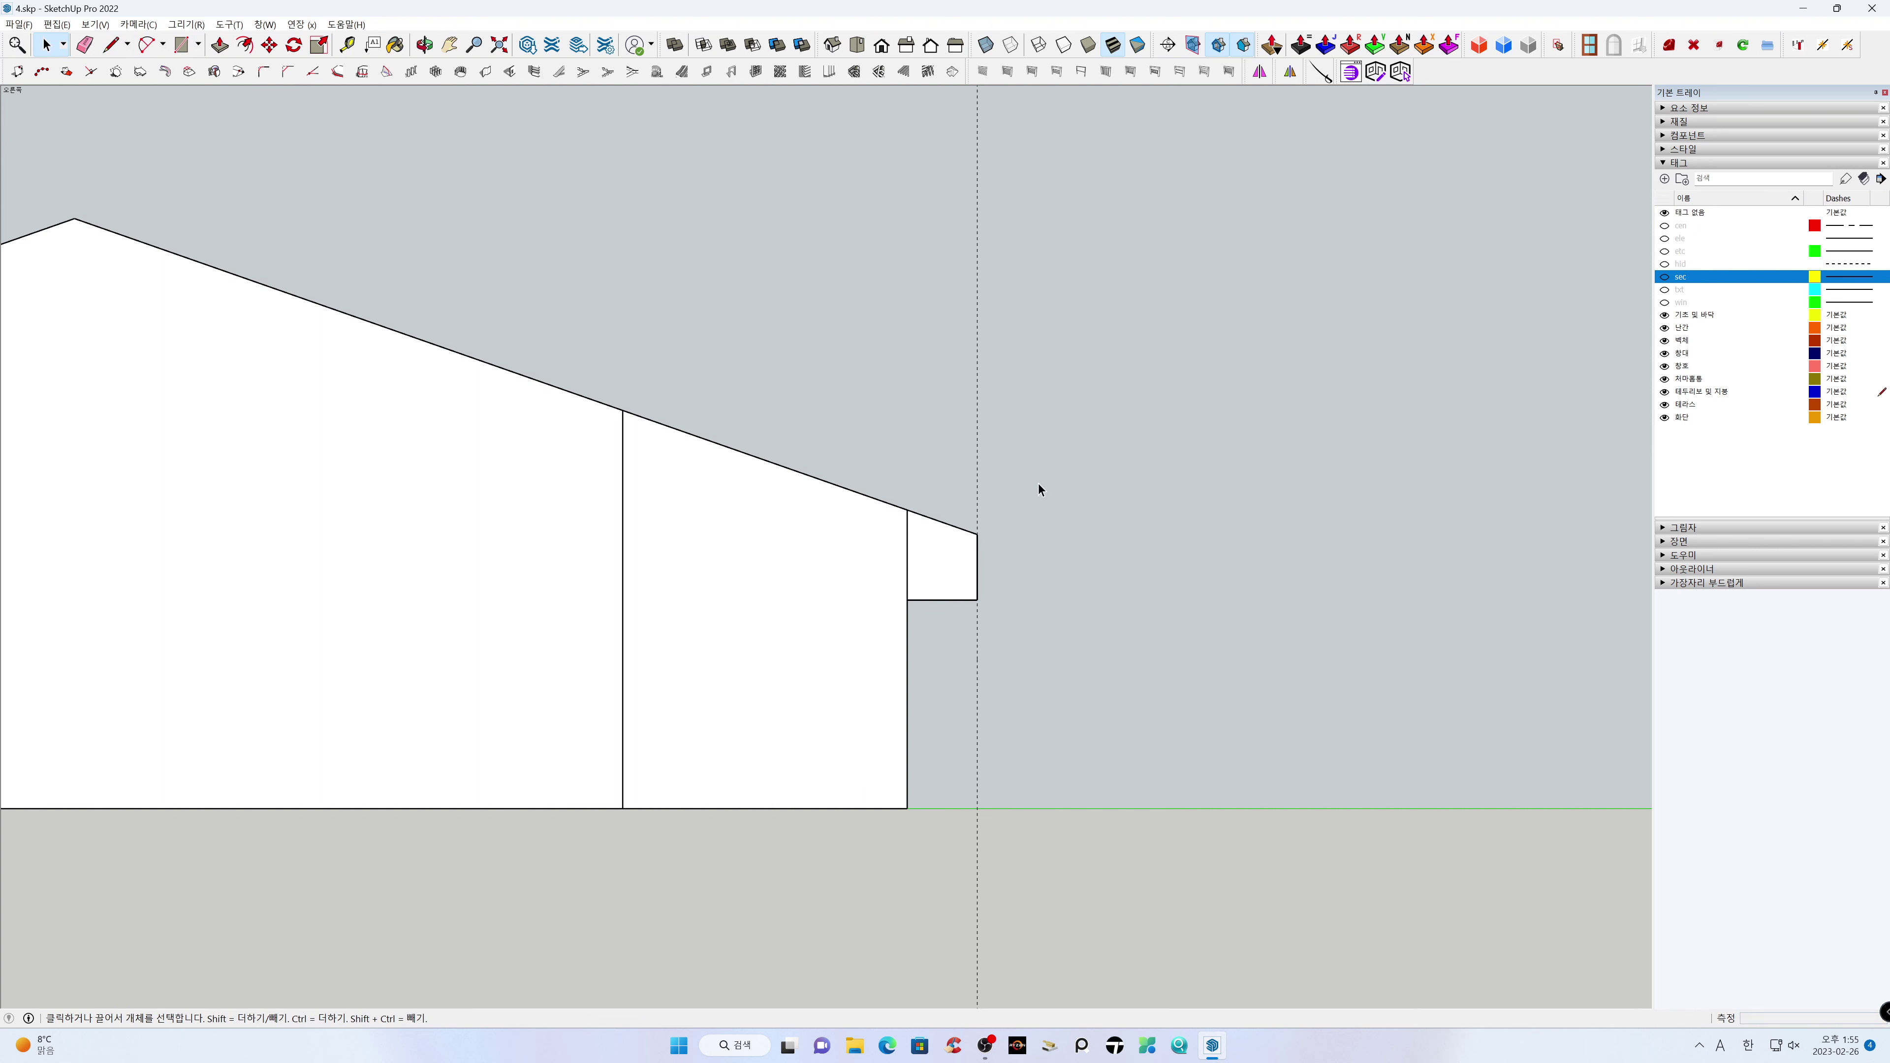
Erase the vertical guide line and make the eaves profile face a group
key("e")
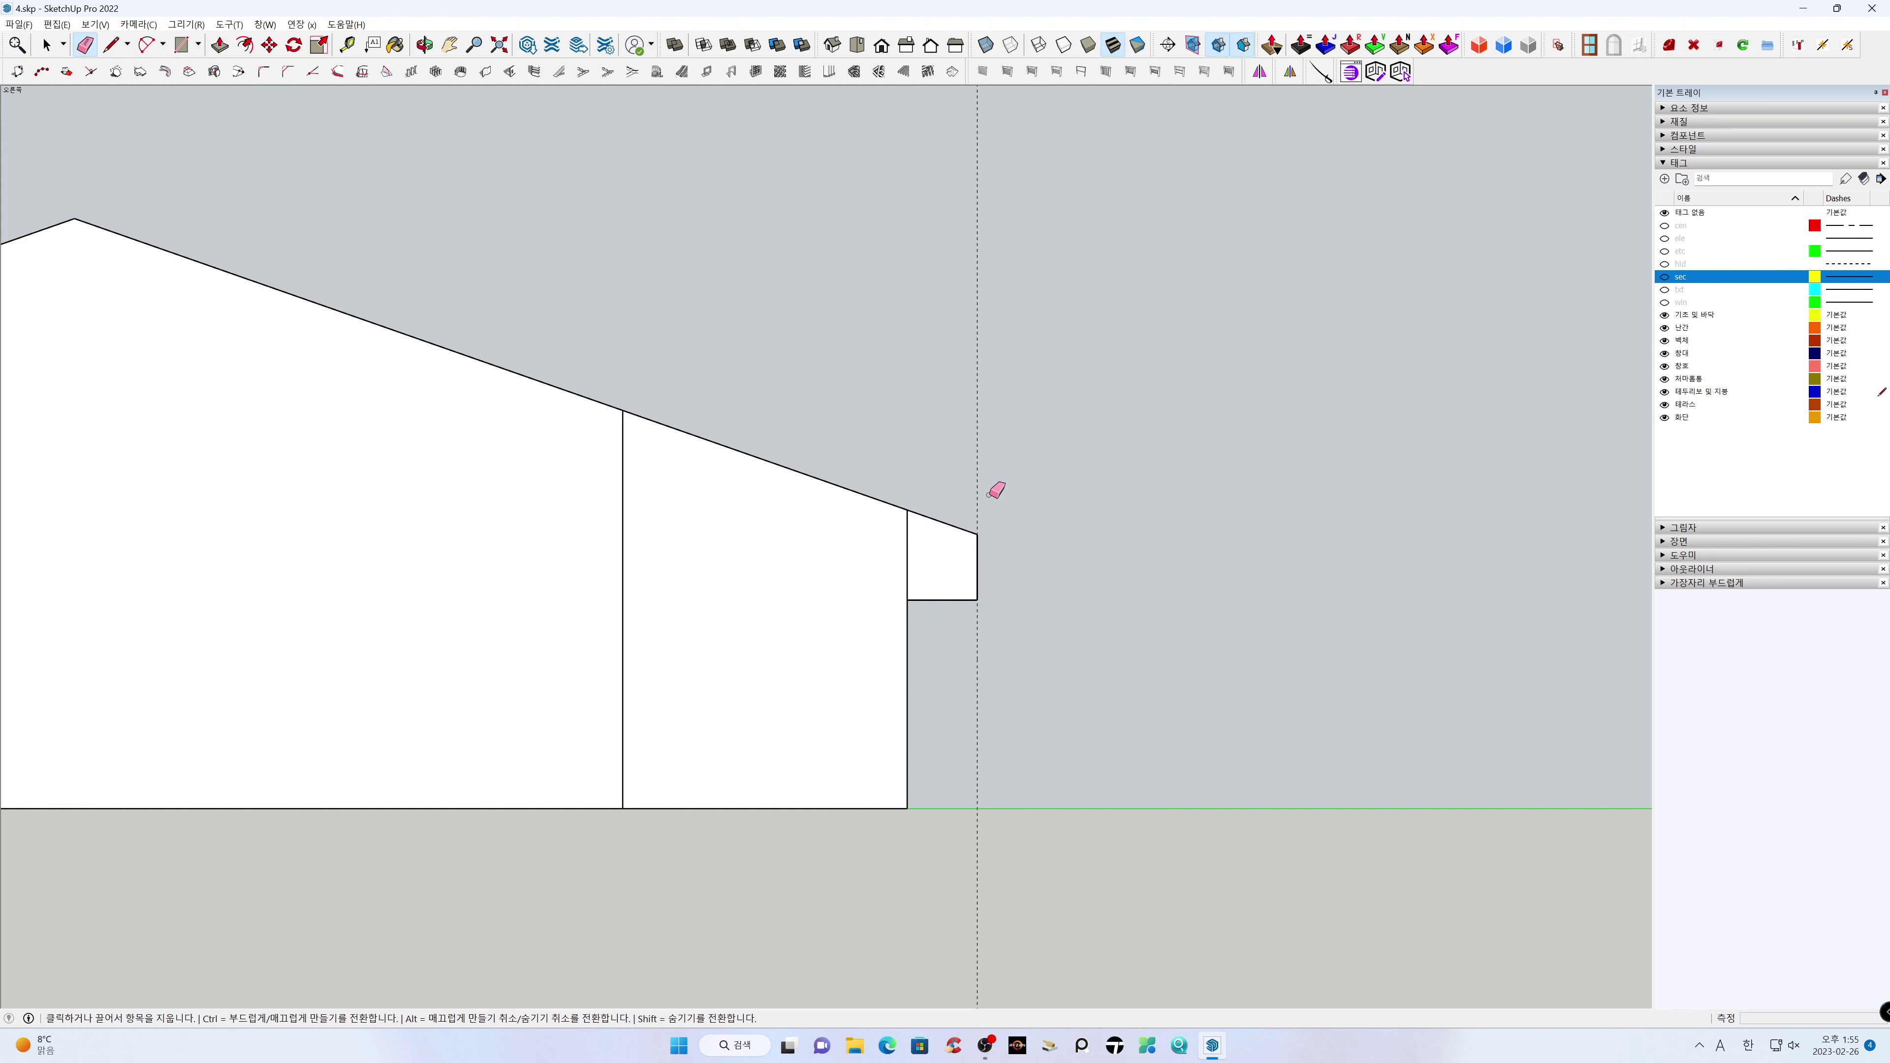
left_click(979, 496)
key("space")
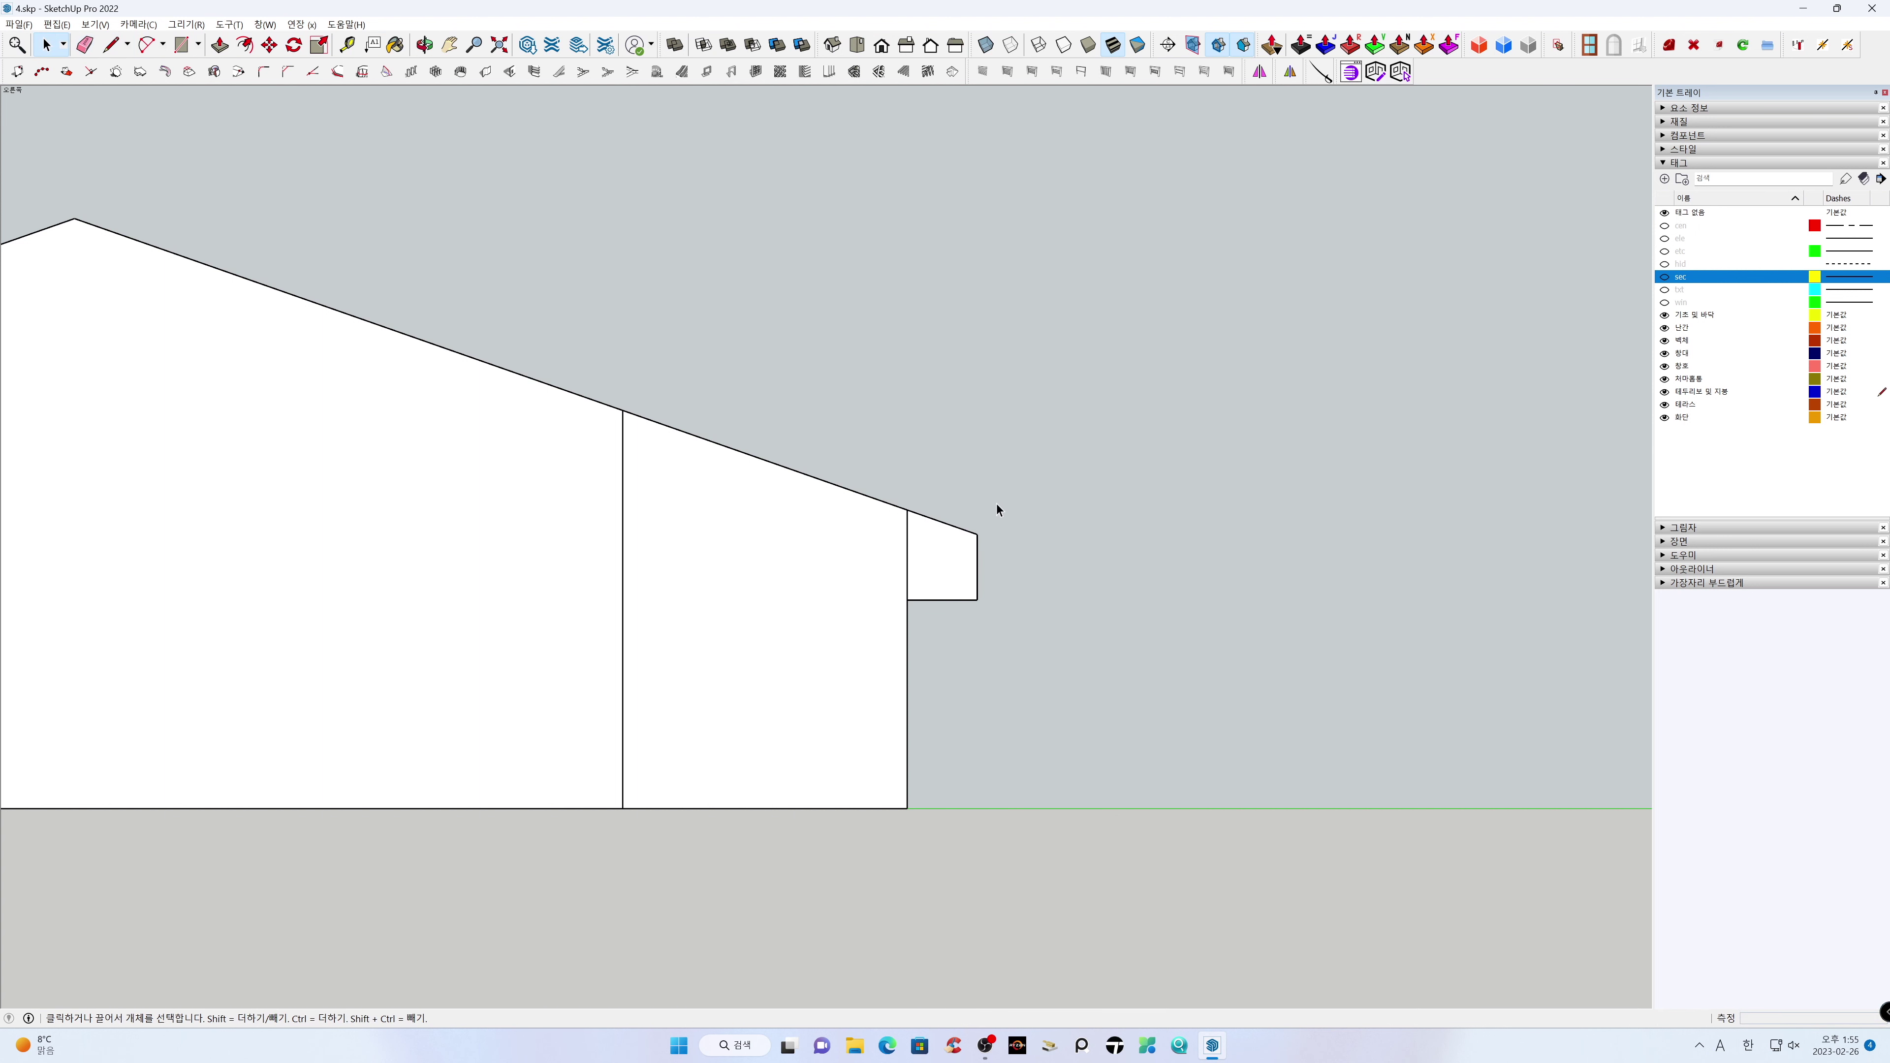
right_click(941, 558)
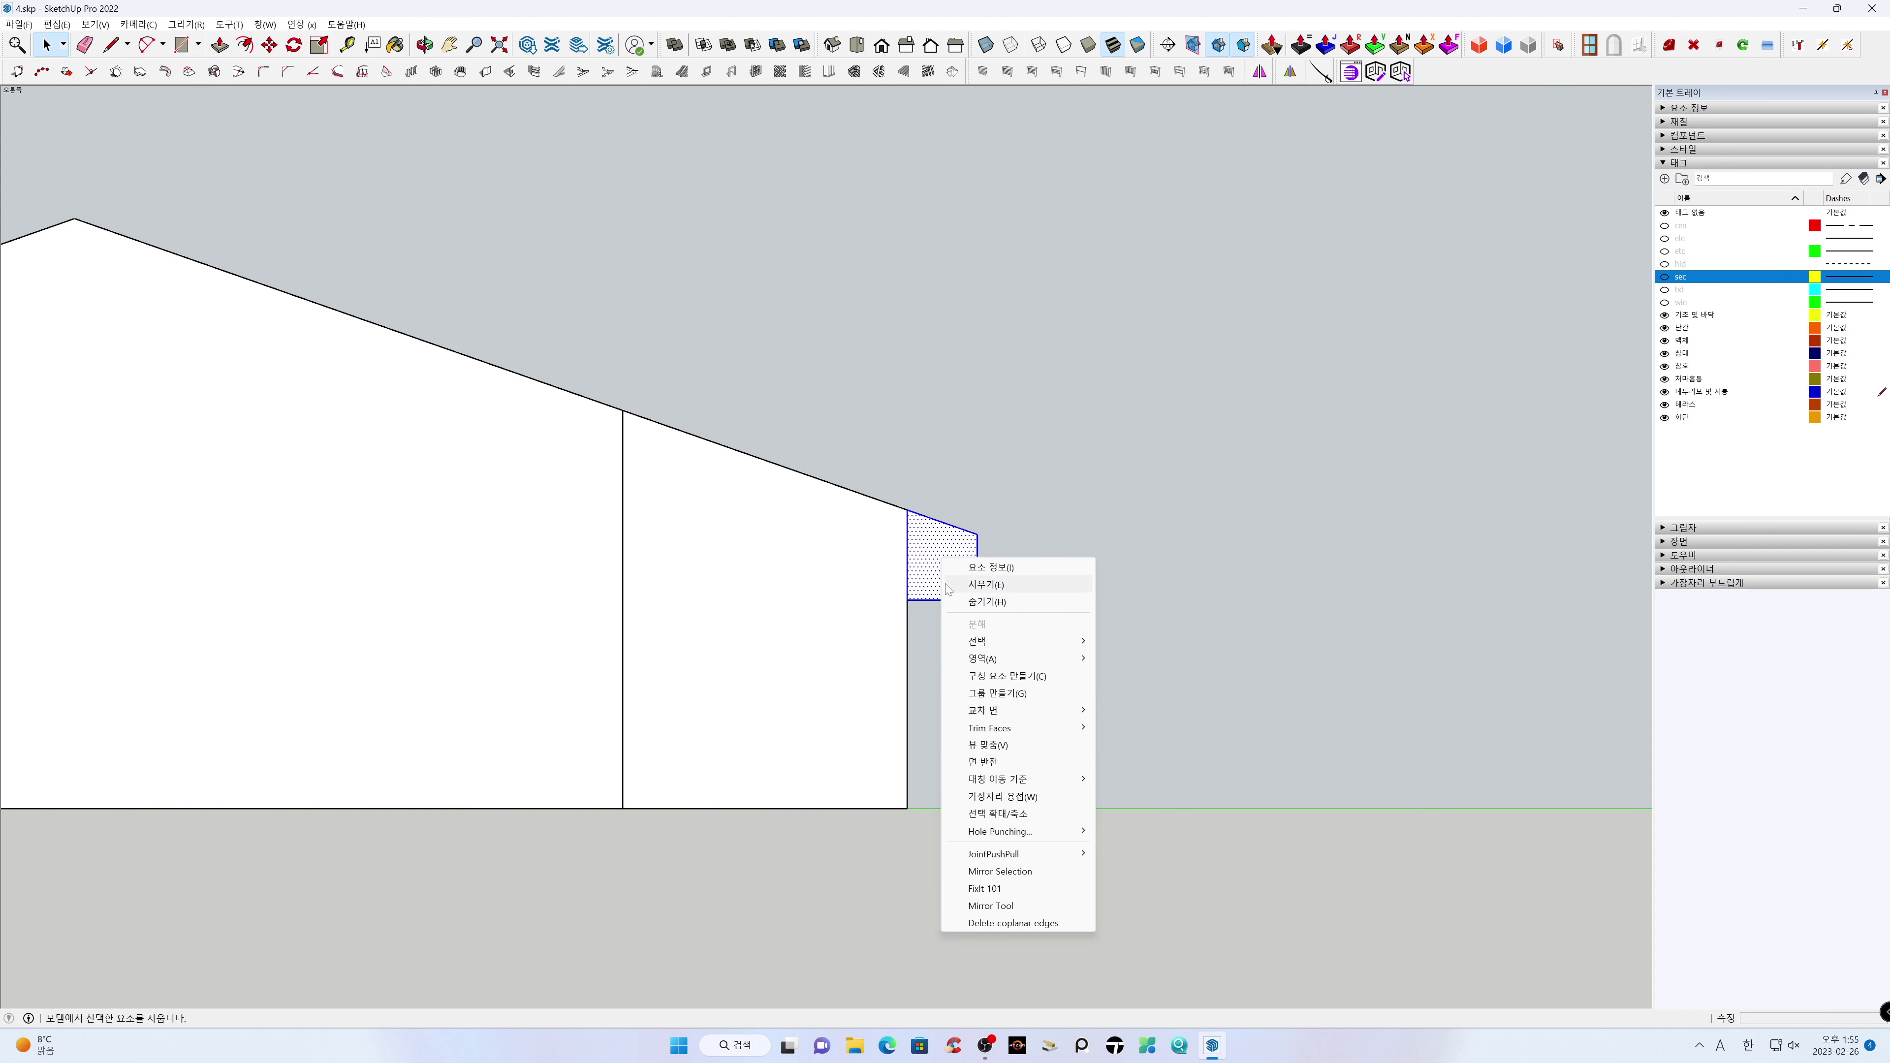
left_click(976, 692)
left_click(1124, 670)
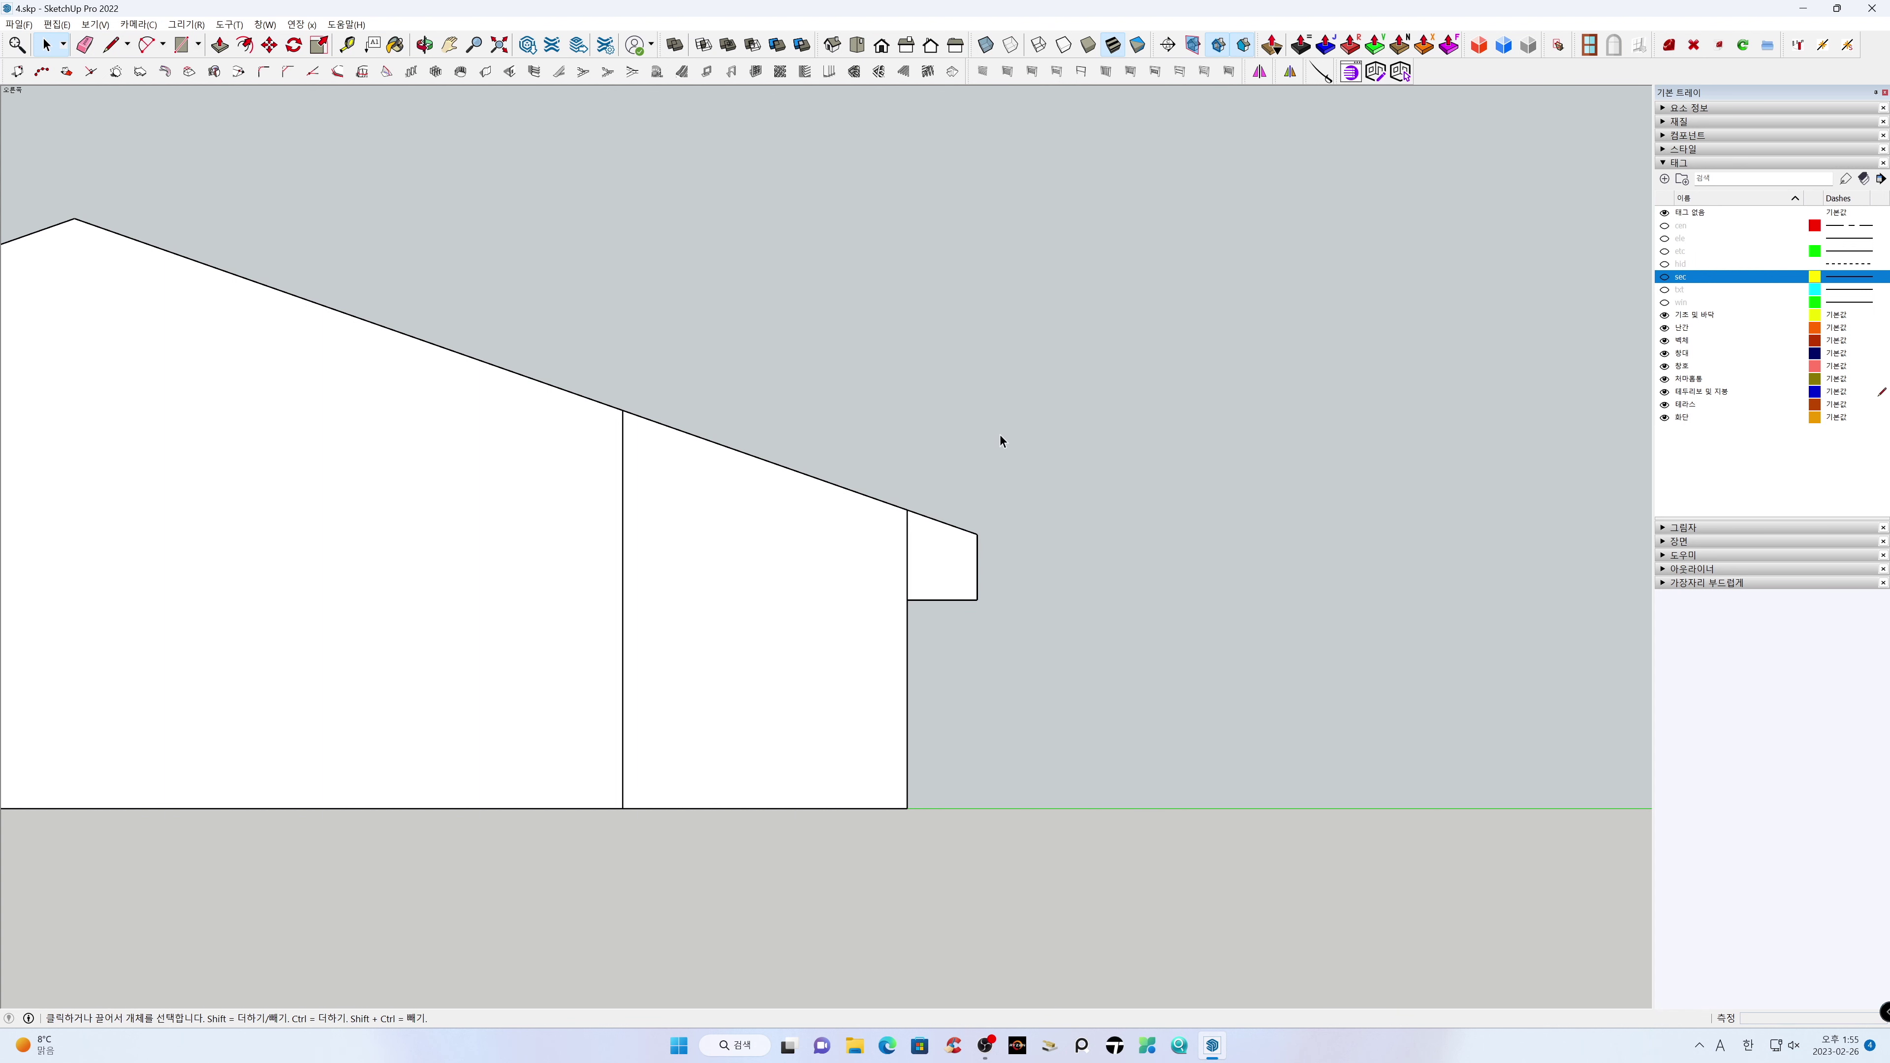
Return to perspective projection in a 3D view showing the gable end and the new eaves profile
left_click(843, 71)
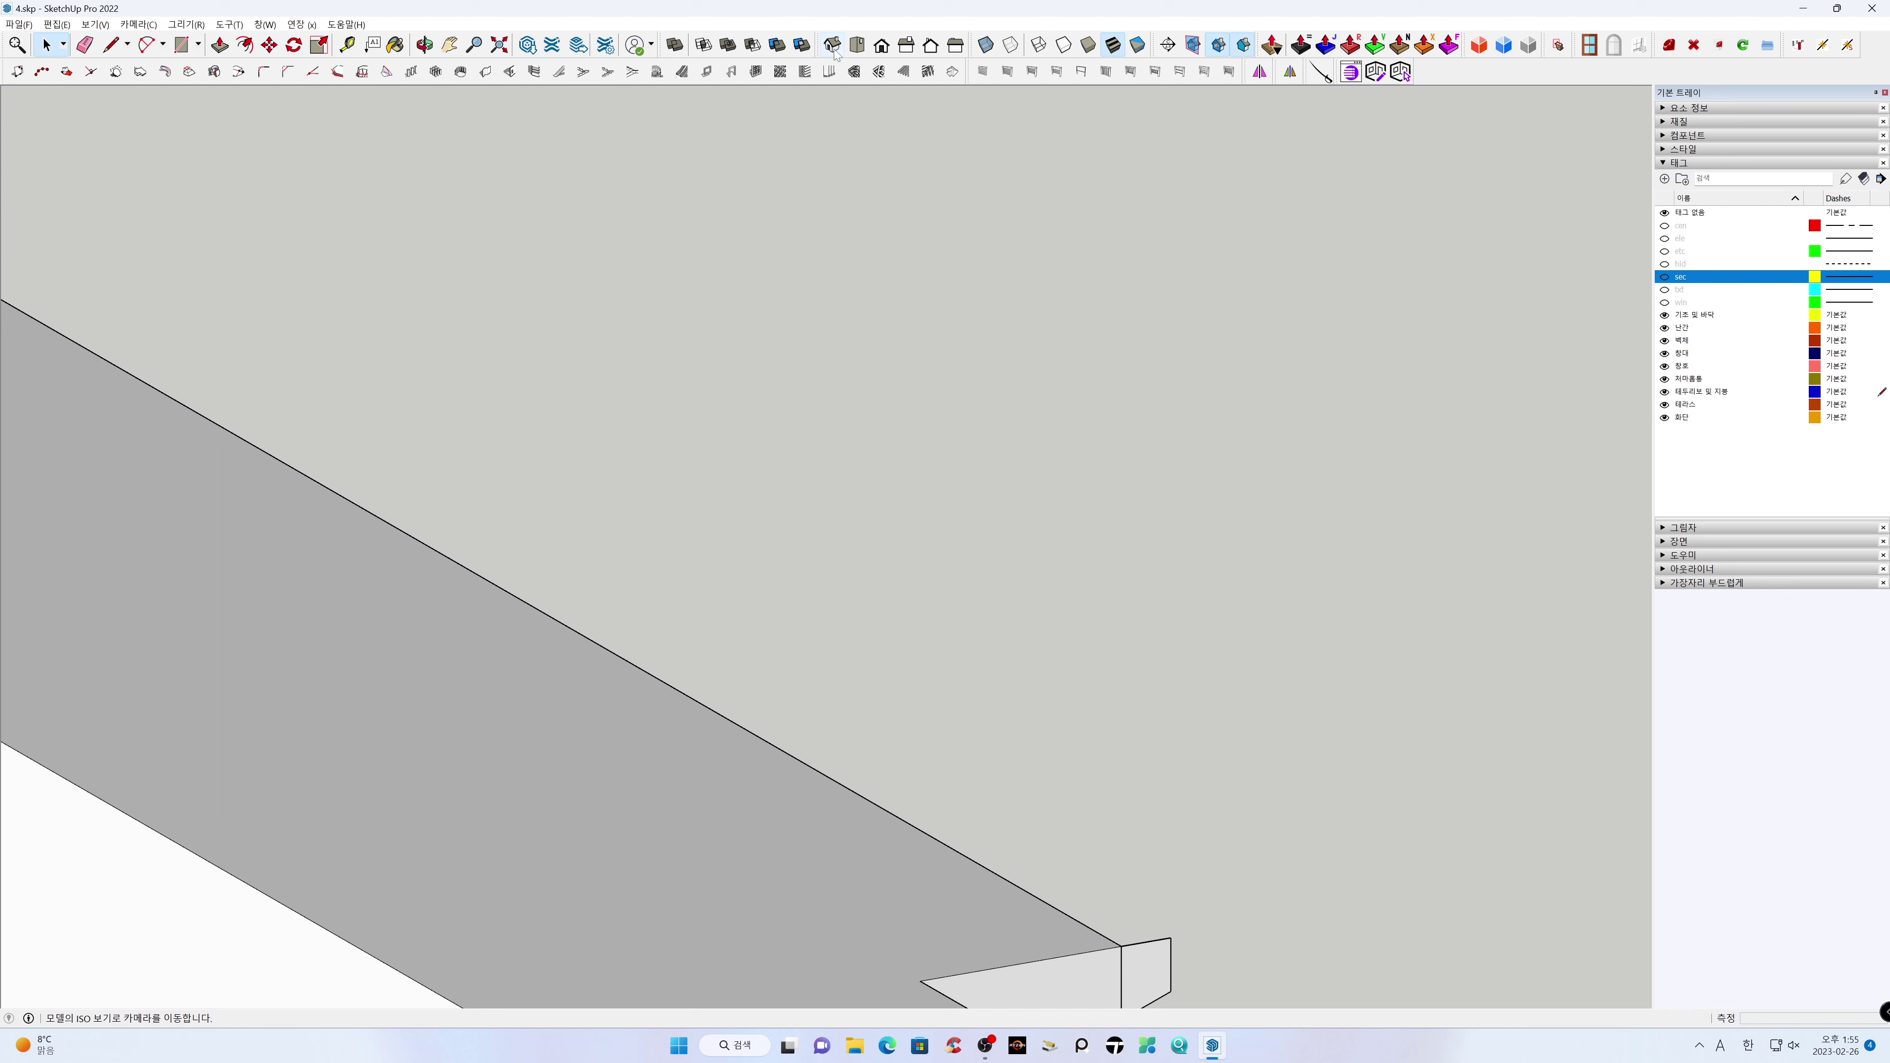
left_click(148, 25)
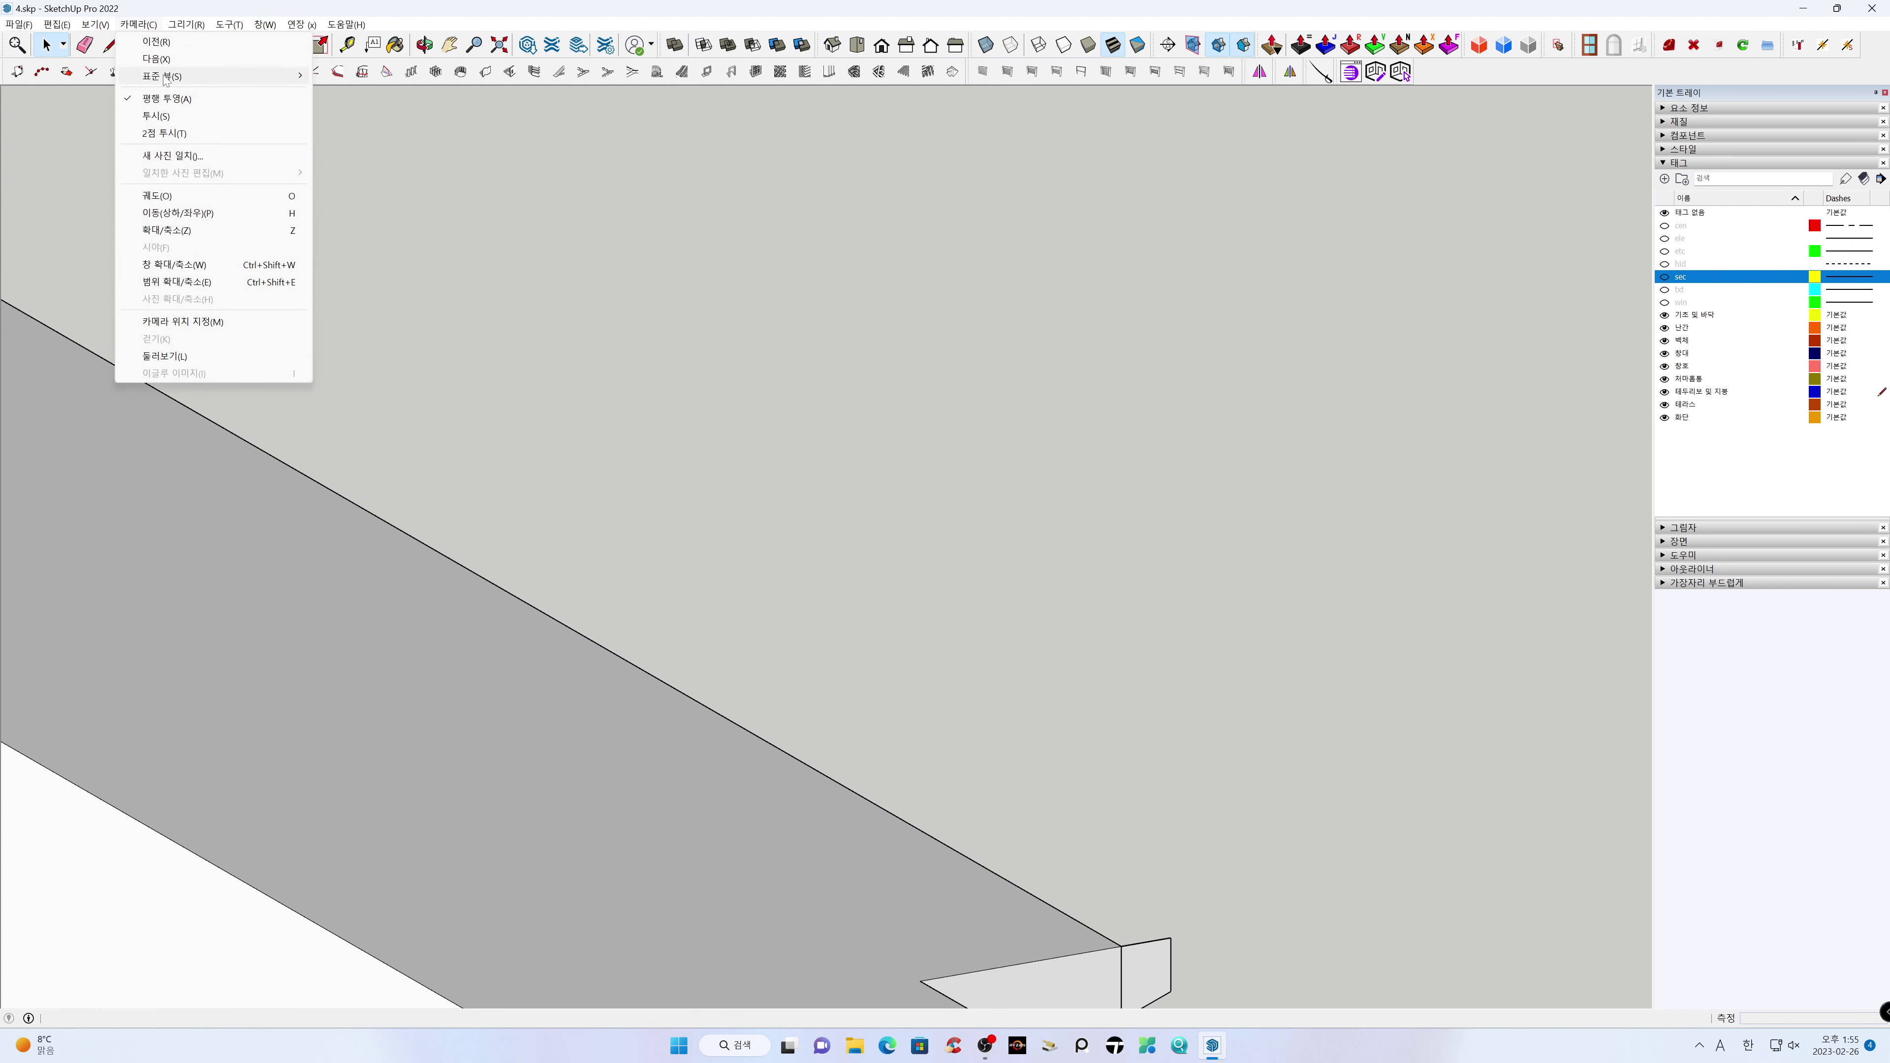
left_click(179, 116)
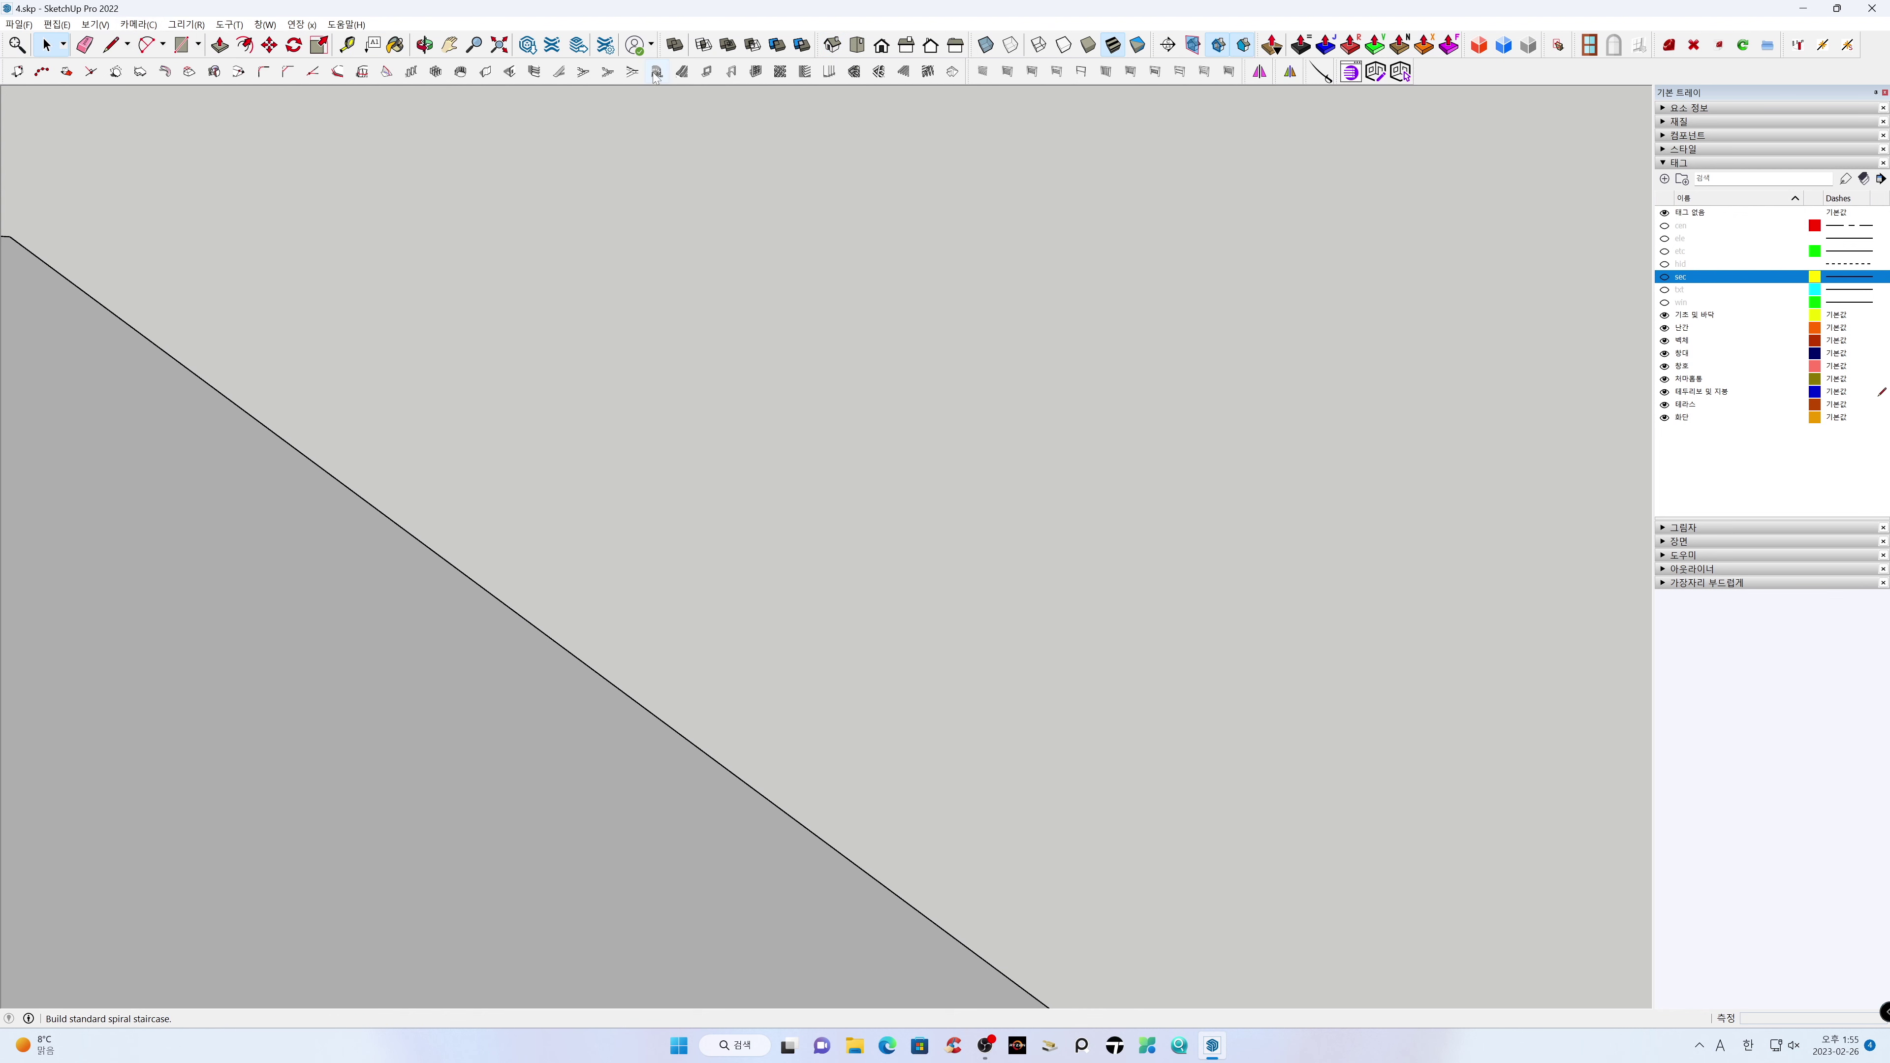
left_click(509, 52)
middle_click_drag(1413, 514, 620, 444)
middle_click_drag(1087, 686, 1287, 755)
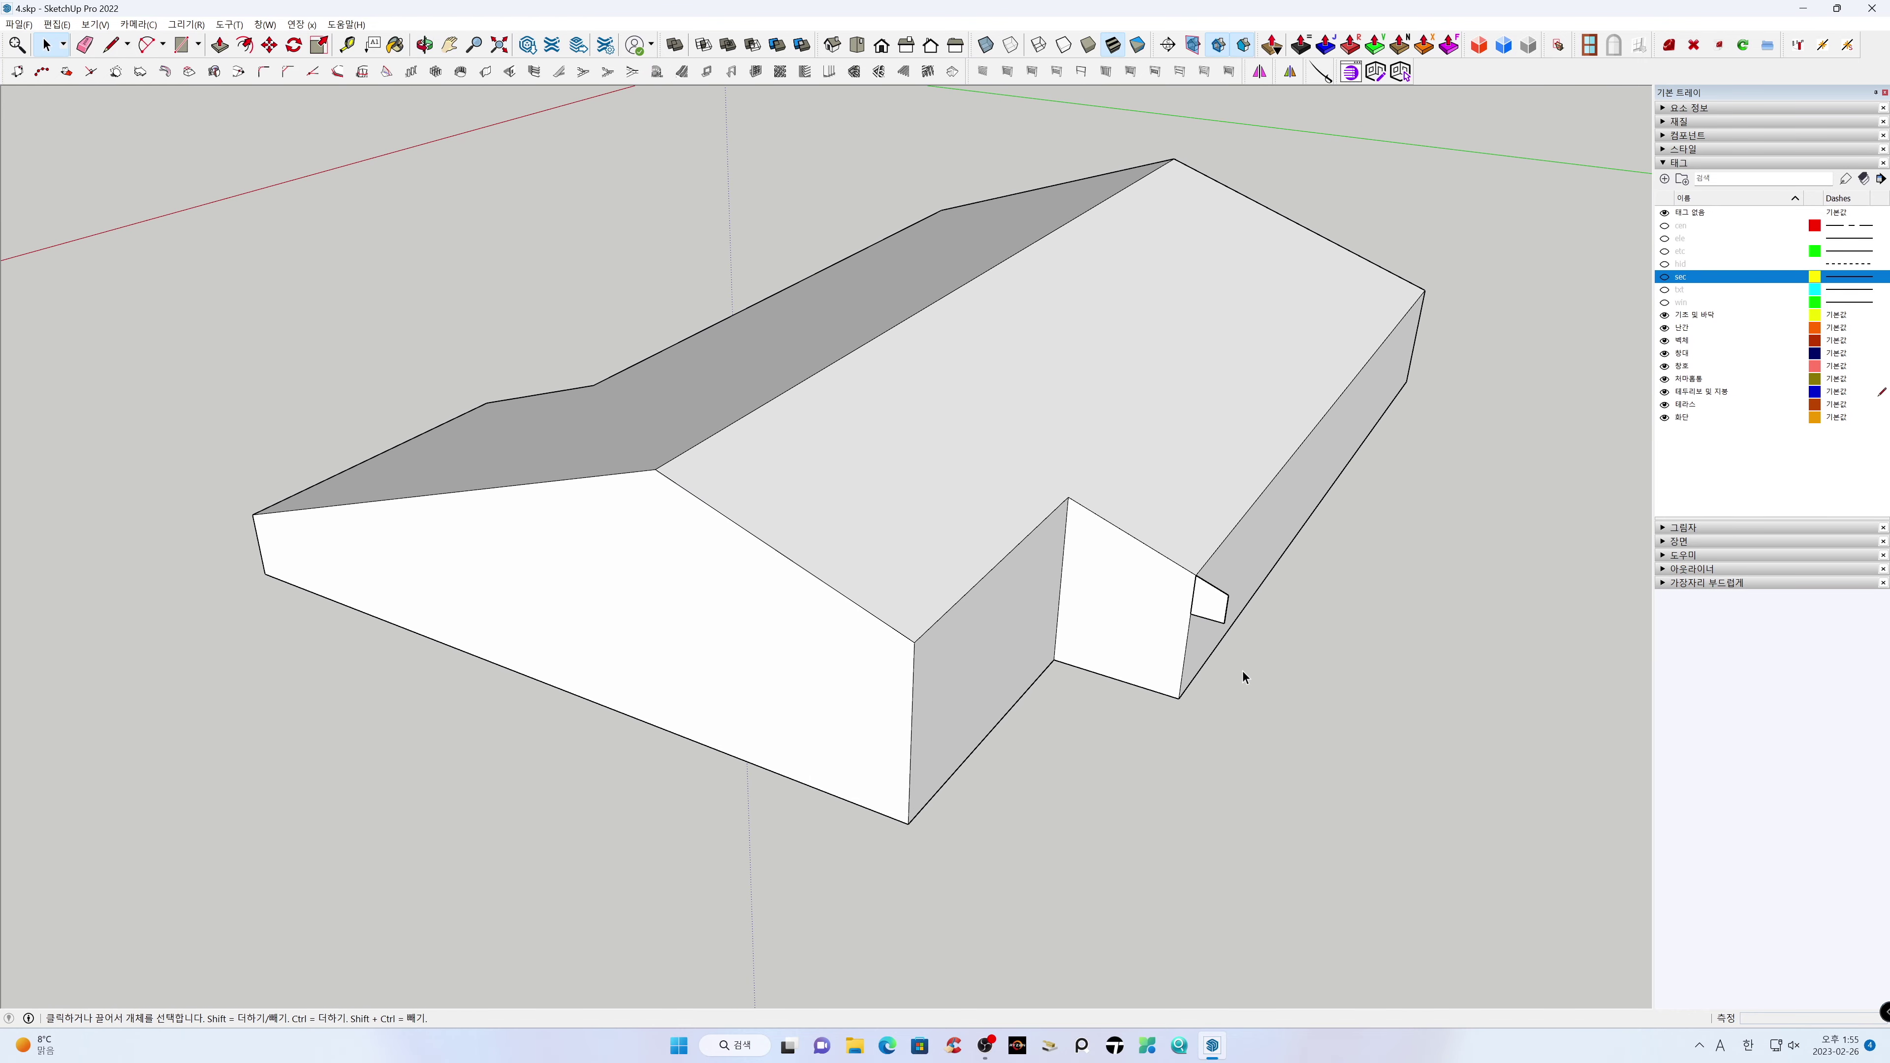
Copy the eaves profile group from its roof corner to the matching eave corner of the front gable
key("m")
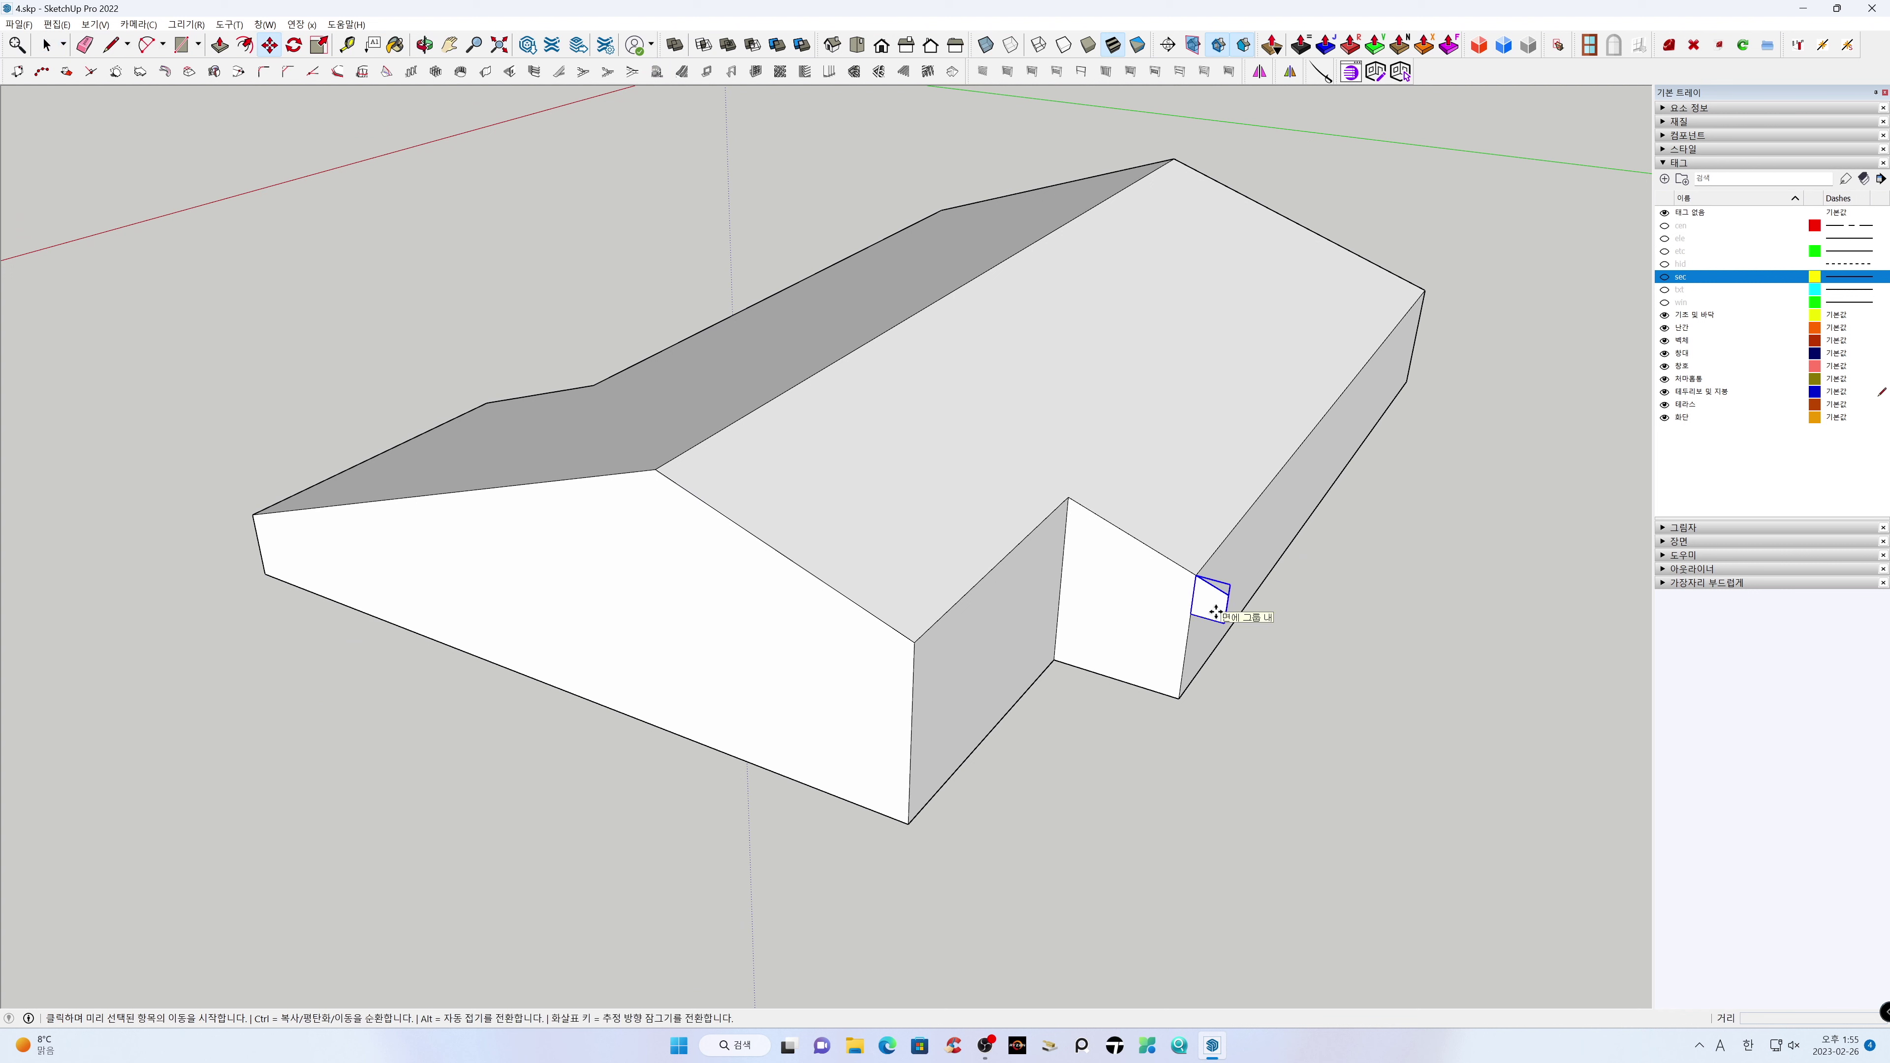
left_click(1196, 577)
key("ctrl")
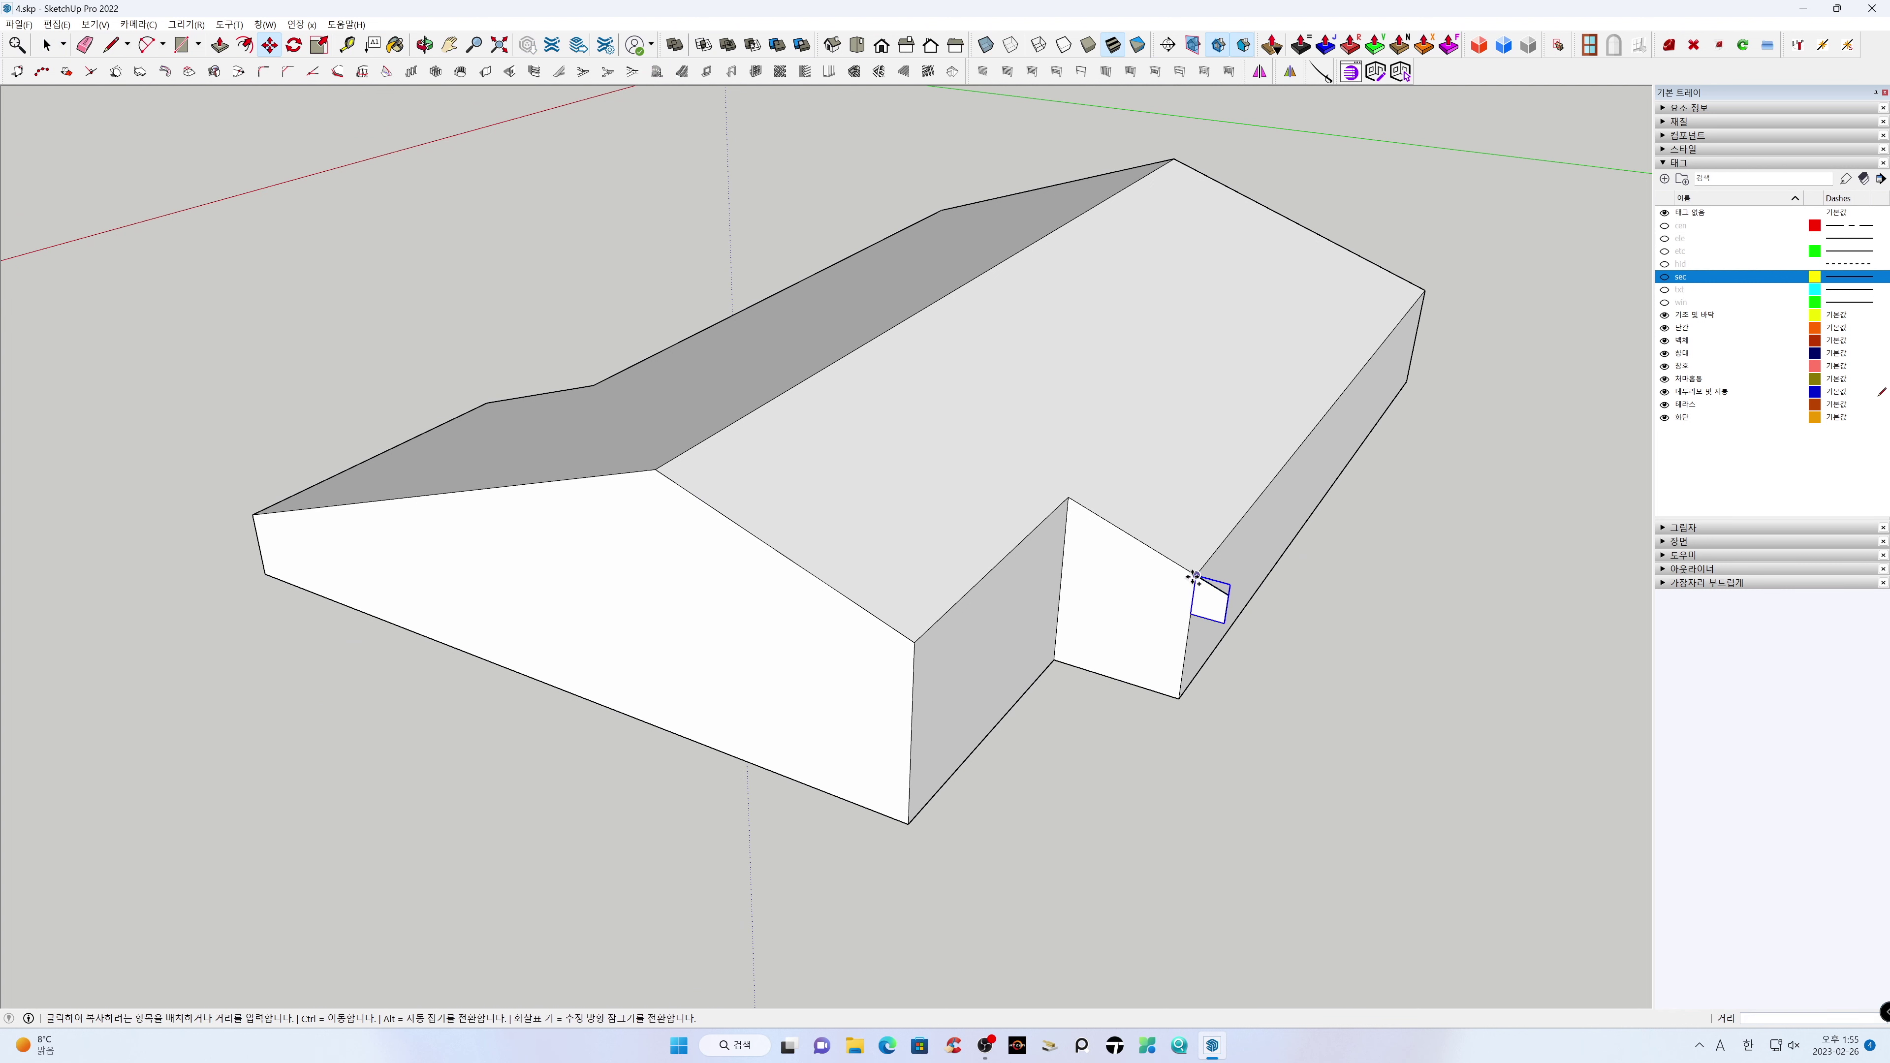
left_click(914, 642)
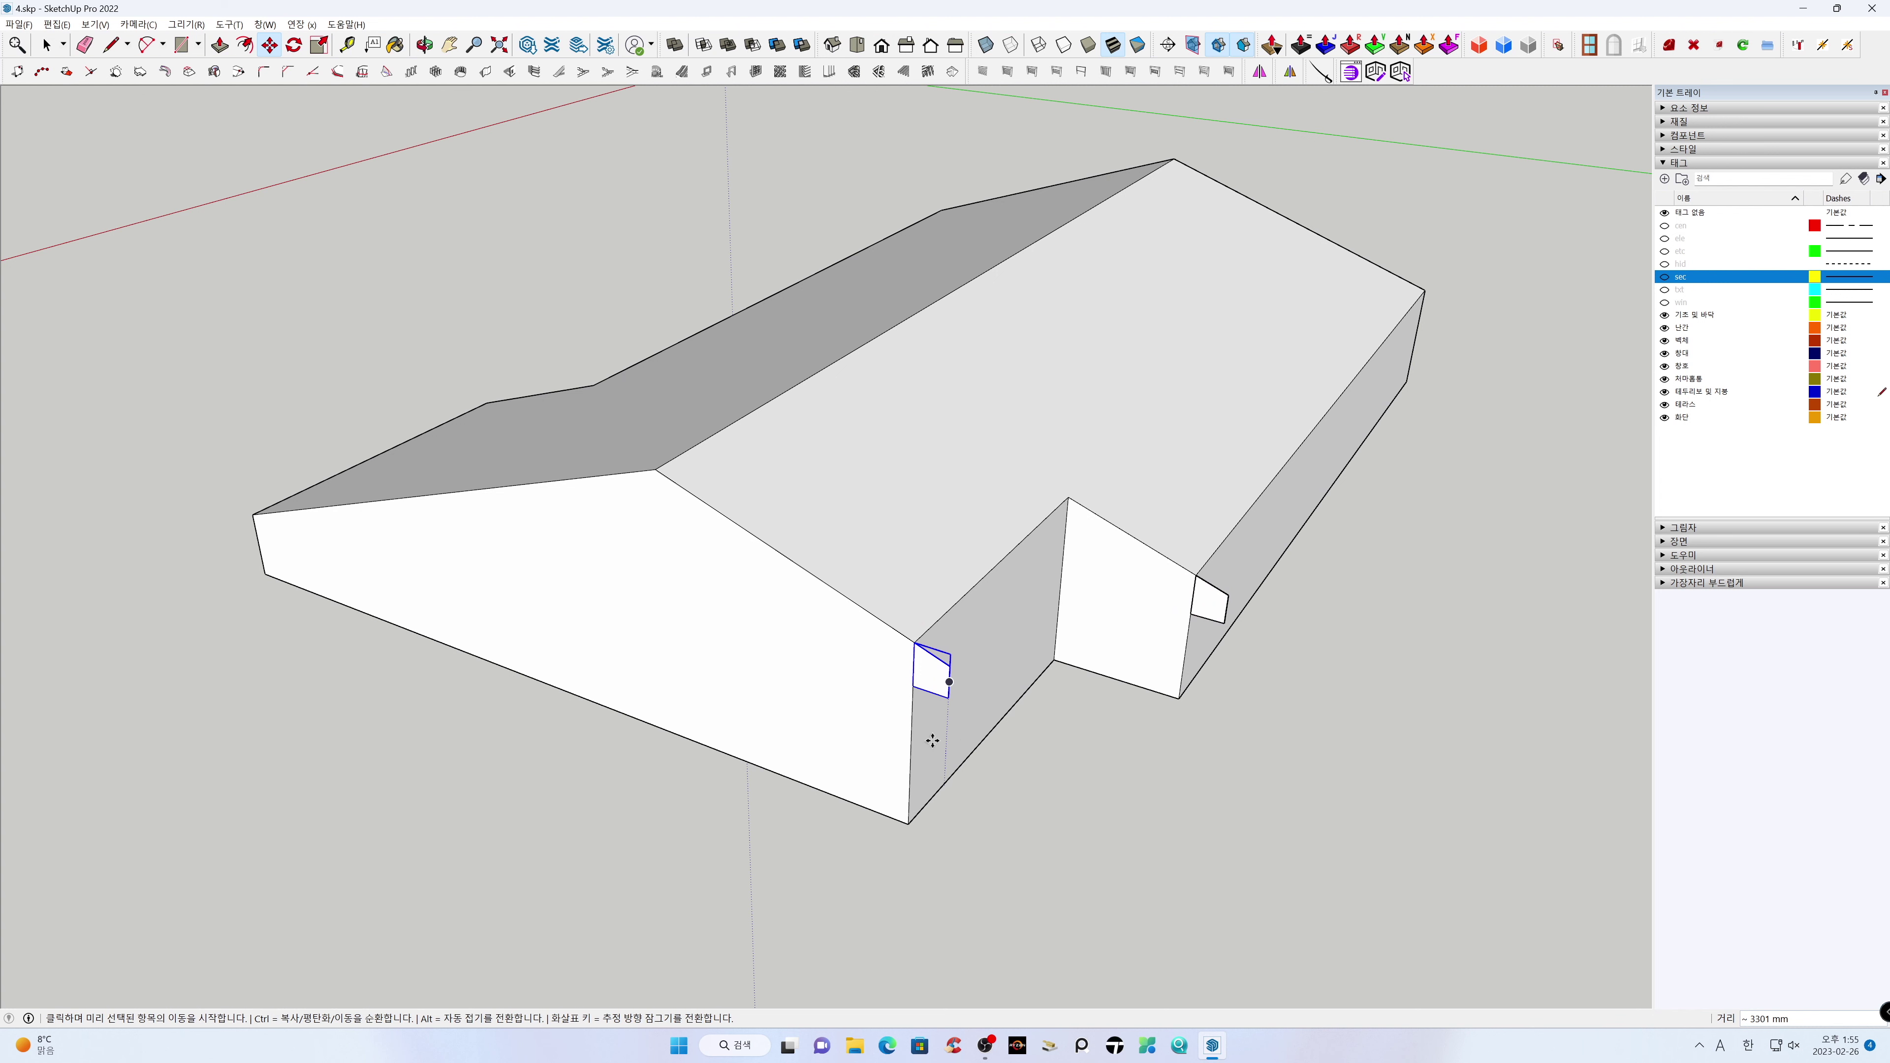
Copy the front profile group along the green axis to beyond the opposite eave of the house
left_click(932, 668)
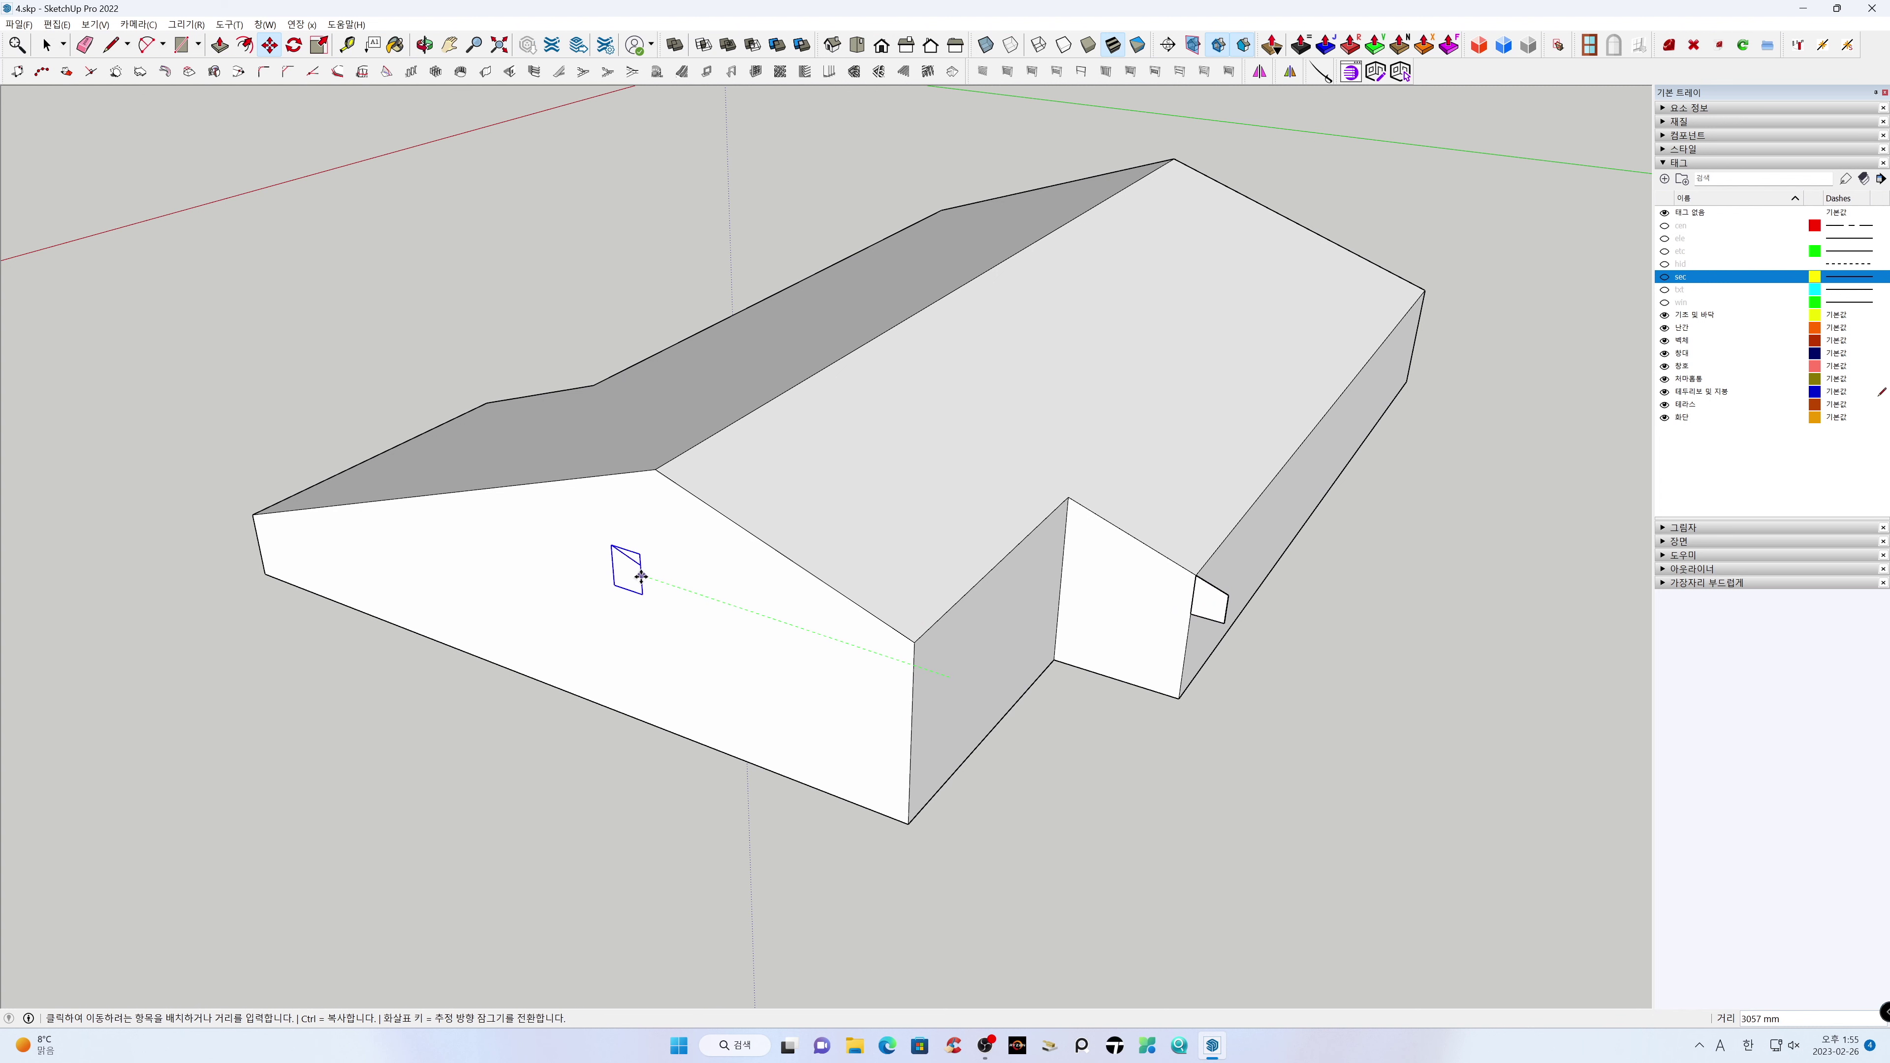
key("ctrl")
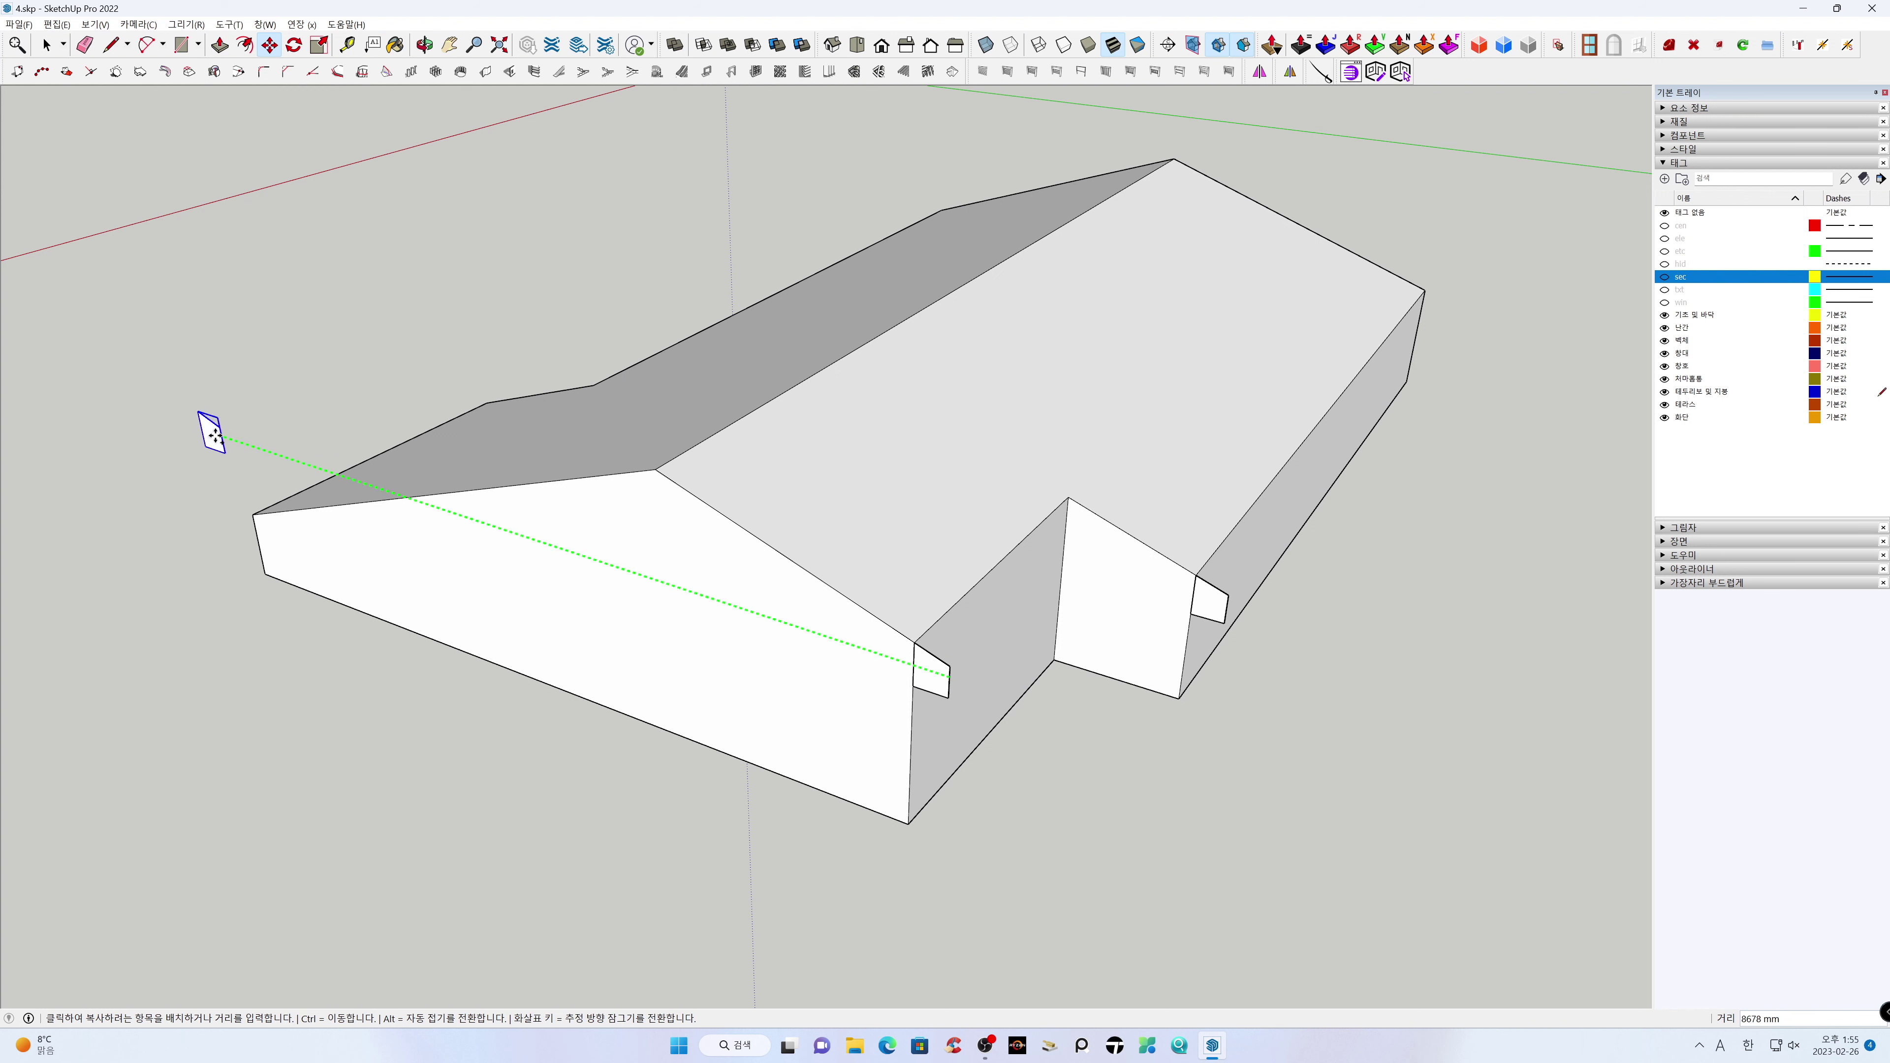
left_click(201, 430)
key("space")
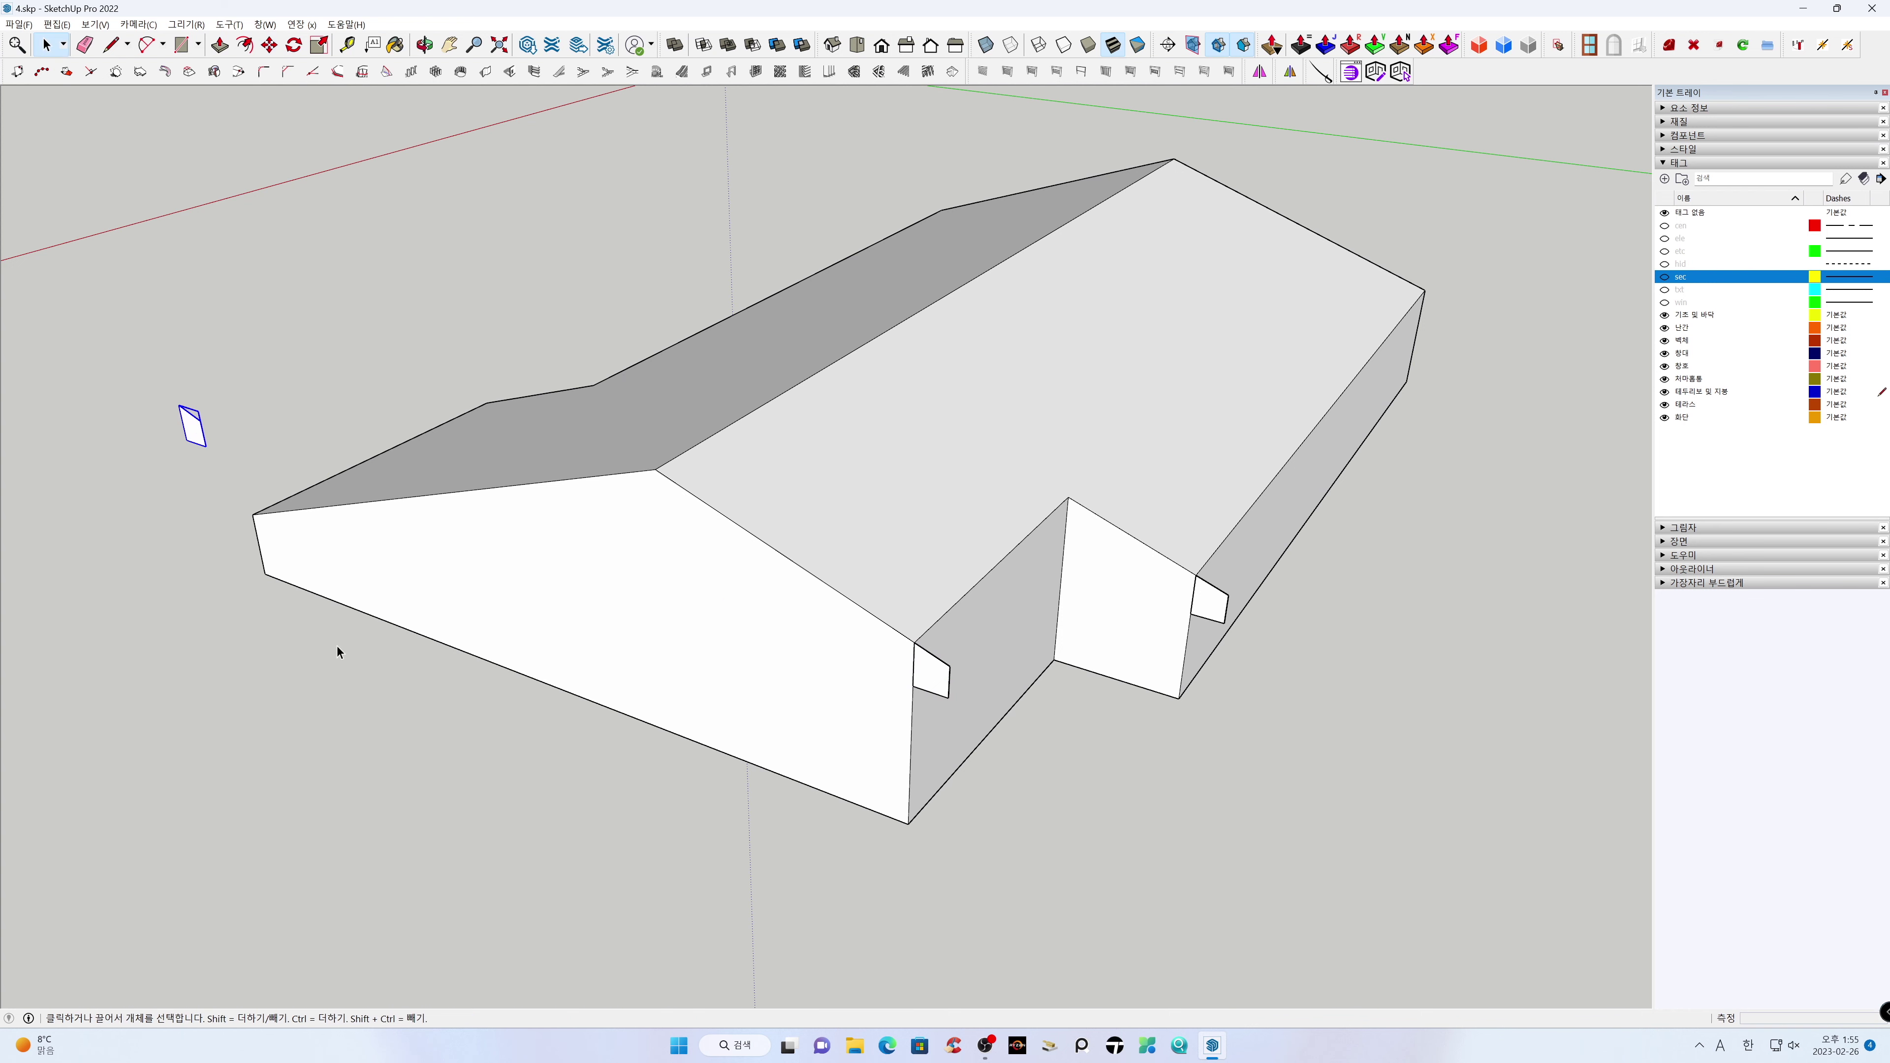
Flip the copied profile group on the opposite side along the group's green axis
middle_click_drag(406, 731, 1221, 737)
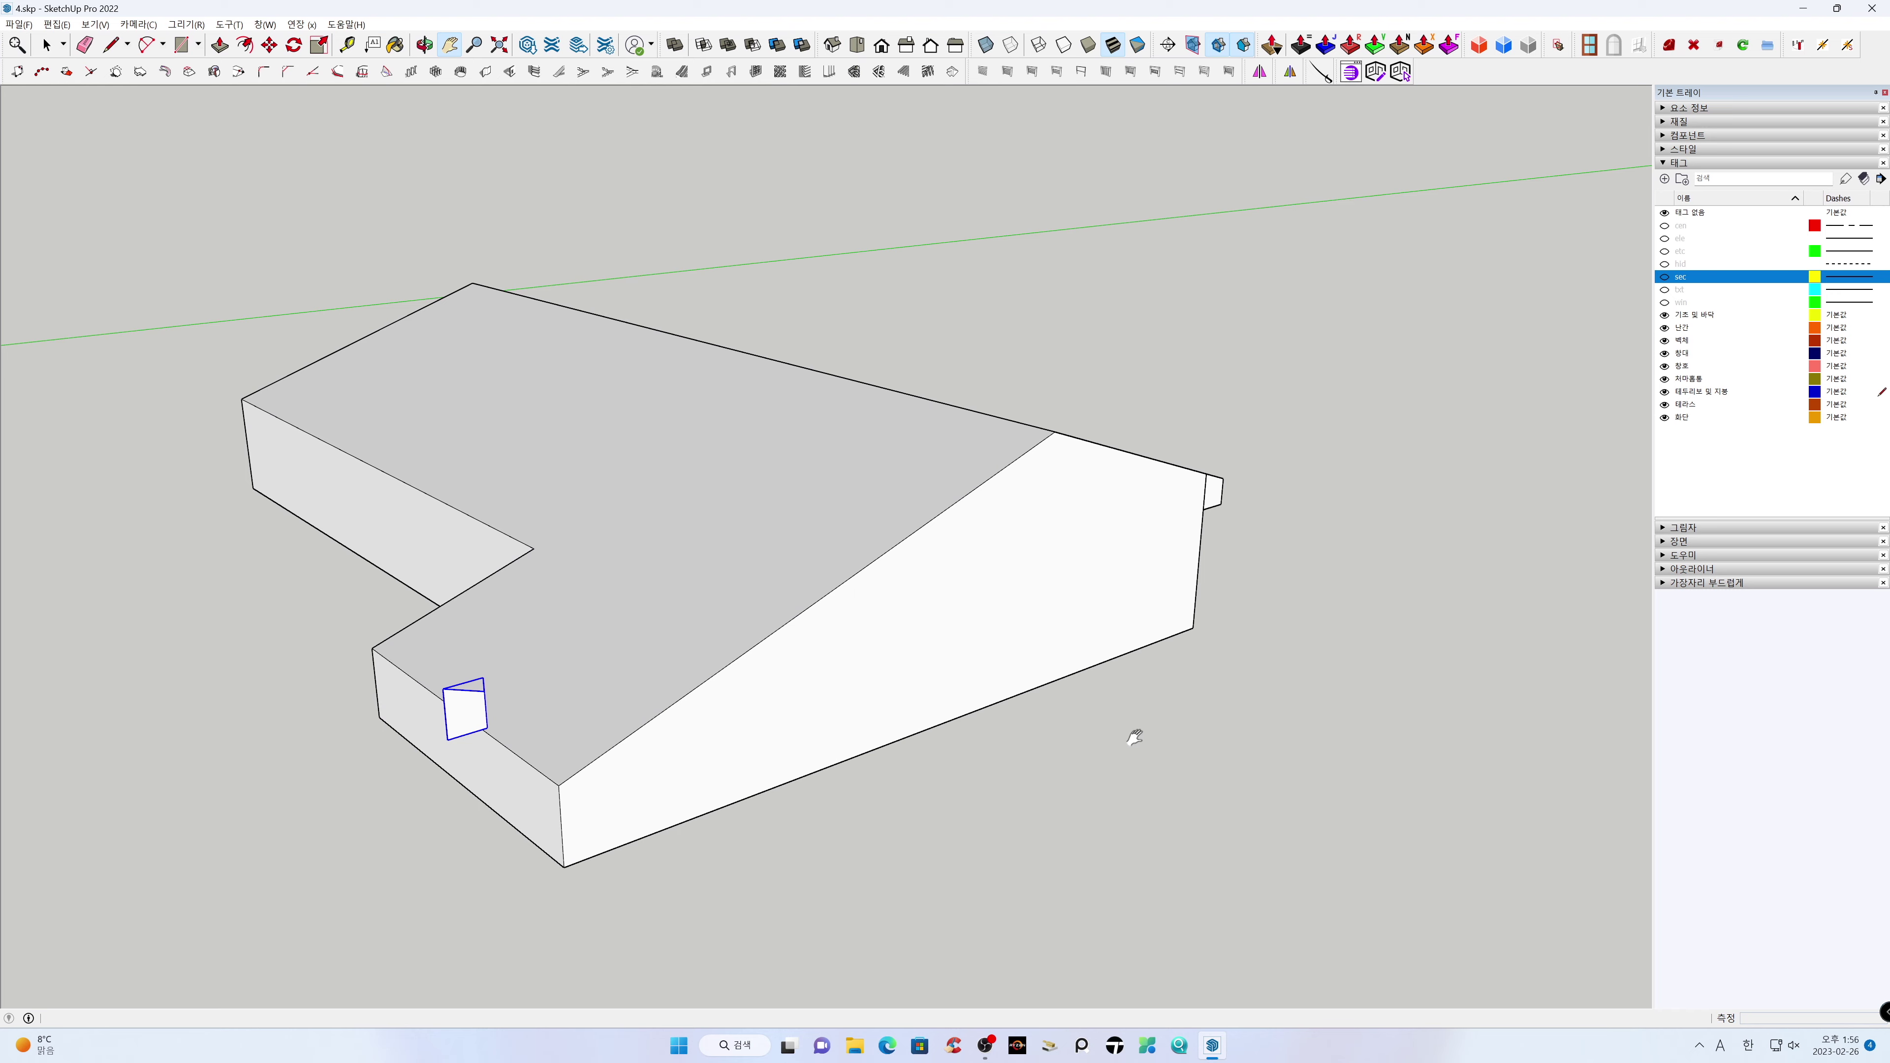
middle_click_drag(1084, 732, 1182, 705, "shift")
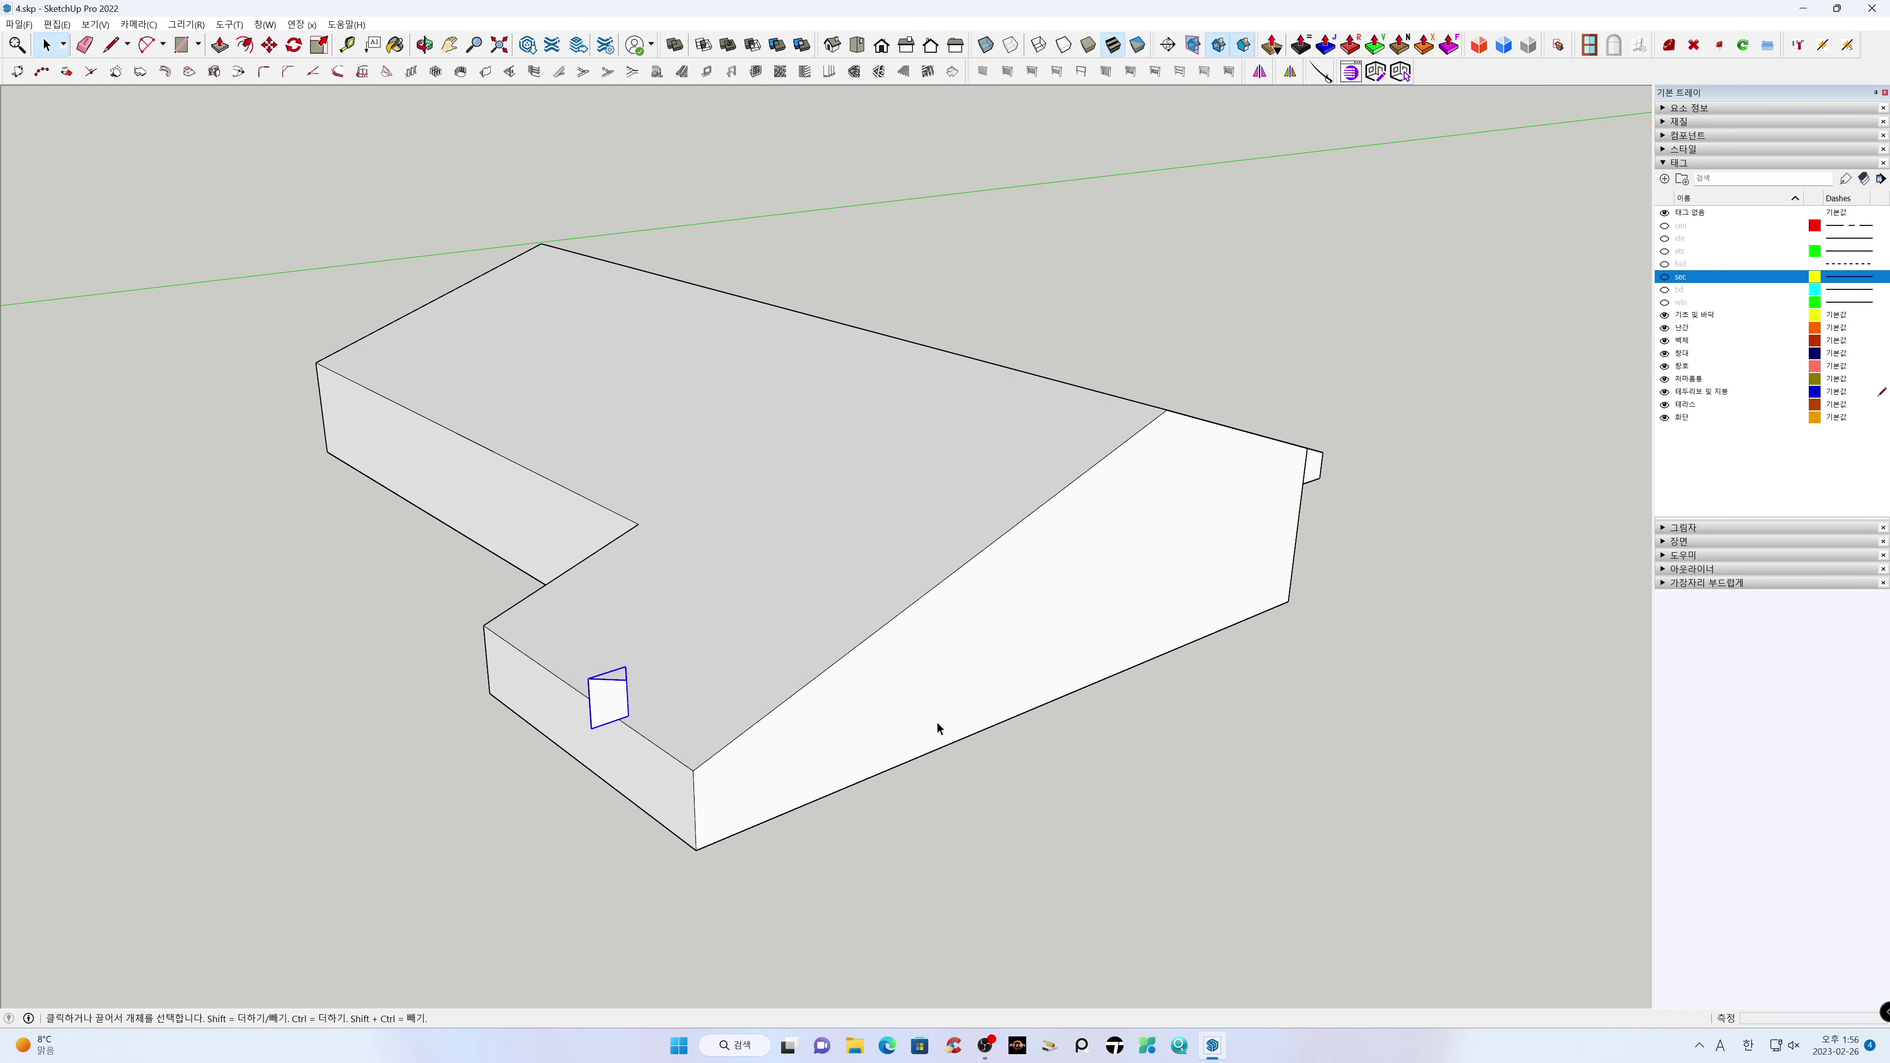
right_click(607, 701)
mouse_move(698, 567)
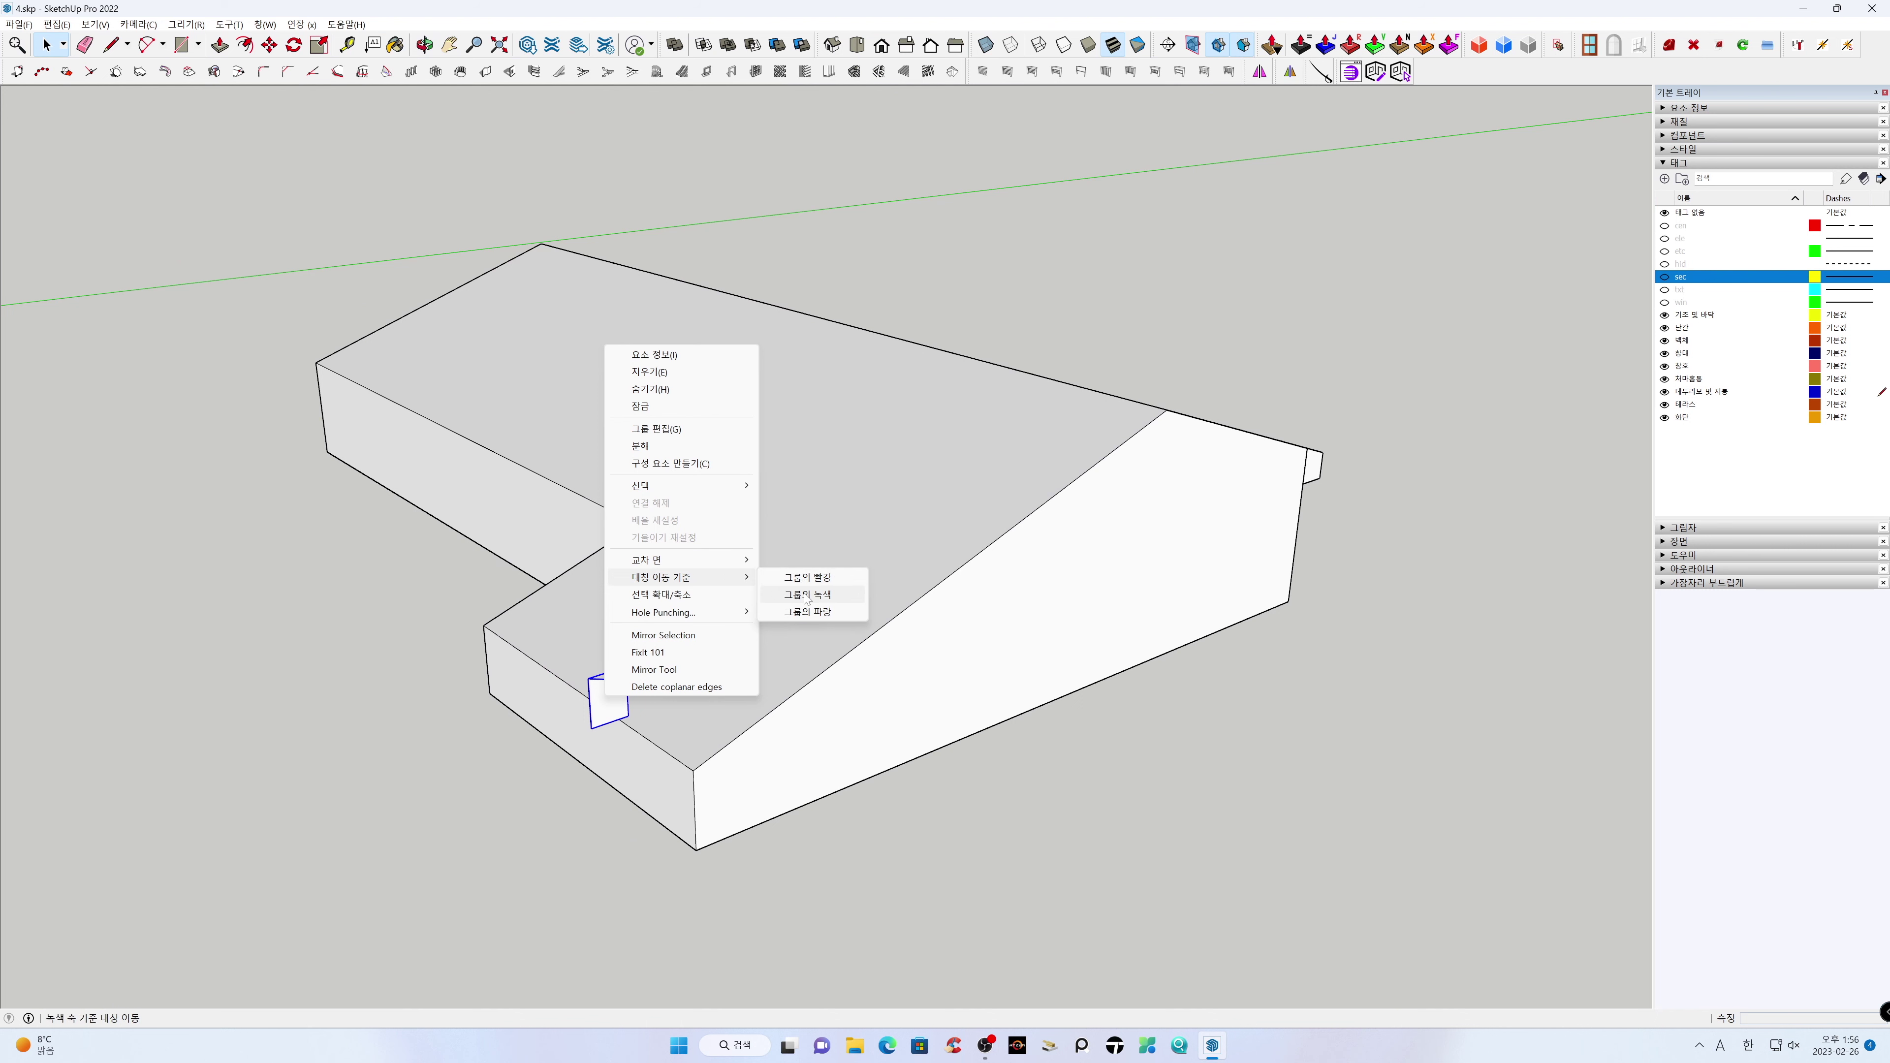
left_click(802, 598)
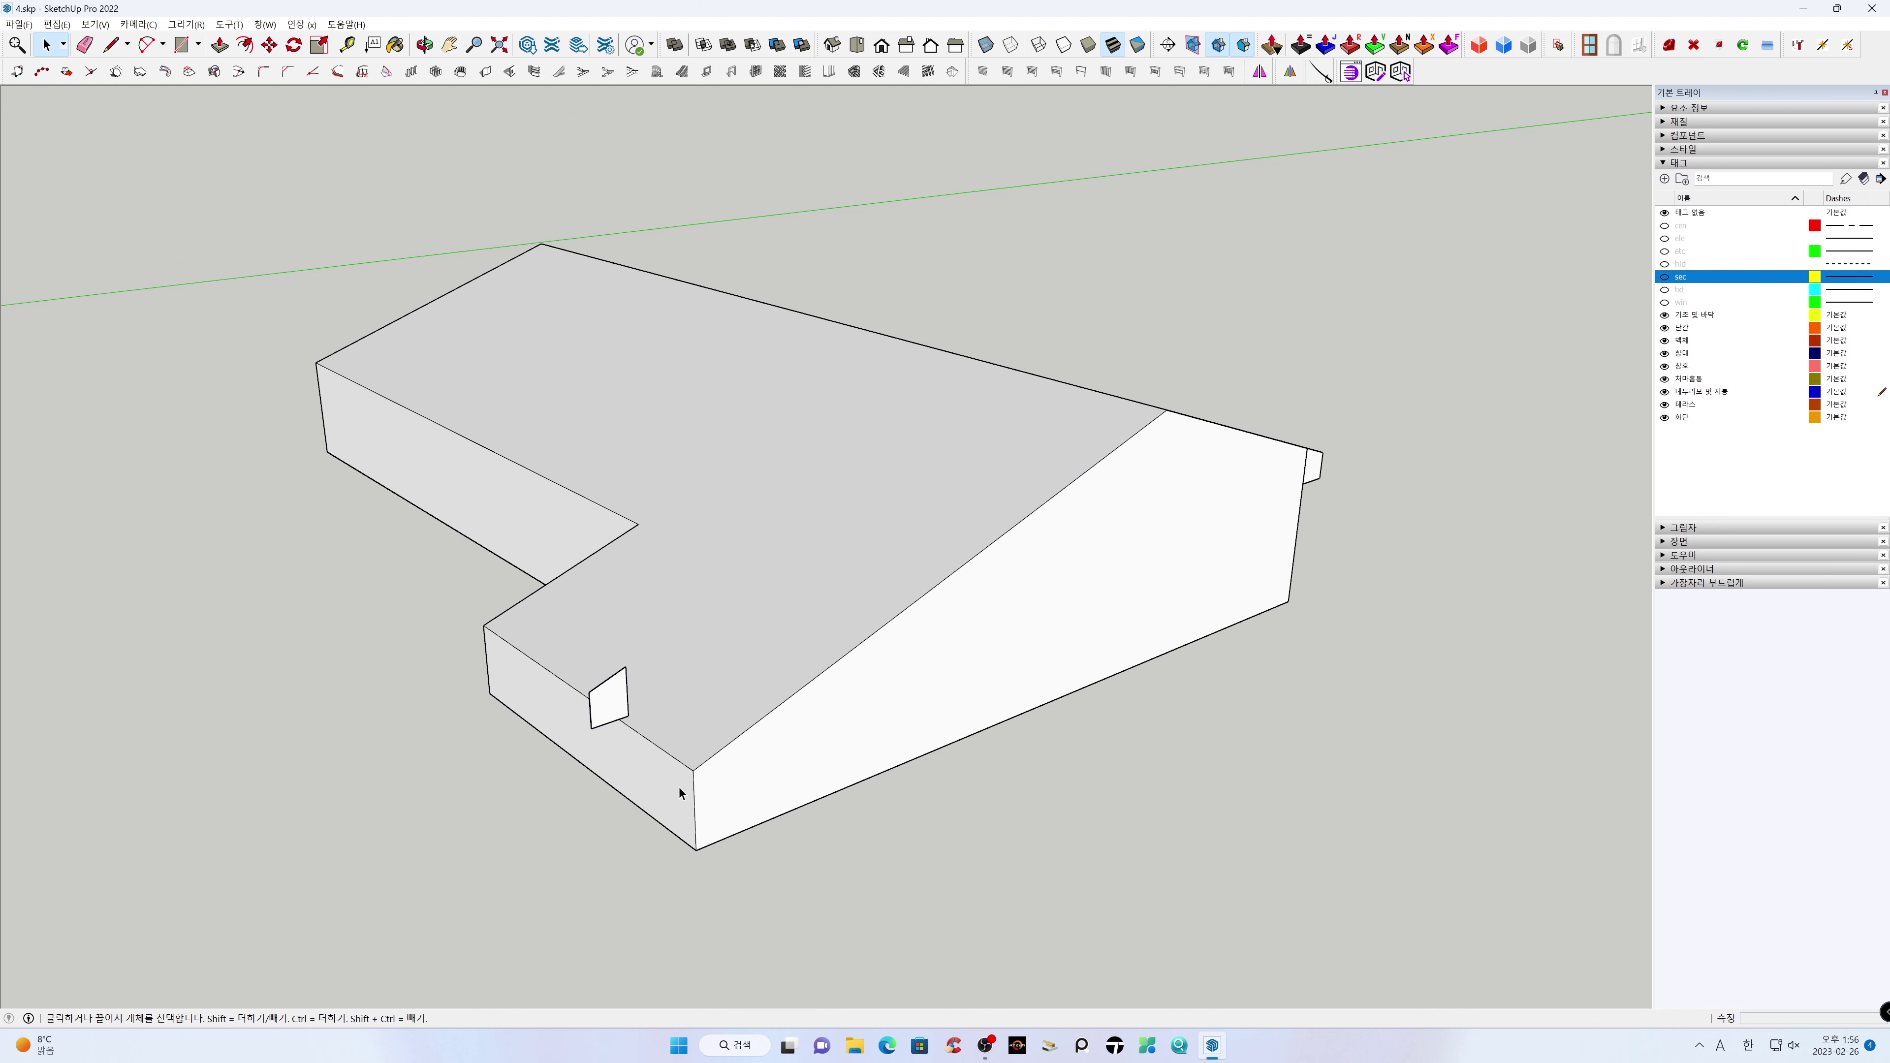
Move the flipped profile by its top inner corner onto the front gable's low eave corner
middle_click_drag(870, 857, 991, 758, "shift")
scroll(881, 737, "up", 1)
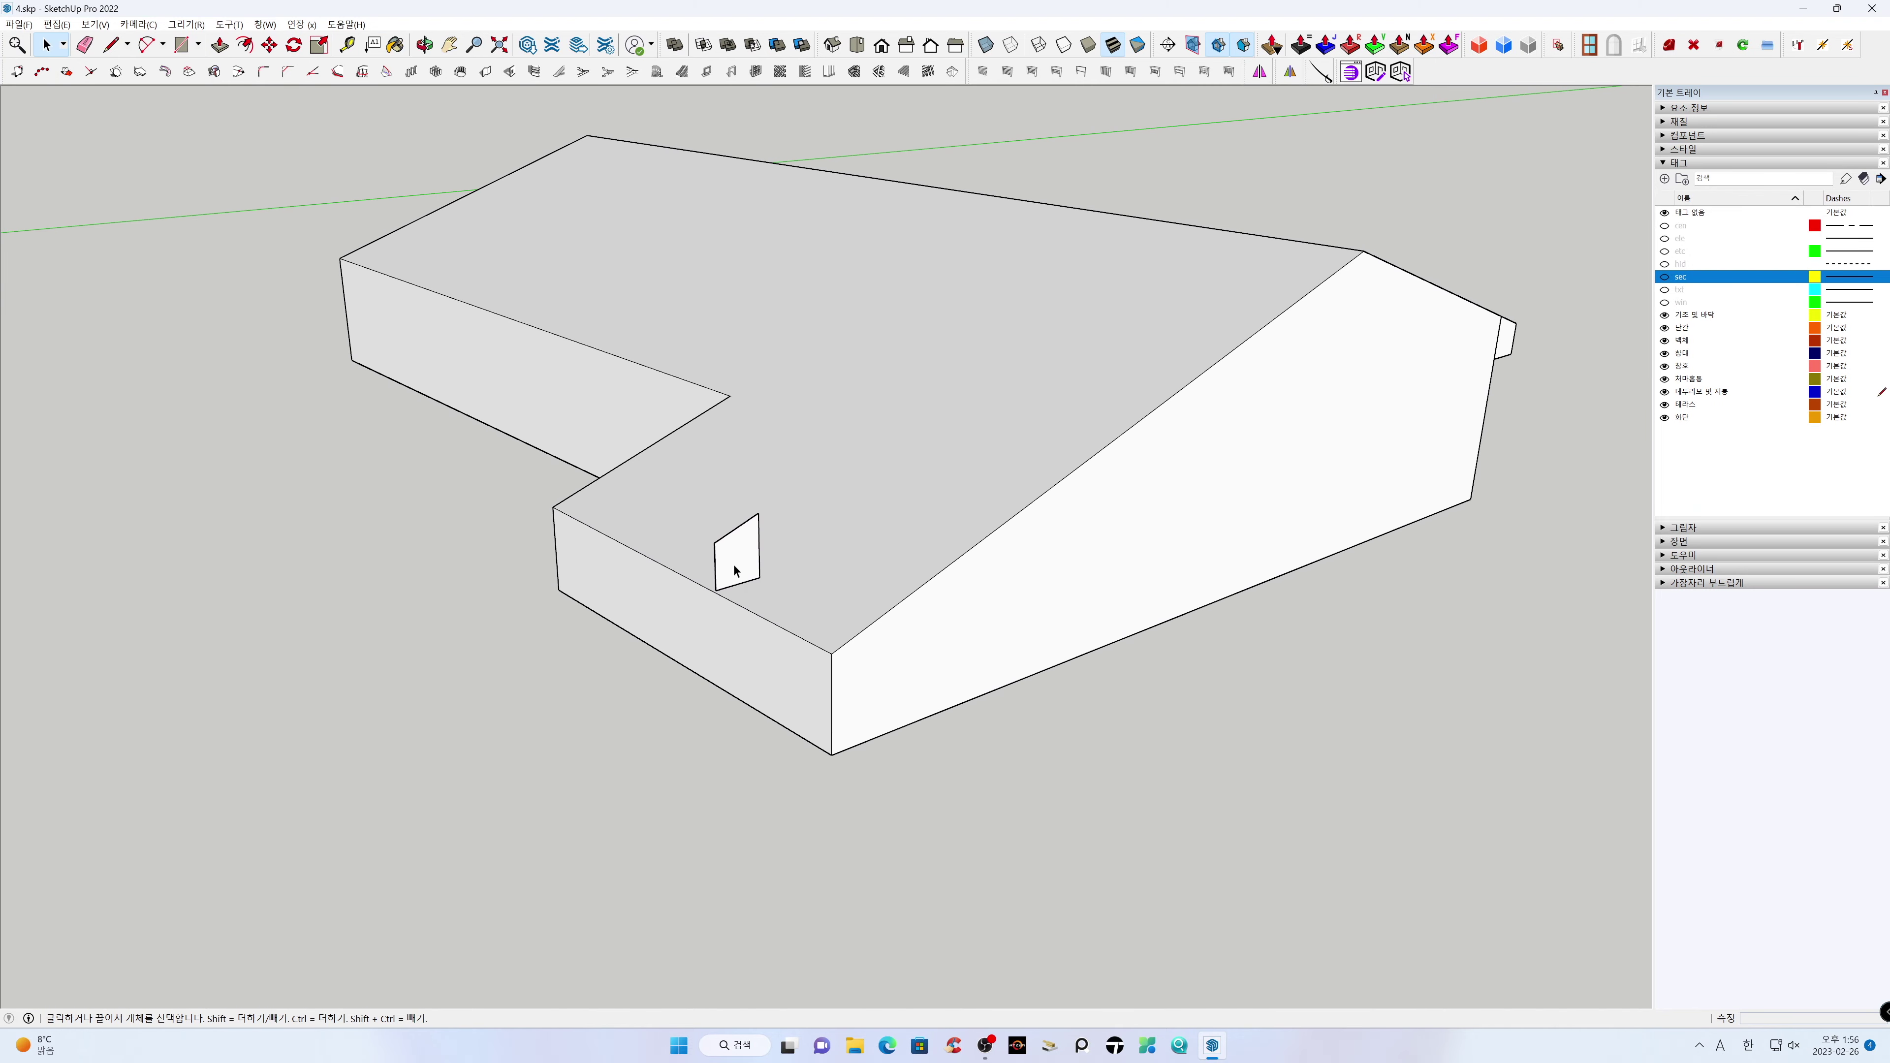
key("m")
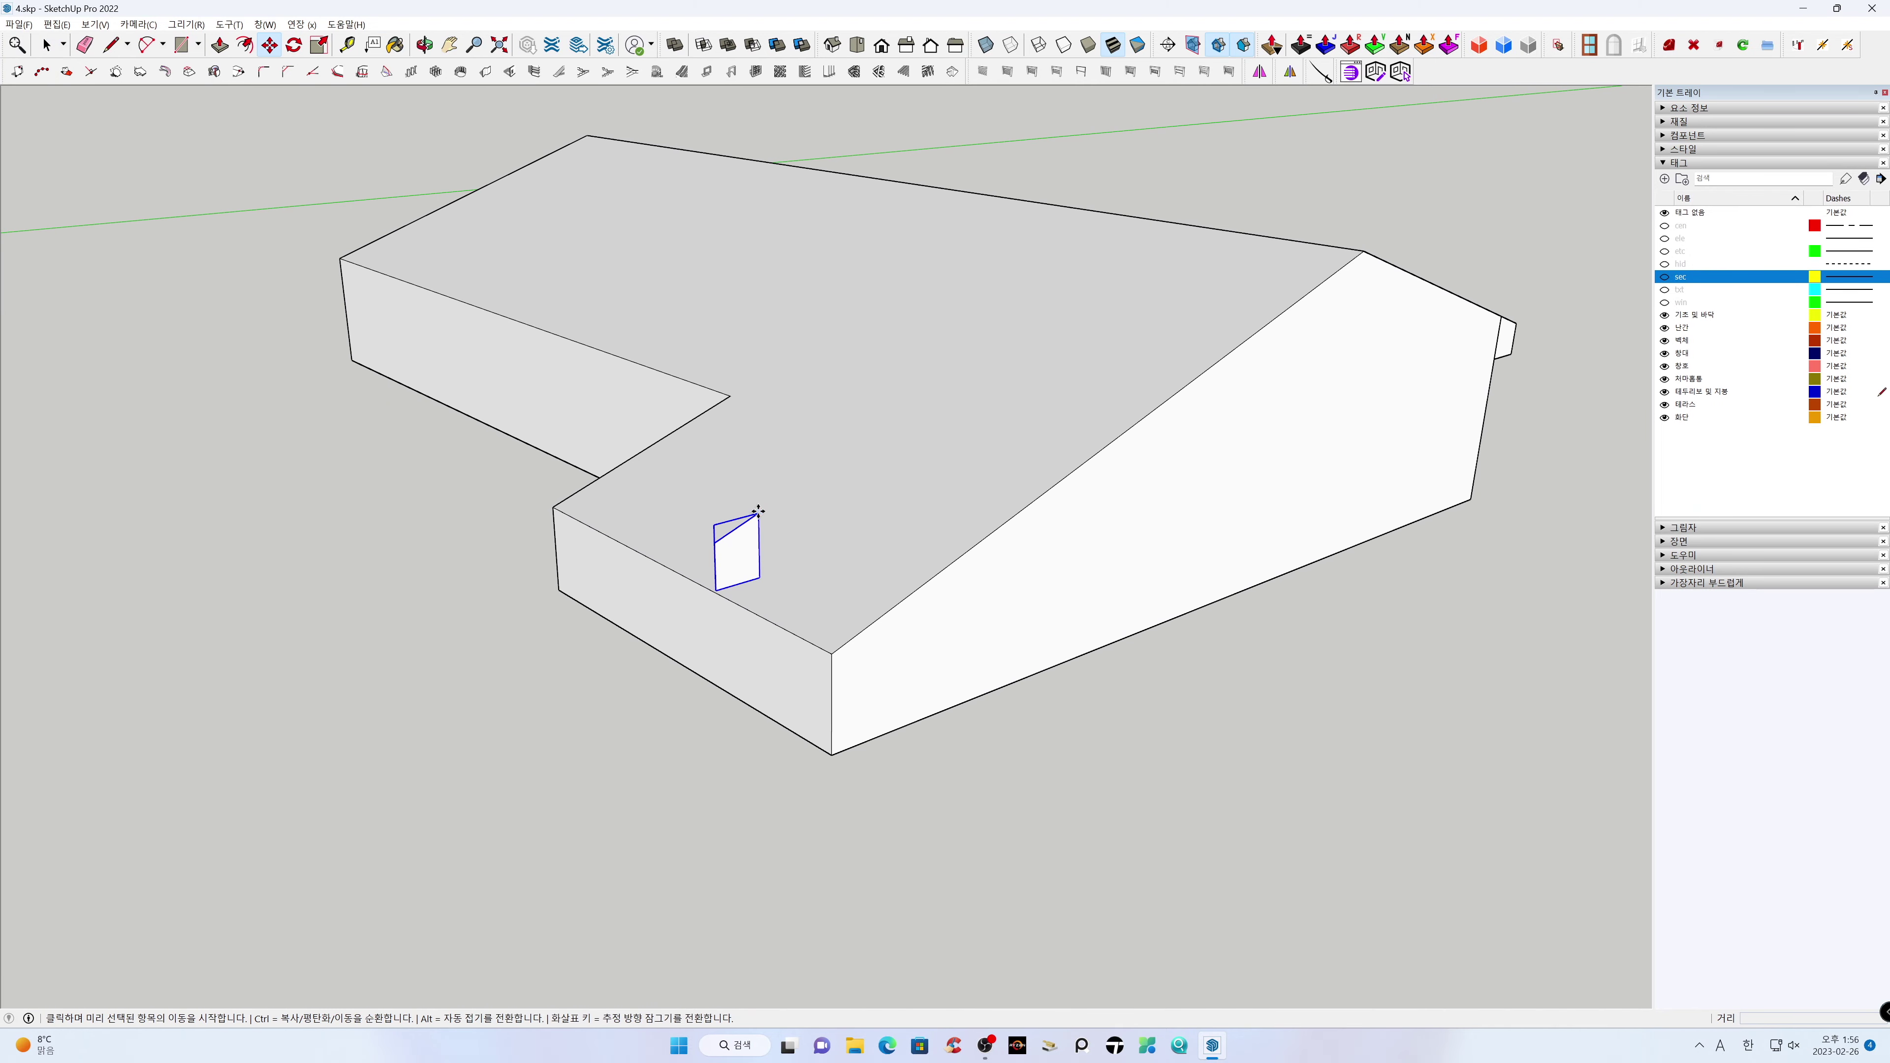
left_click(758, 514)
left_click(831, 654)
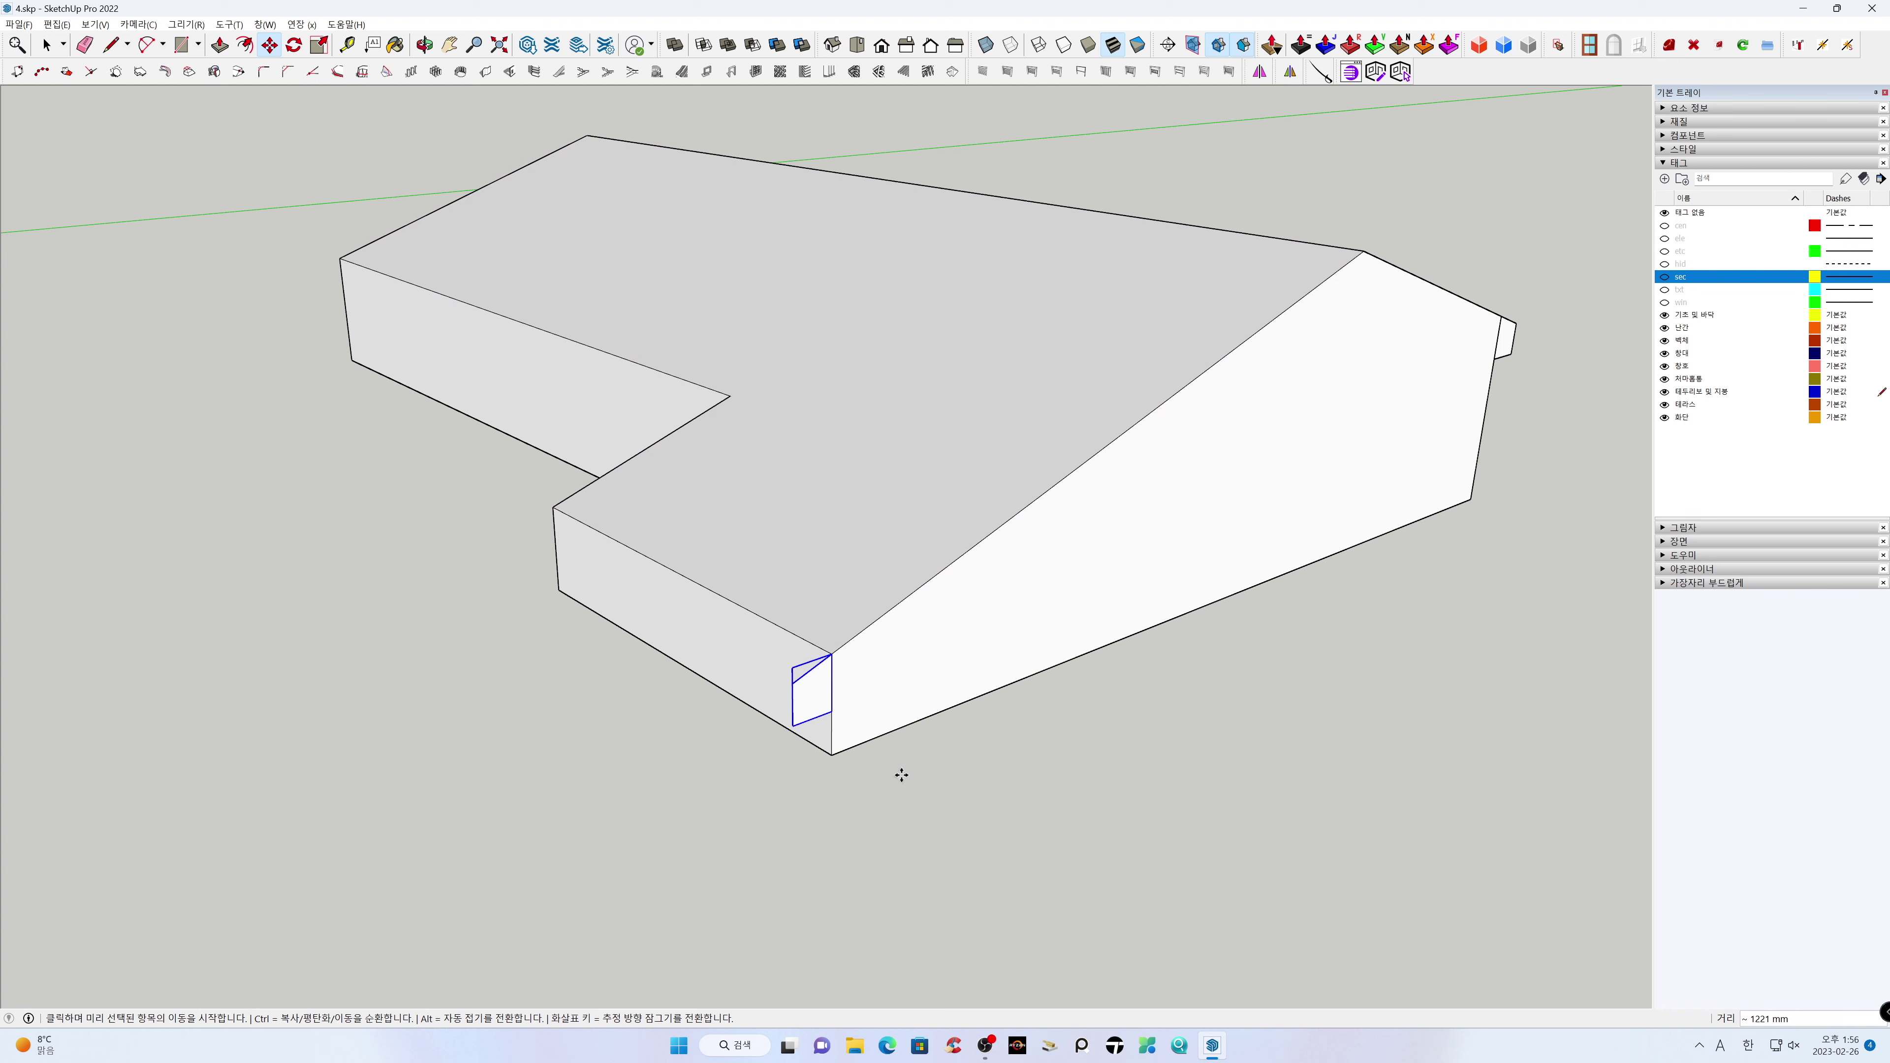
Copy the flipped profile from the low eave corner to the far end corner of the recessed eave
key("ctrl")
left_click(831, 654)
left_click(341, 260)
key("space")
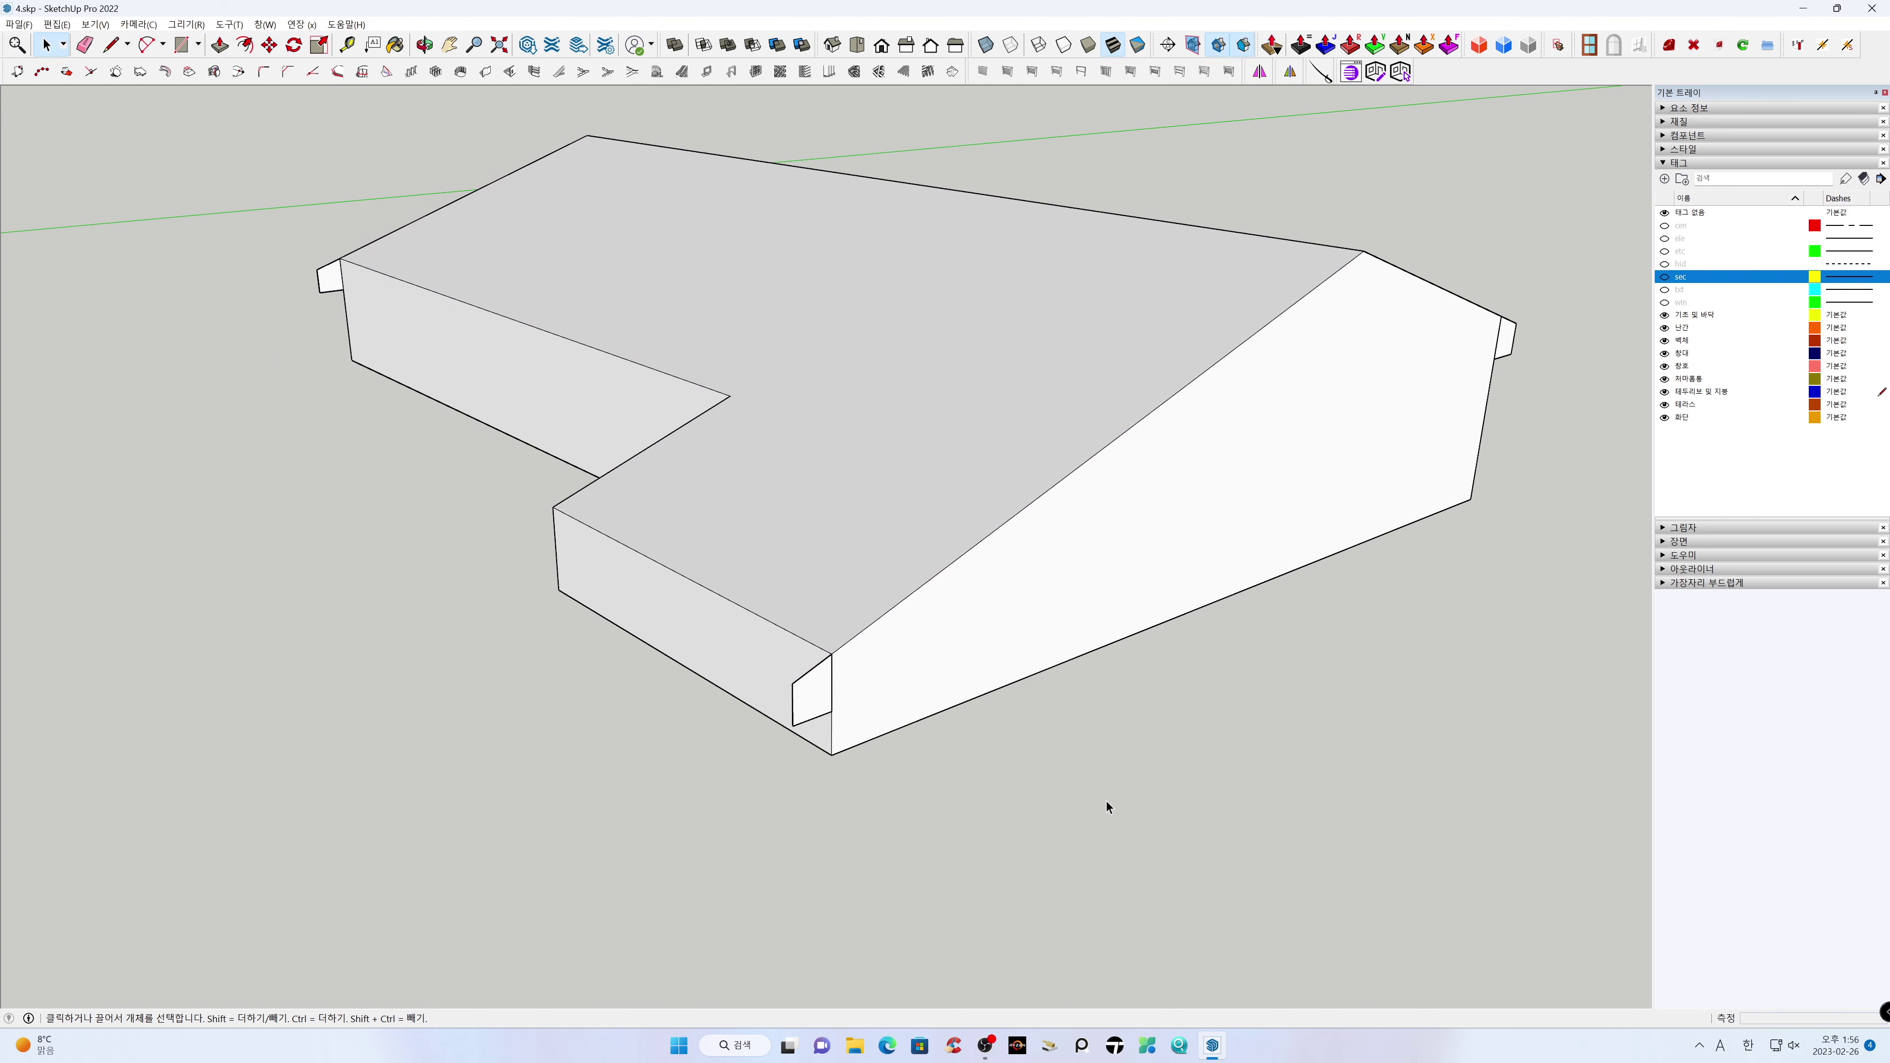
Extrude the profile at the recessed eave's corner along that eave to the roof's far end corner
scroll(1089, 802, "down", 2)
middle_click_drag(1476, 797, 973, 829)
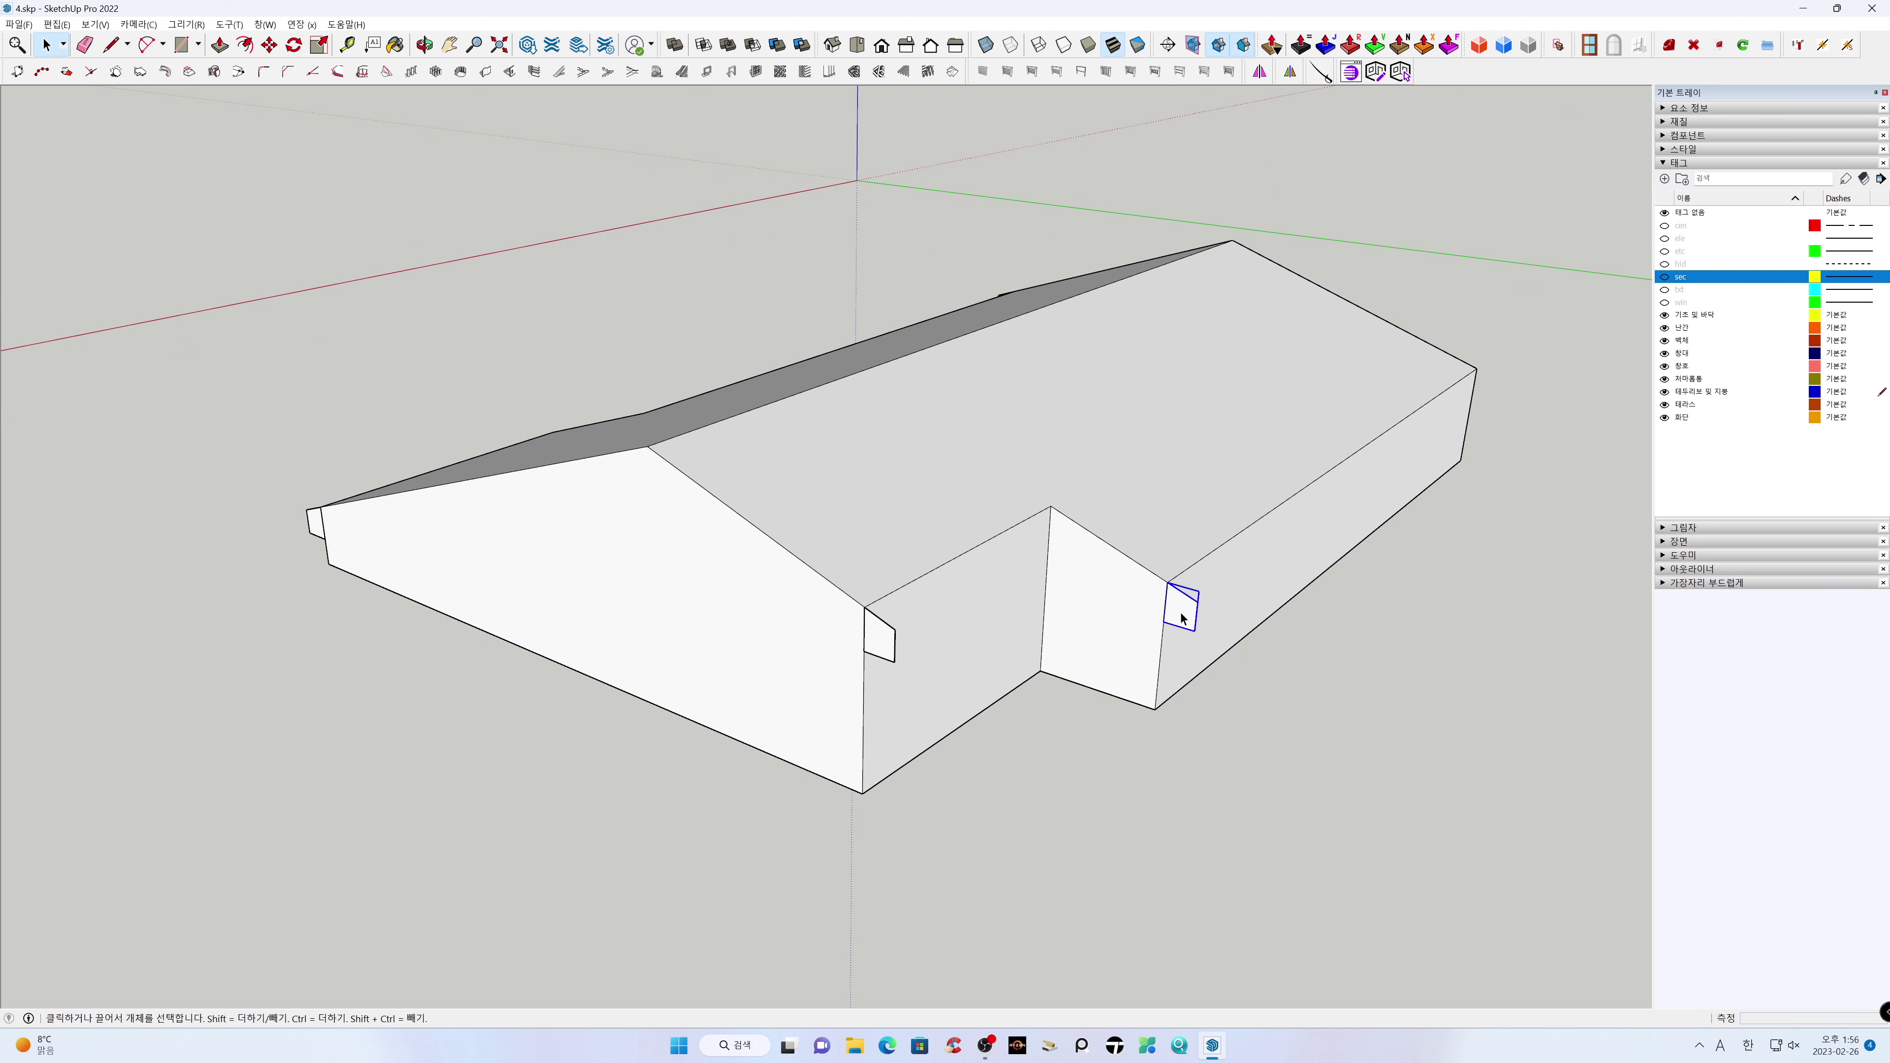
scroll(1182, 617, "up", 1)
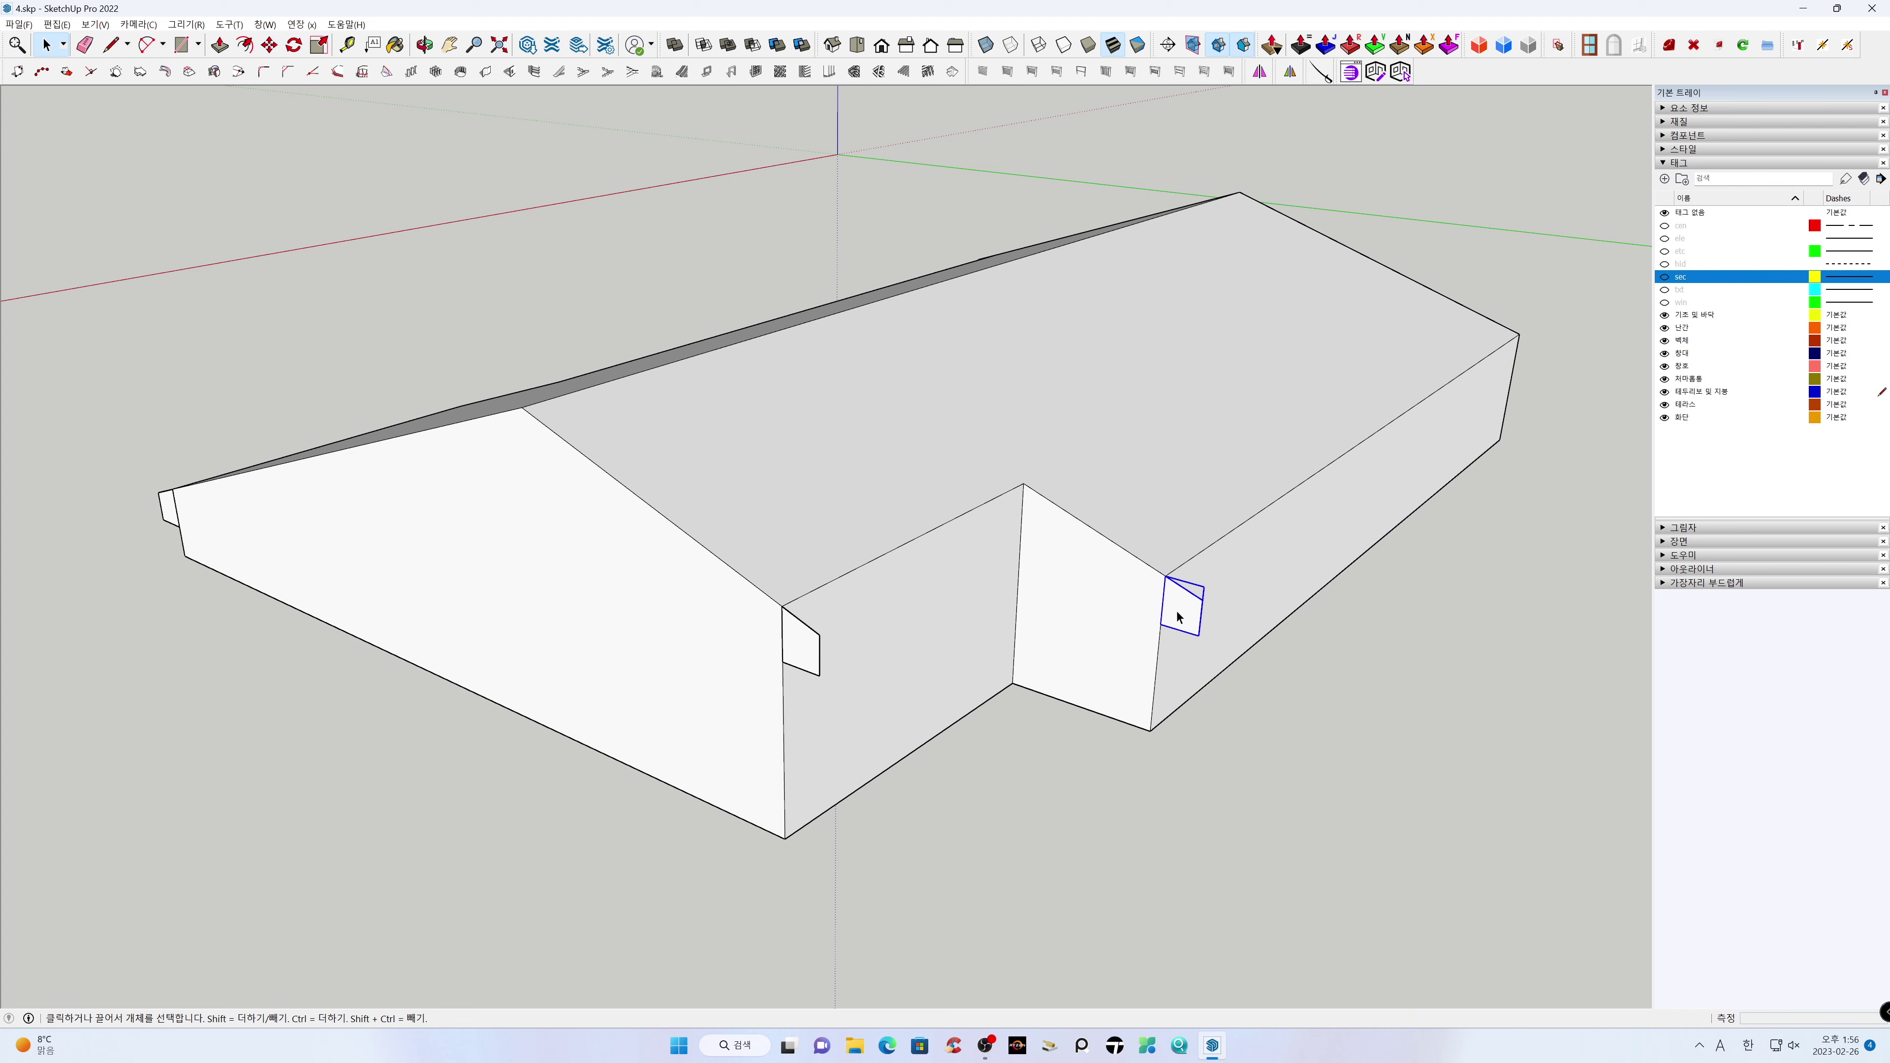
double_click(1178, 616)
left_click(1178, 616)
key("p")
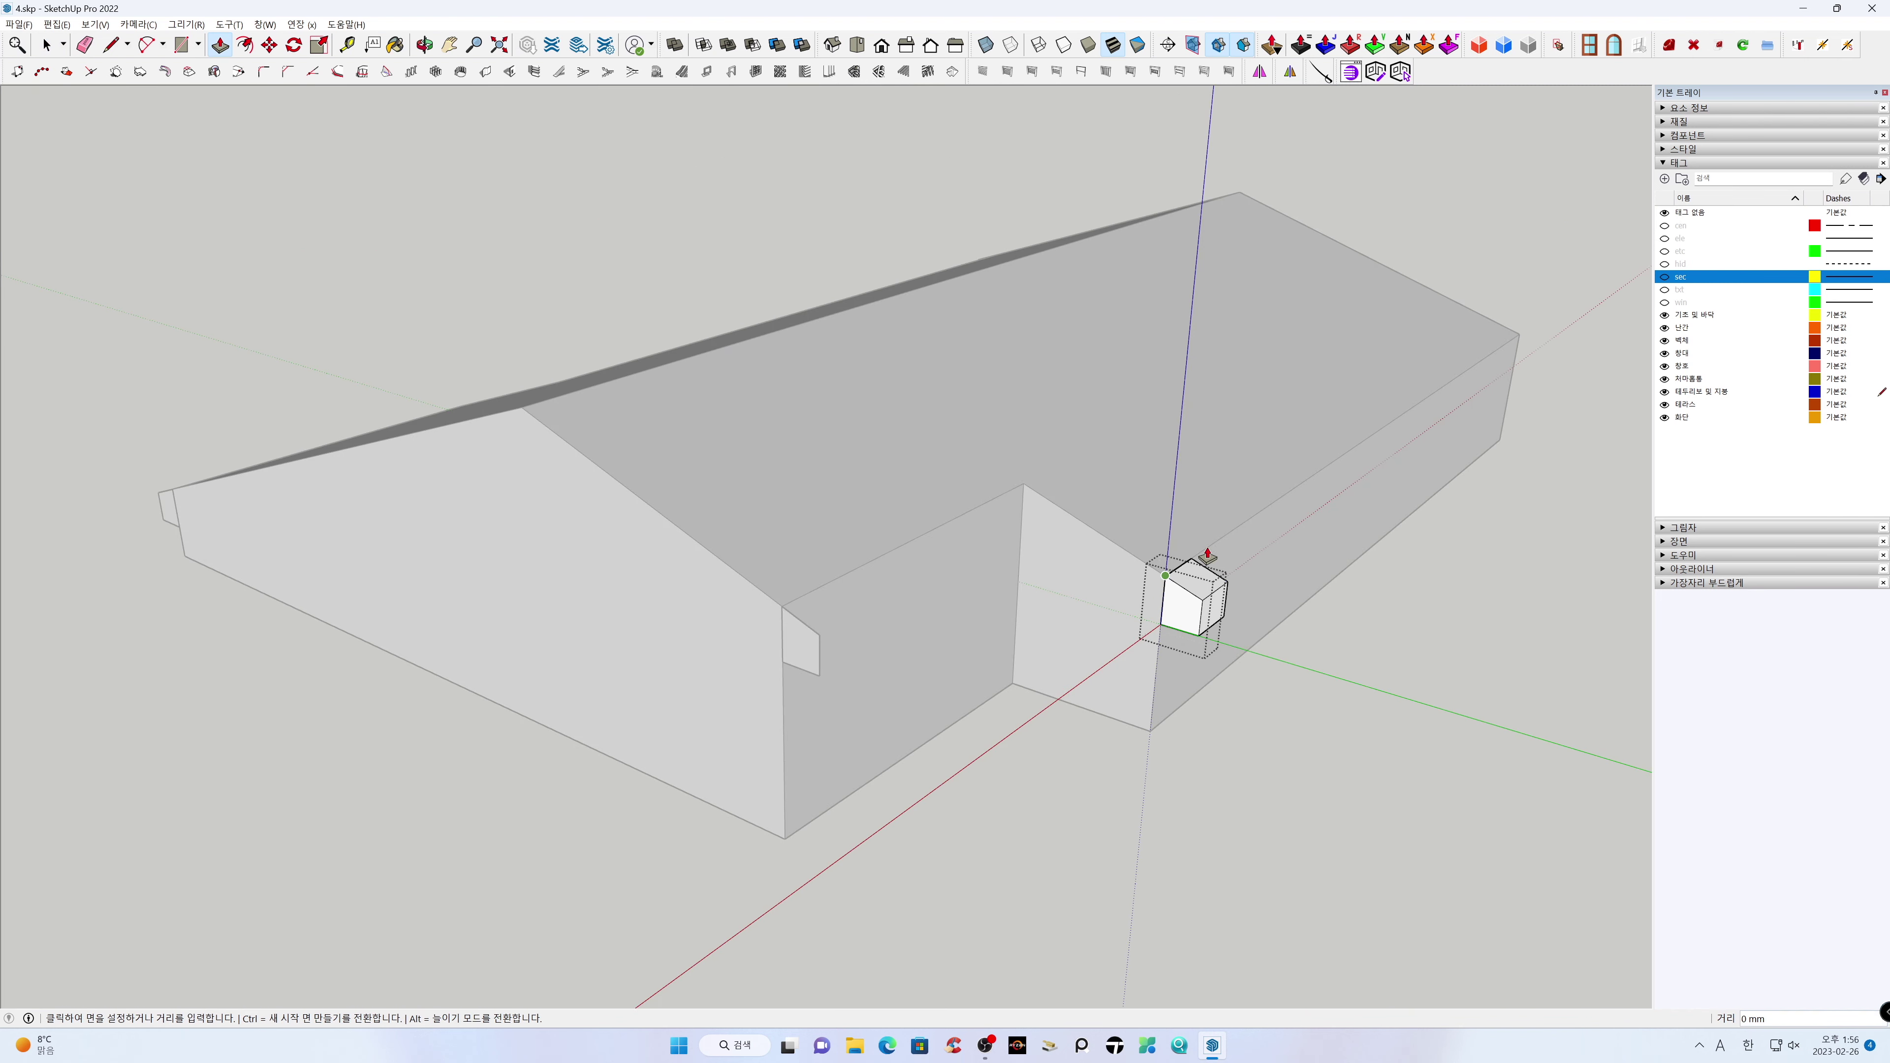
left_click(1522, 335)
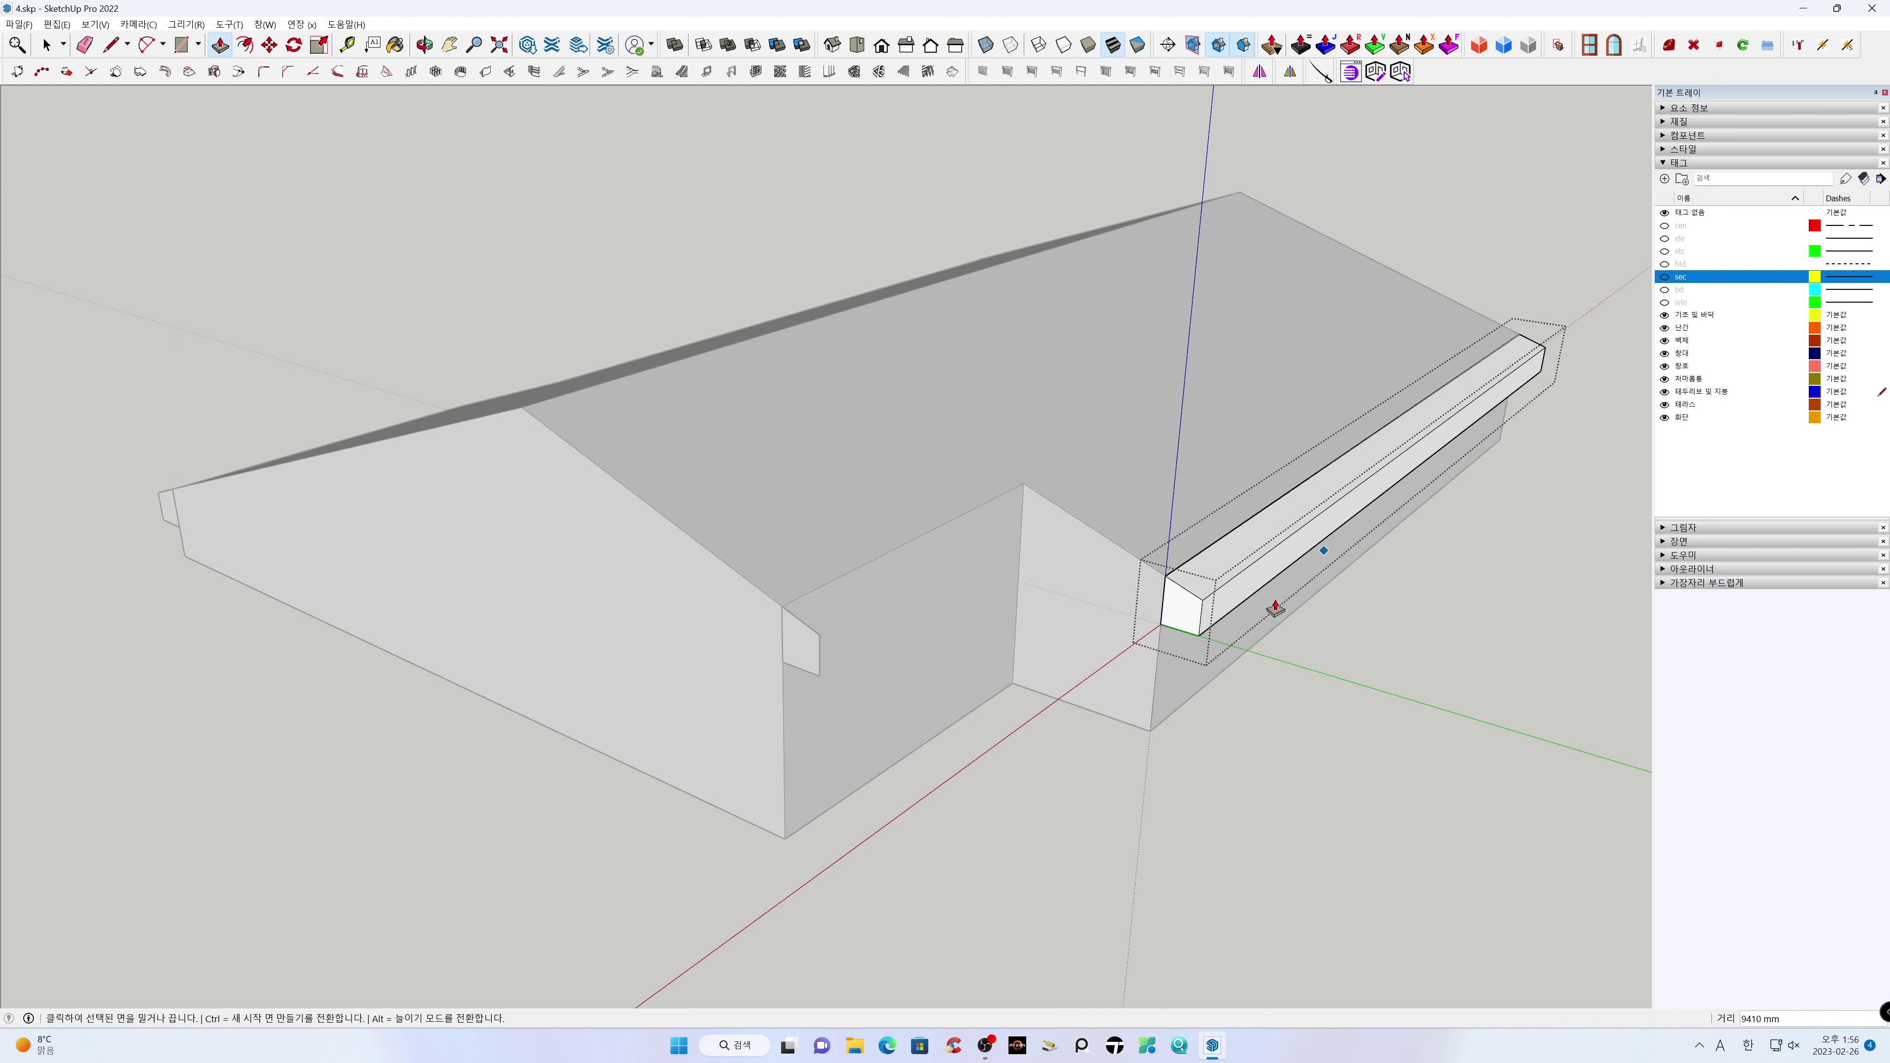
key("space")
left_click(1021, 811)
double_click(800, 659)
left_click(800, 658)
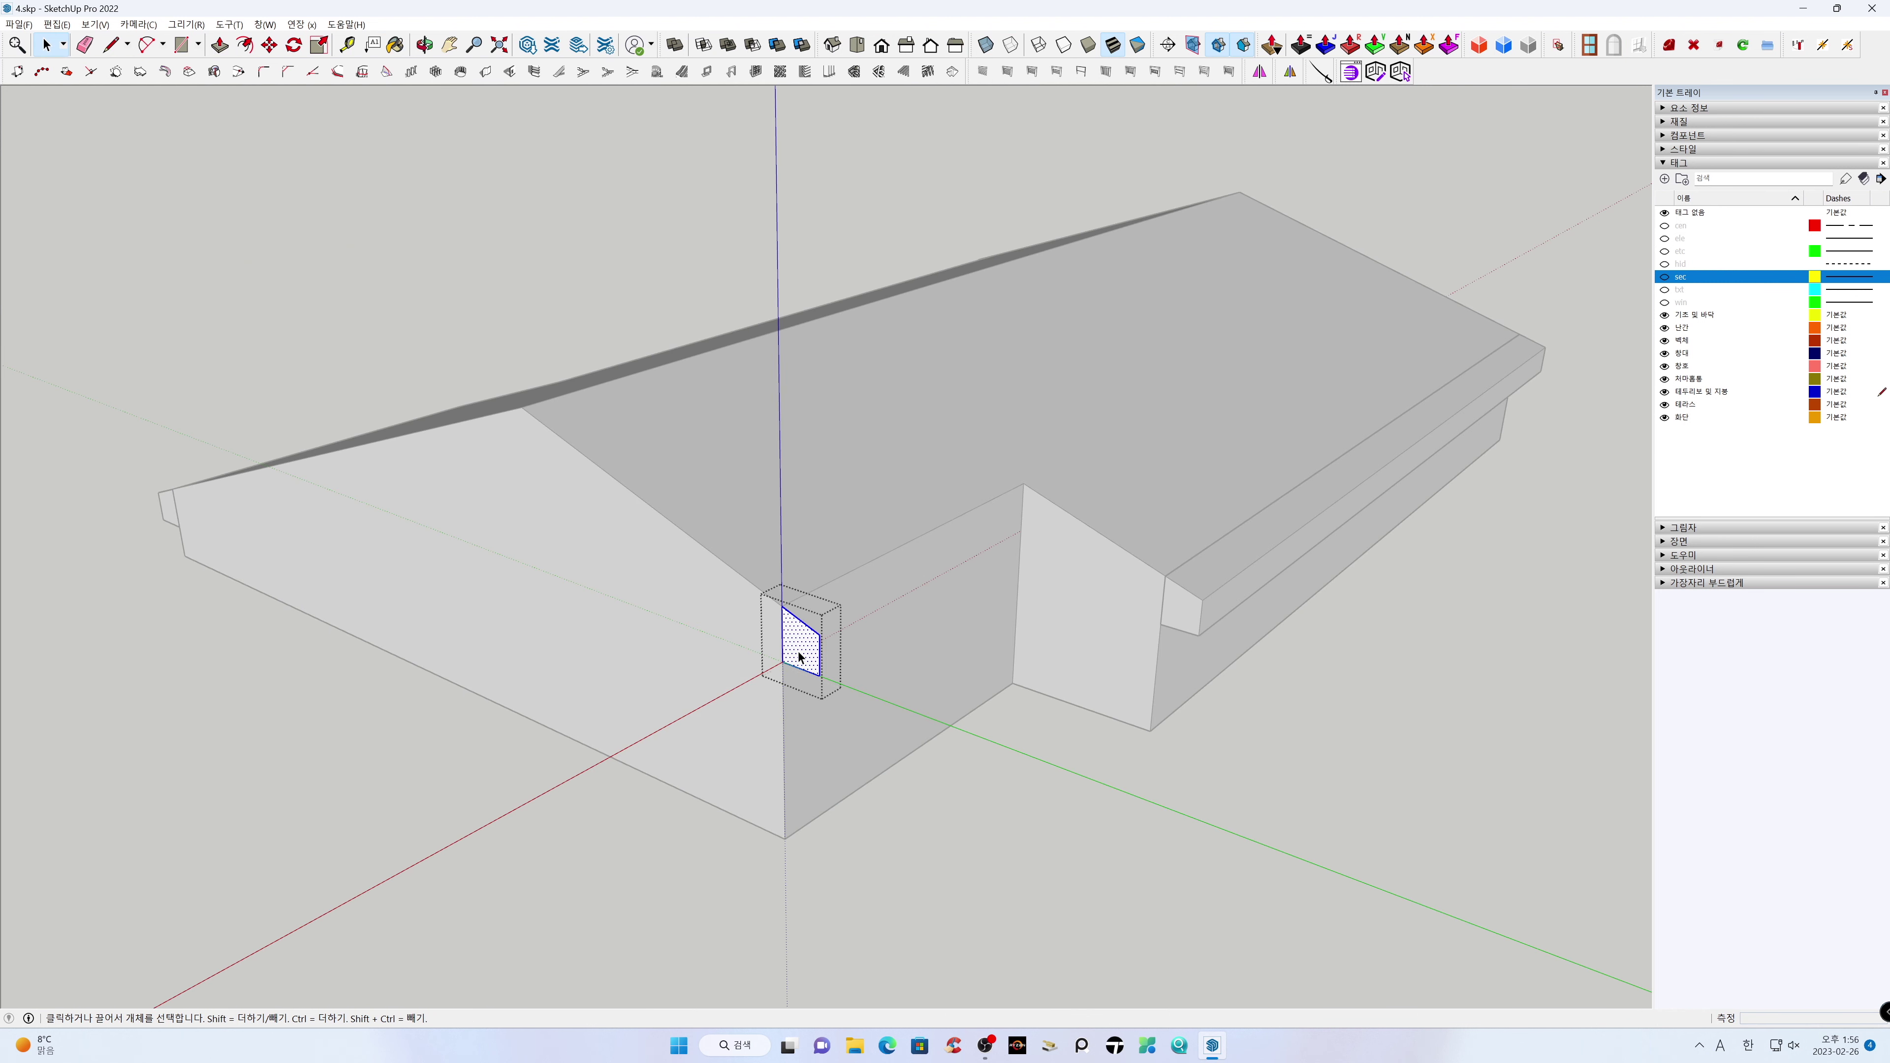
key("p")
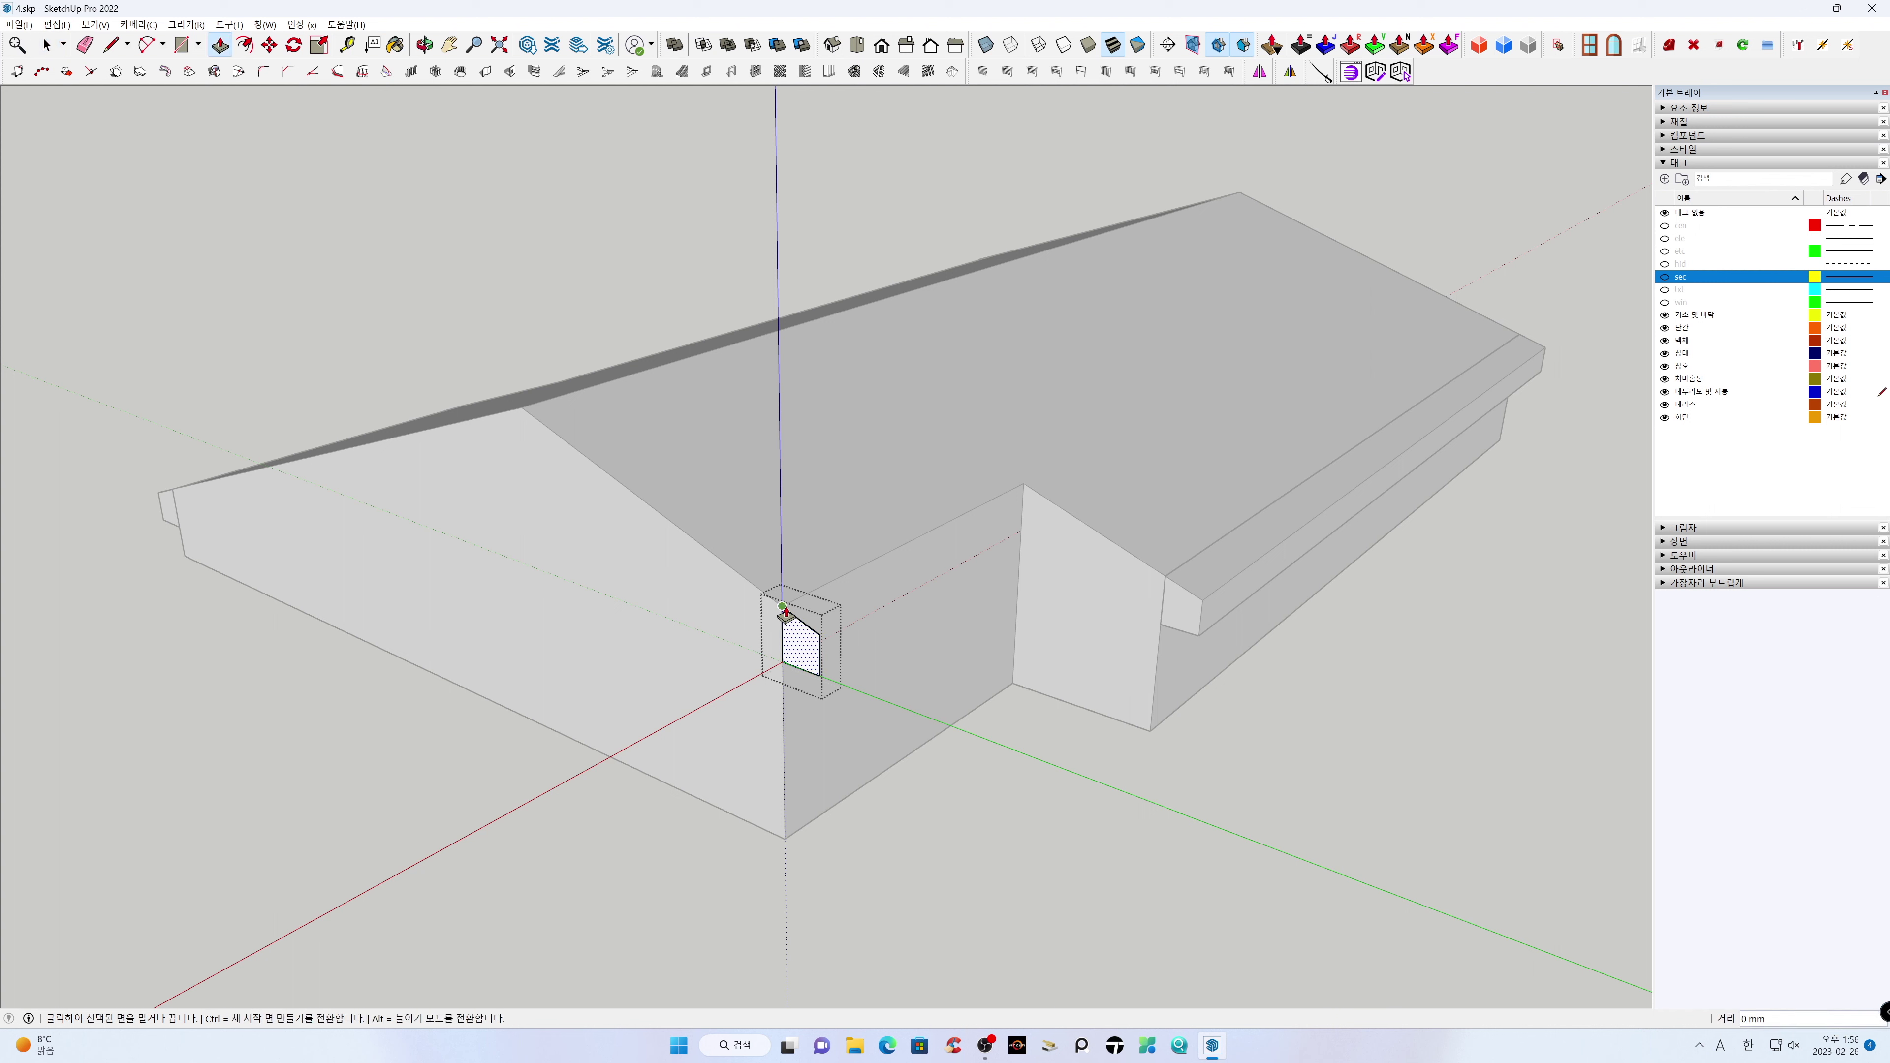
left_click_drag(785, 611, 856, 575)
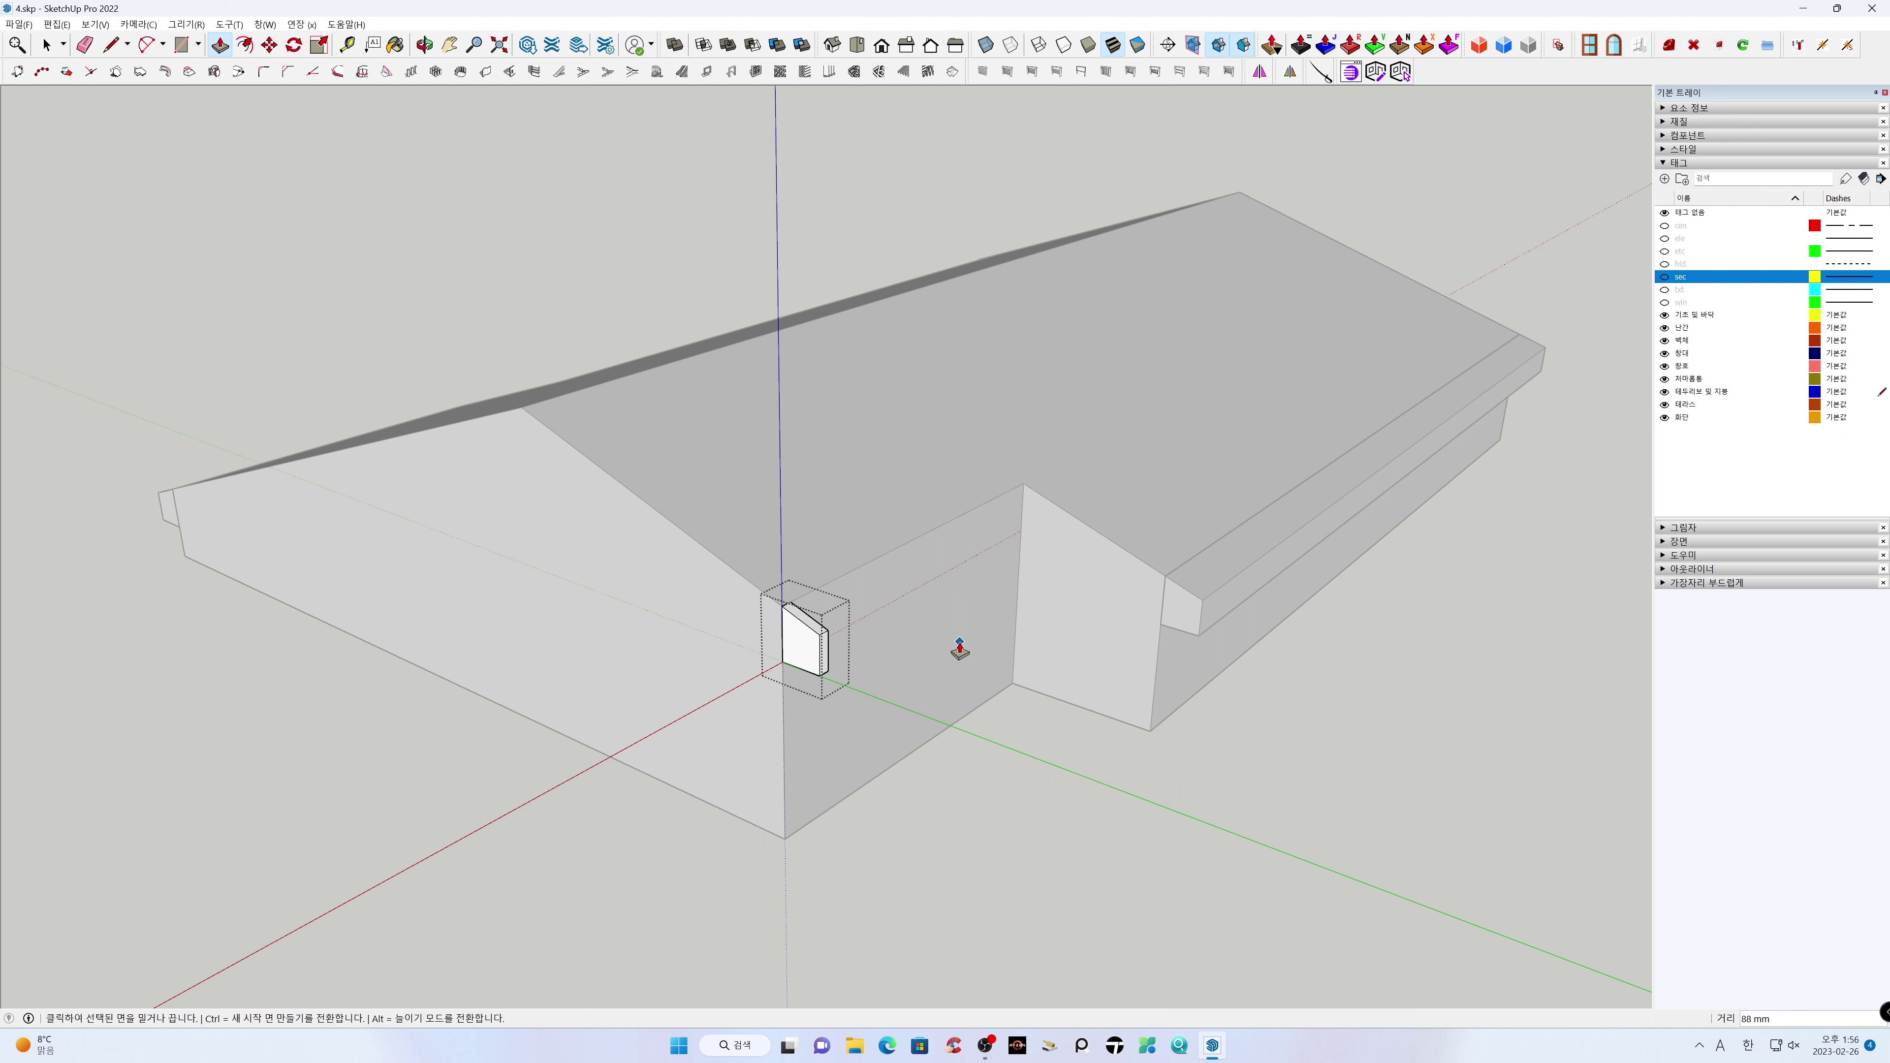
key("space")
left_click(954, 812)
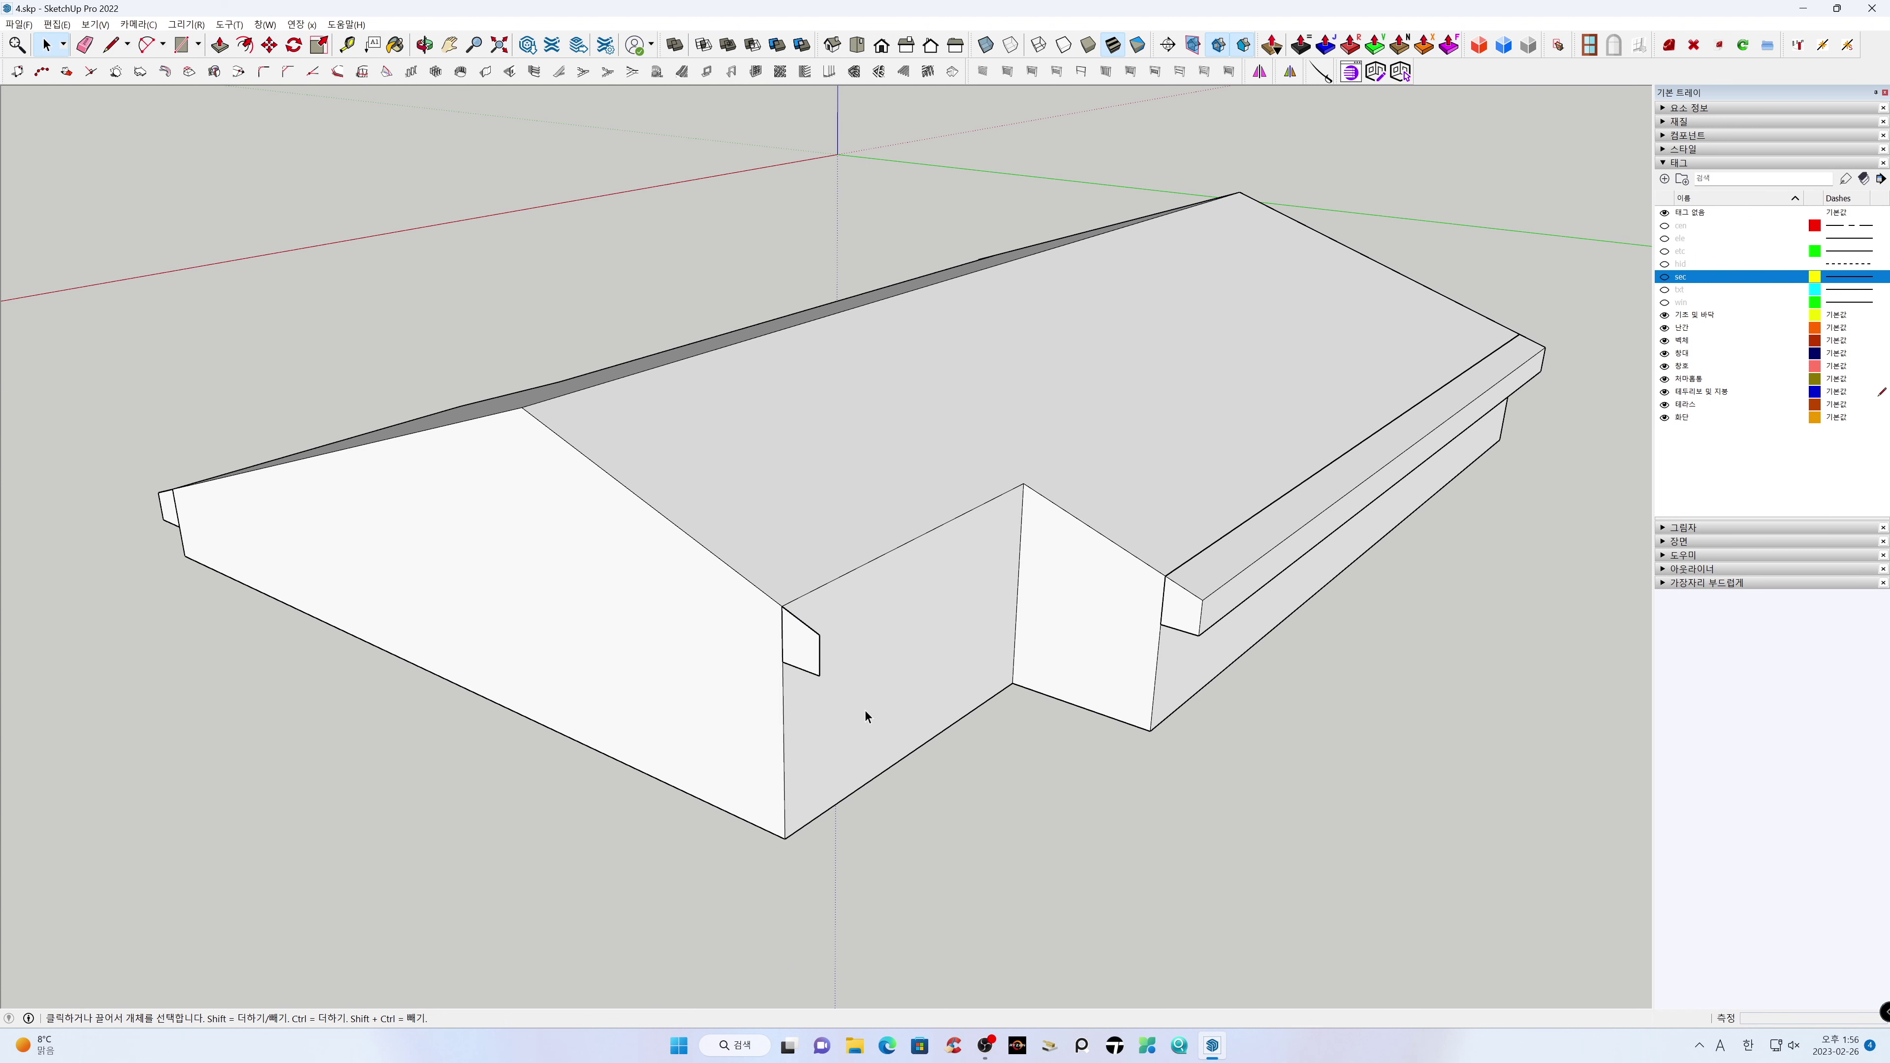
Extrude the profile at the front gable's eave corner along the short eave to the inner corner of the recess
double_click(808, 656)
left_click(807, 655)
key("p")
left_click_drag(790, 631, 1024, 494)
key("space")
left_click(1032, 811)
Extrude the profile at the opposite gable corner along the projecting part's short eave to its end corner
middle_click_drag(1029, 809, 1088, 716)
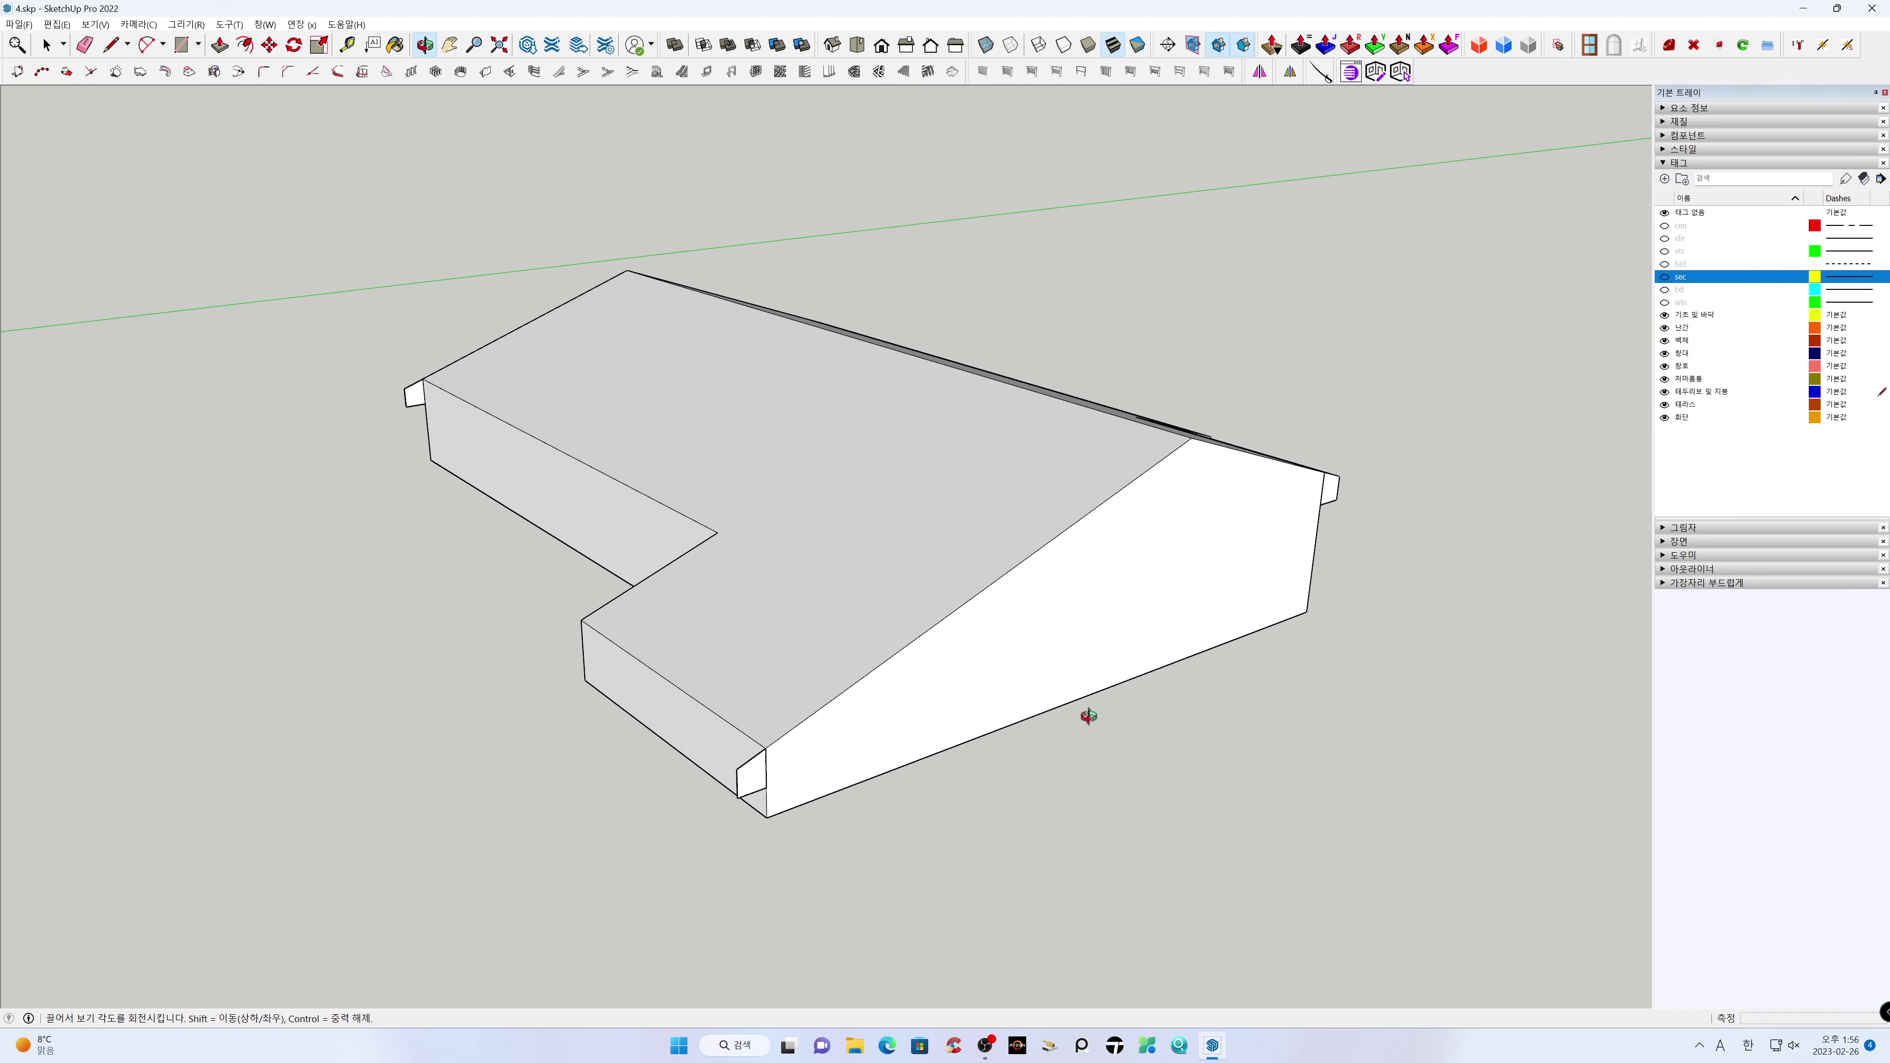
double_click(755, 782)
left_click(755, 780)
key("p")
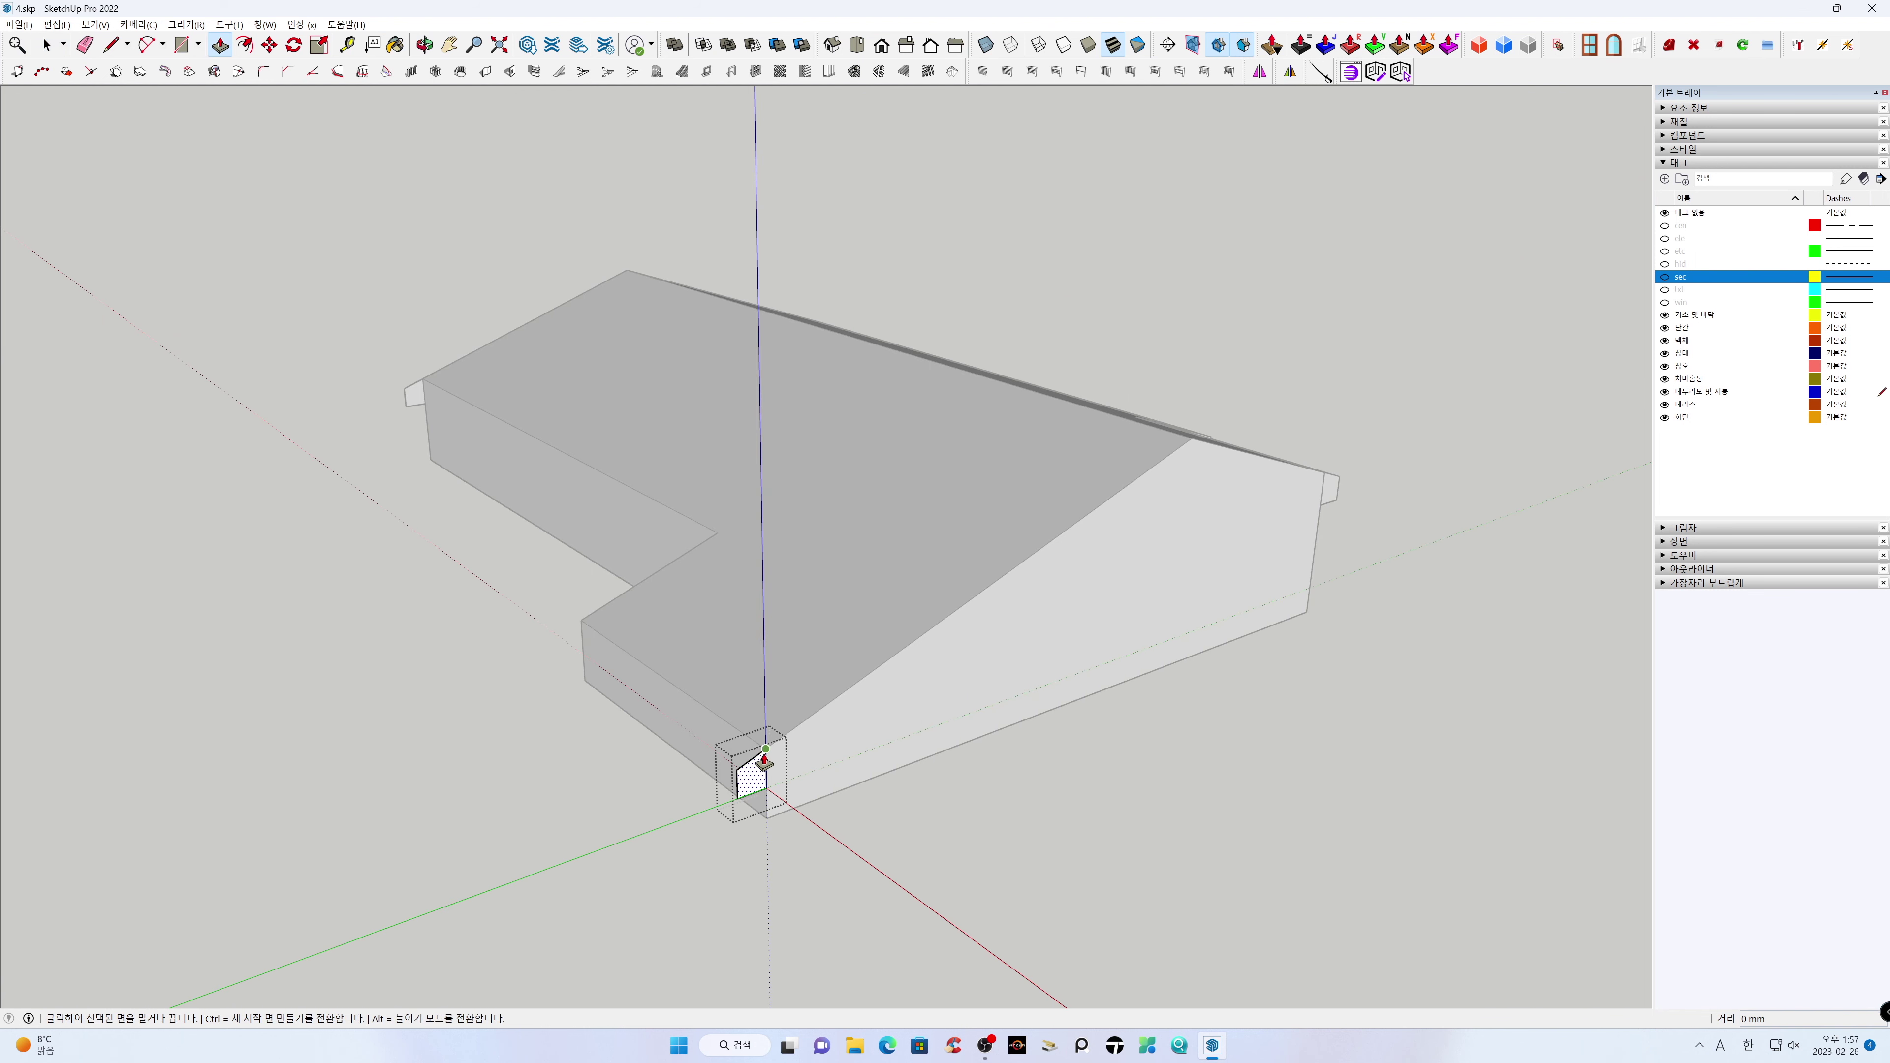
left_click(755, 774)
left_click(582, 625)
key("space")
left_click(488, 592)
Extrude the remaining profile at the far end along the other recessed eave to the recess's inner corner
key("h")
left_click_drag(493, 579, 625, 580)
scroll(789, 763, "up", 3)
scroll(698, 659, "down", 1)
key("space")
left_click(603, 466)
double_click(603, 467)
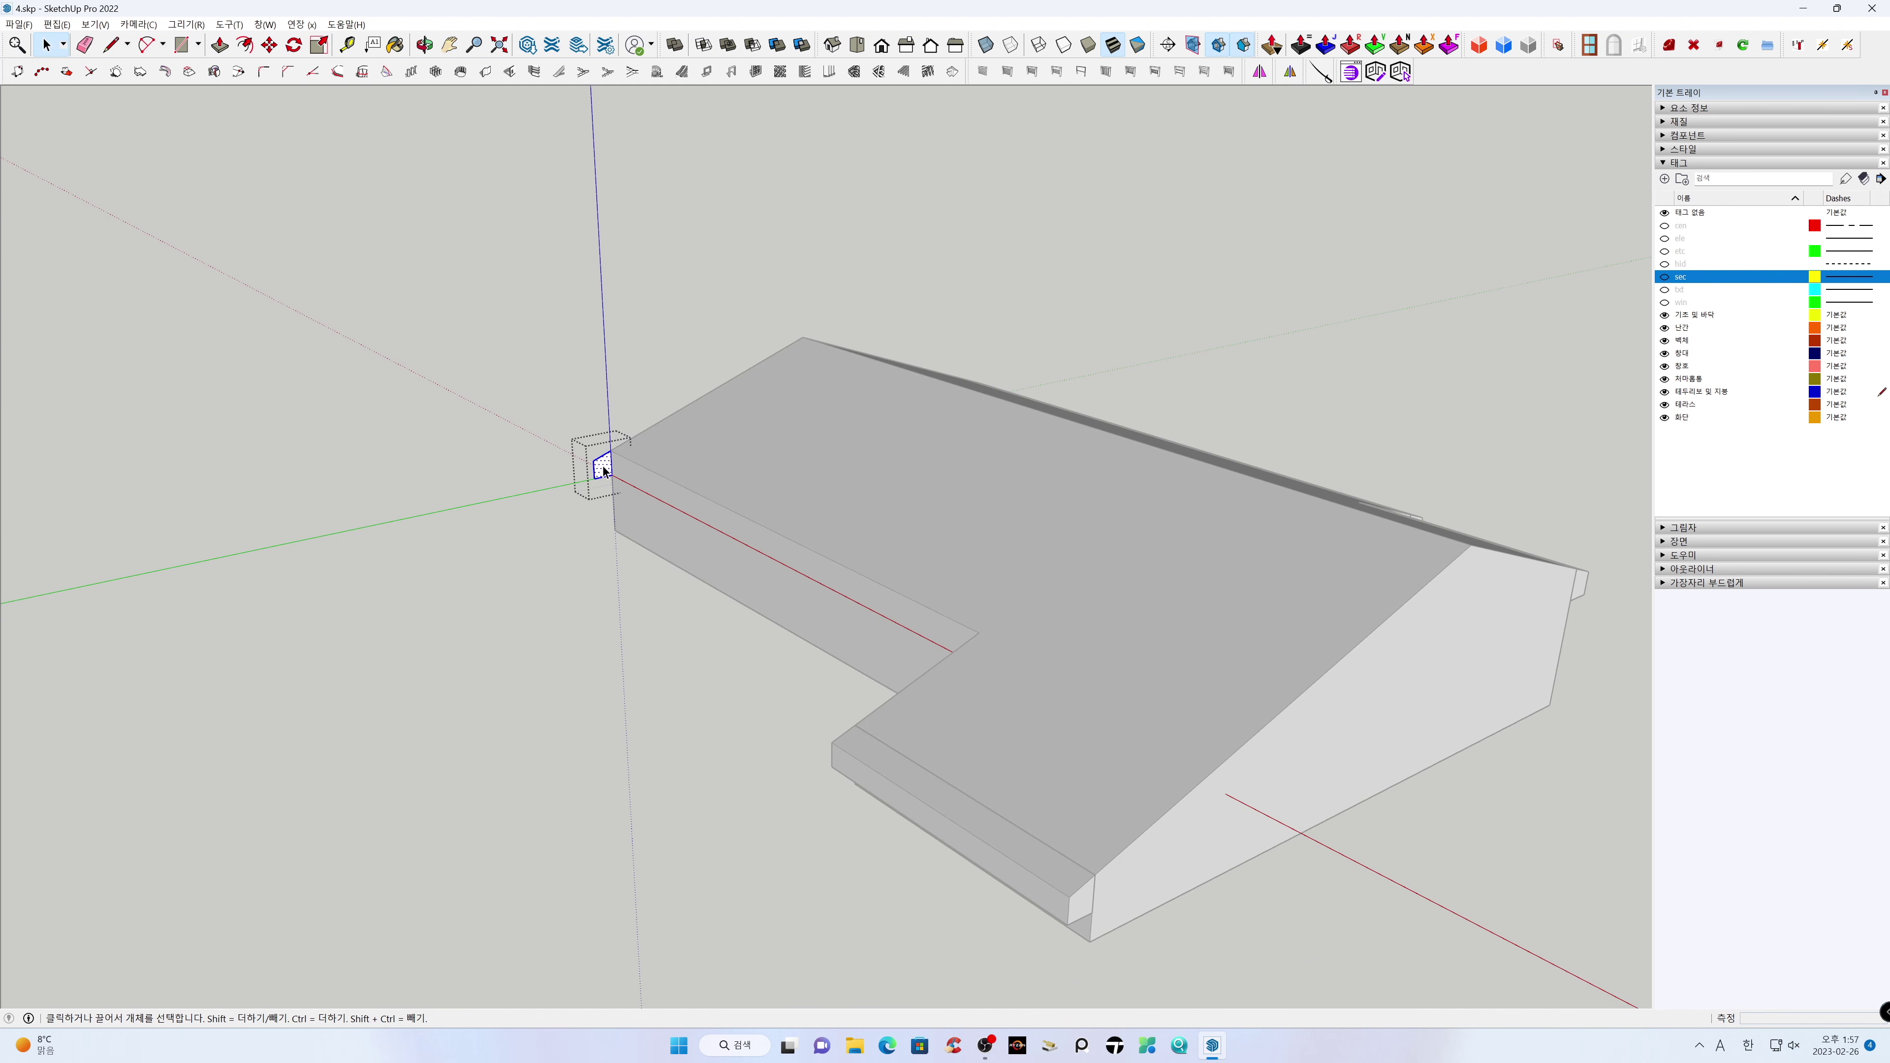
key("p")
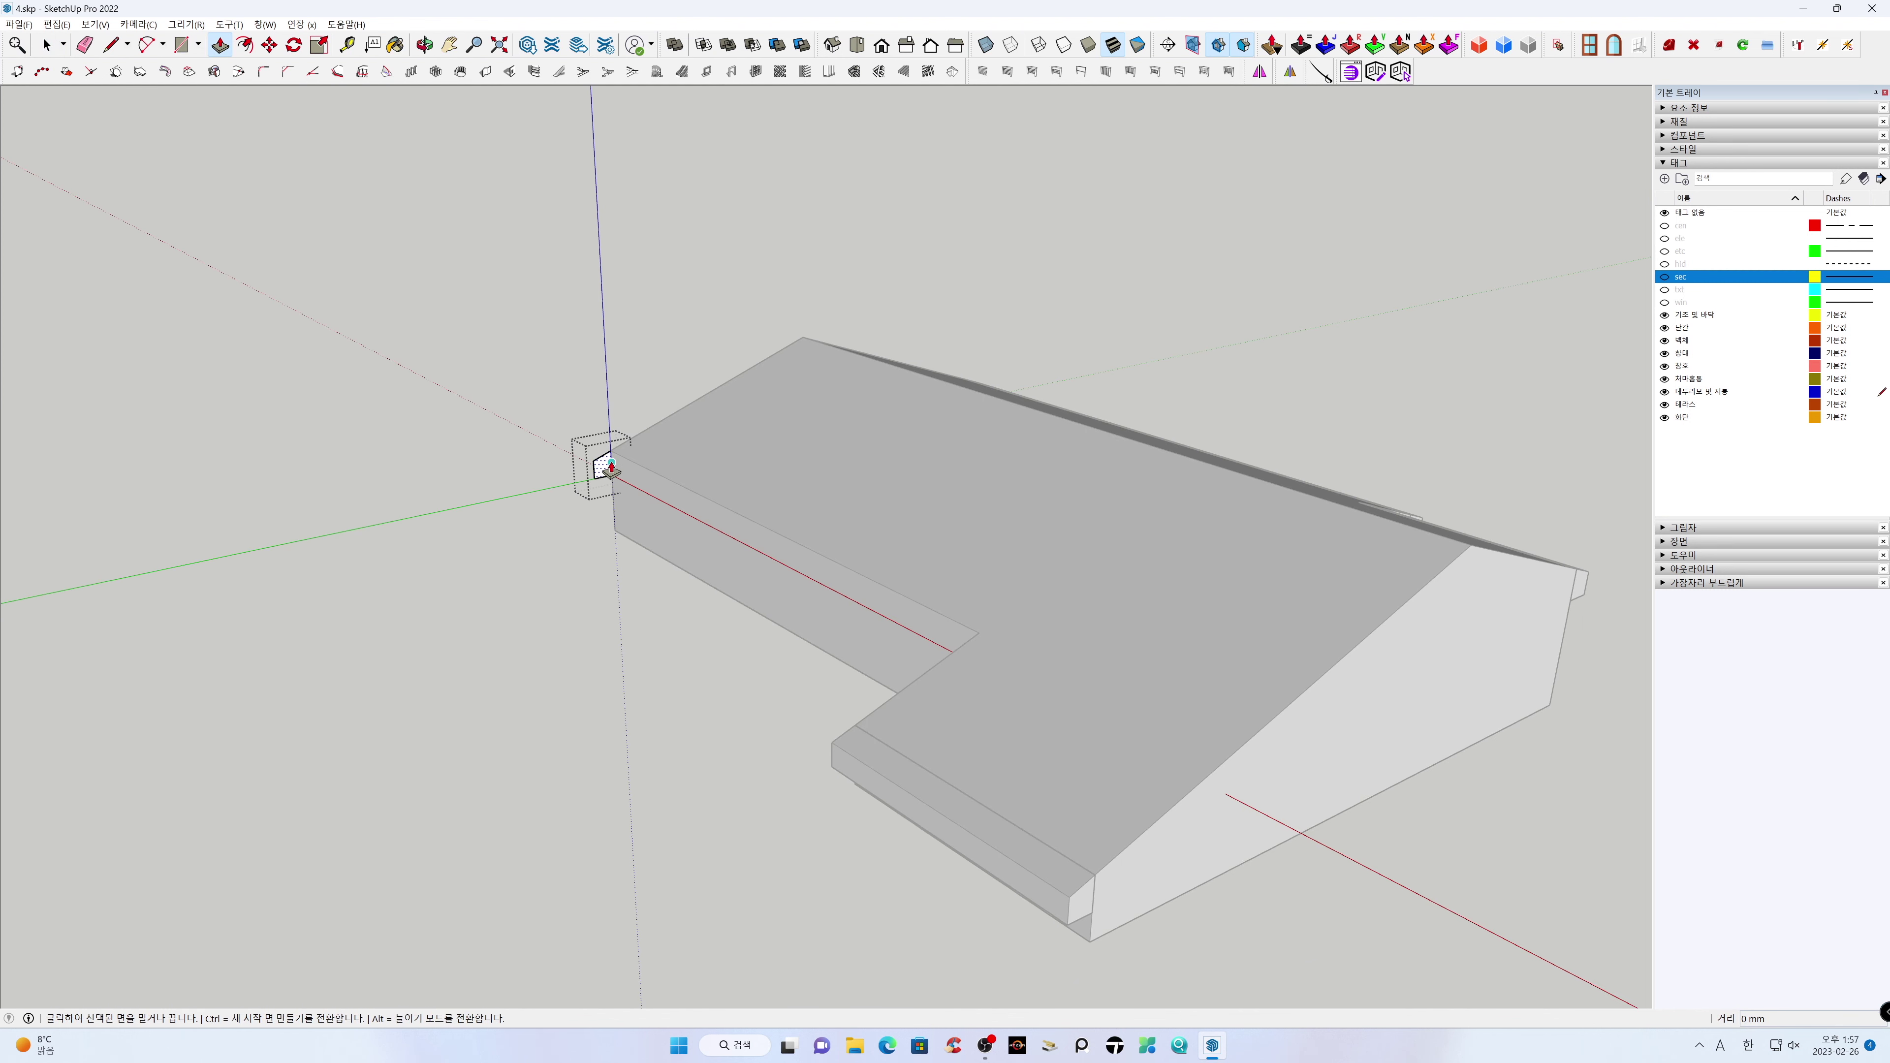
left_click_drag(604, 463, 967, 645)
key("space")
left_click(616, 722)
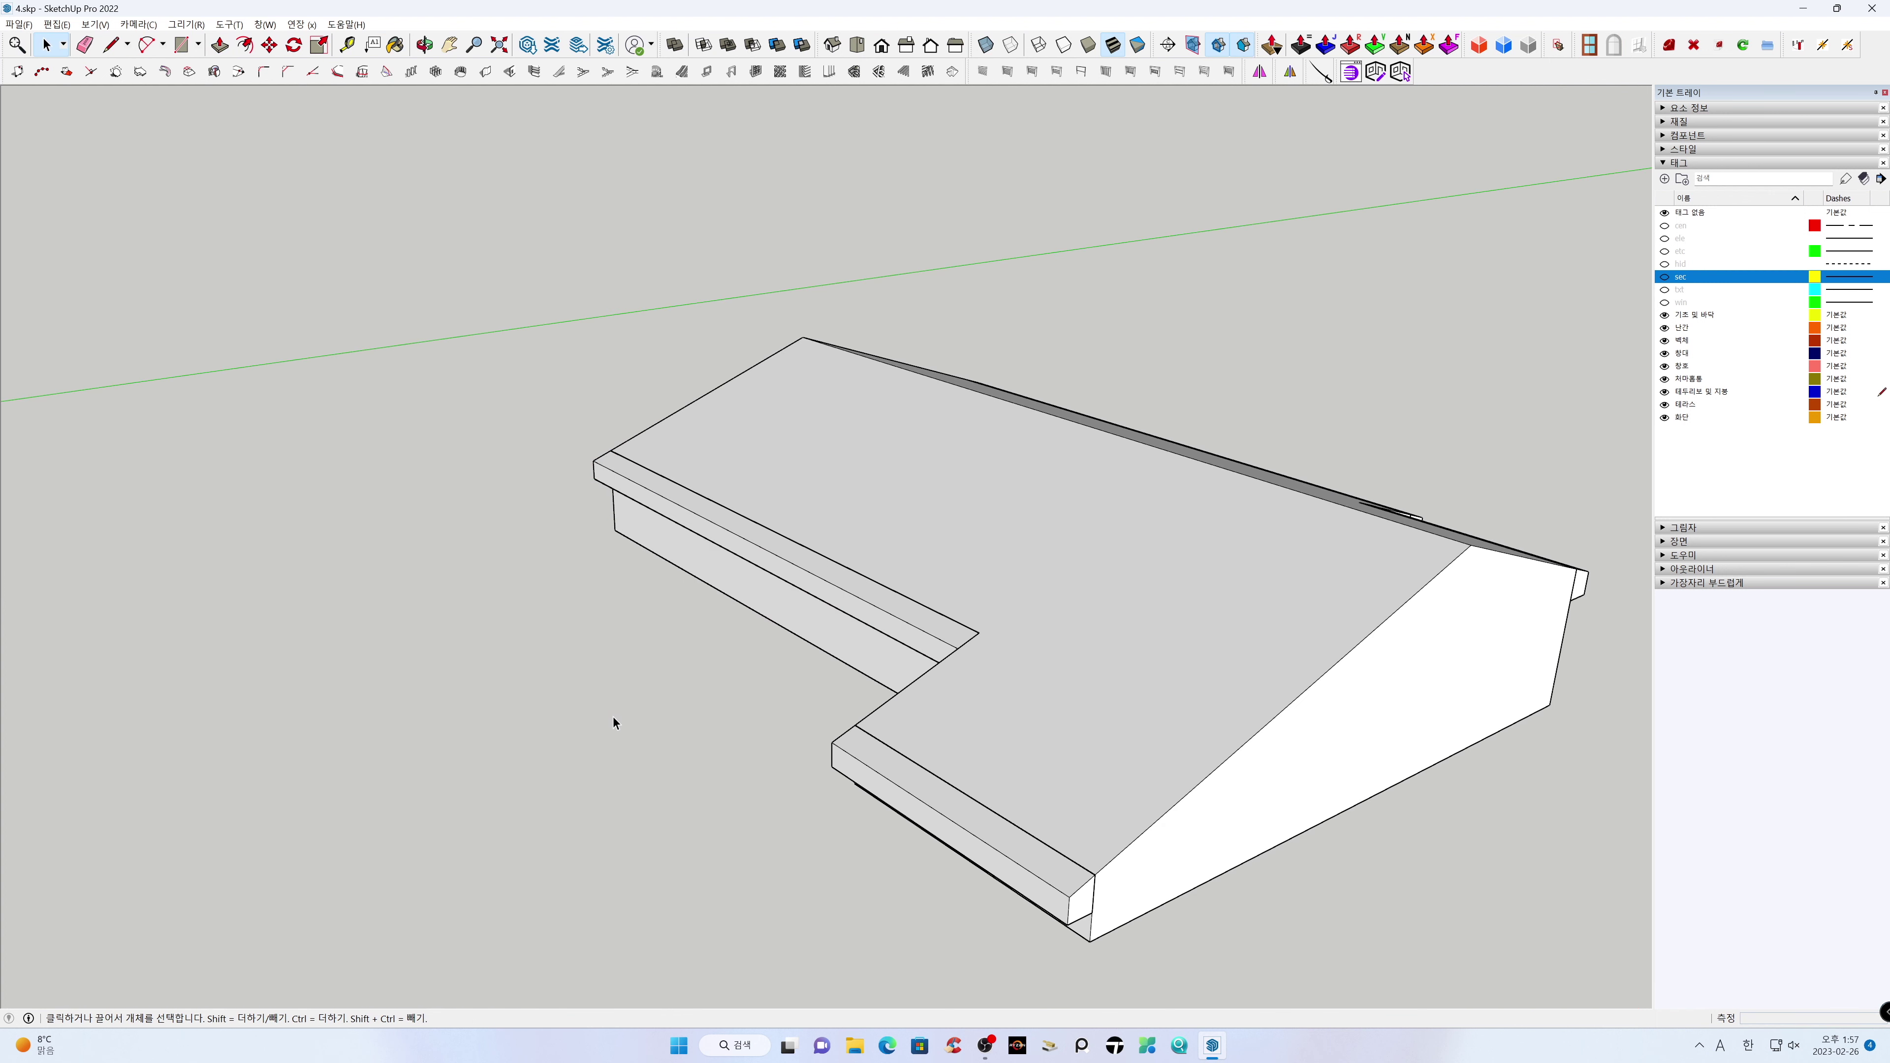
Select the roof body with all eaves groups and merge them into one solid
scroll(604, 707, "down", 3)
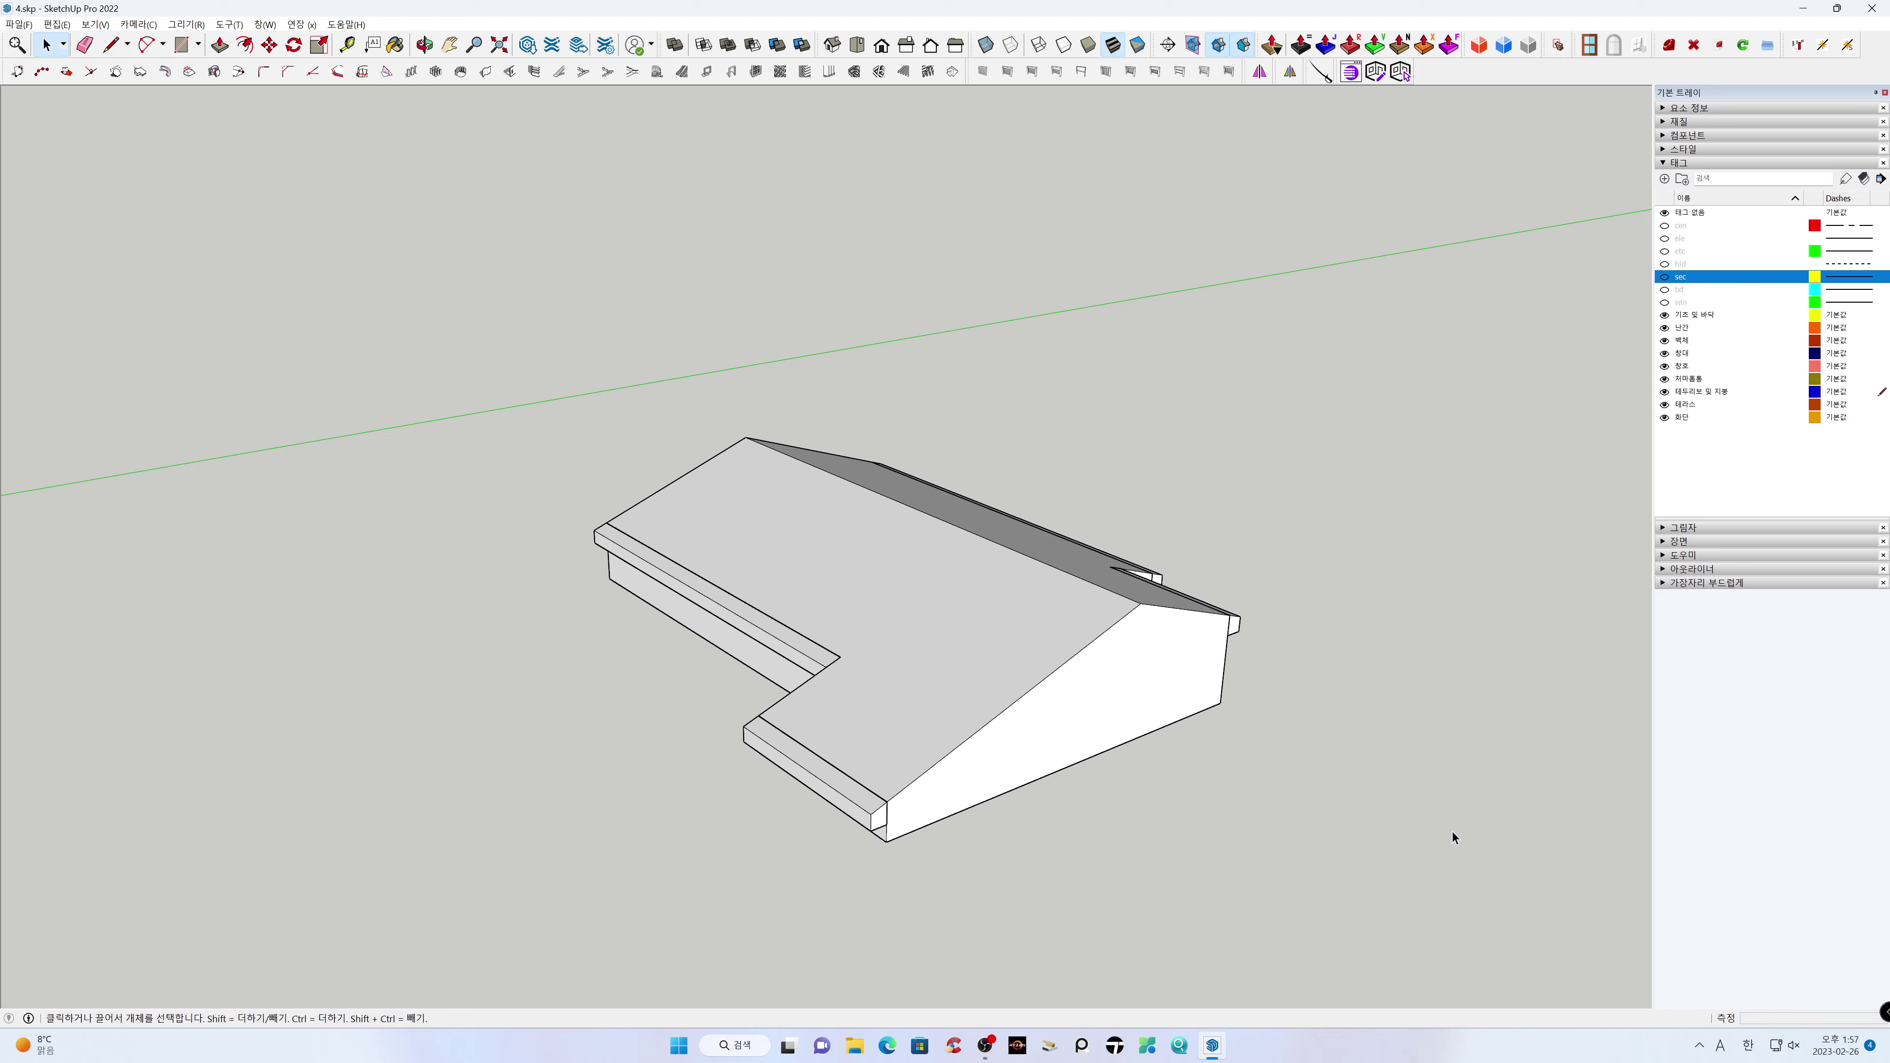
middle_click_drag(1320, 781, 519, 760)
key("h")
left_click_drag(1023, 819, 1025, 777)
middle_click_drag(1025, 777, 1057, 858)
key("space")
left_click_drag(478, 252, 479, 252)
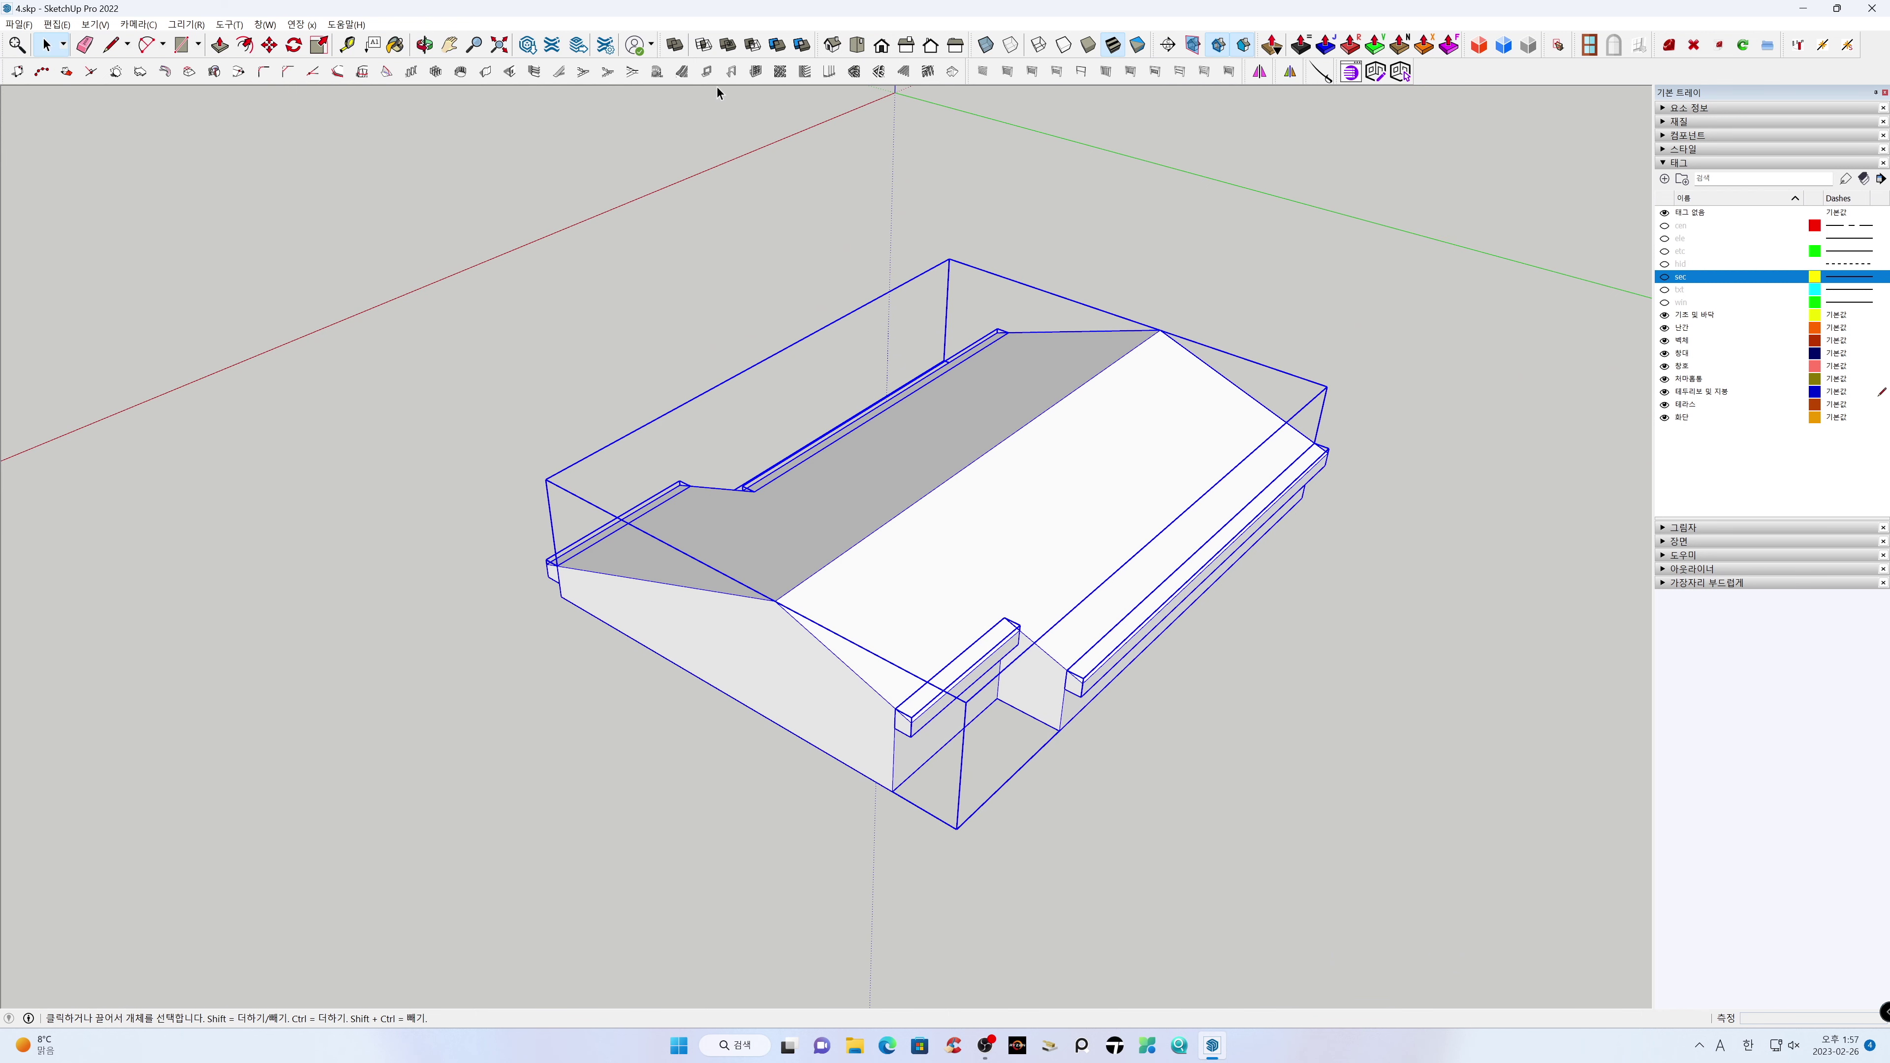
left_click(708, 112)
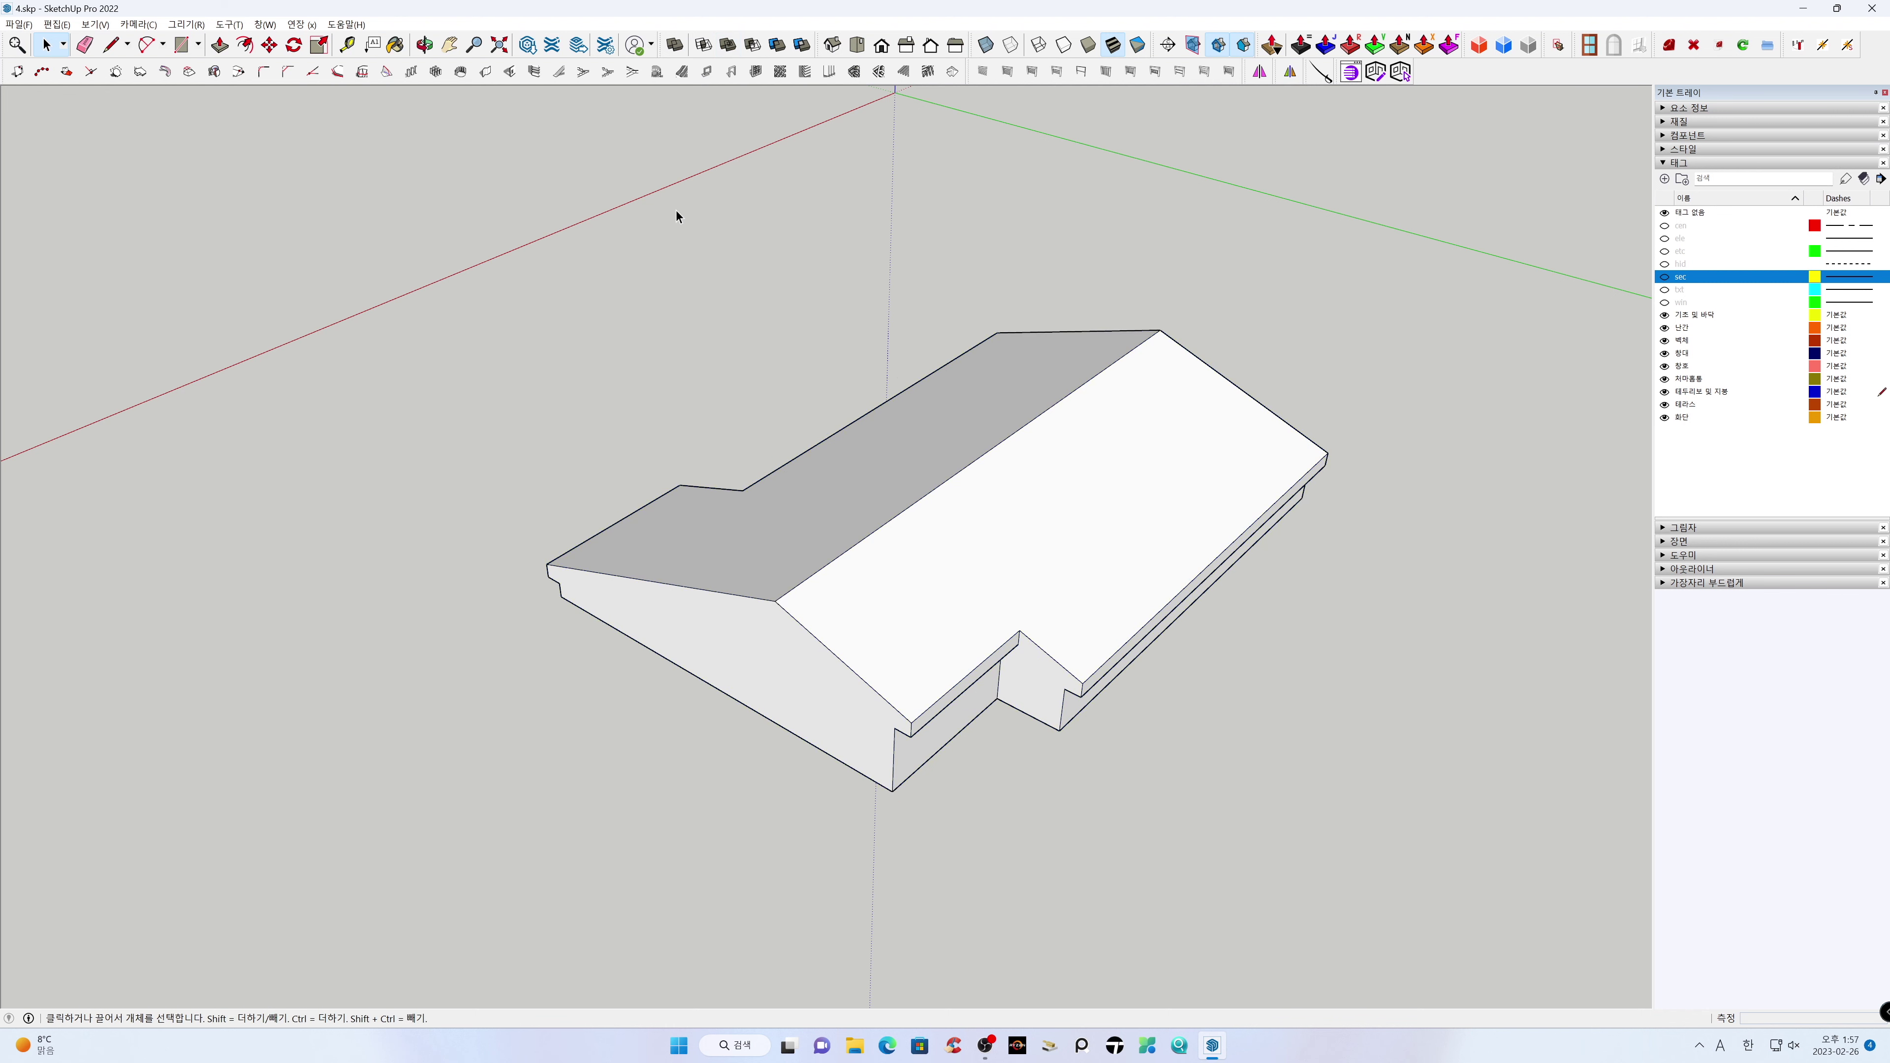
Examine the merged roof from all sides and check its interior geometry with X-ray display
middle_click_drag(555, 706, 1139, 587)
middle_click_drag(193, 598, 1340, 596)
middle_click_drag(132, 585, 795, 614)
middle_click_drag(1026, 754, 1055, 780)
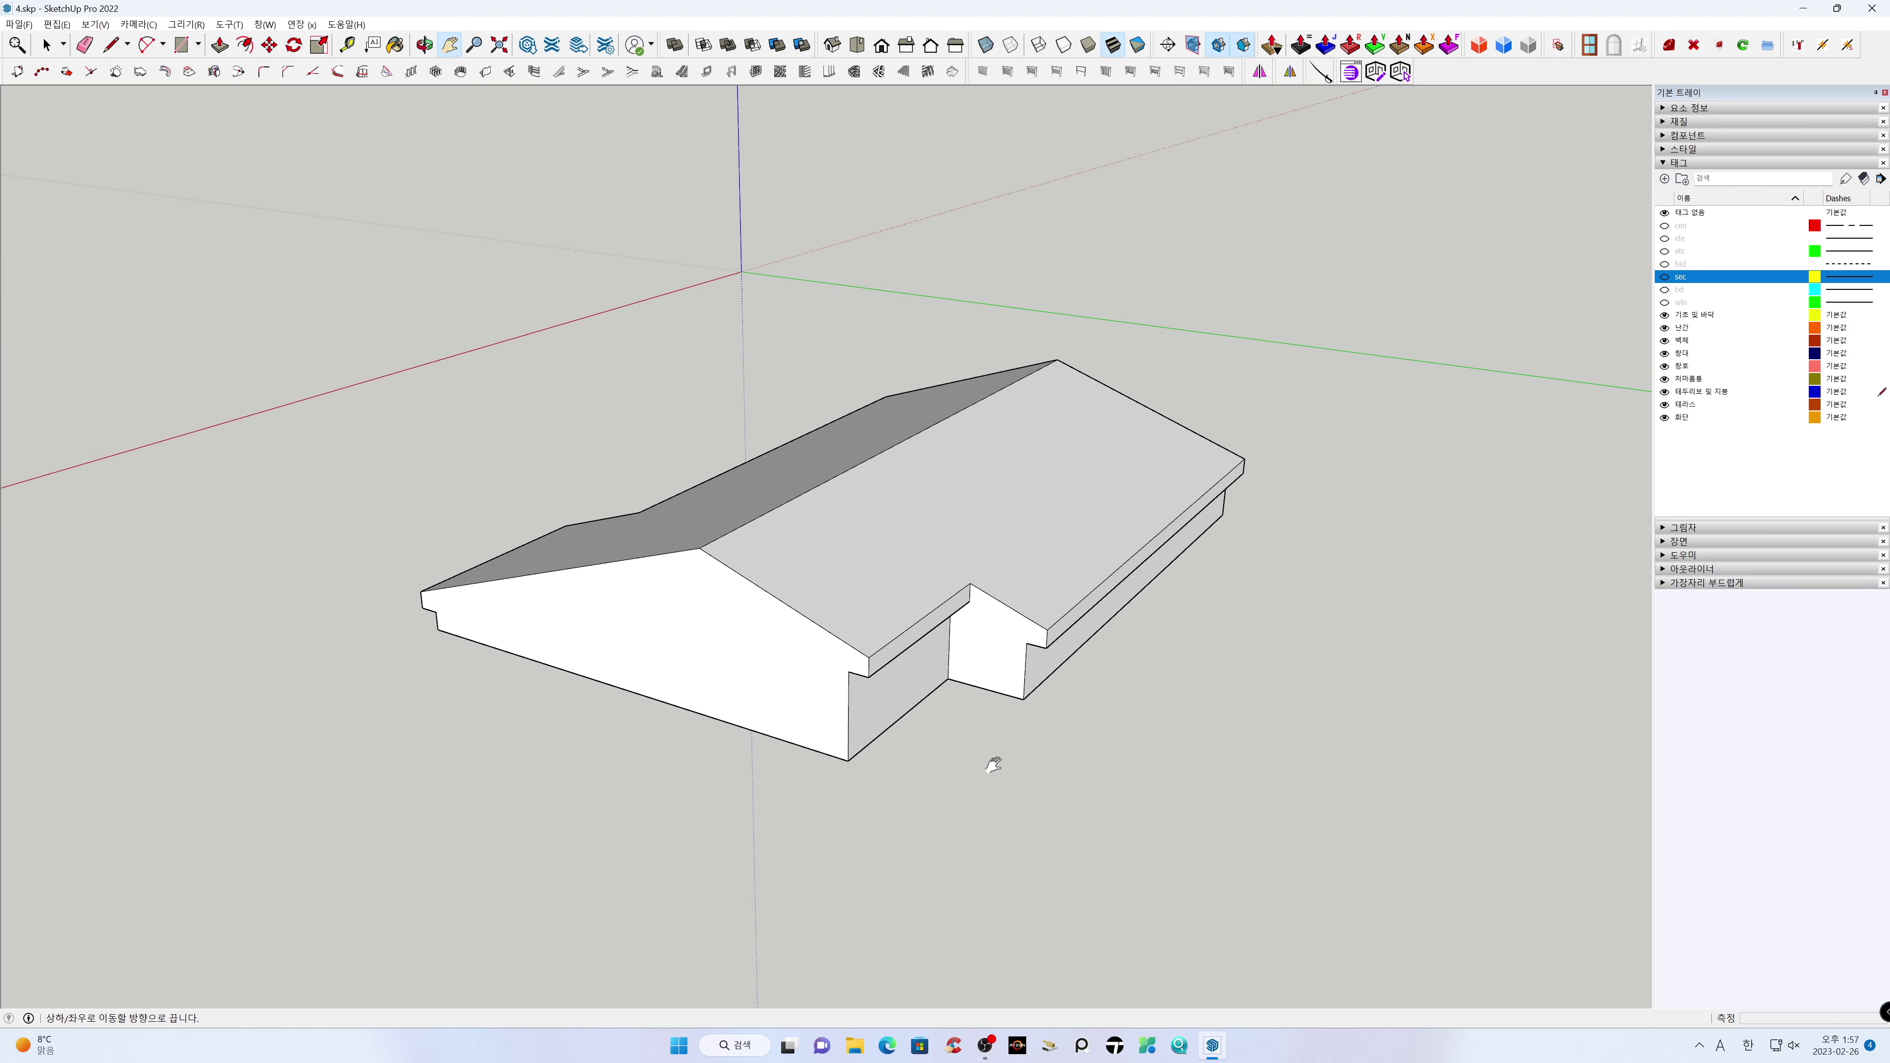
scroll(1055, 780, "up", 2)
scroll(1031, 769, "up", 1)
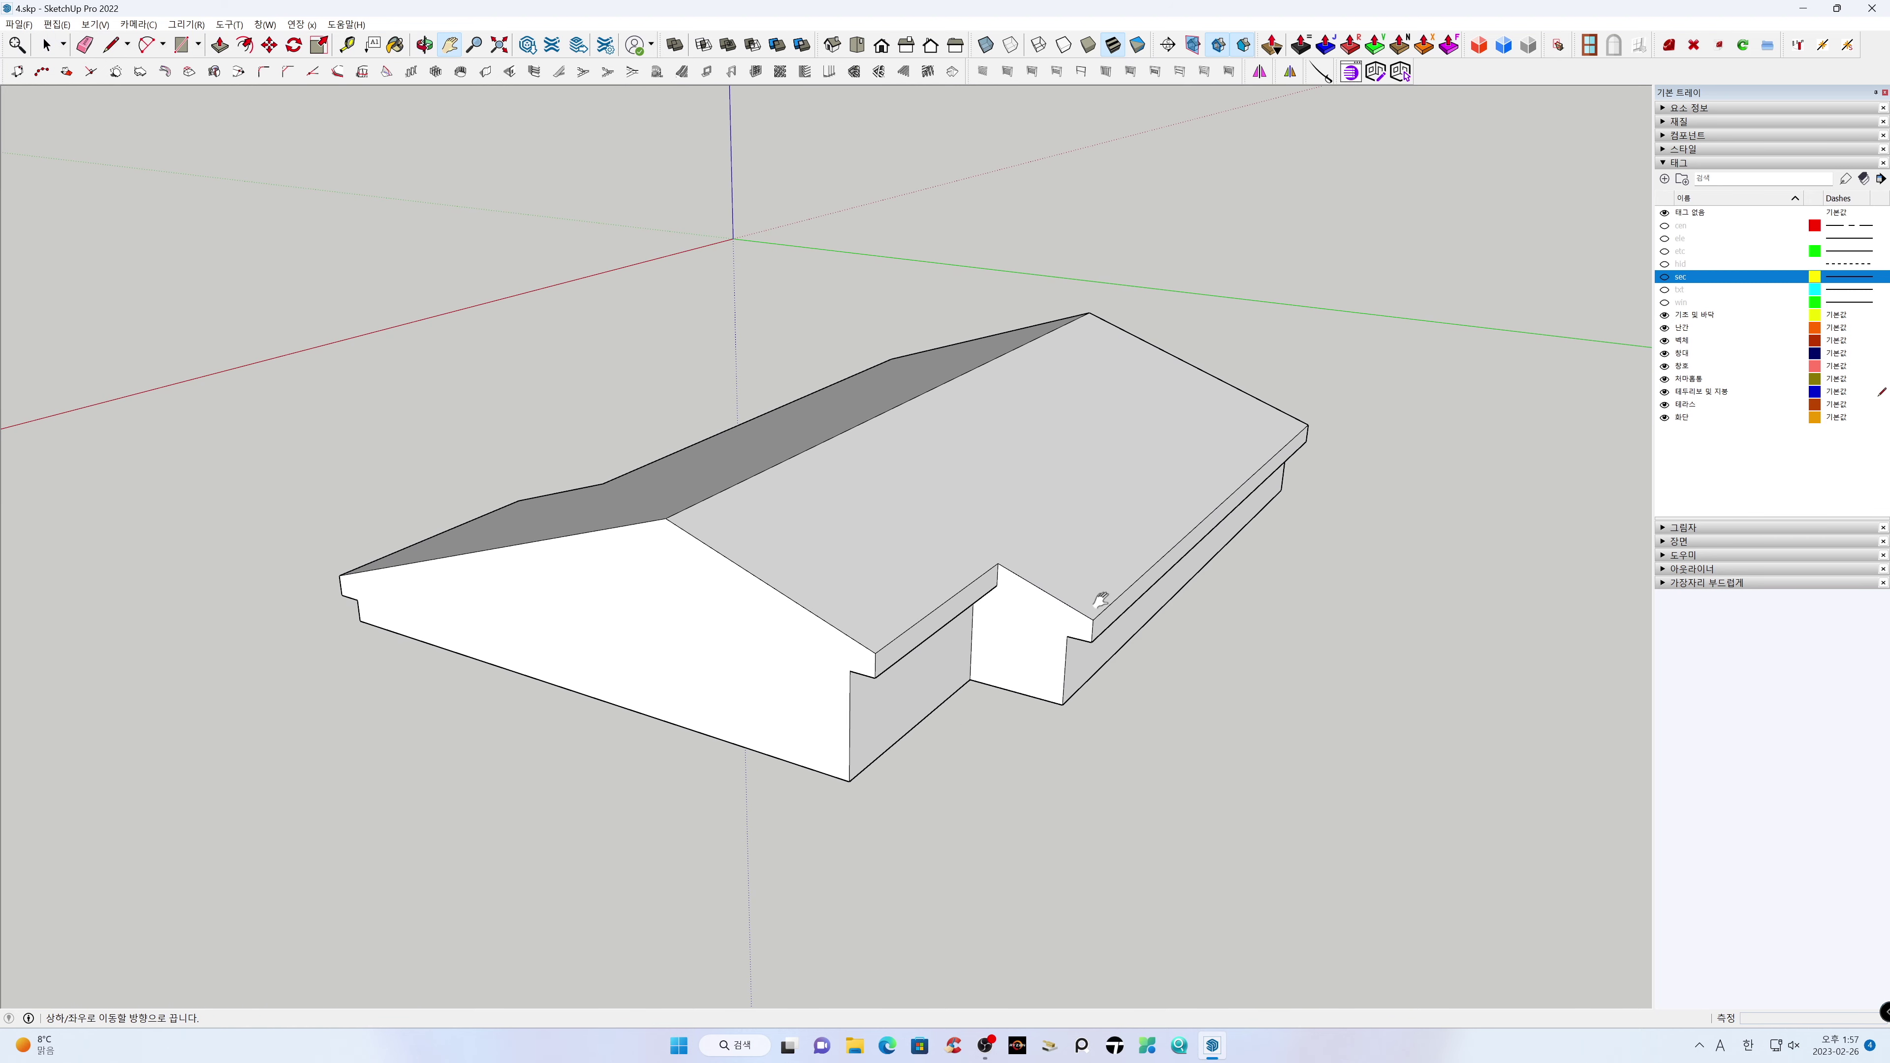
left_click(986, 47)
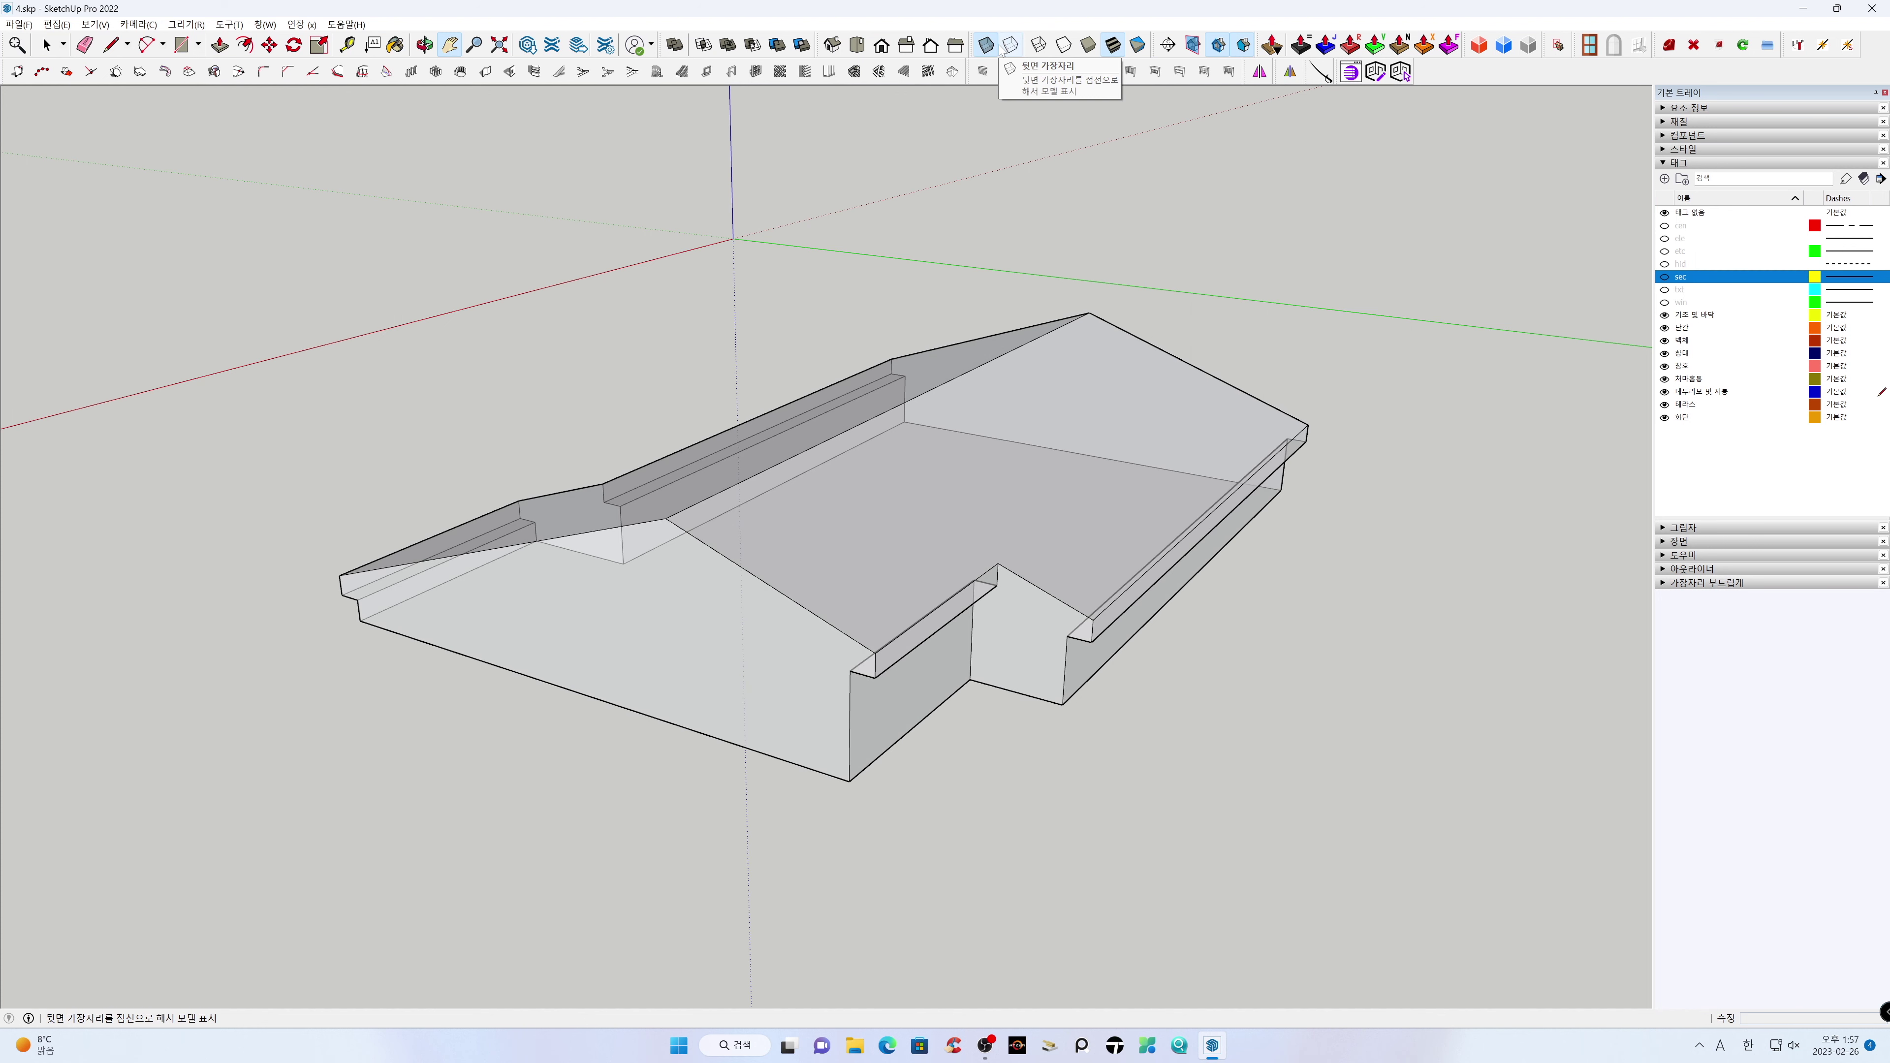
left_click(986, 46)
scroll(884, 894, "up", 1)
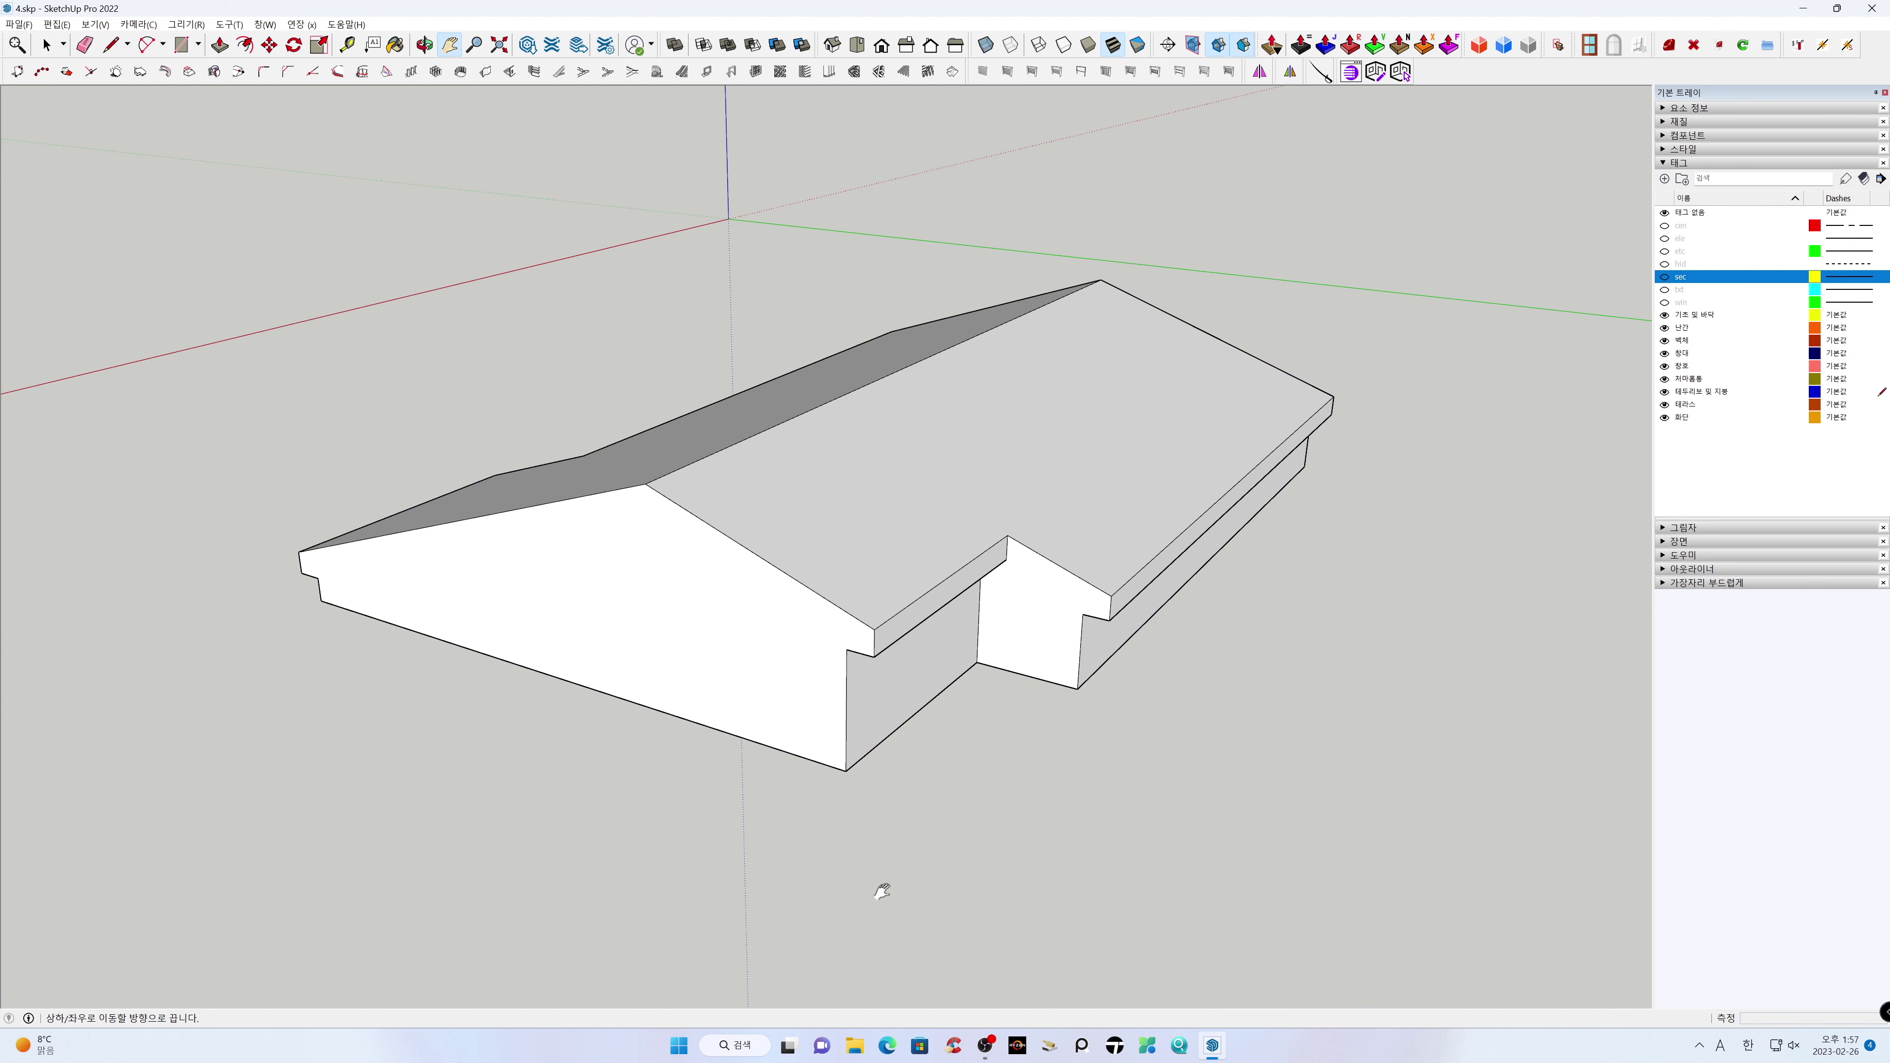
Explode the merged roof group into loose geometry
key("space")
left_click(807, 669)
right_click(807, 669)
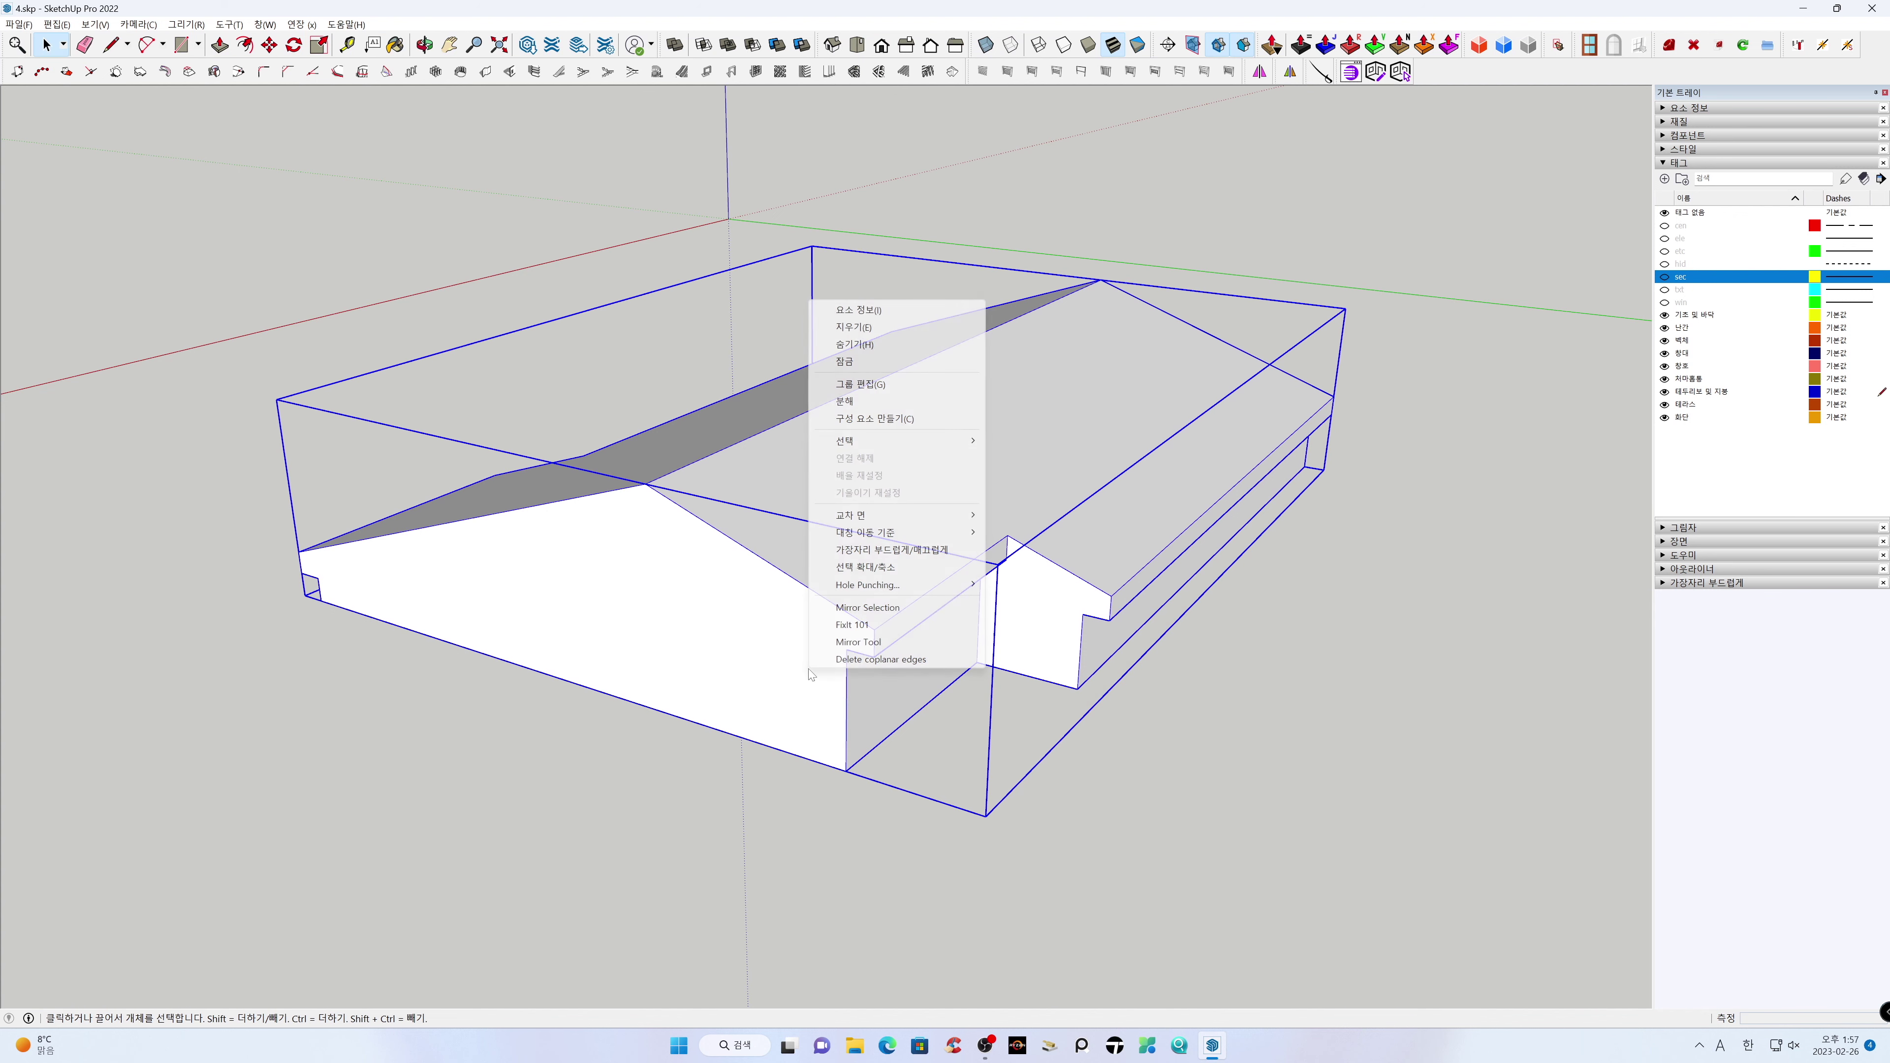
left_click(863, 402)
left_click(1027, 841)
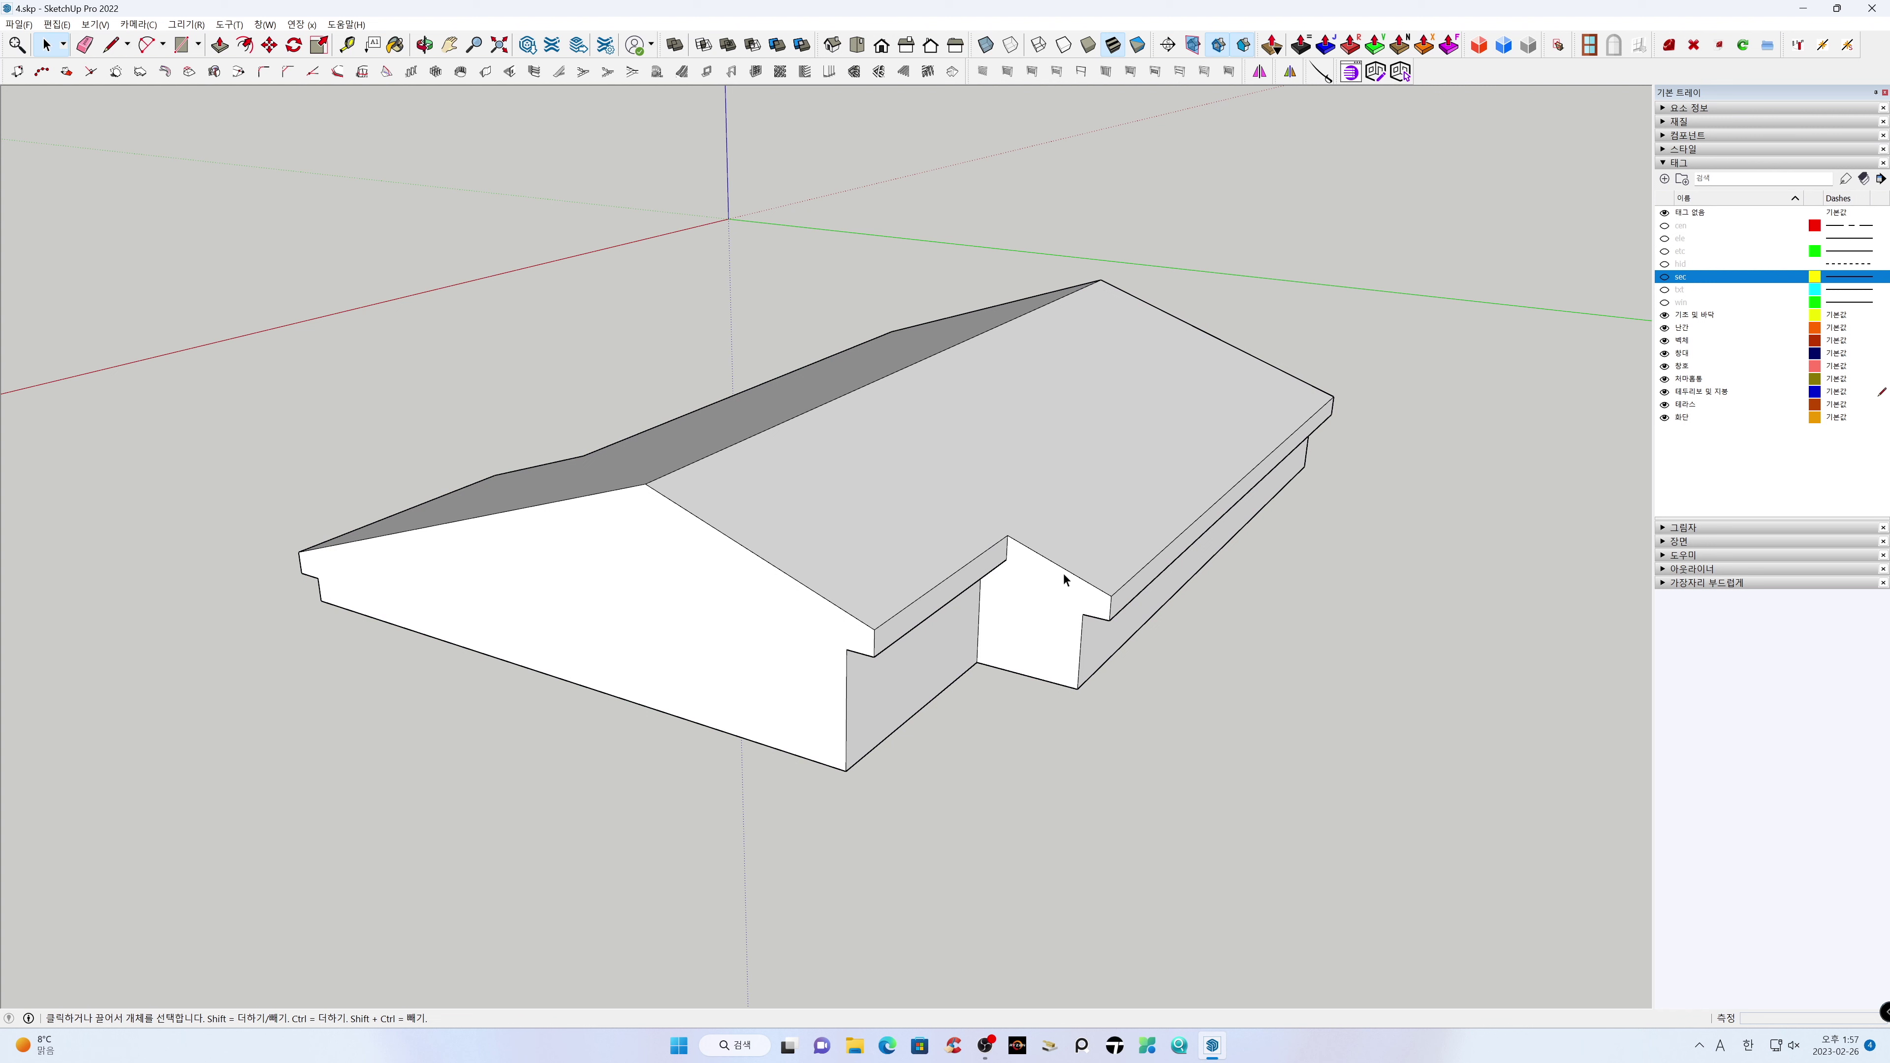
Copy the sloped top edges of the front and recessed gables straight down to the eave's lower corner
left_click(753, 556, "ctrl")
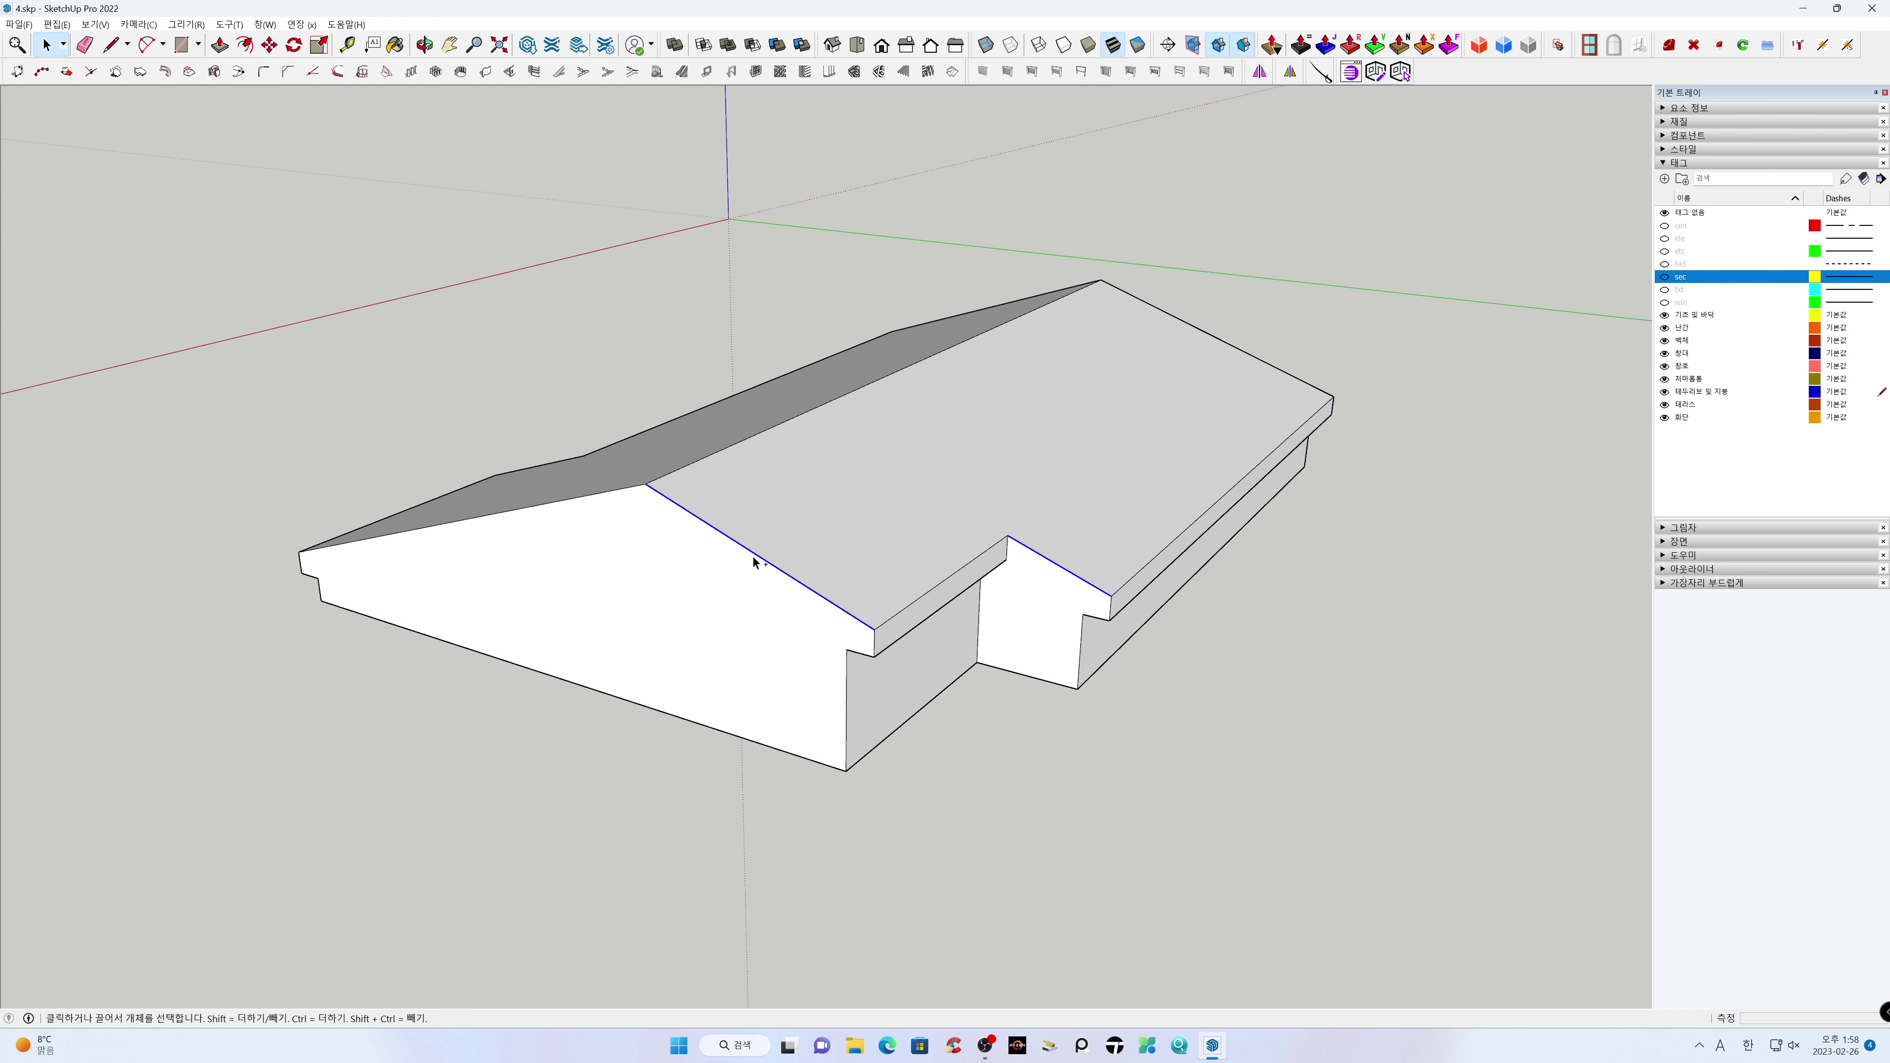
left_click(474, 519, "ctrl")
scroll(897, 732, "up", 1)
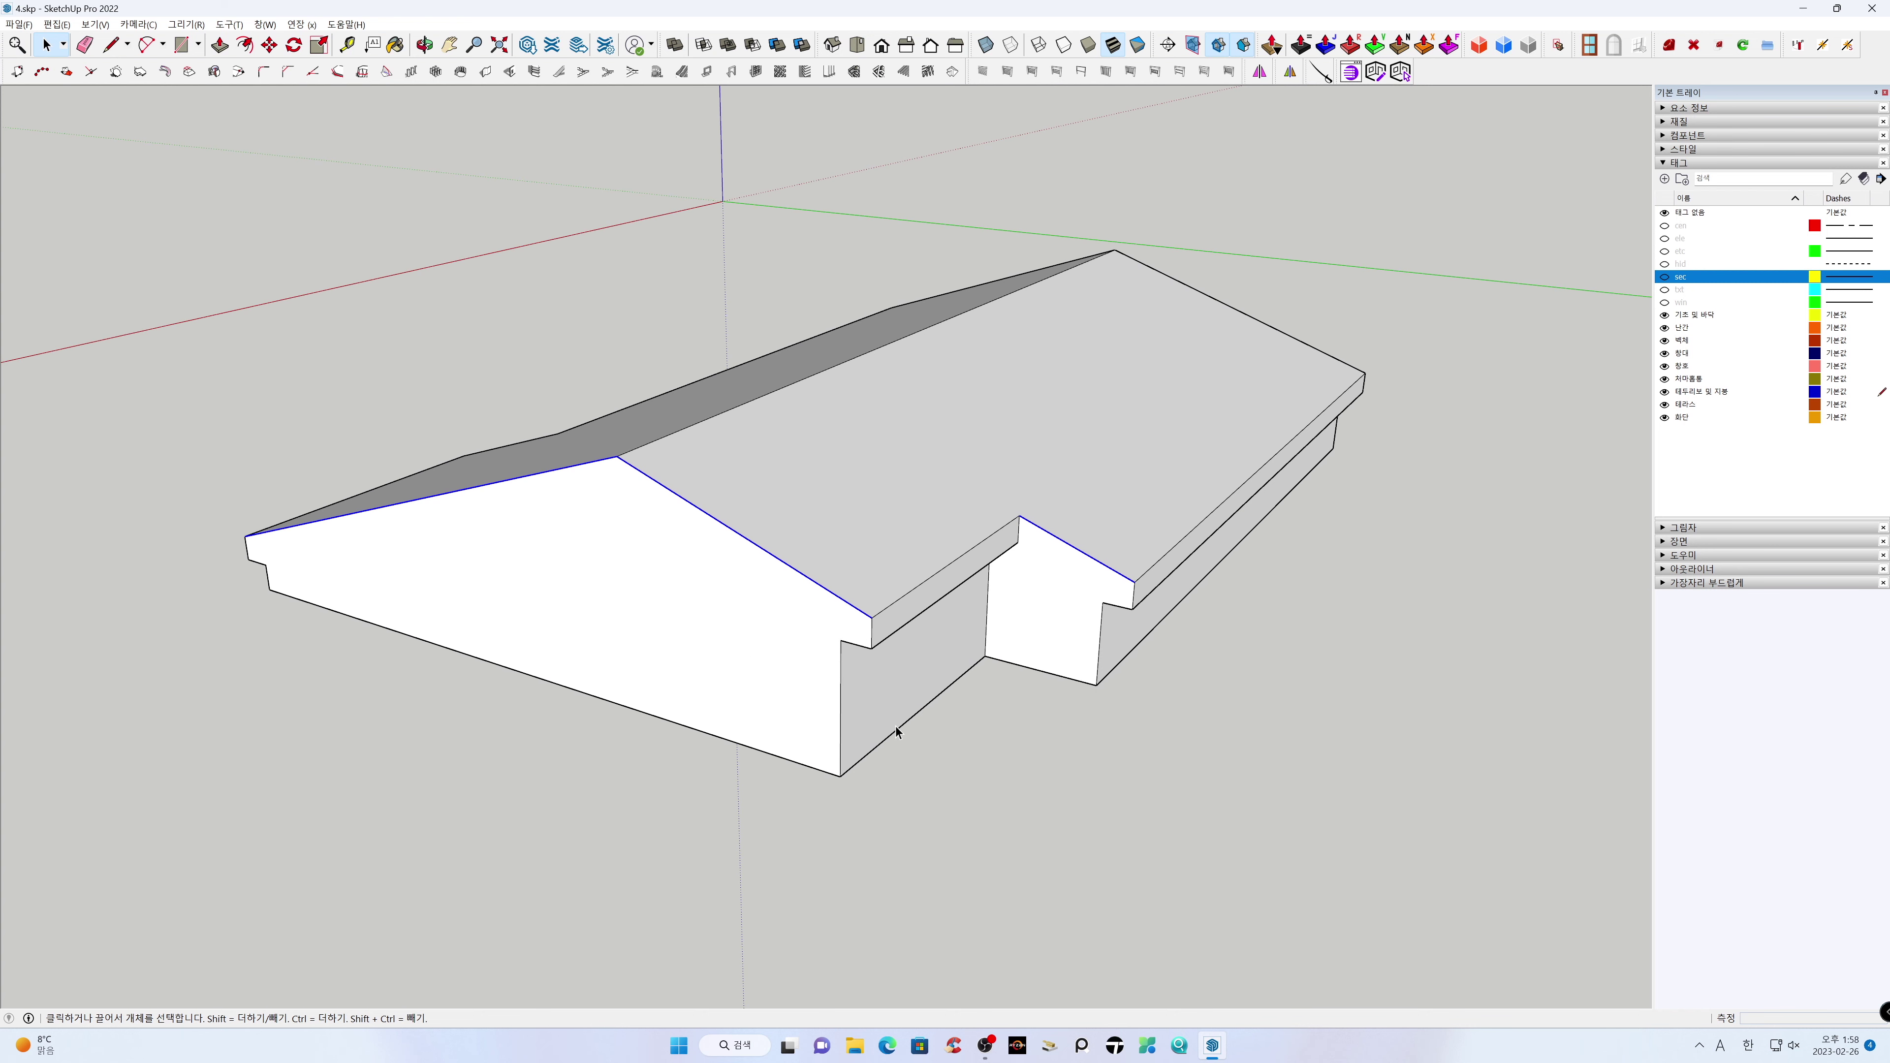
key("m")
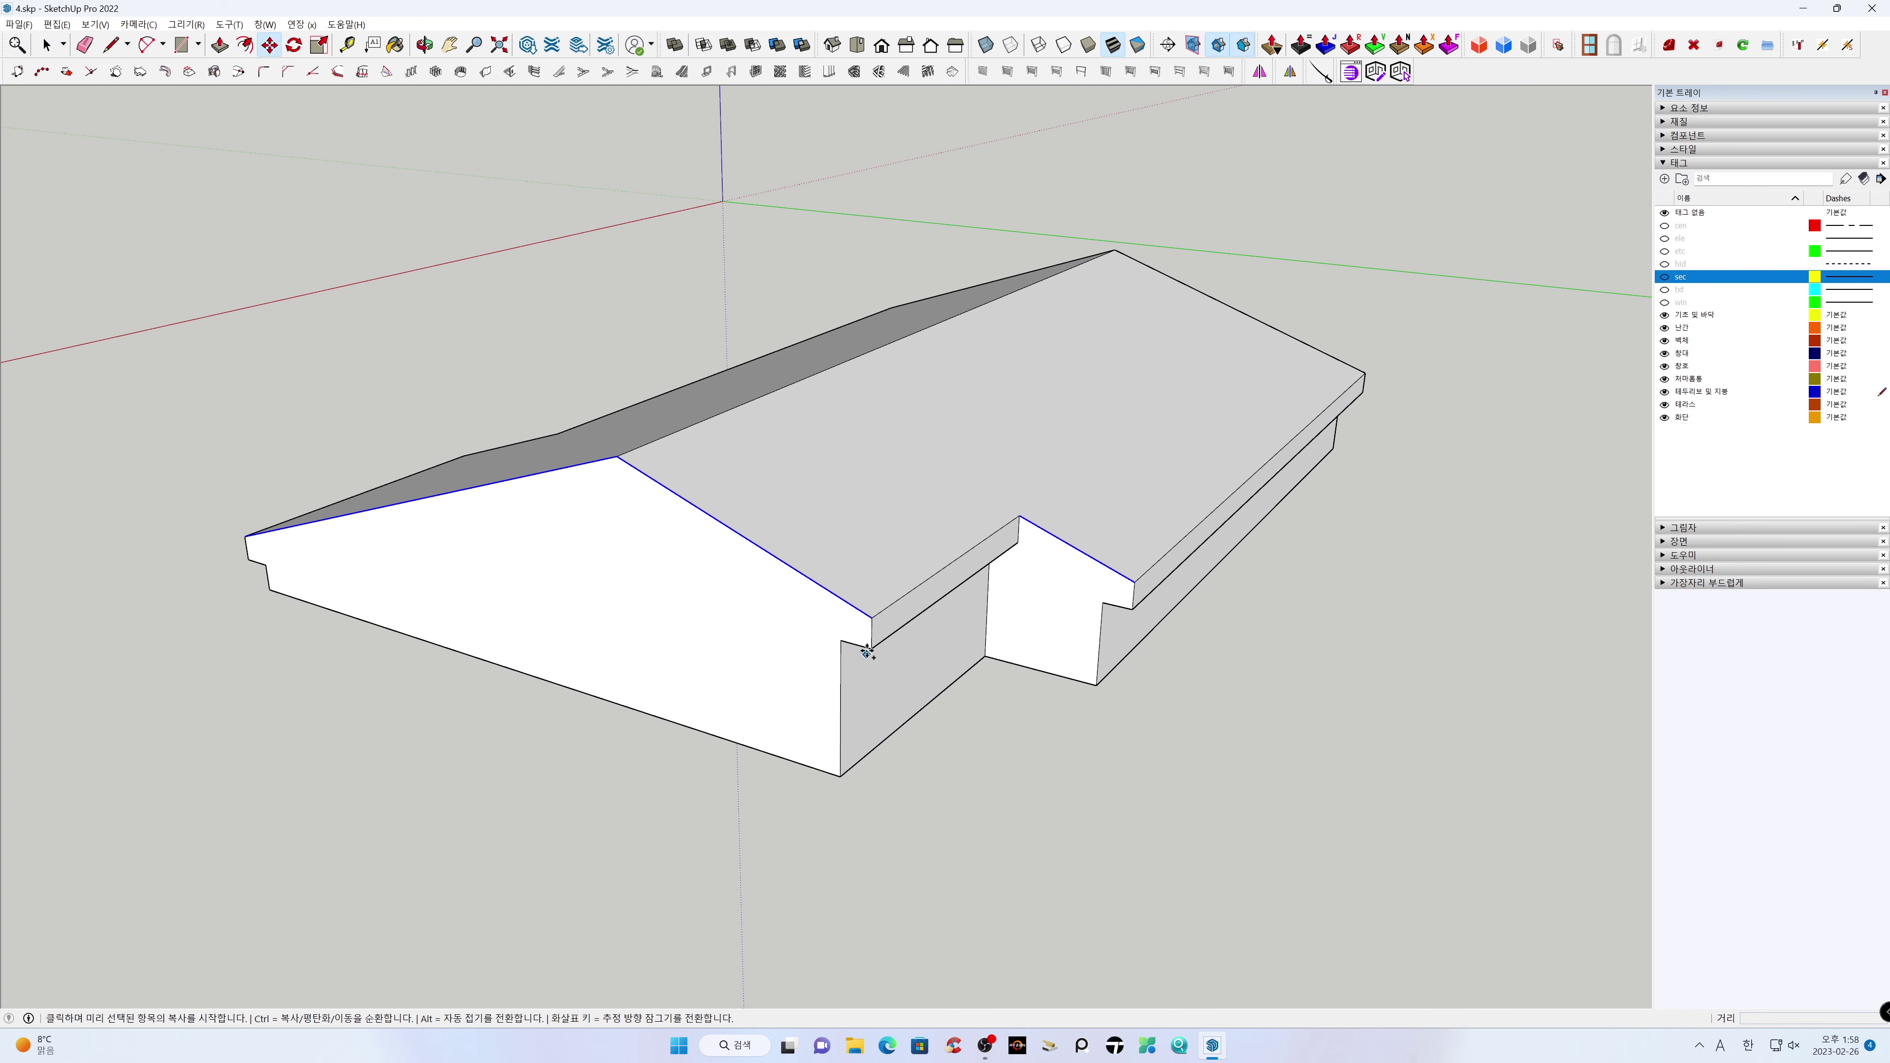
left_click(874, 619)
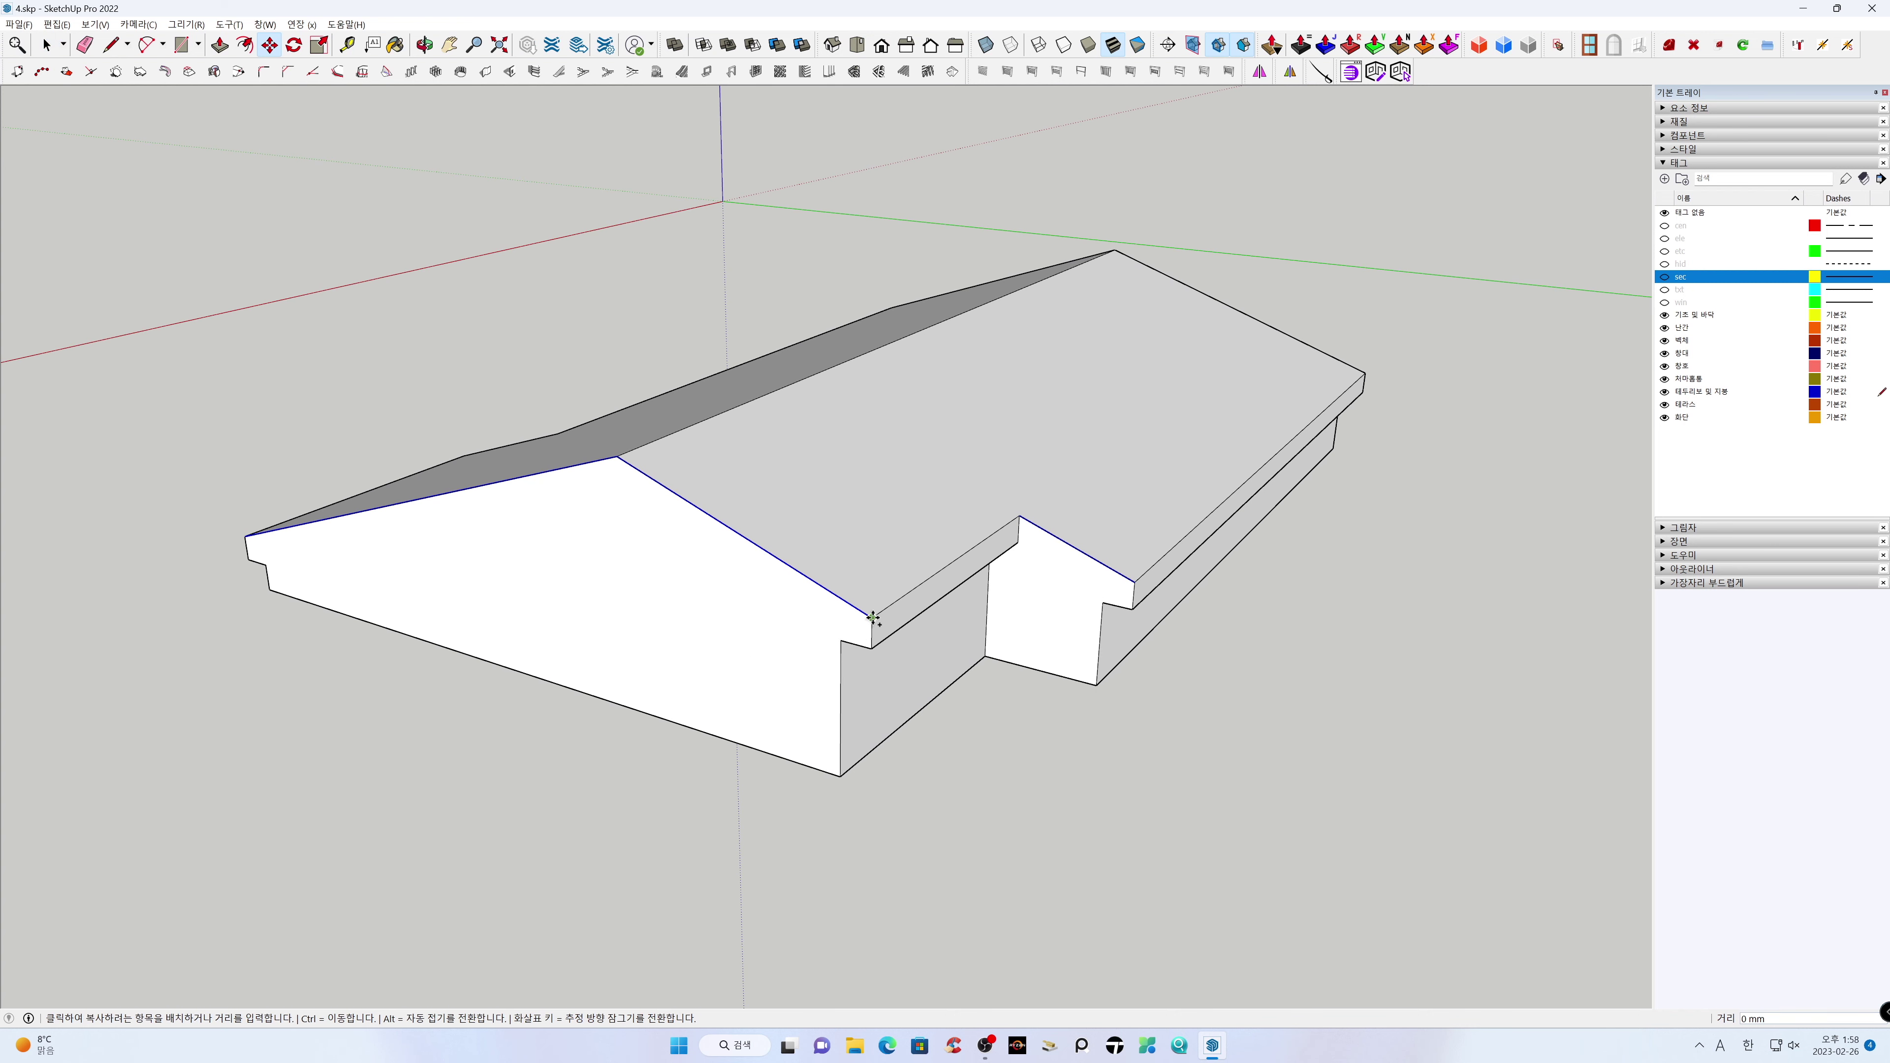
left_click(870, 650)
key("space")
left_click(973, 857)
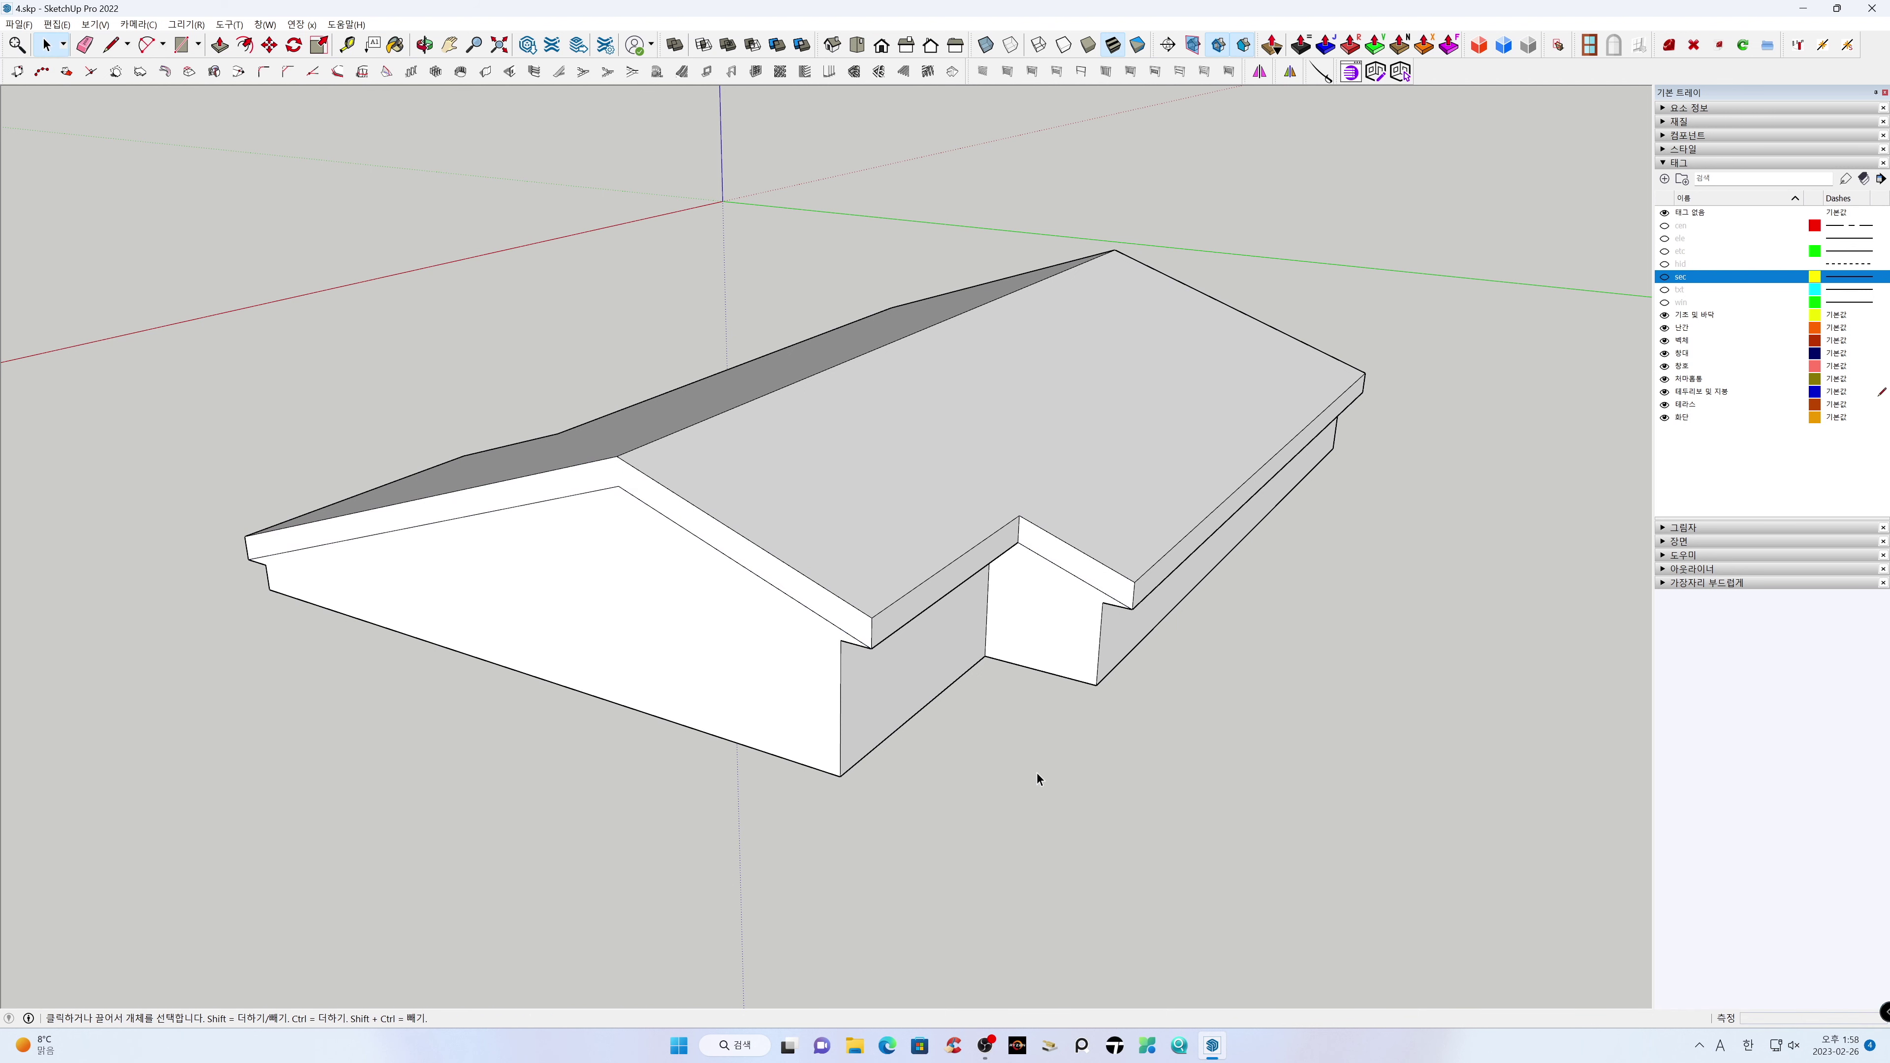
Place a vertical guide line 310 mm inward from the recessed gable's outer wall edge
scroll(1033, 603, "up", 3)
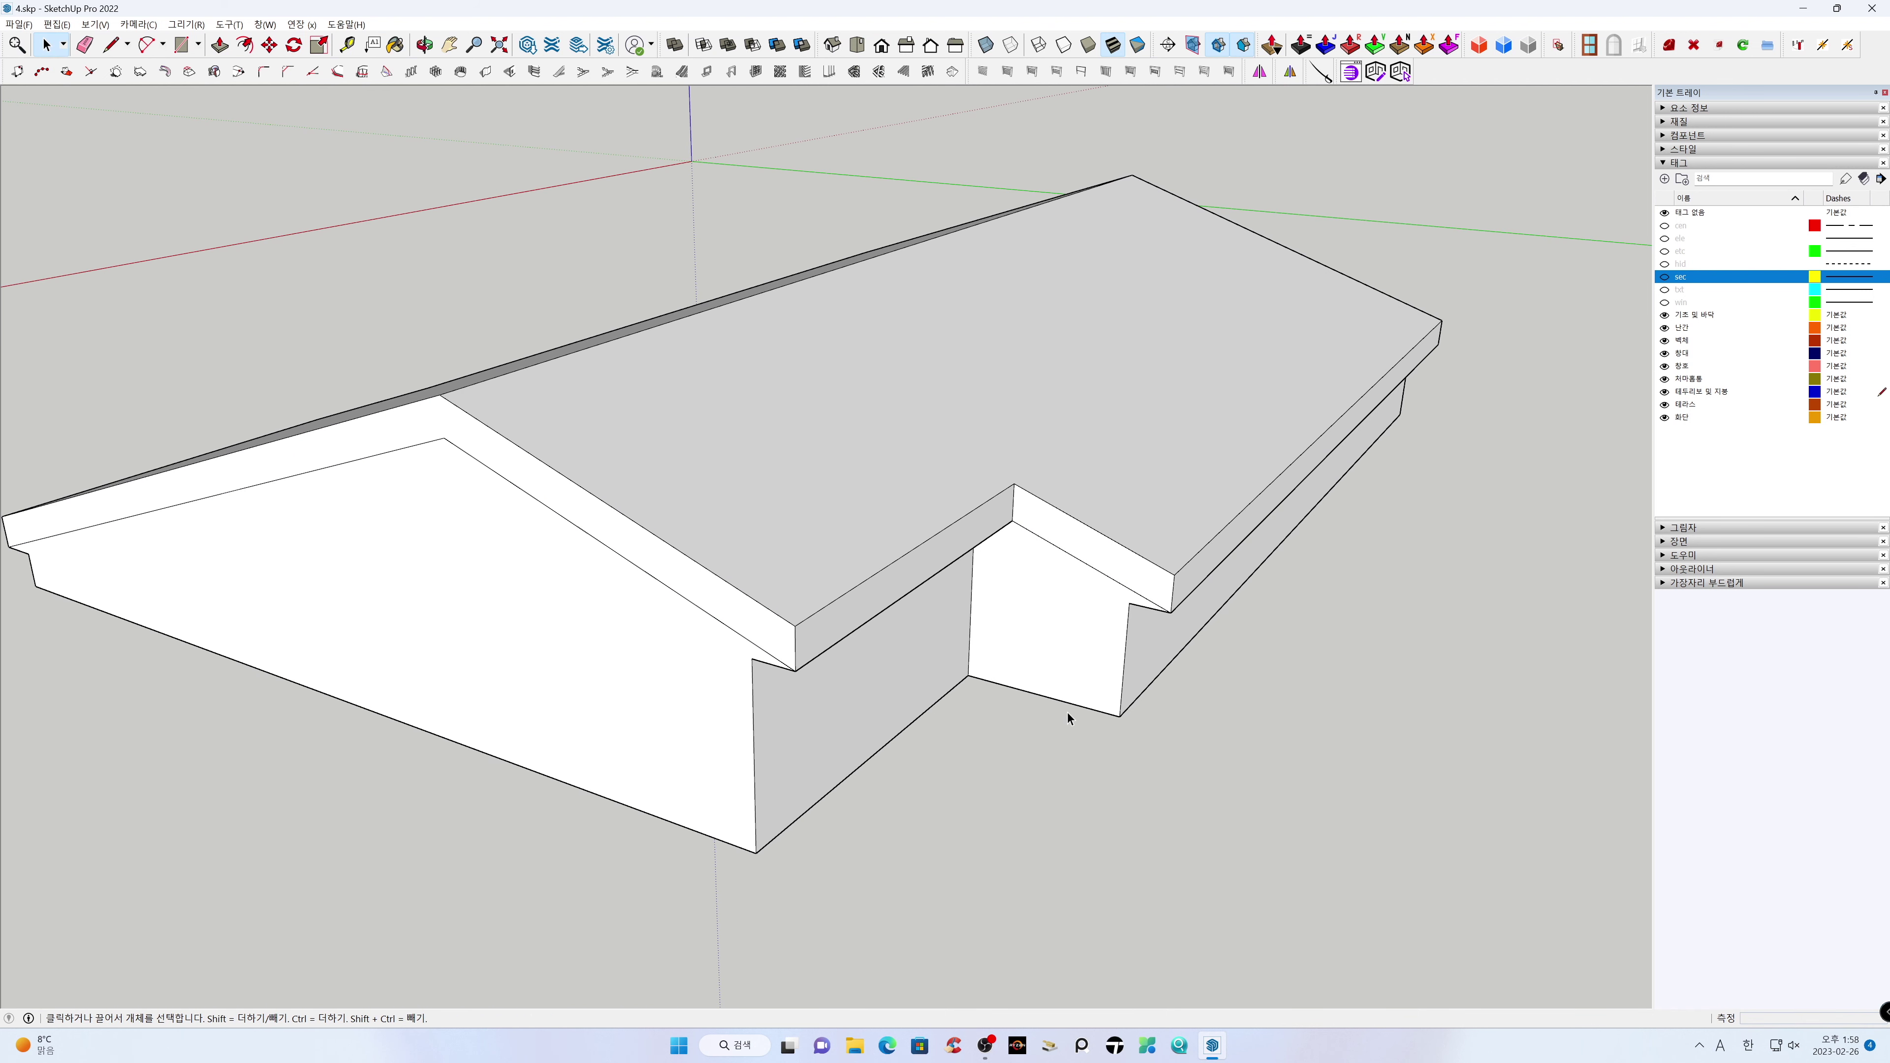
key("t")
left_click(1126, 655)
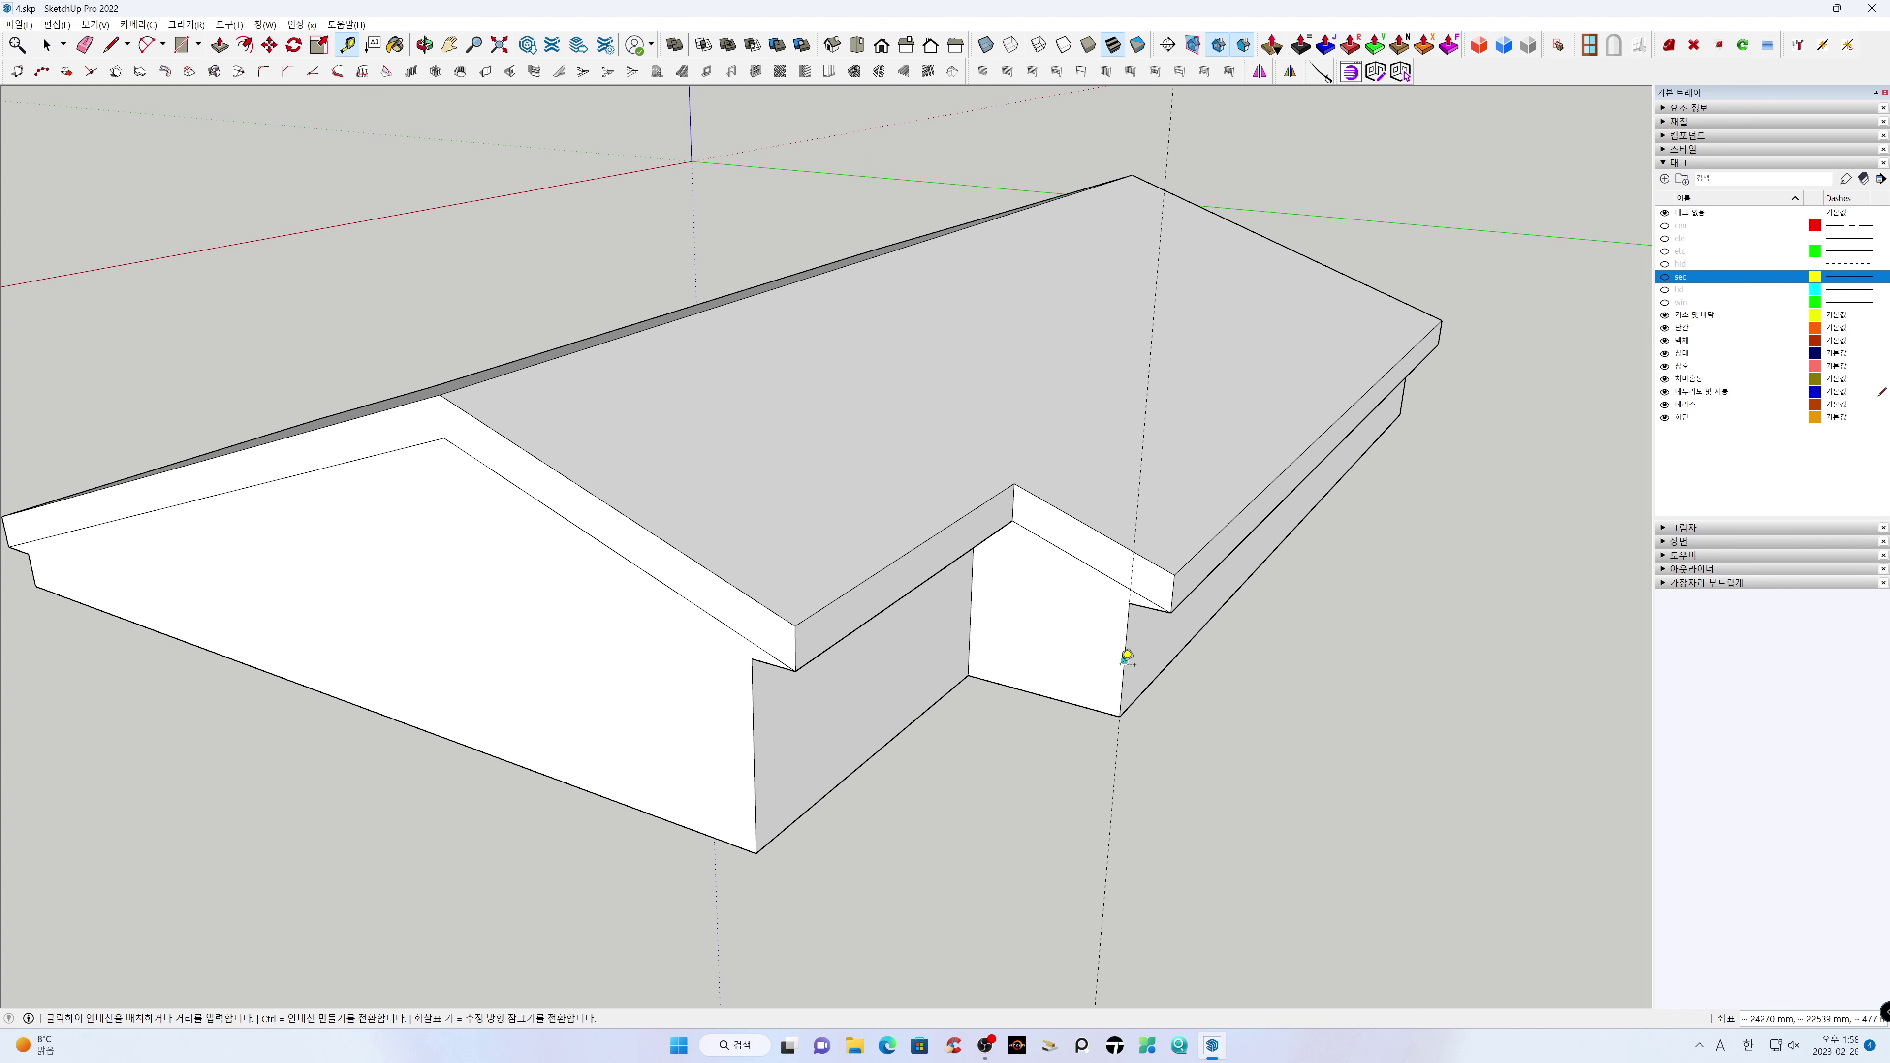
left_click(1090, 642)
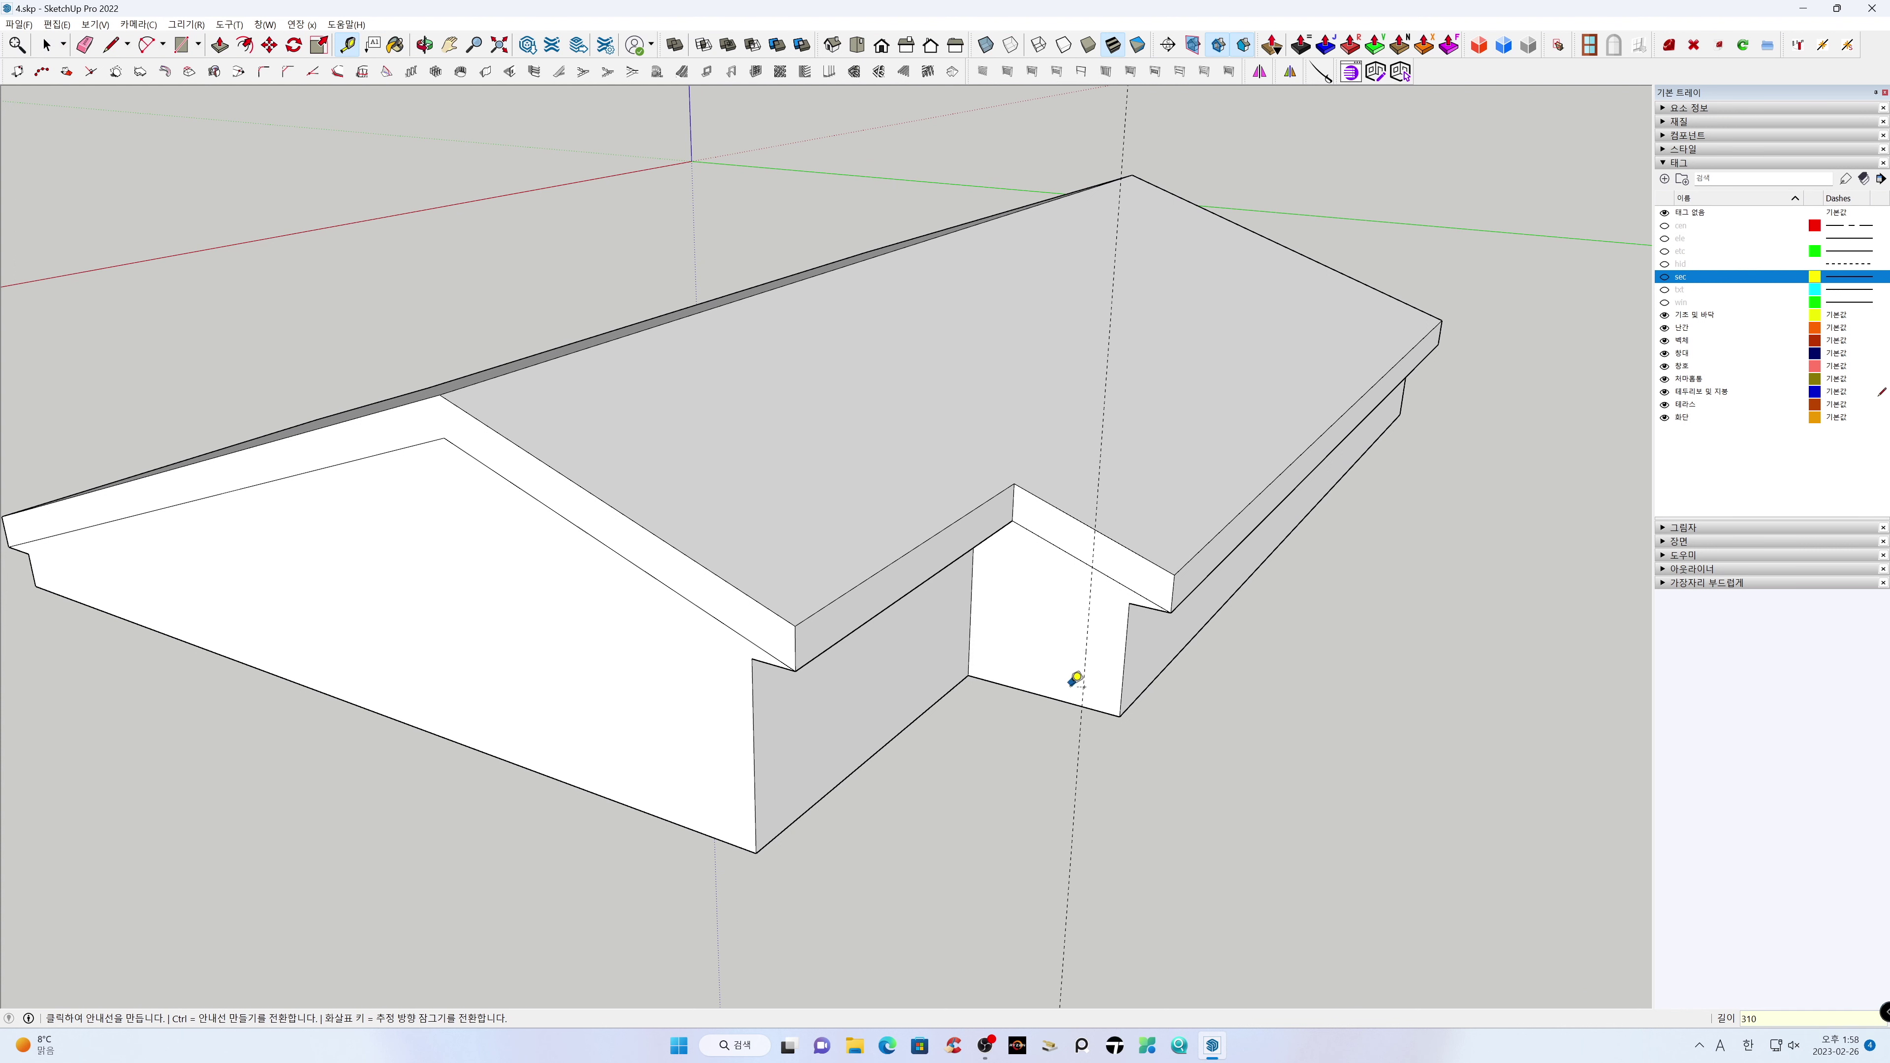
Place a vertical guide line 310 mm inward from the front gable's wall edge nearest the recess
scroll(939, 786, "down", 1)
left_click(771, 750)
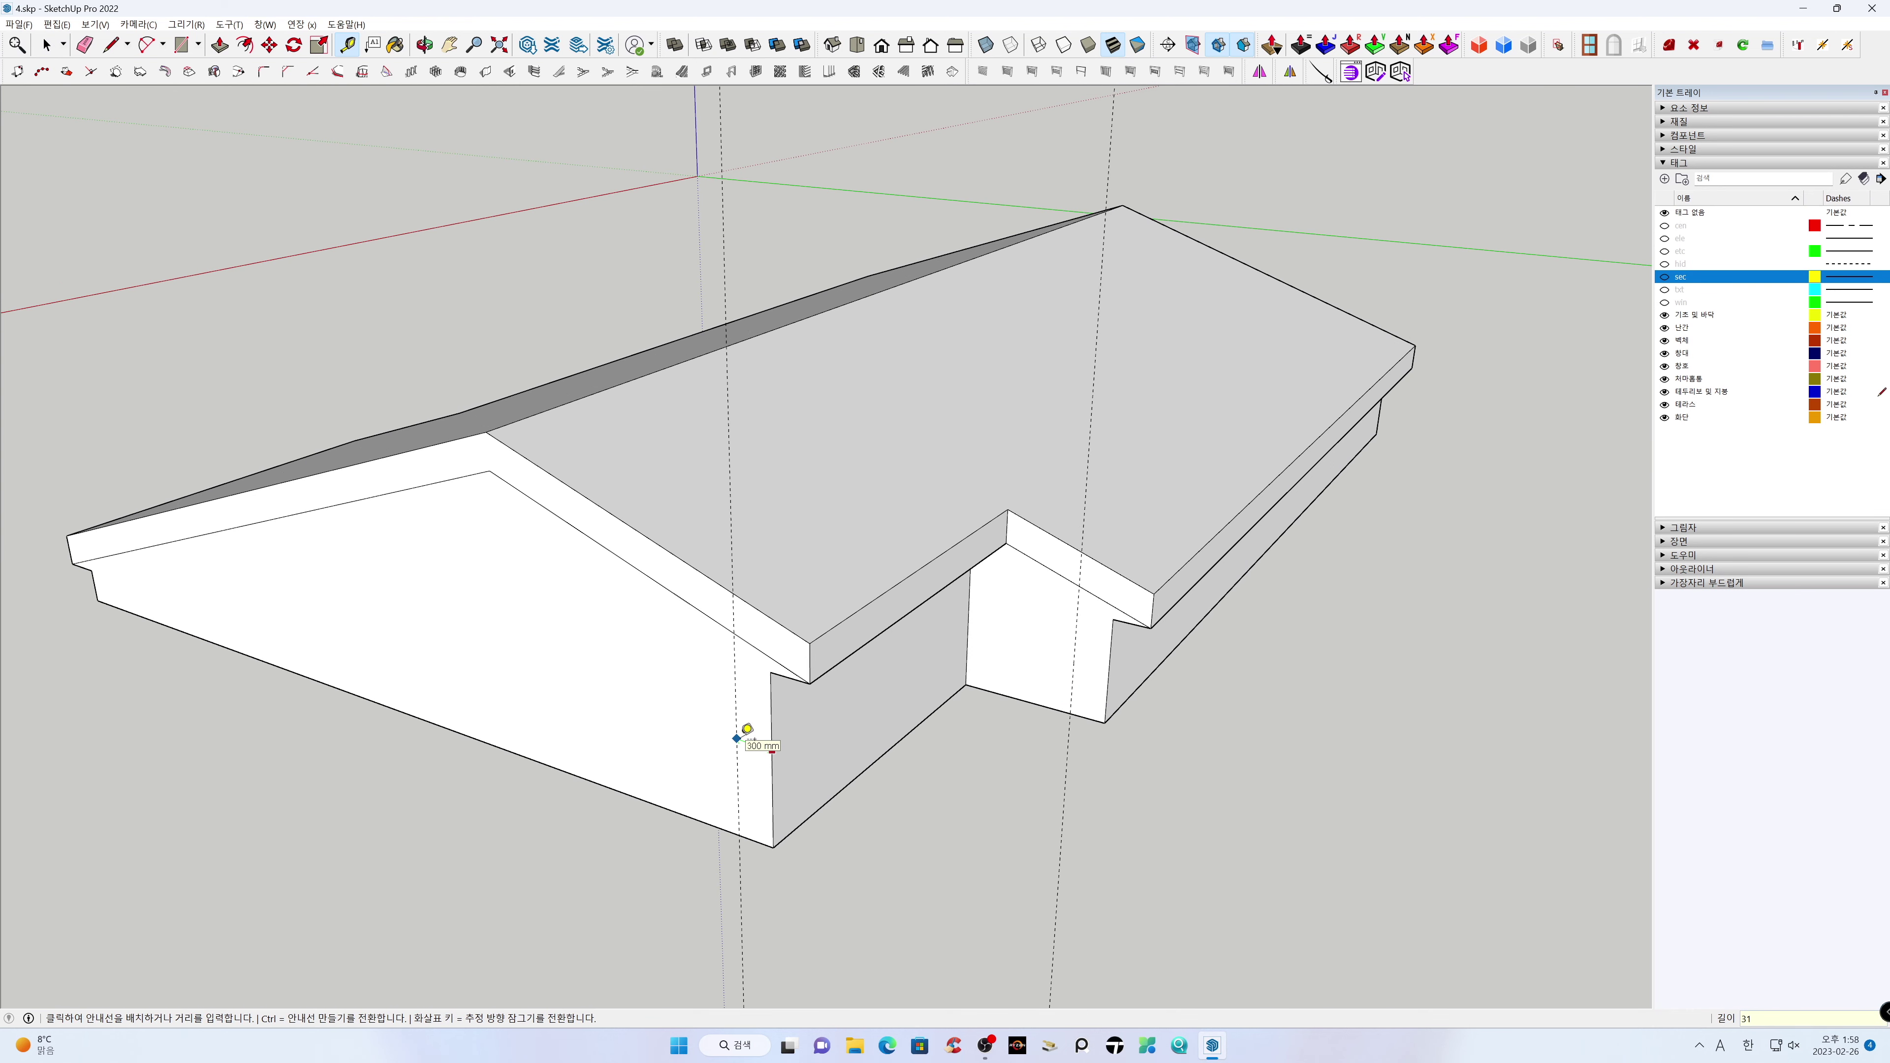
type("310")
key("Return")
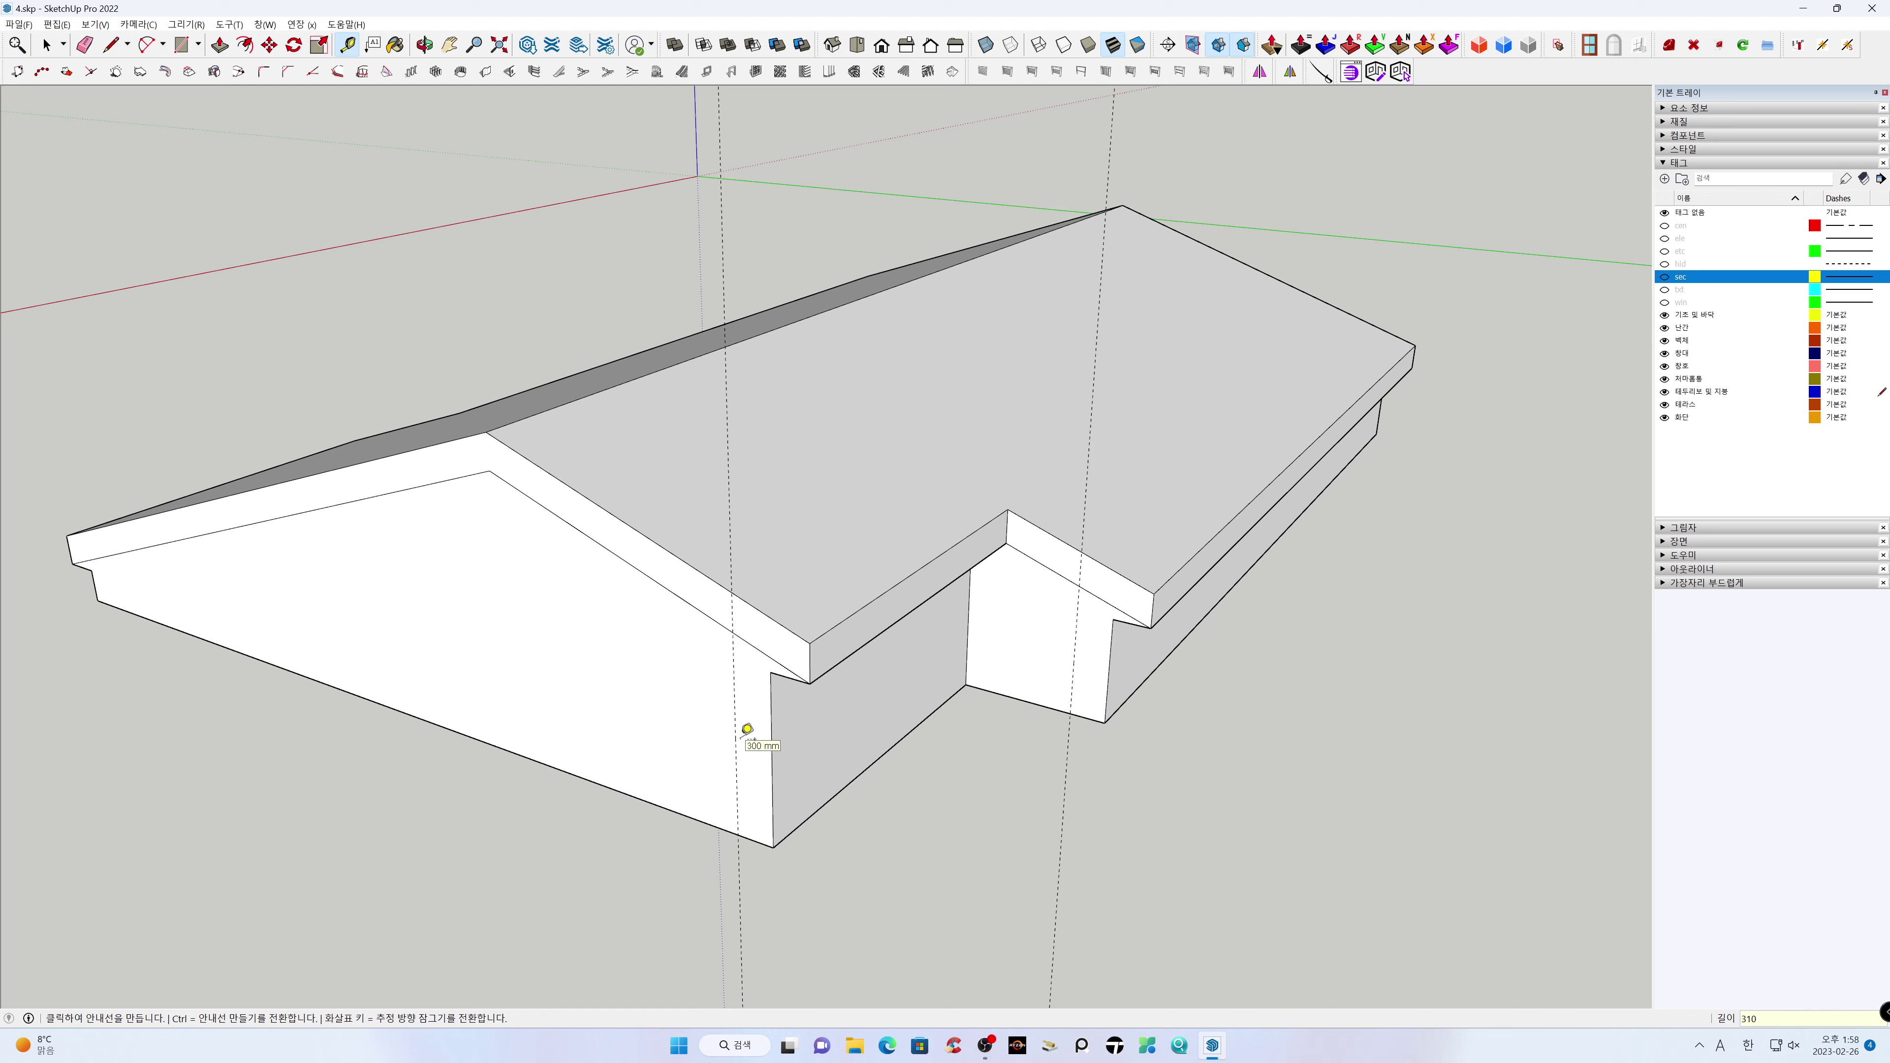
Place a vertical guide line inward from the wall edge at the front gable's other end
scroll(632, 821, "up", 1)
middle_click_drag(752, 831, 1084, 836, "shift")
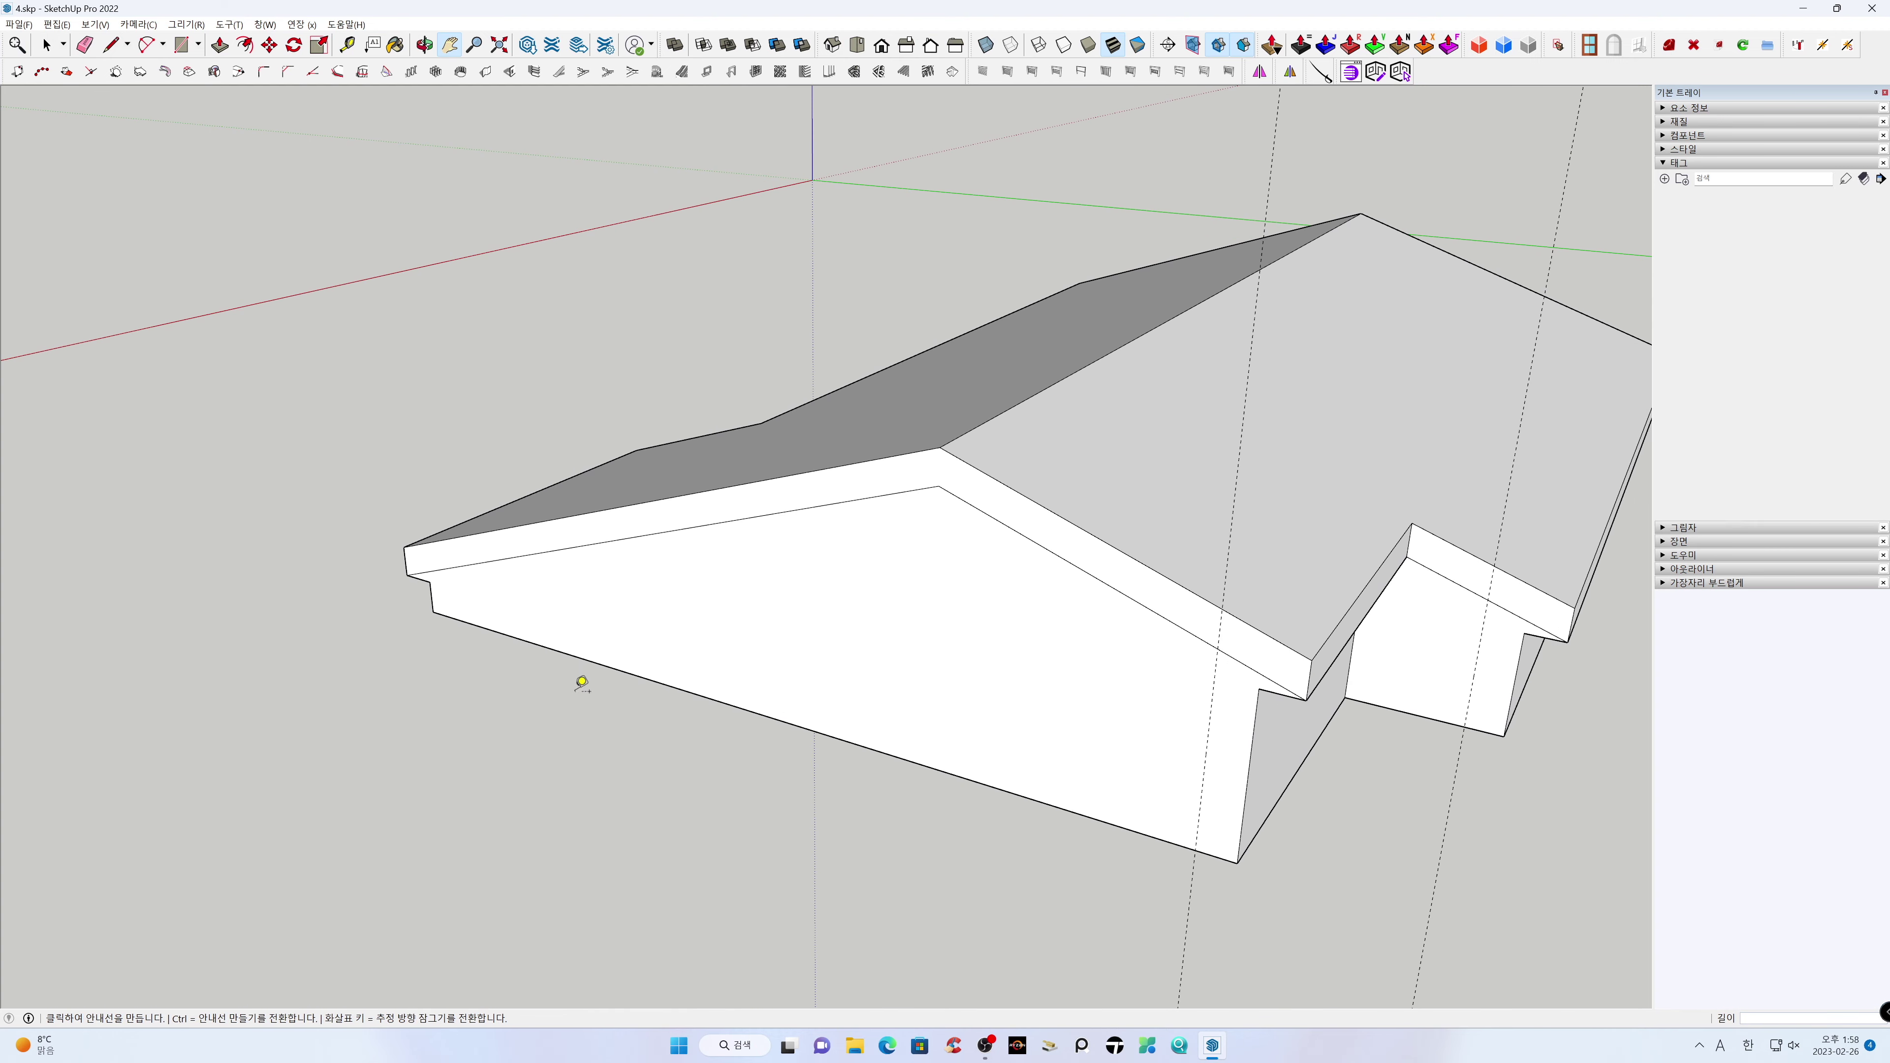
left_click(432, 597)
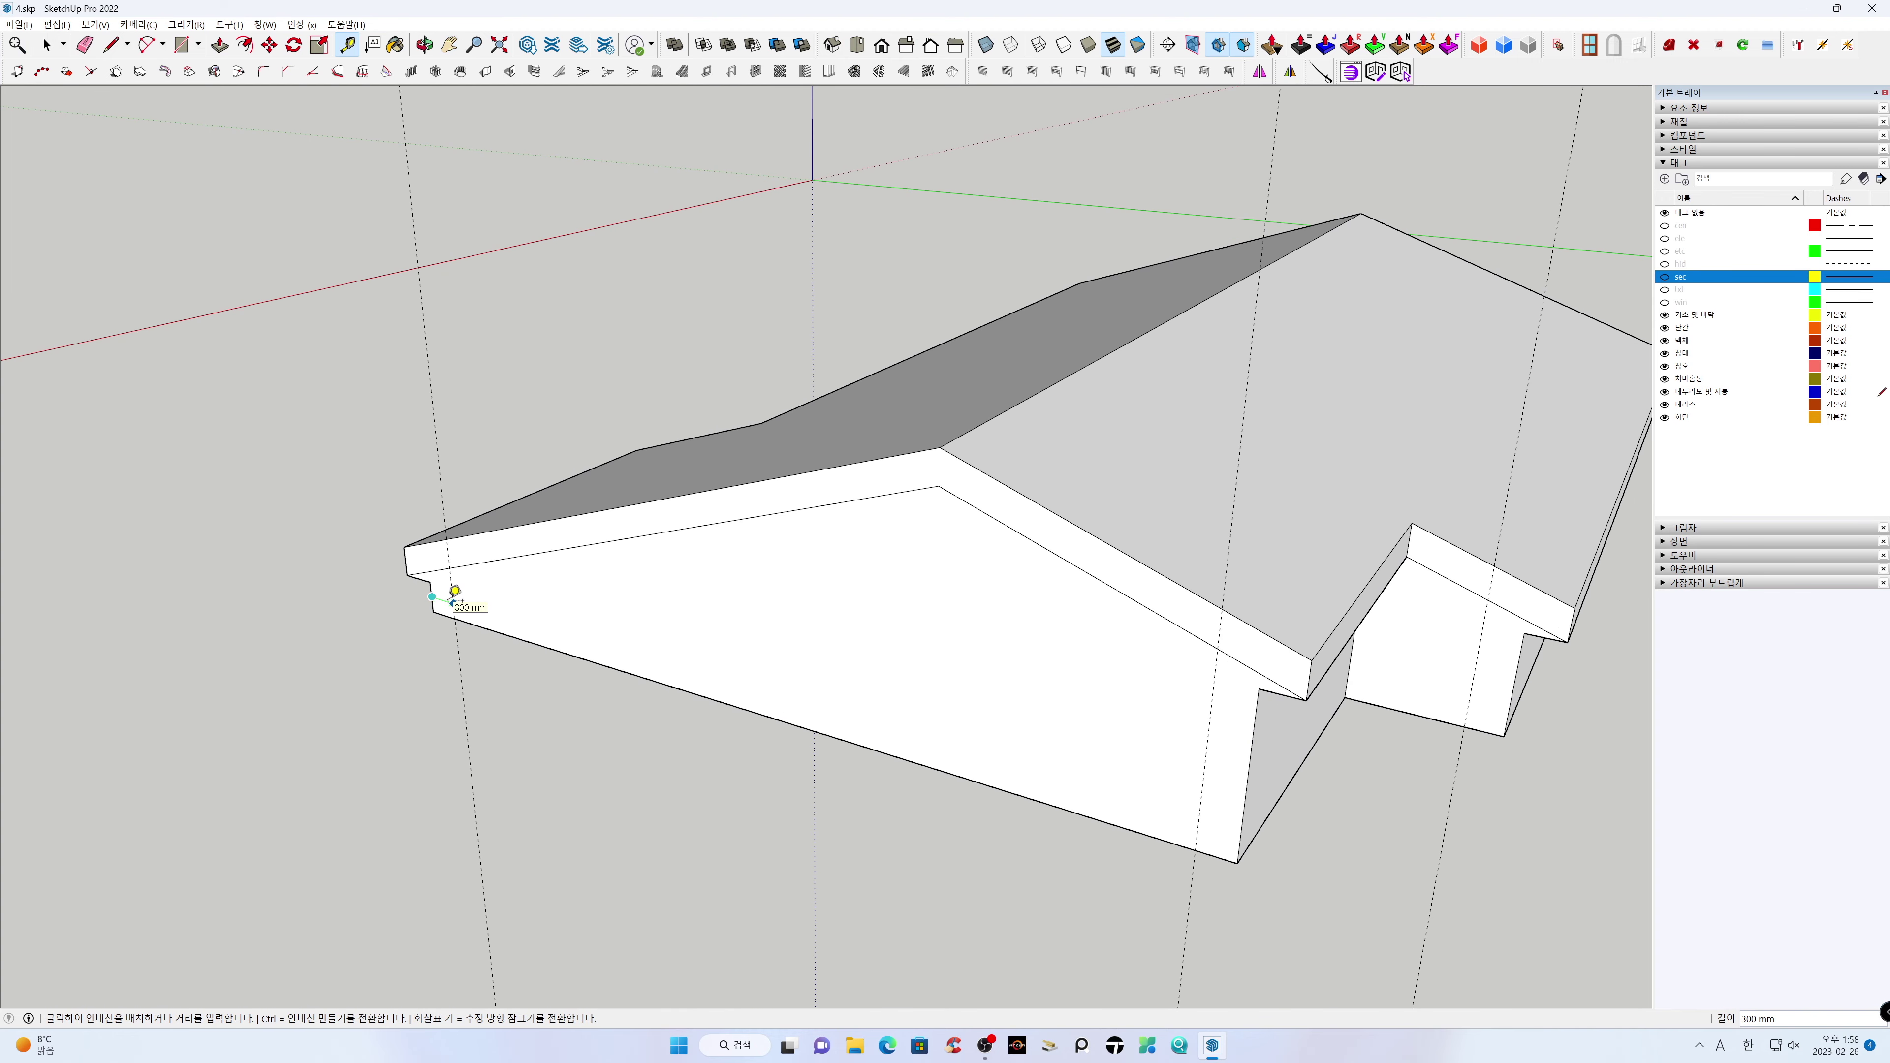
left_click(455, 590)
key("space")
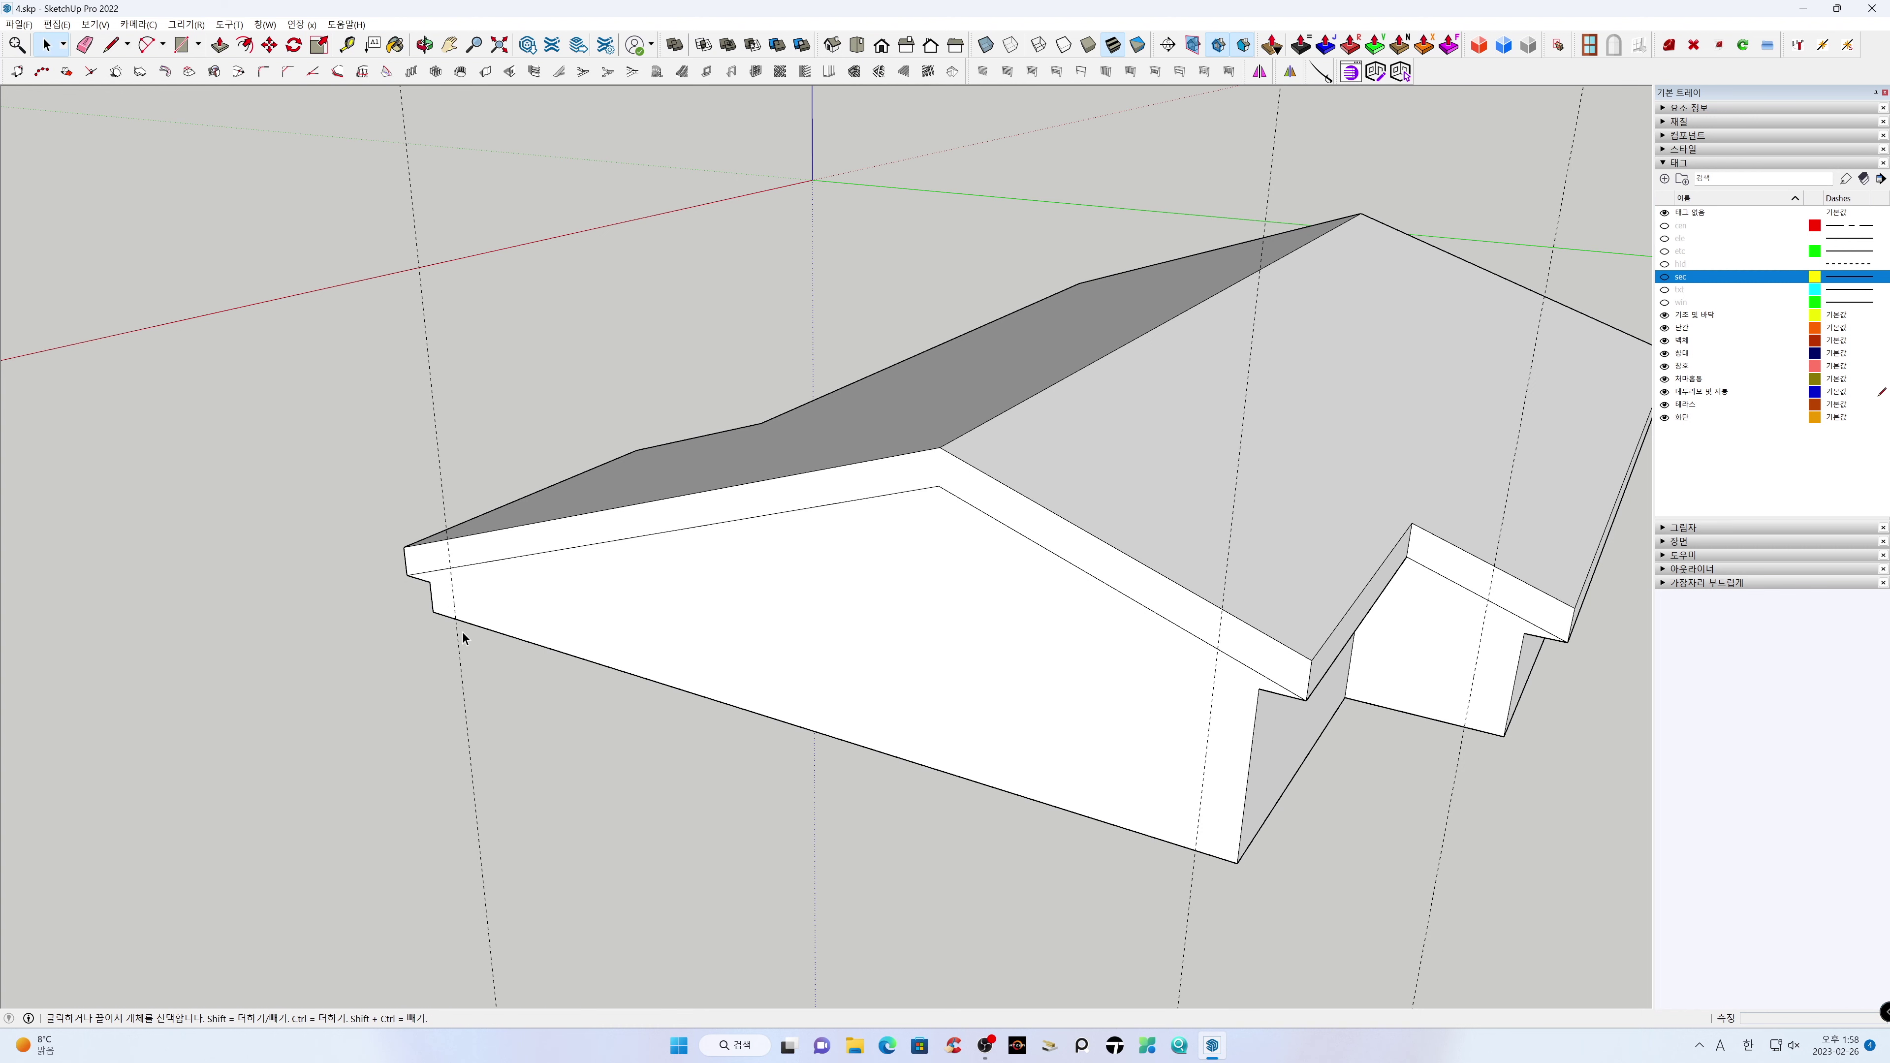
Outline the eave return on the recessed gable from the wall corner to the guide and up to the sloped line, erasing the guide and leftover edge
key("h")
left_click_drag(965, 815, 662, 762)
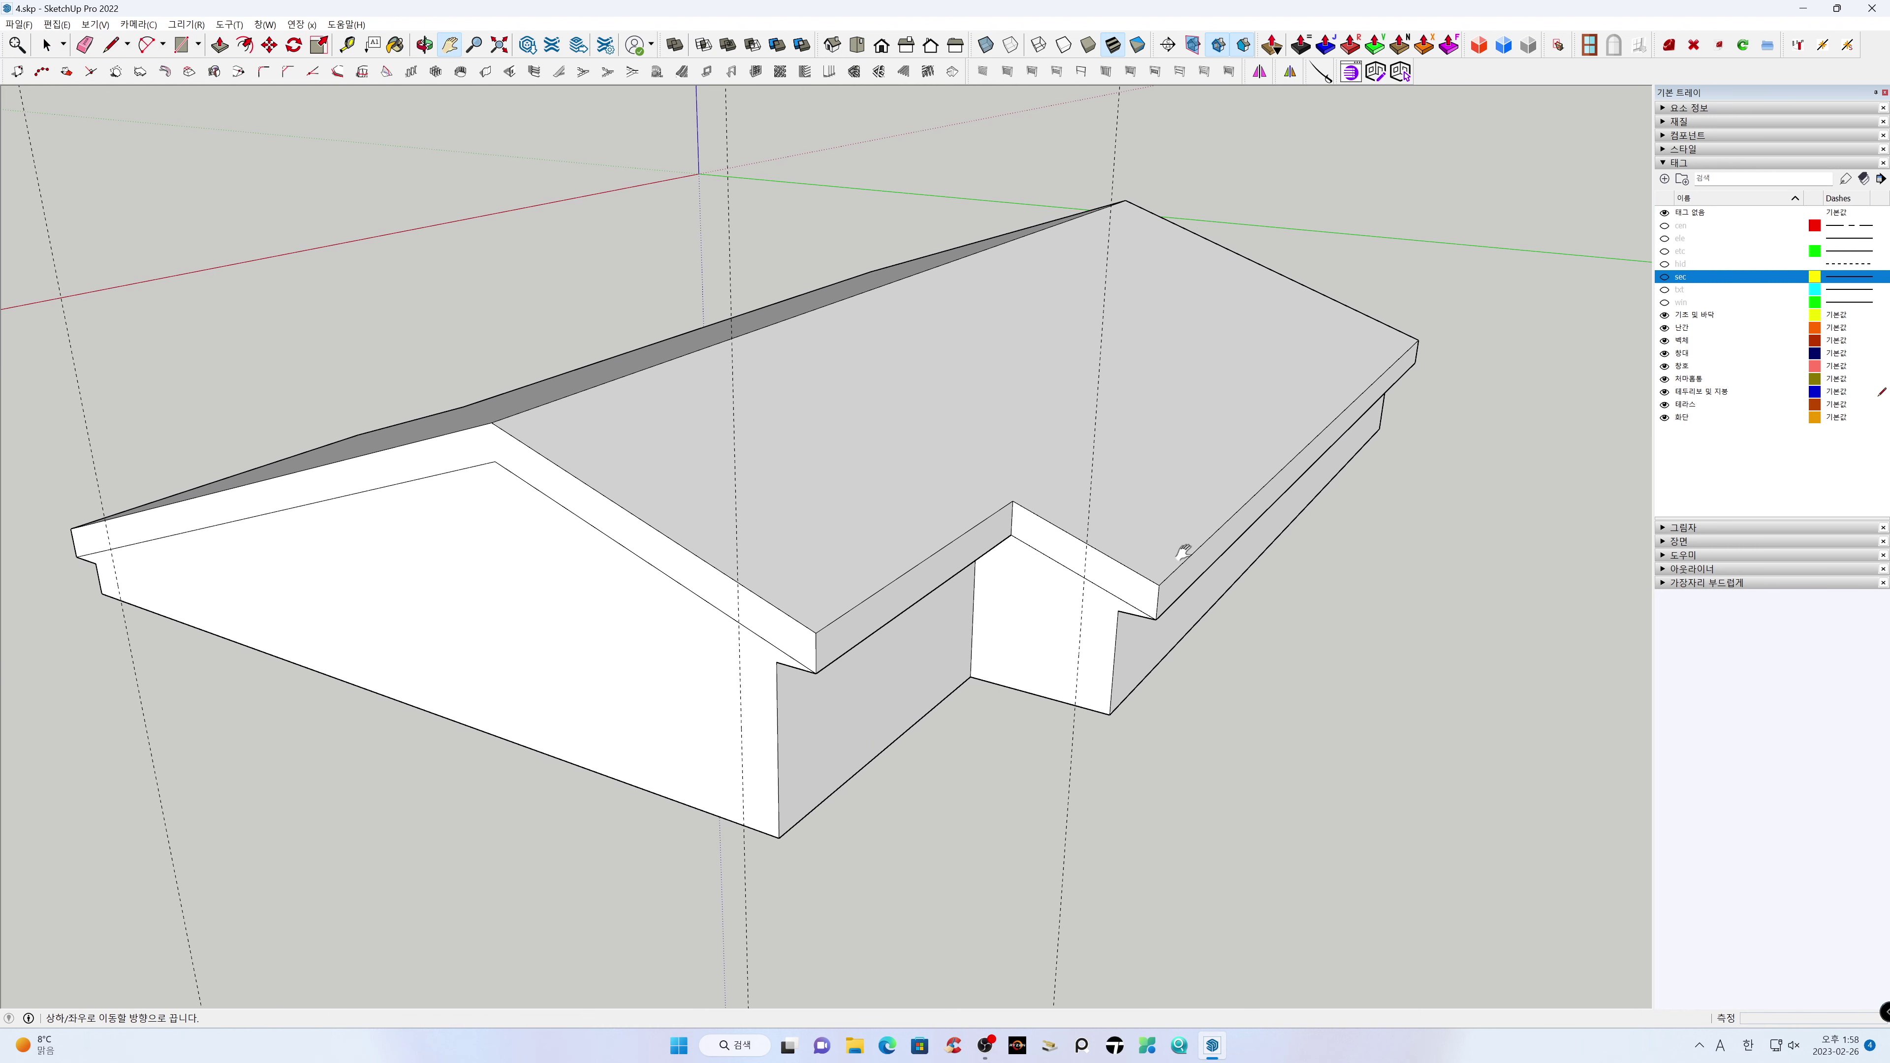
scroll(1110, 589, "up", 1)
key("space")
key("l")
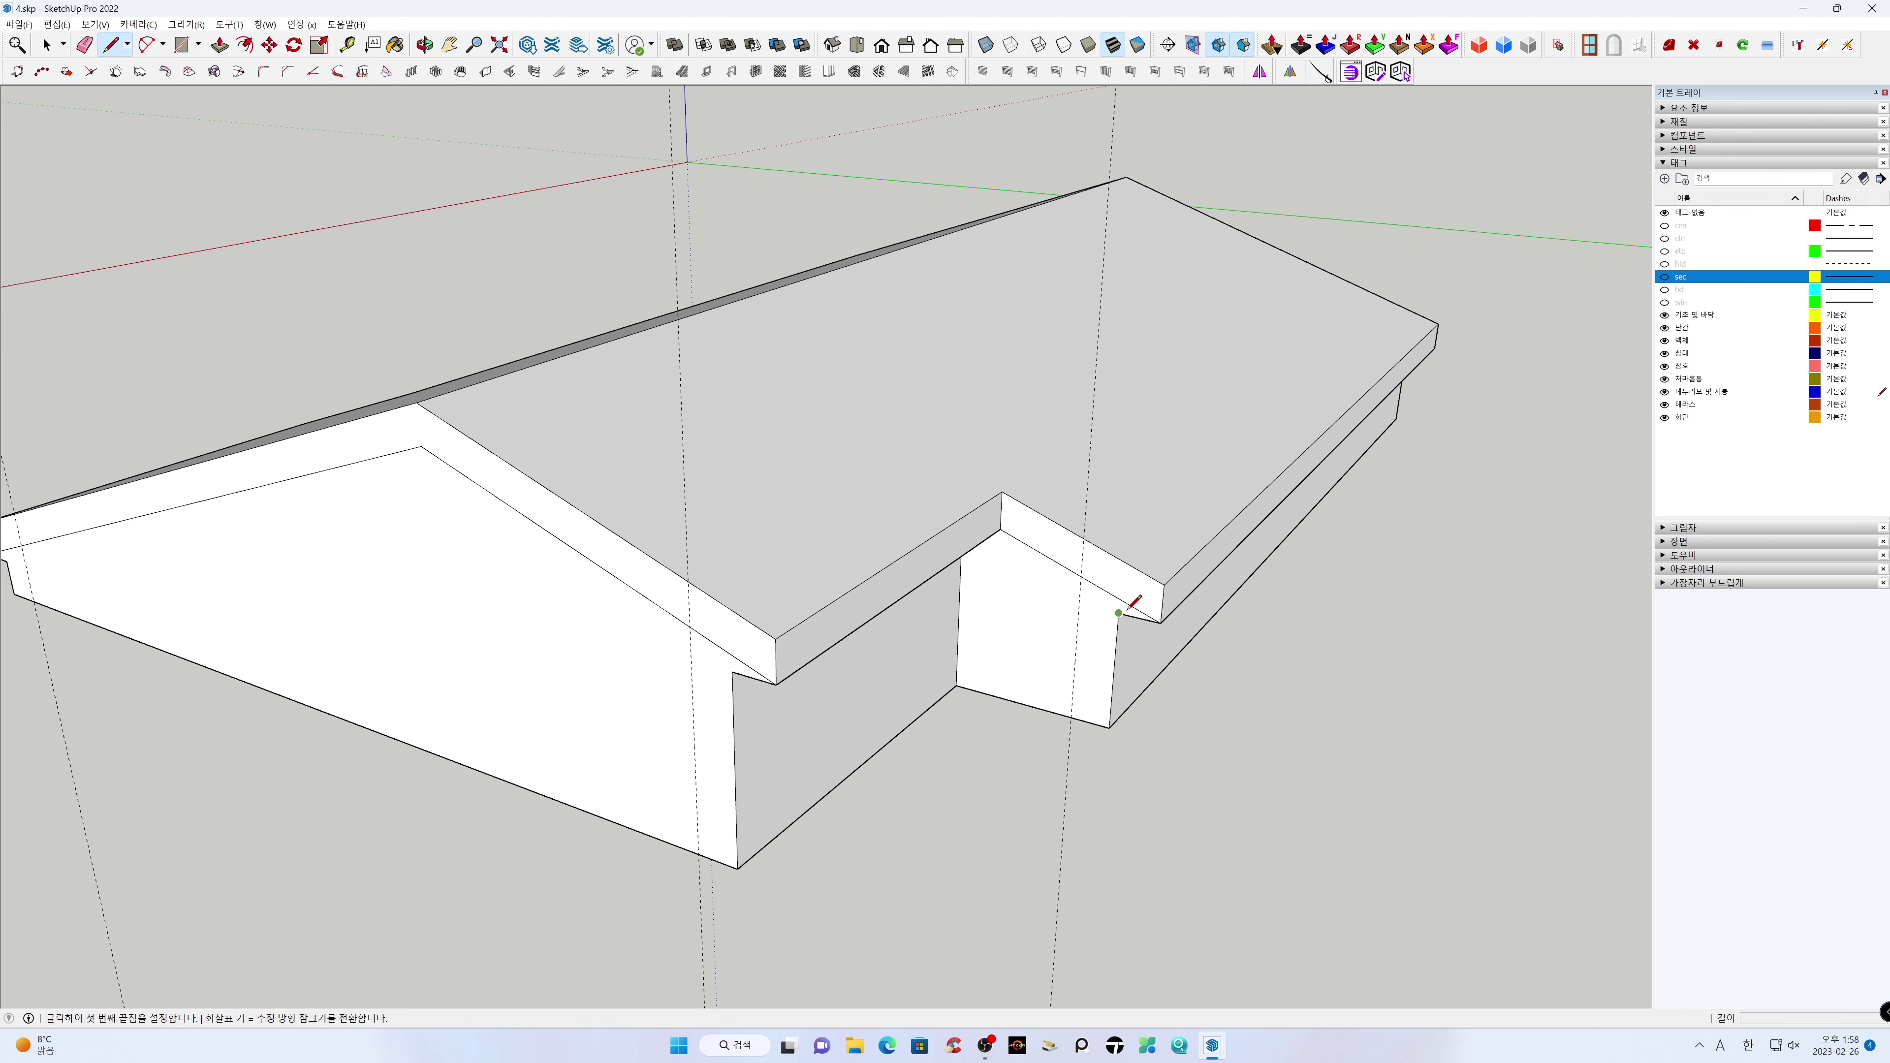
left_click(1120, 613)
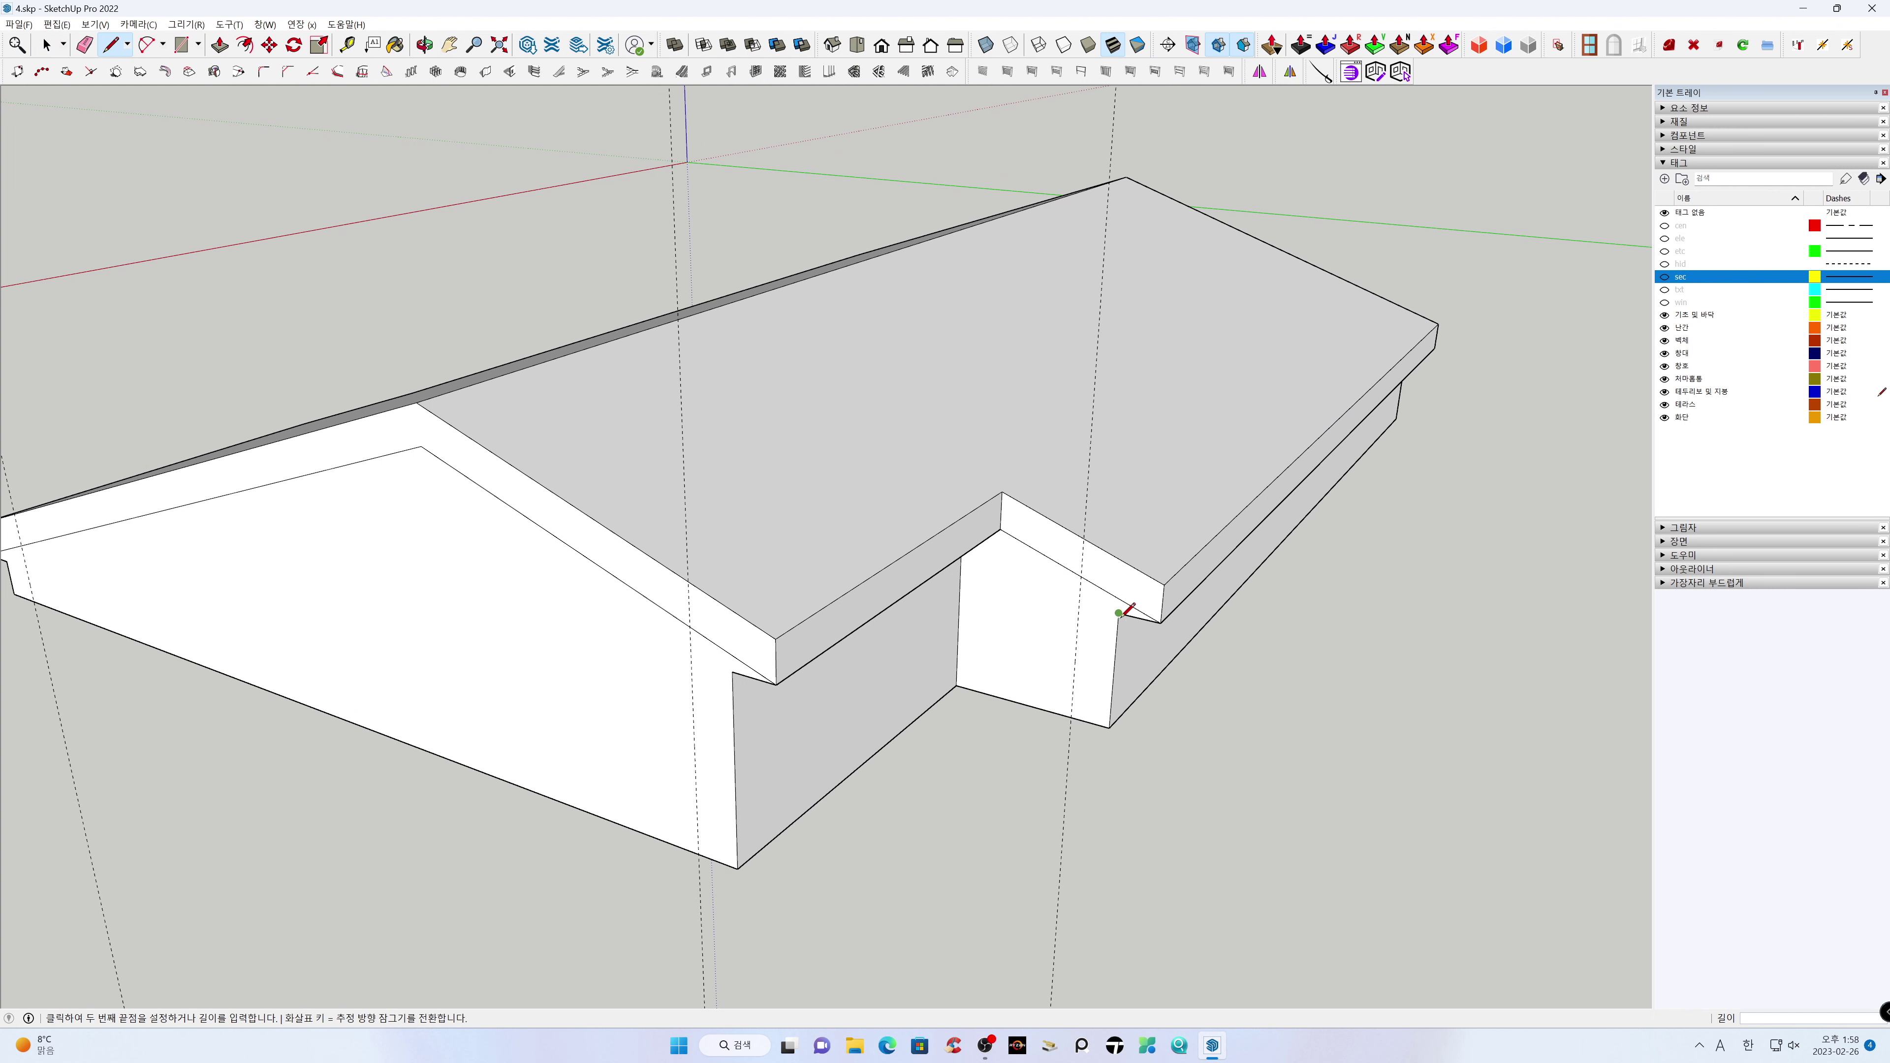
left_click(1079, 604)
key("space")
key("e")
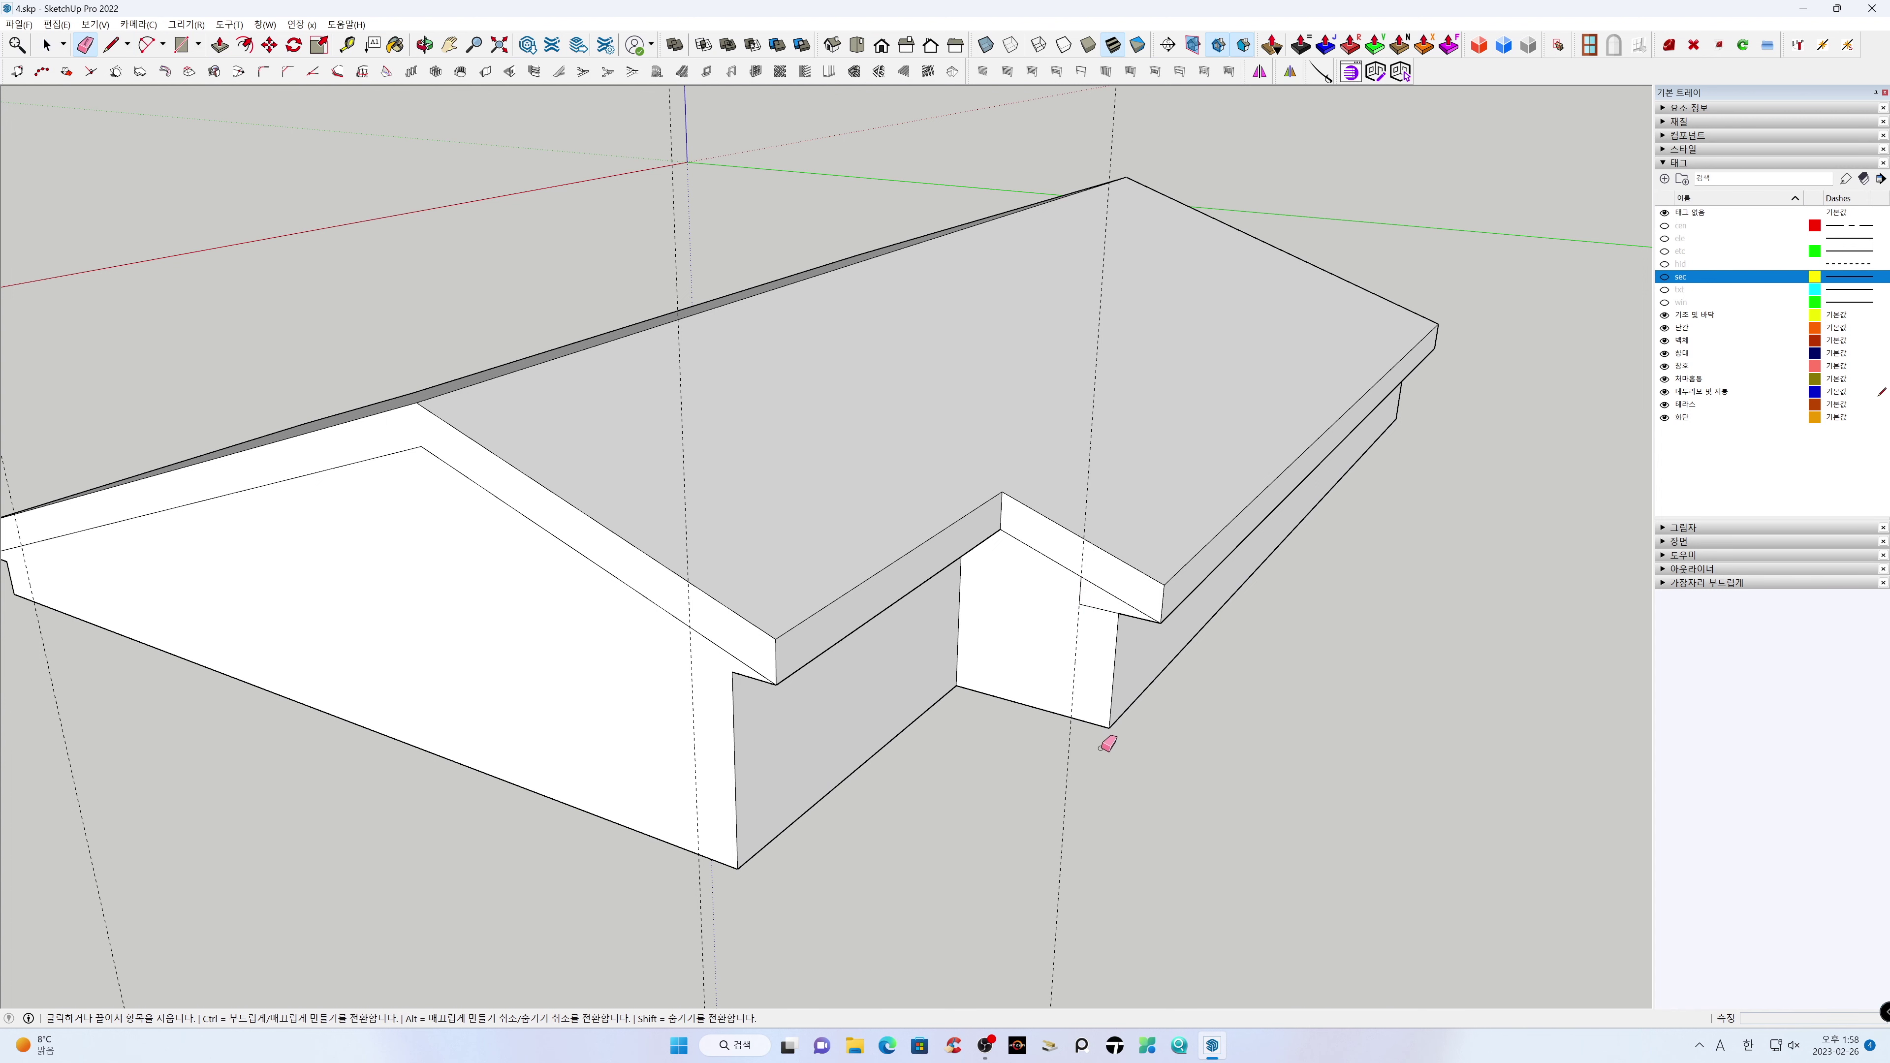
left_click(1114, 594)
Outline the eave returns at both ends of the front gable, from each wall corner to its guide and up to the sloped line
mouse_move(1046, 700)
middle_mouse_down()
mouse_move(1008, 726)
mouse_move(1360, 704)
middle_mouse_up()
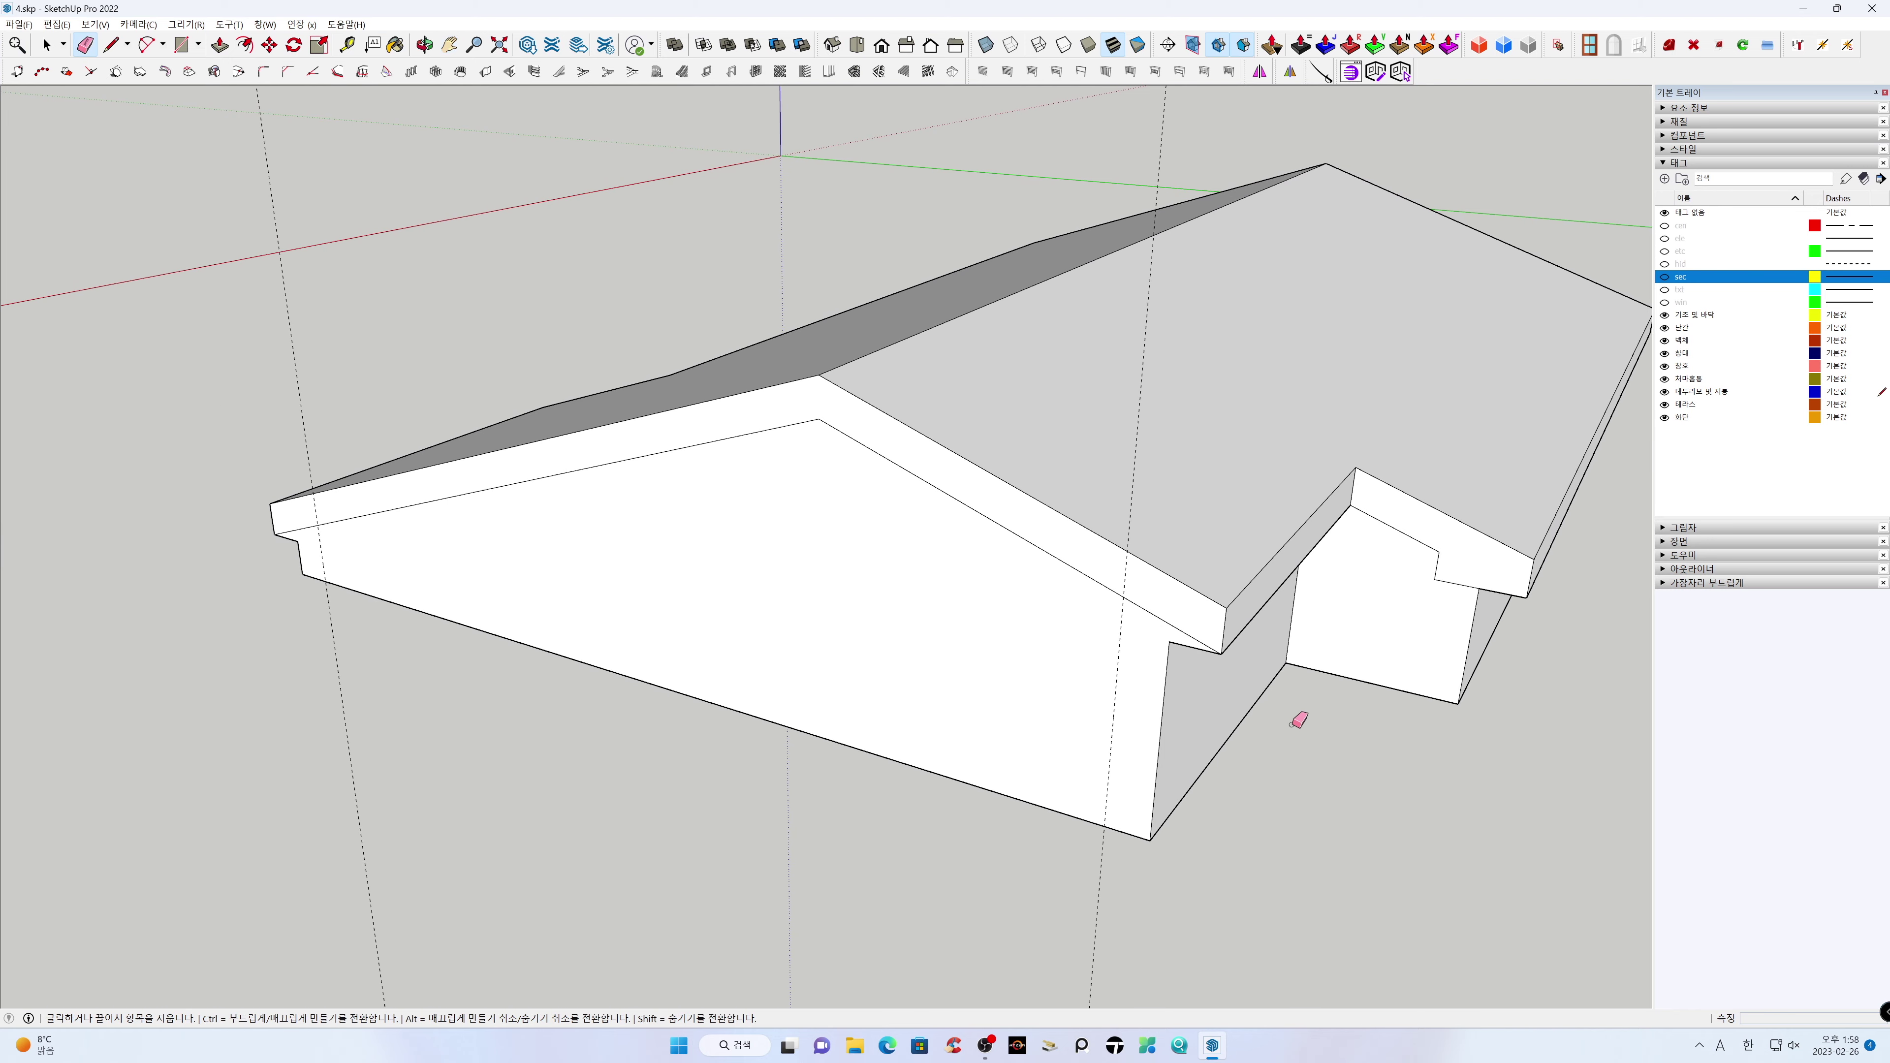
key("l")
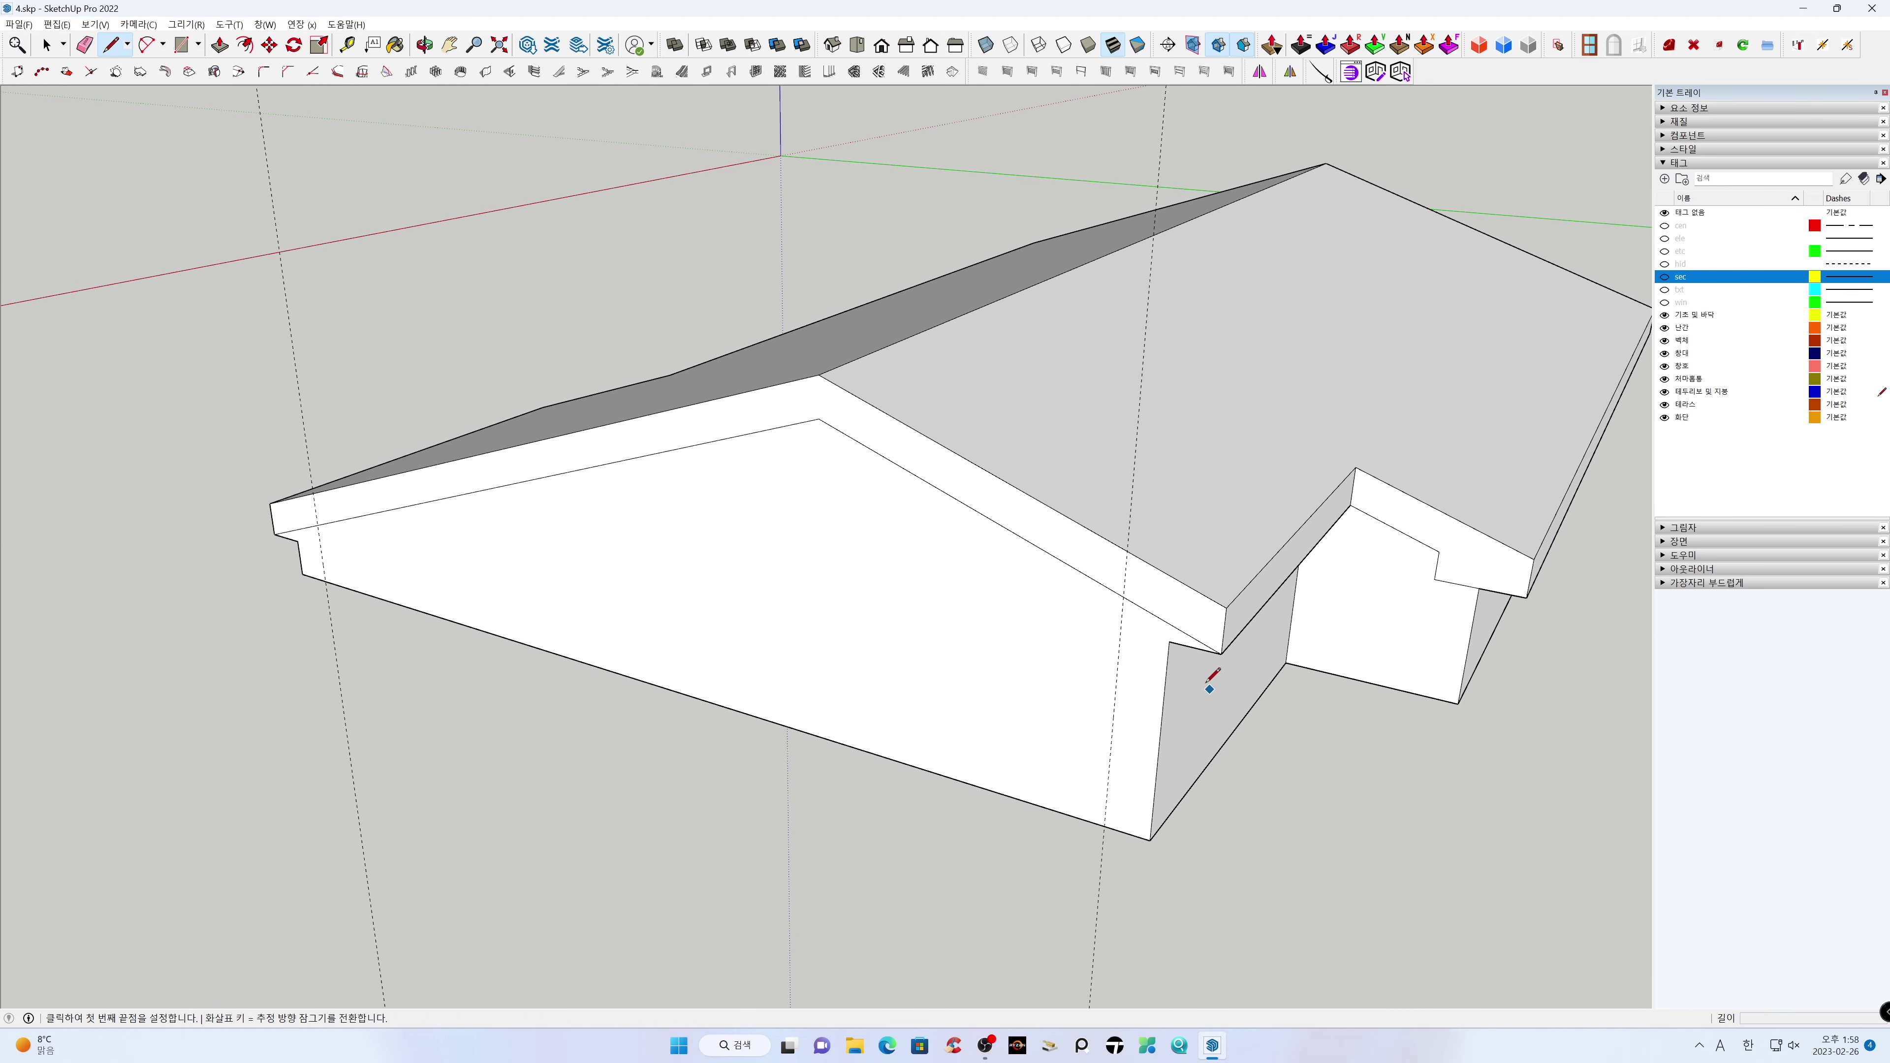
left_click(1121, 630)
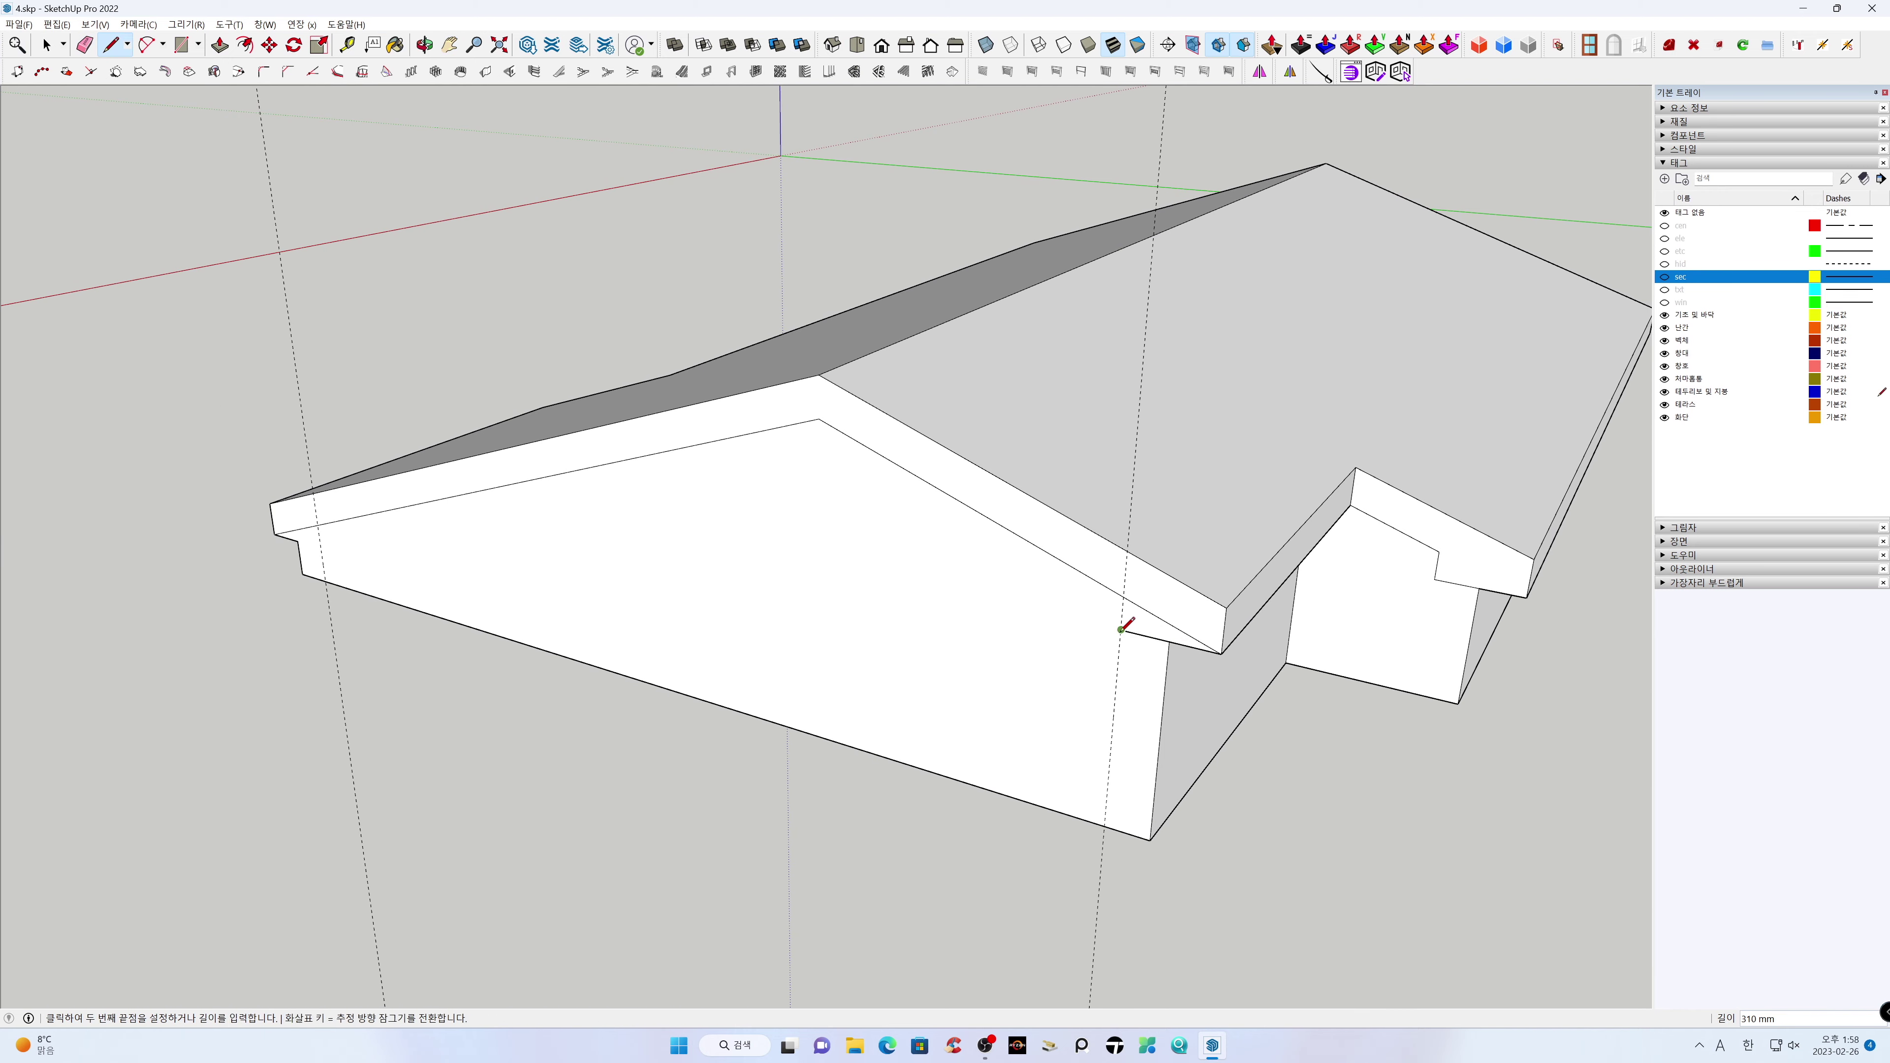
key("space")
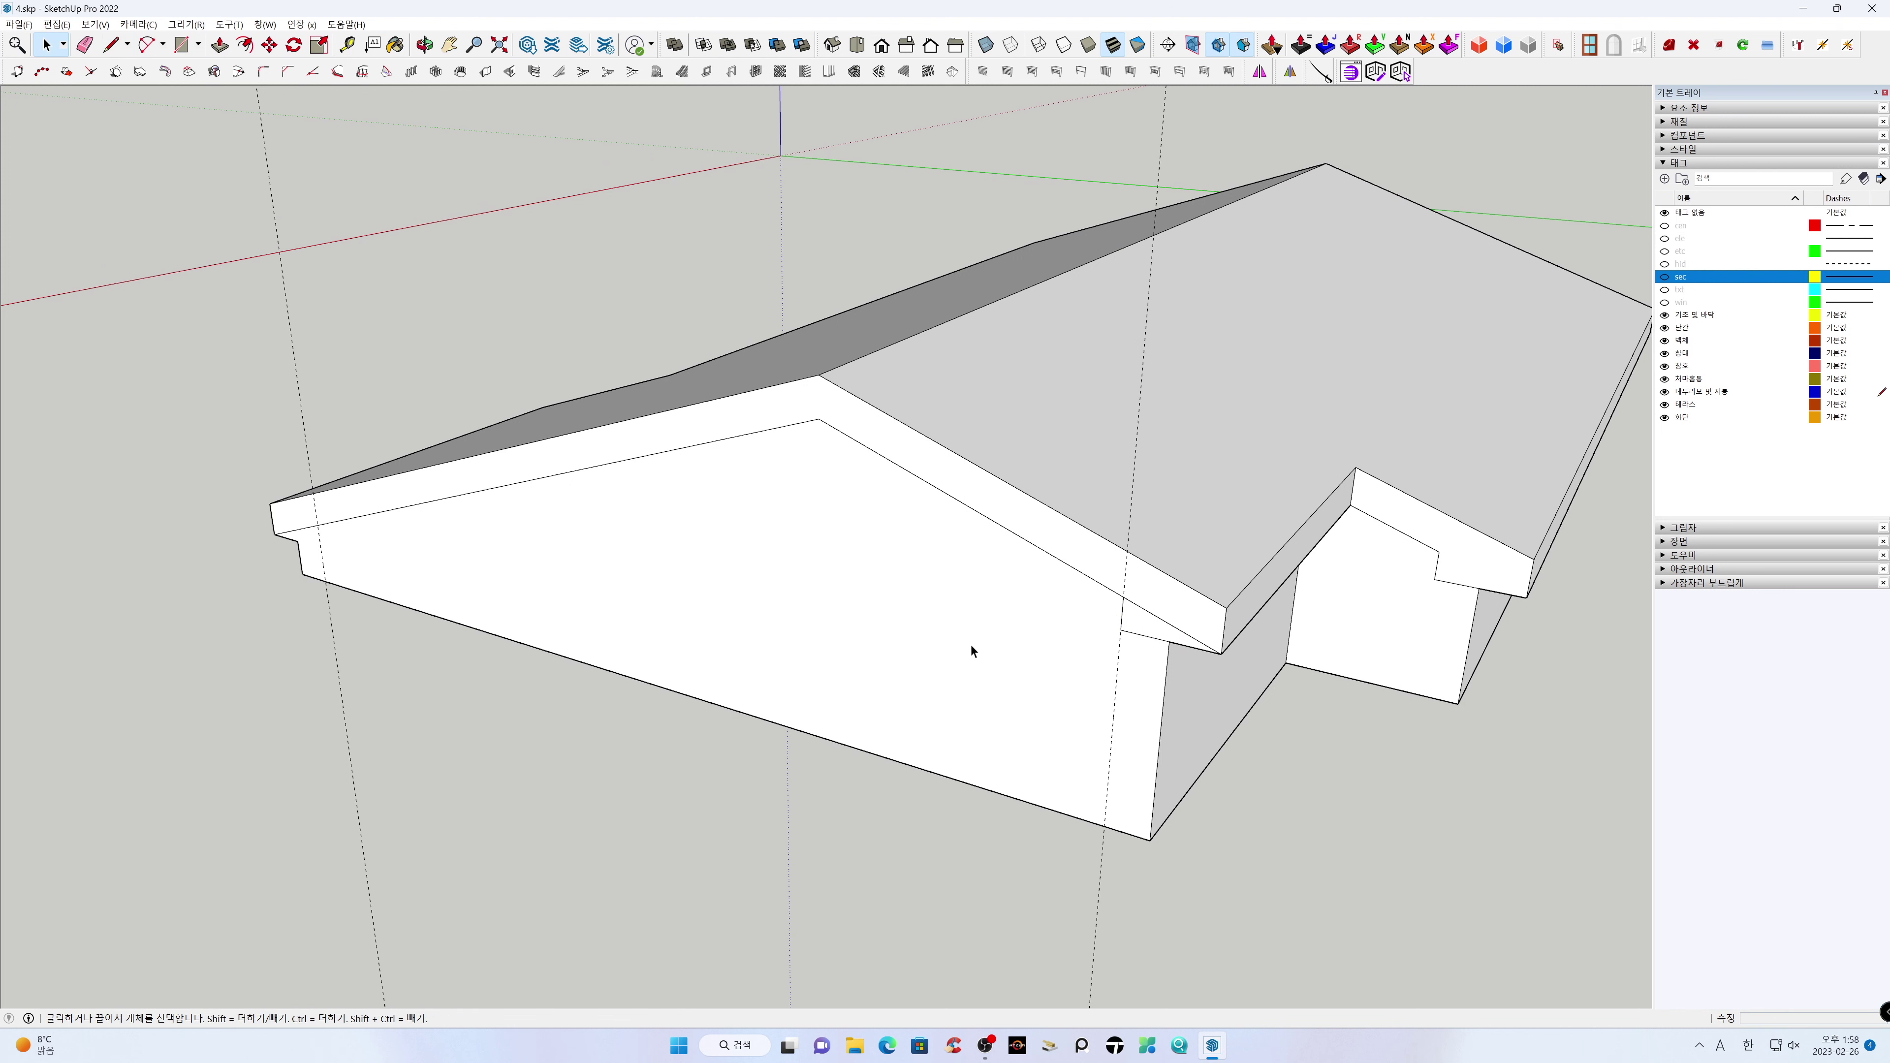
key("l")
left_click(298, 540)
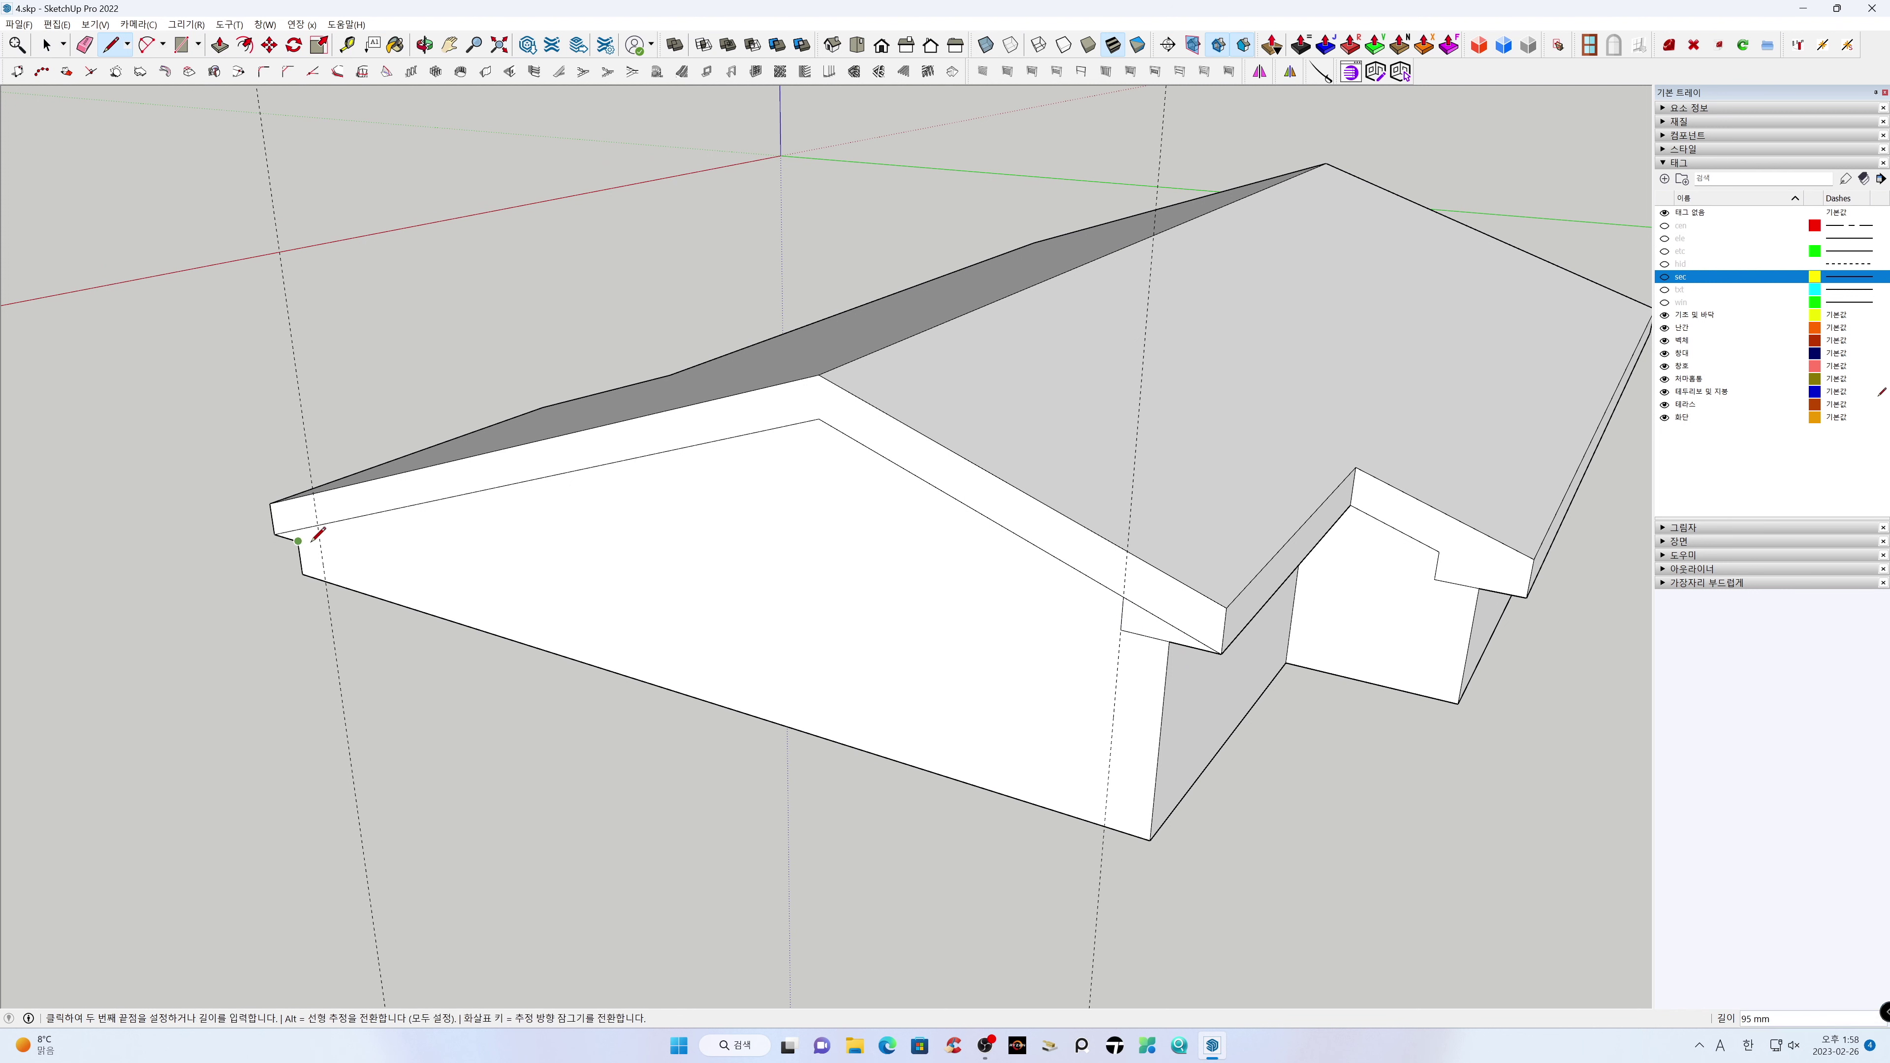
Erase the two vertical guides and the leftover sloped line ends beyond the front gable's eave returns
key("space")
key("e")
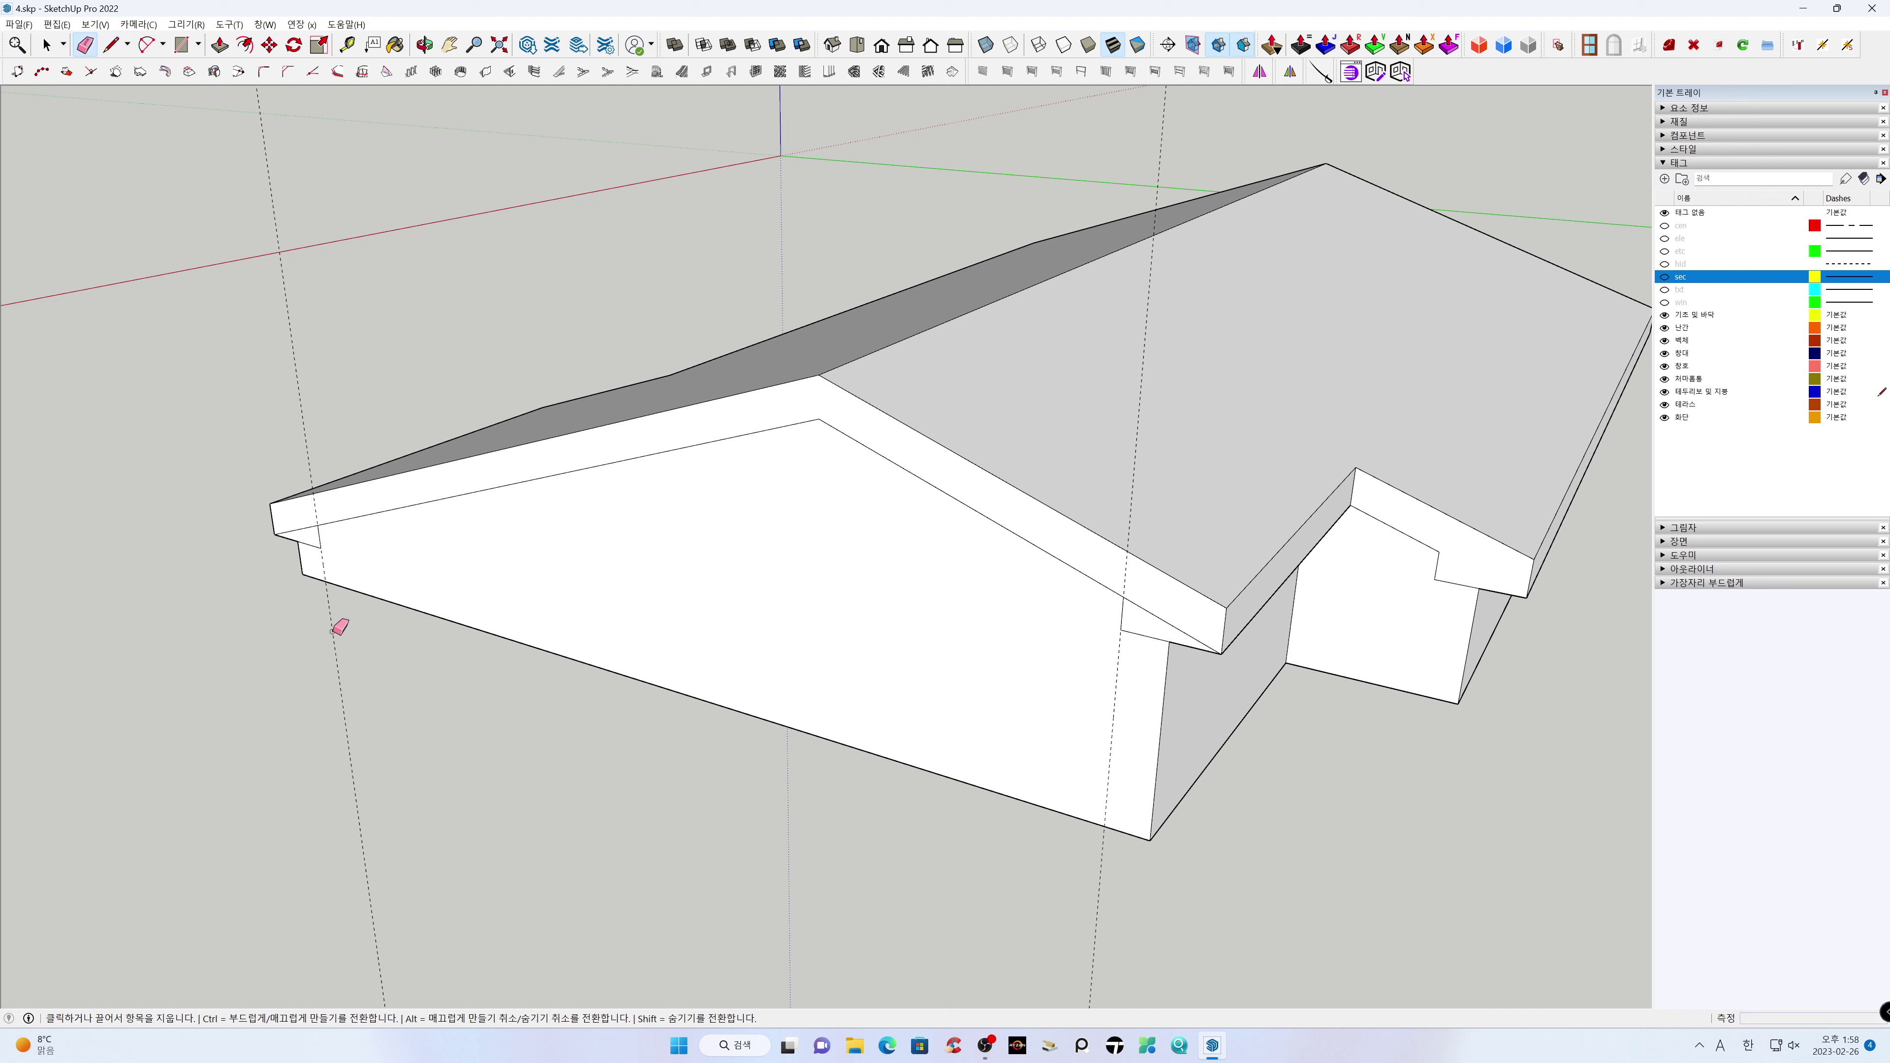
left_click(332, 633)
left_click(1102, 871)
left_click(1160, 620)
key("space")
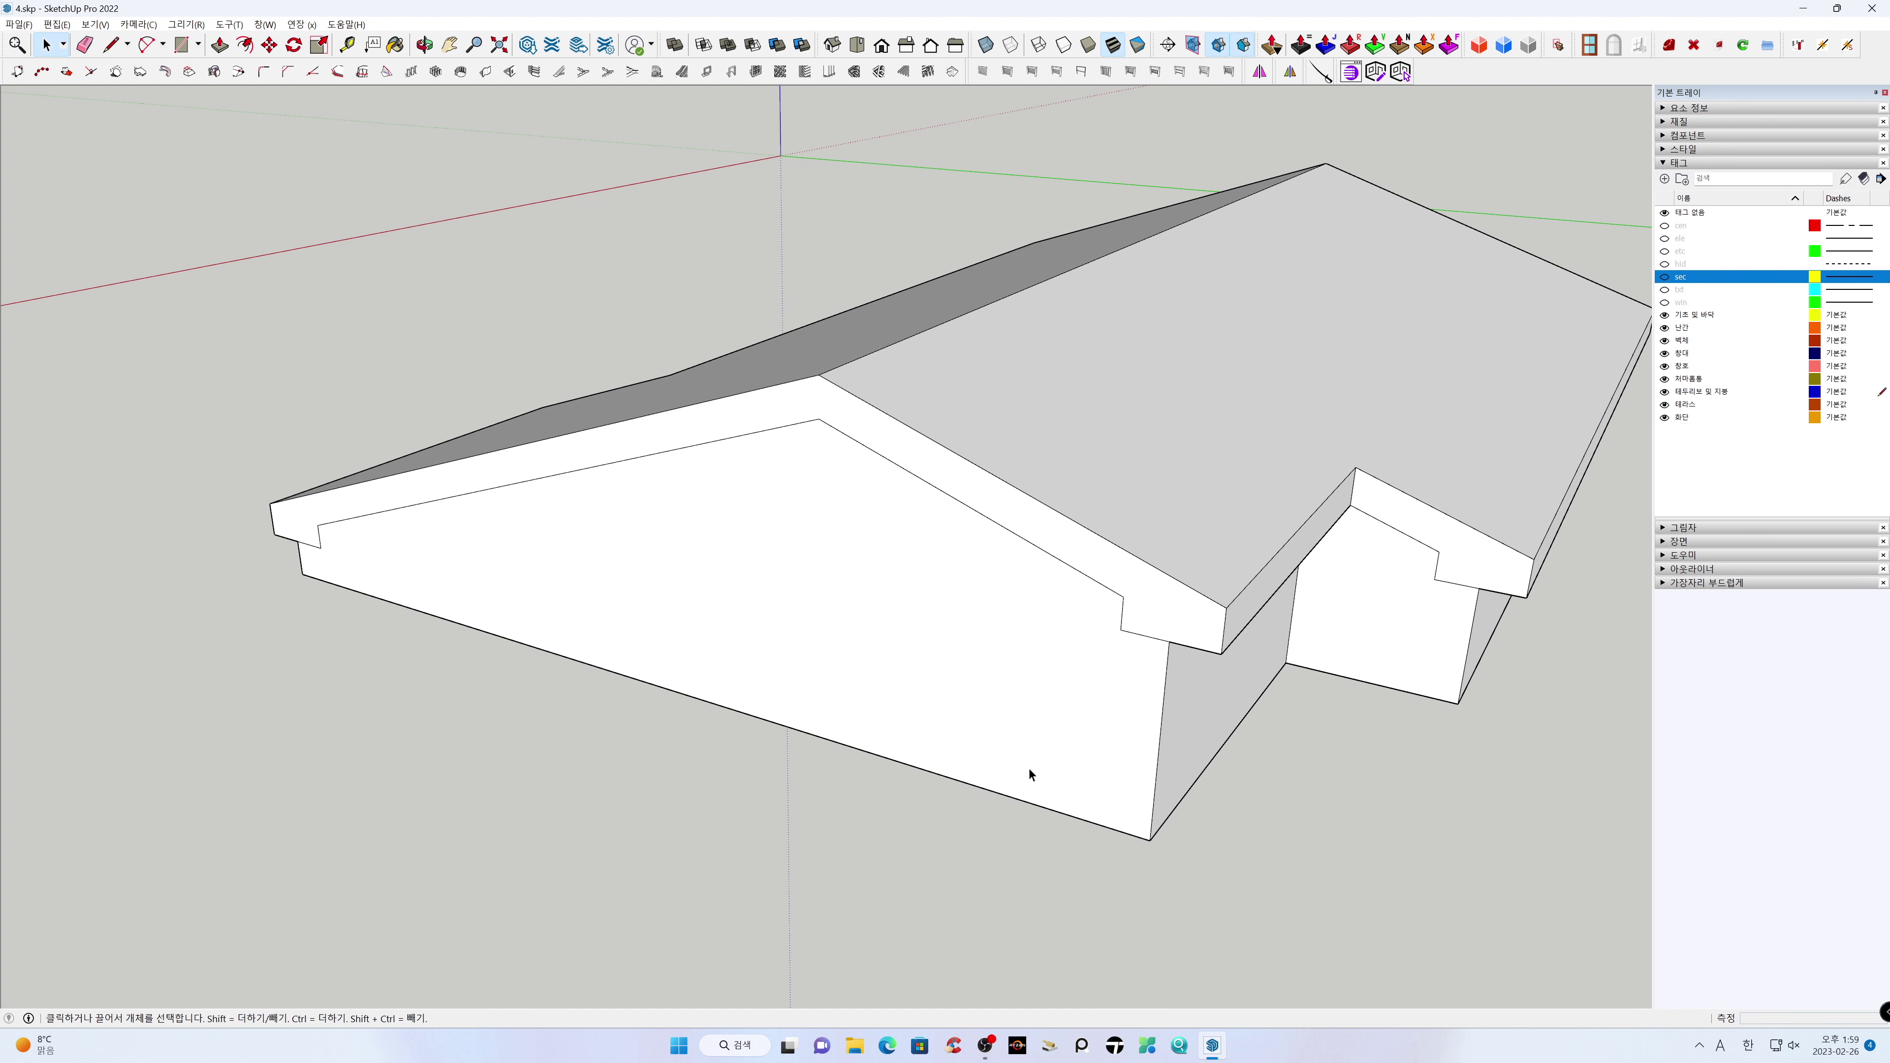
Push/Pull the front gable's rake band outward 320 mm and repeat the same extrusion on the recessed gable's band
left_click(1167, 626)
key("p")
left_click(1168, 626)
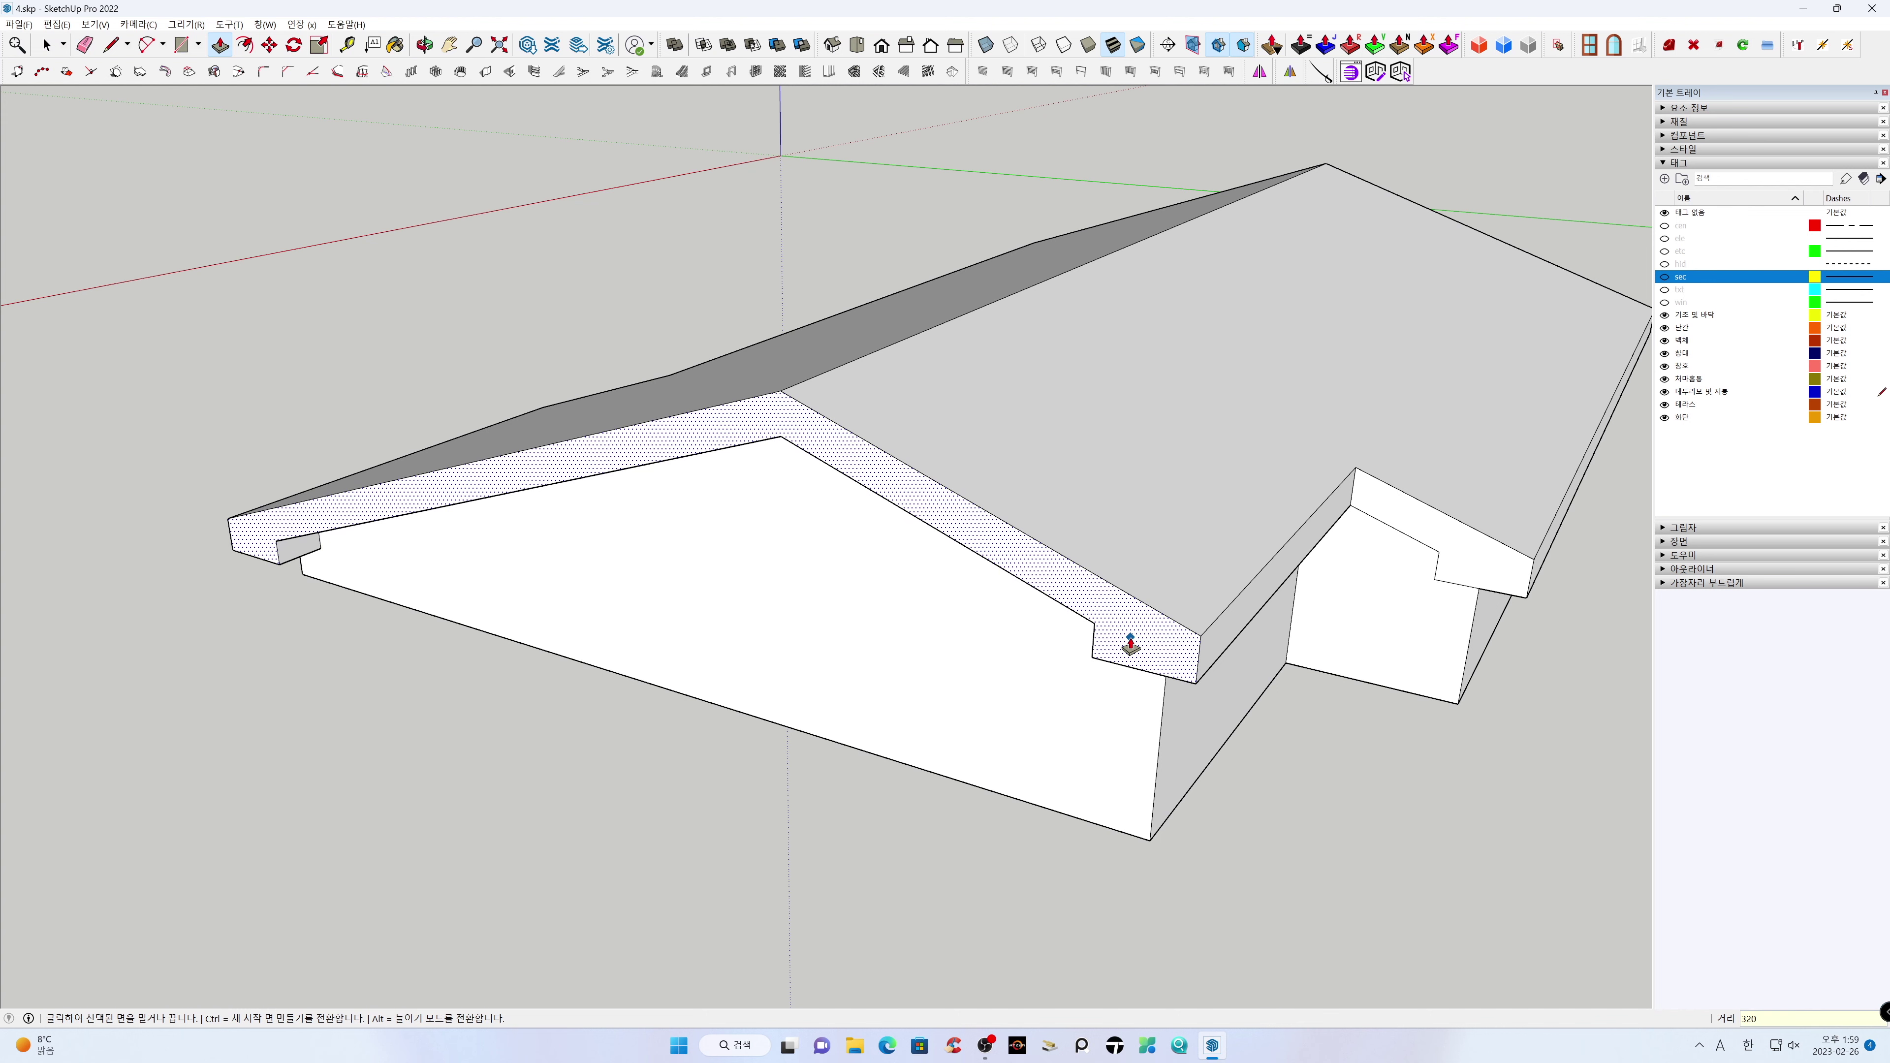
left_click(1131, 644)
double_click(1473, 568)
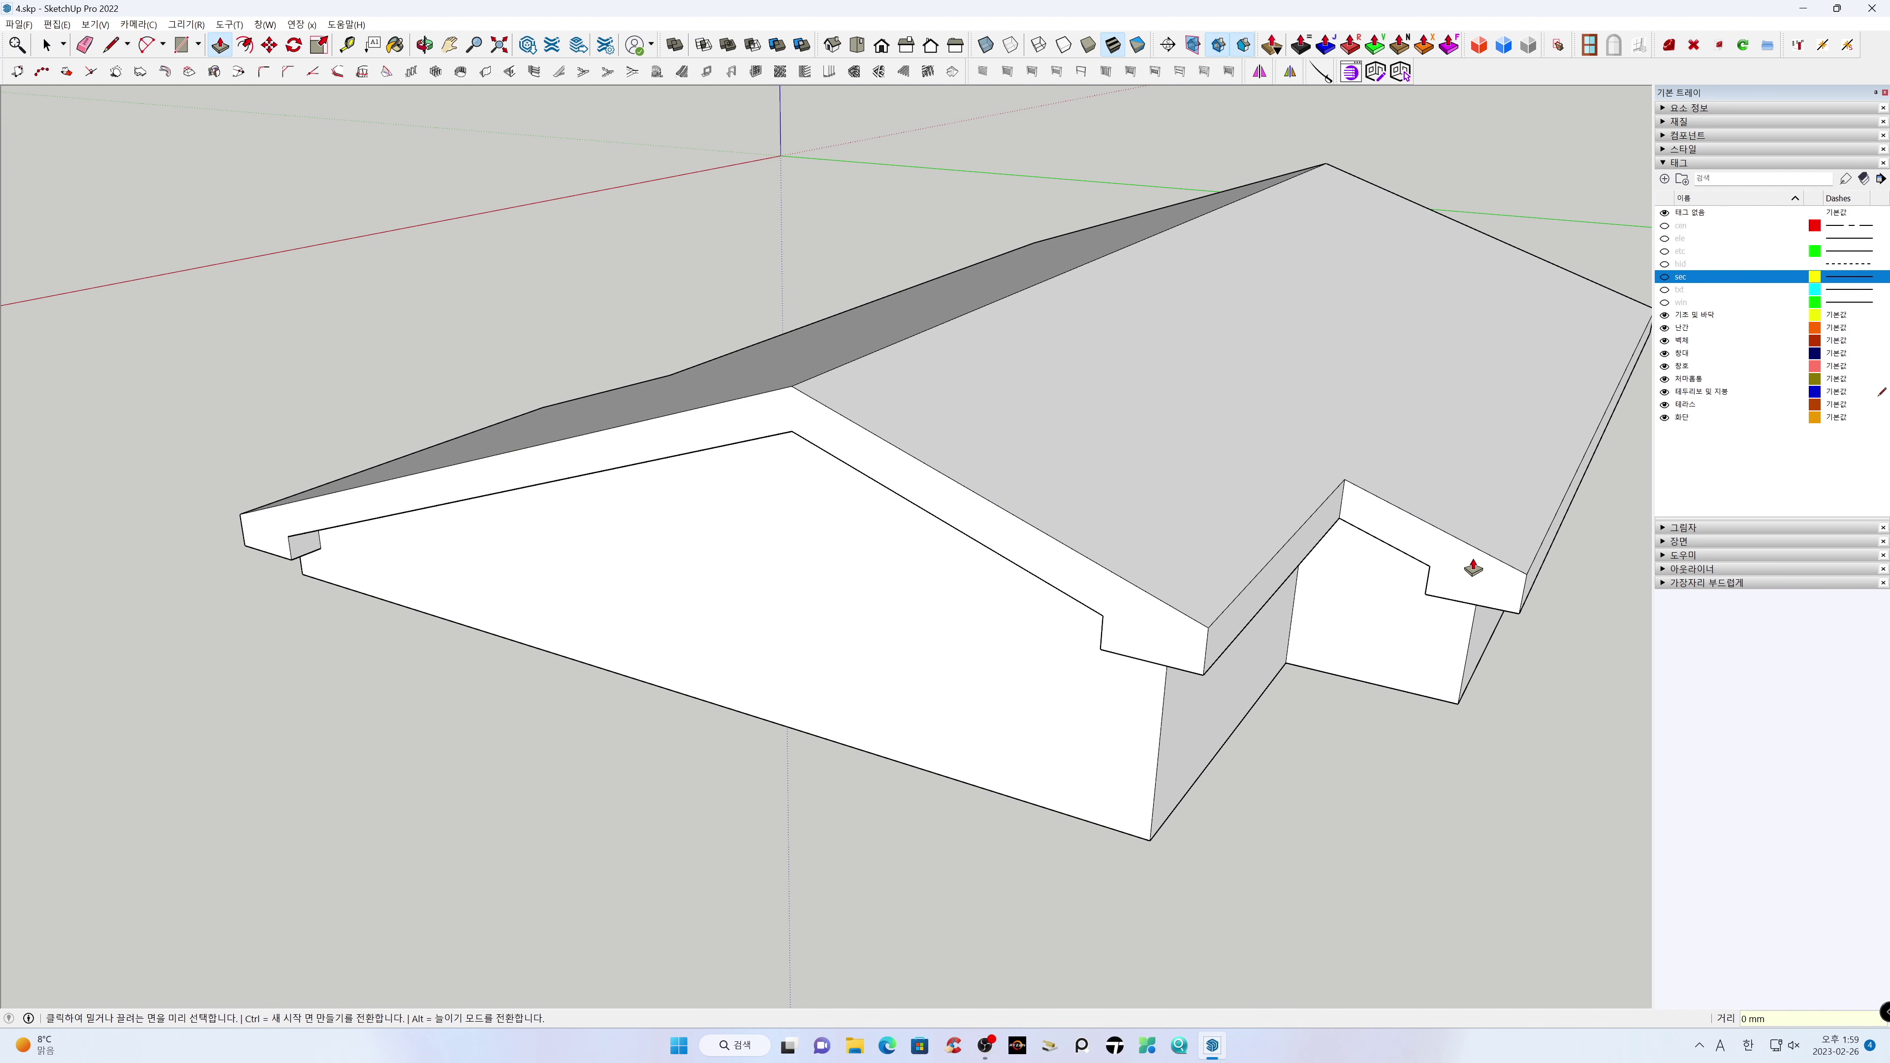
Erase the leftover seam edges on the eave undersides where the extruded gable bands meet the existing eaves
key("o")
left_click_drag(1318, 890, 1305, 491)
key("space")
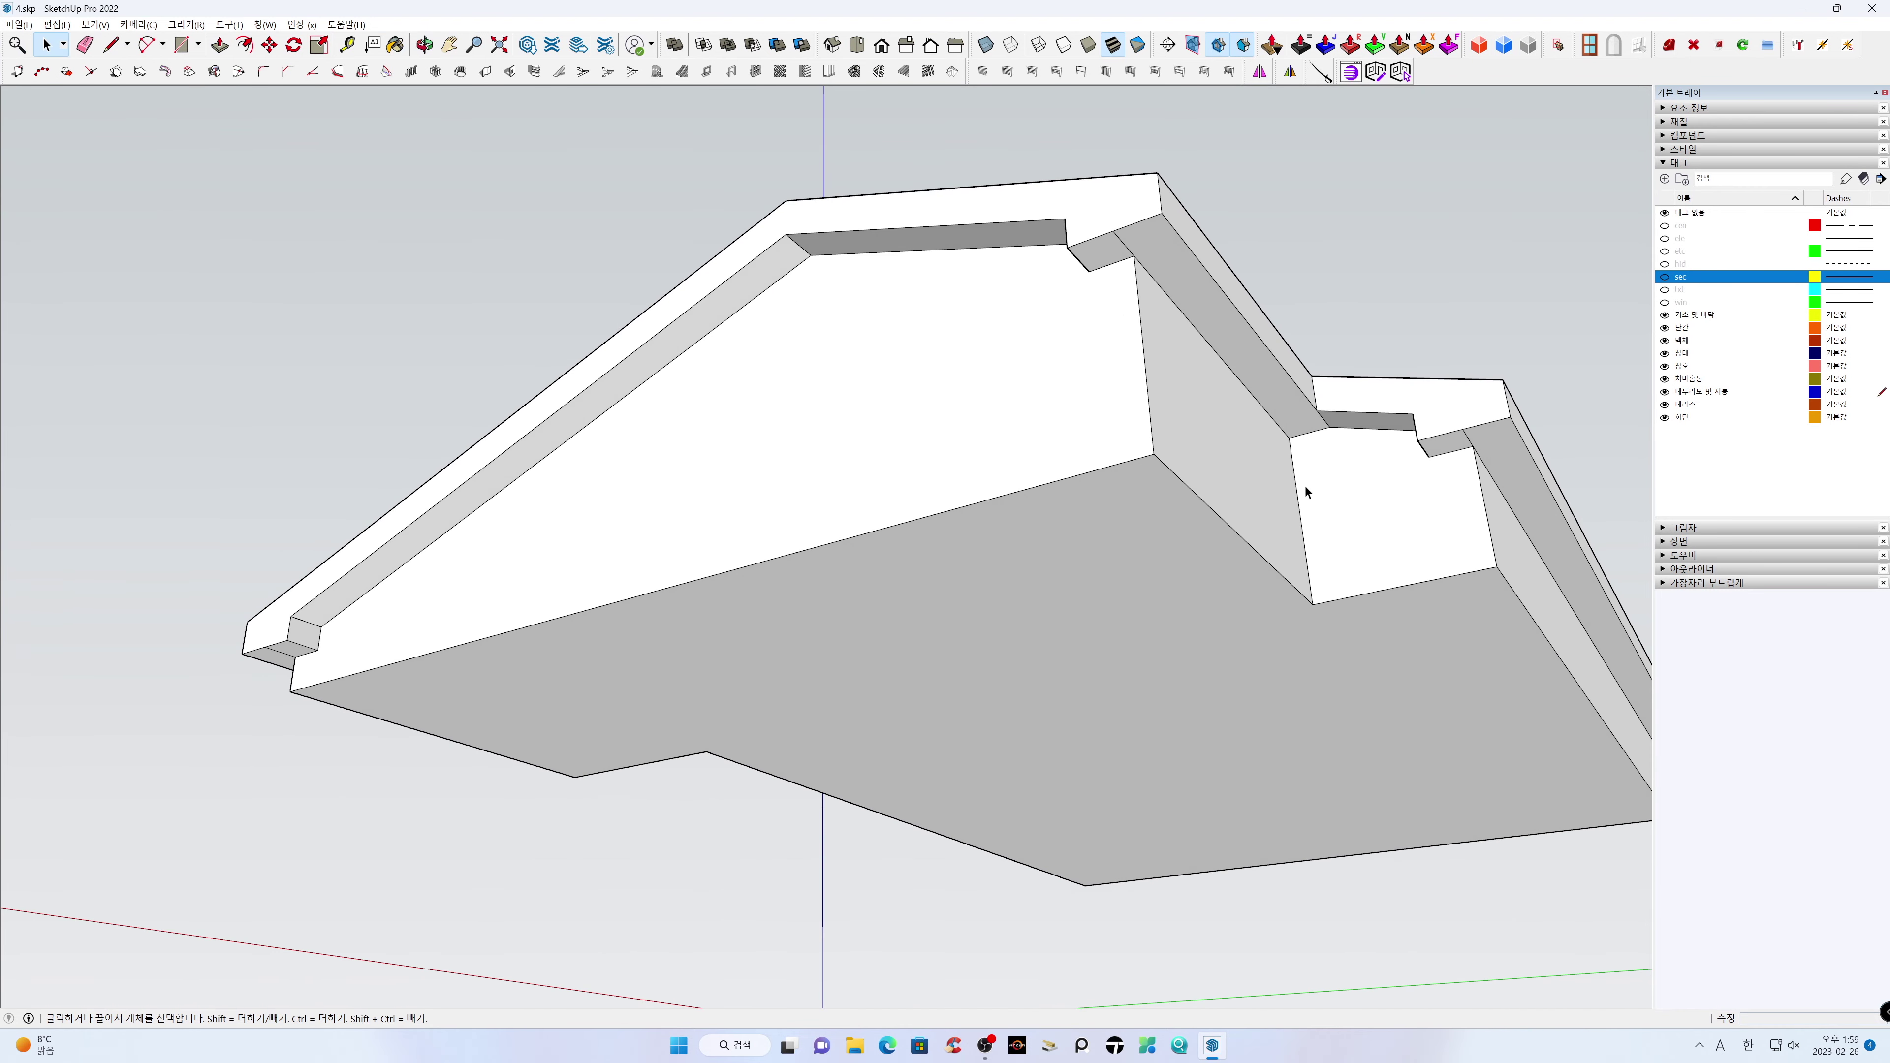
key("e")
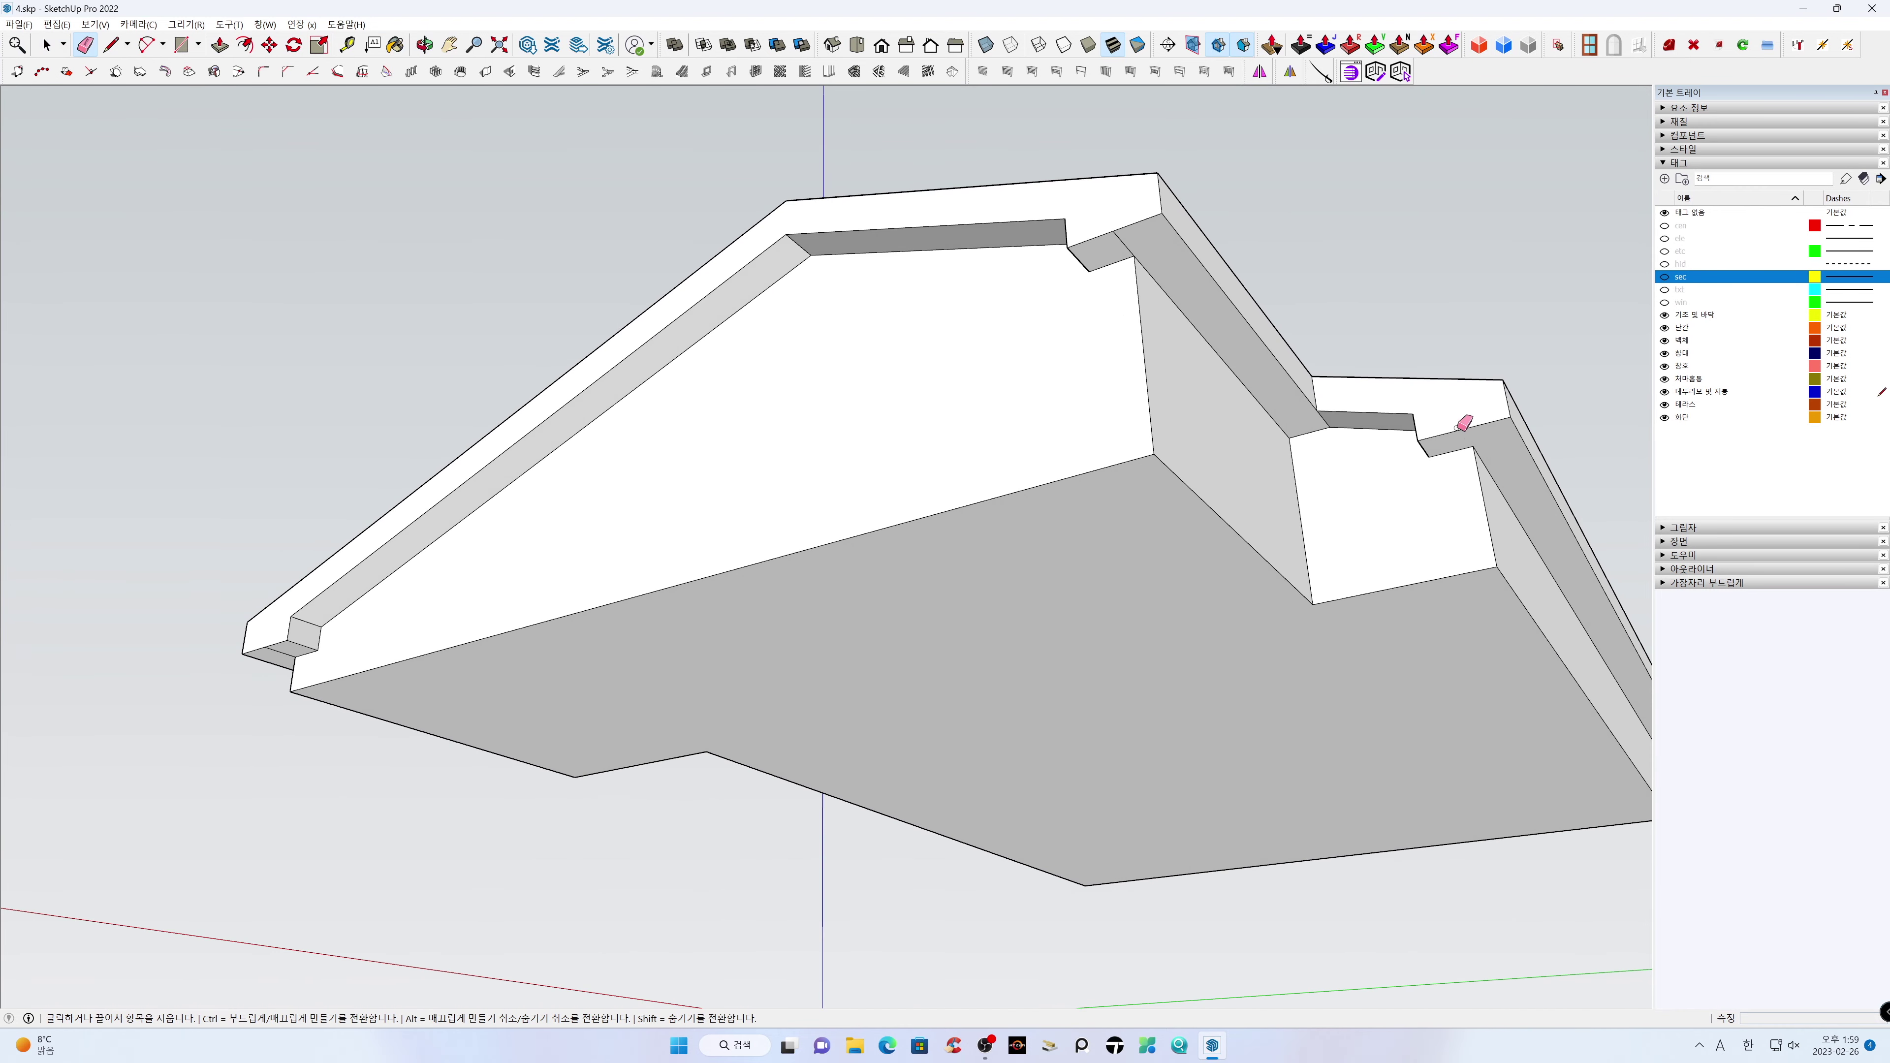
left_click(1123, 244)
key("space")
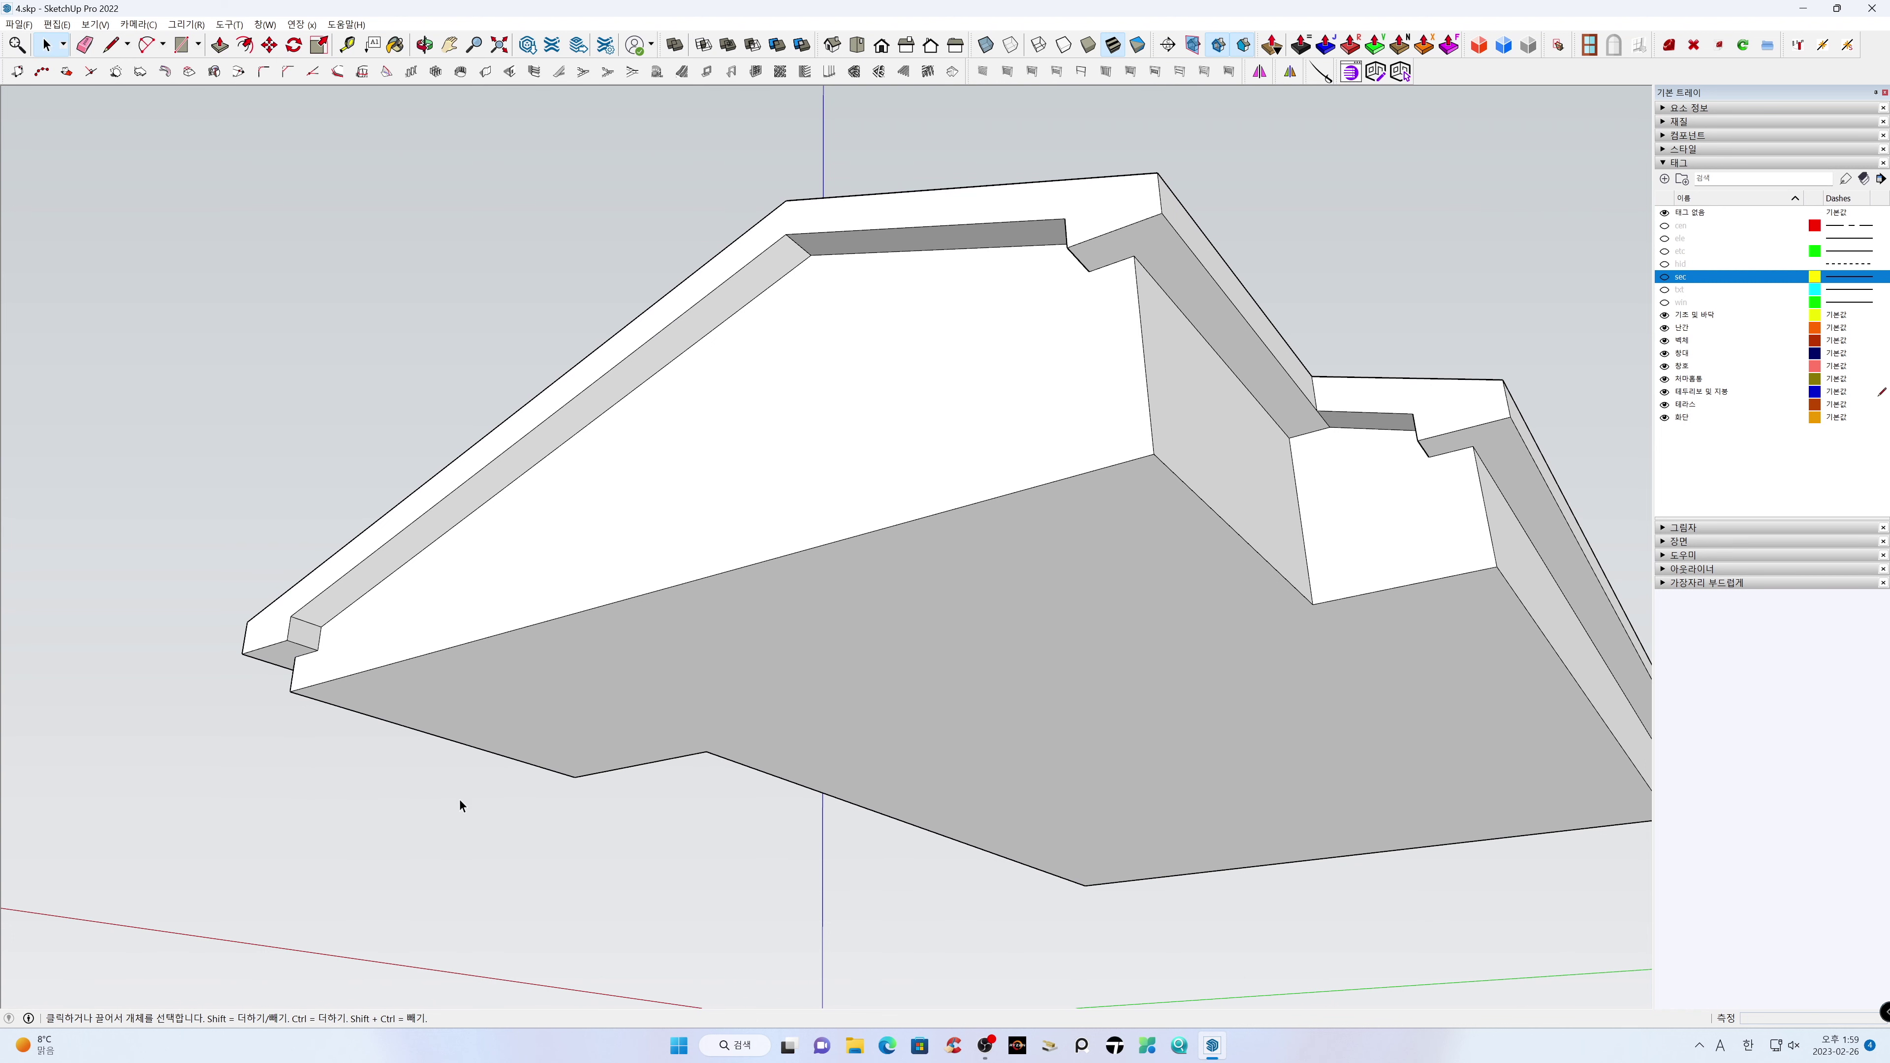
On the opposite side of the house, copy the main and recessed gables' sloped top edges 300 mm straight down to the eave's lower corner
middle_click_drag(848, 747, 1140, 718)
middle_click_drag(937, 717, 1067, 642, "shift")
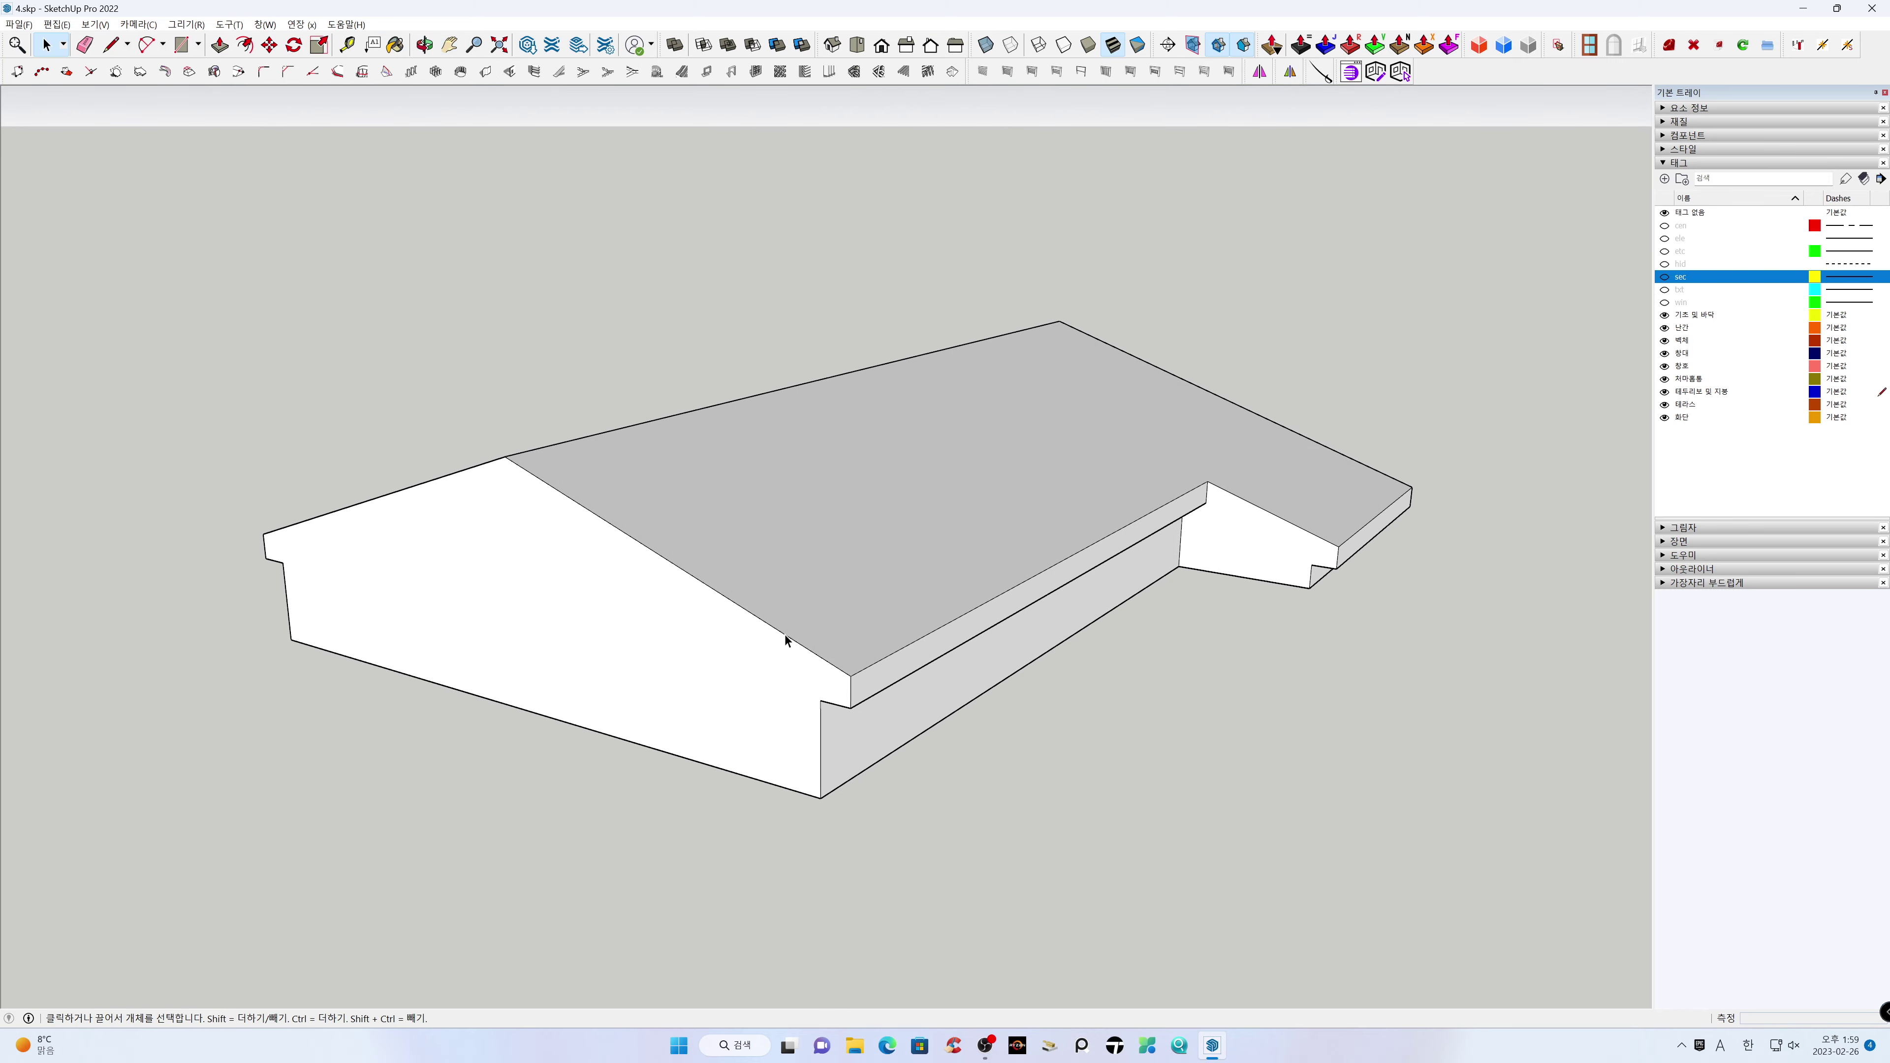
middle_click_drag(461, 525, 473, 570)
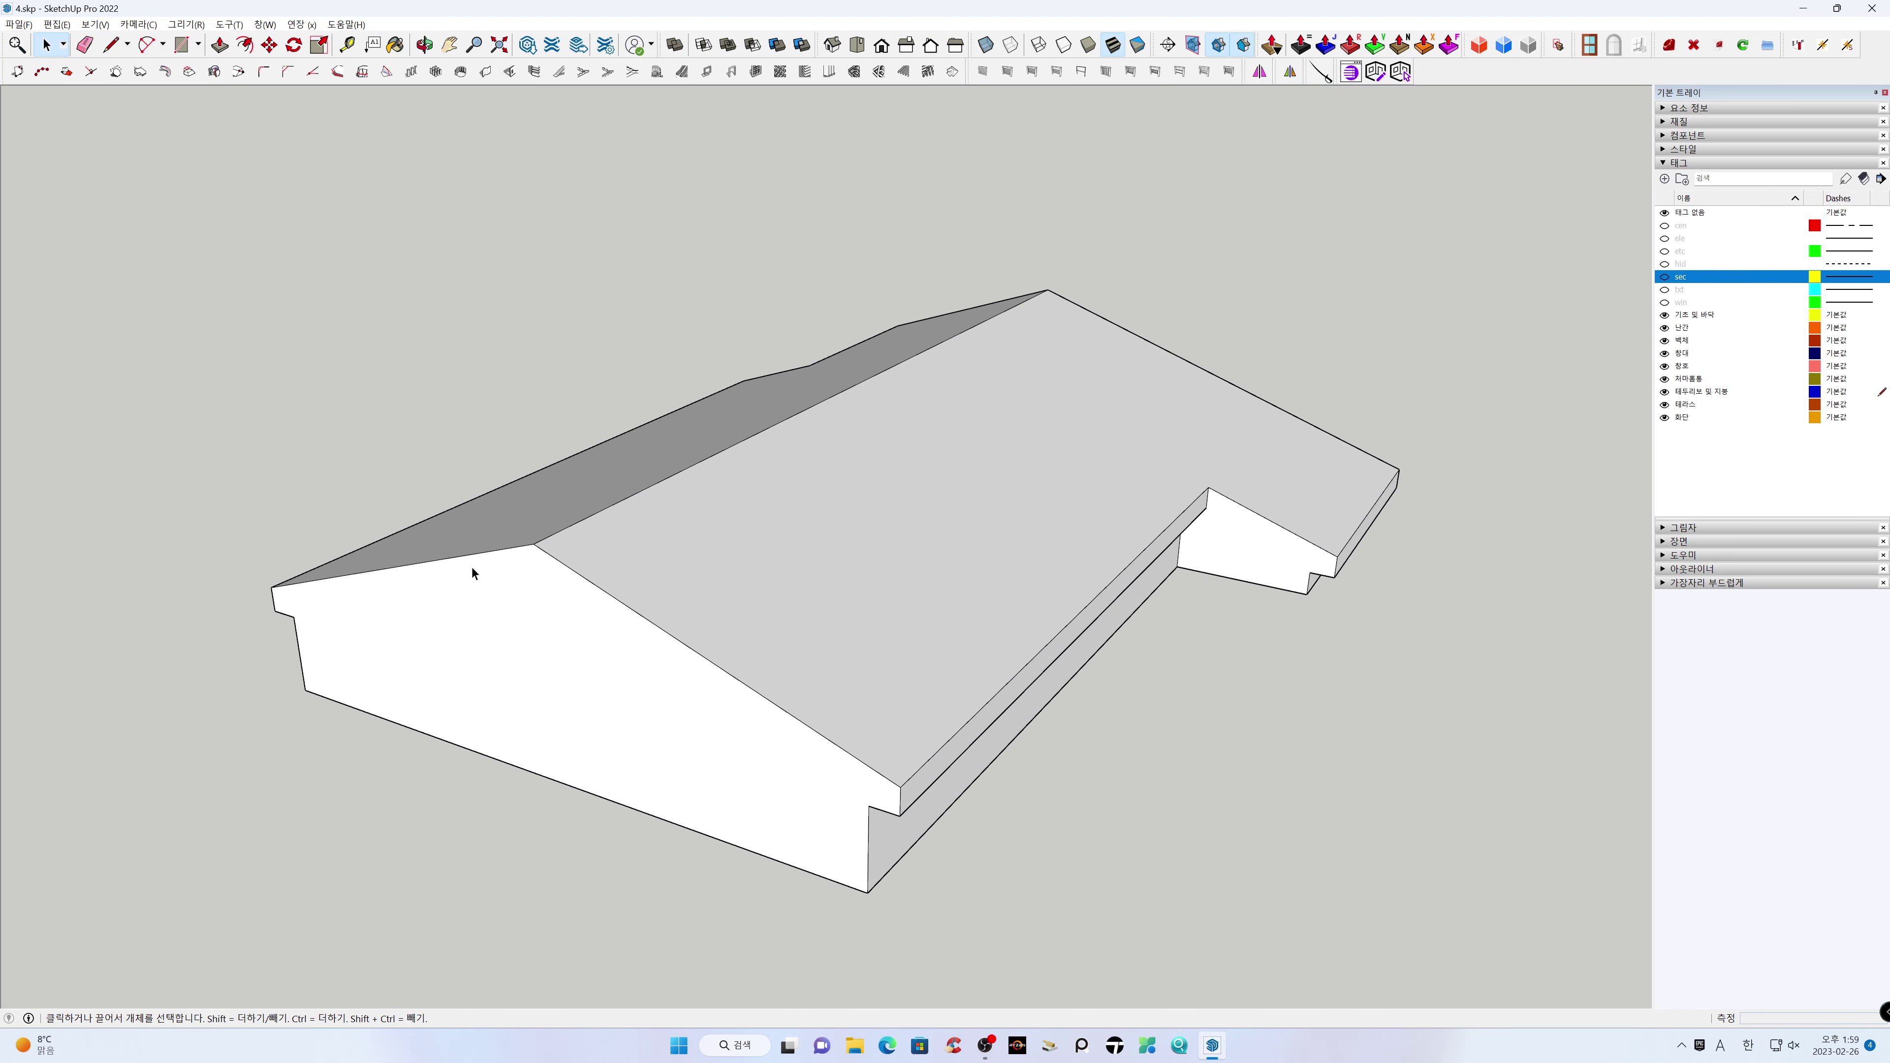
left_click(468, 555)
left_click(657, 628, "ctrl")
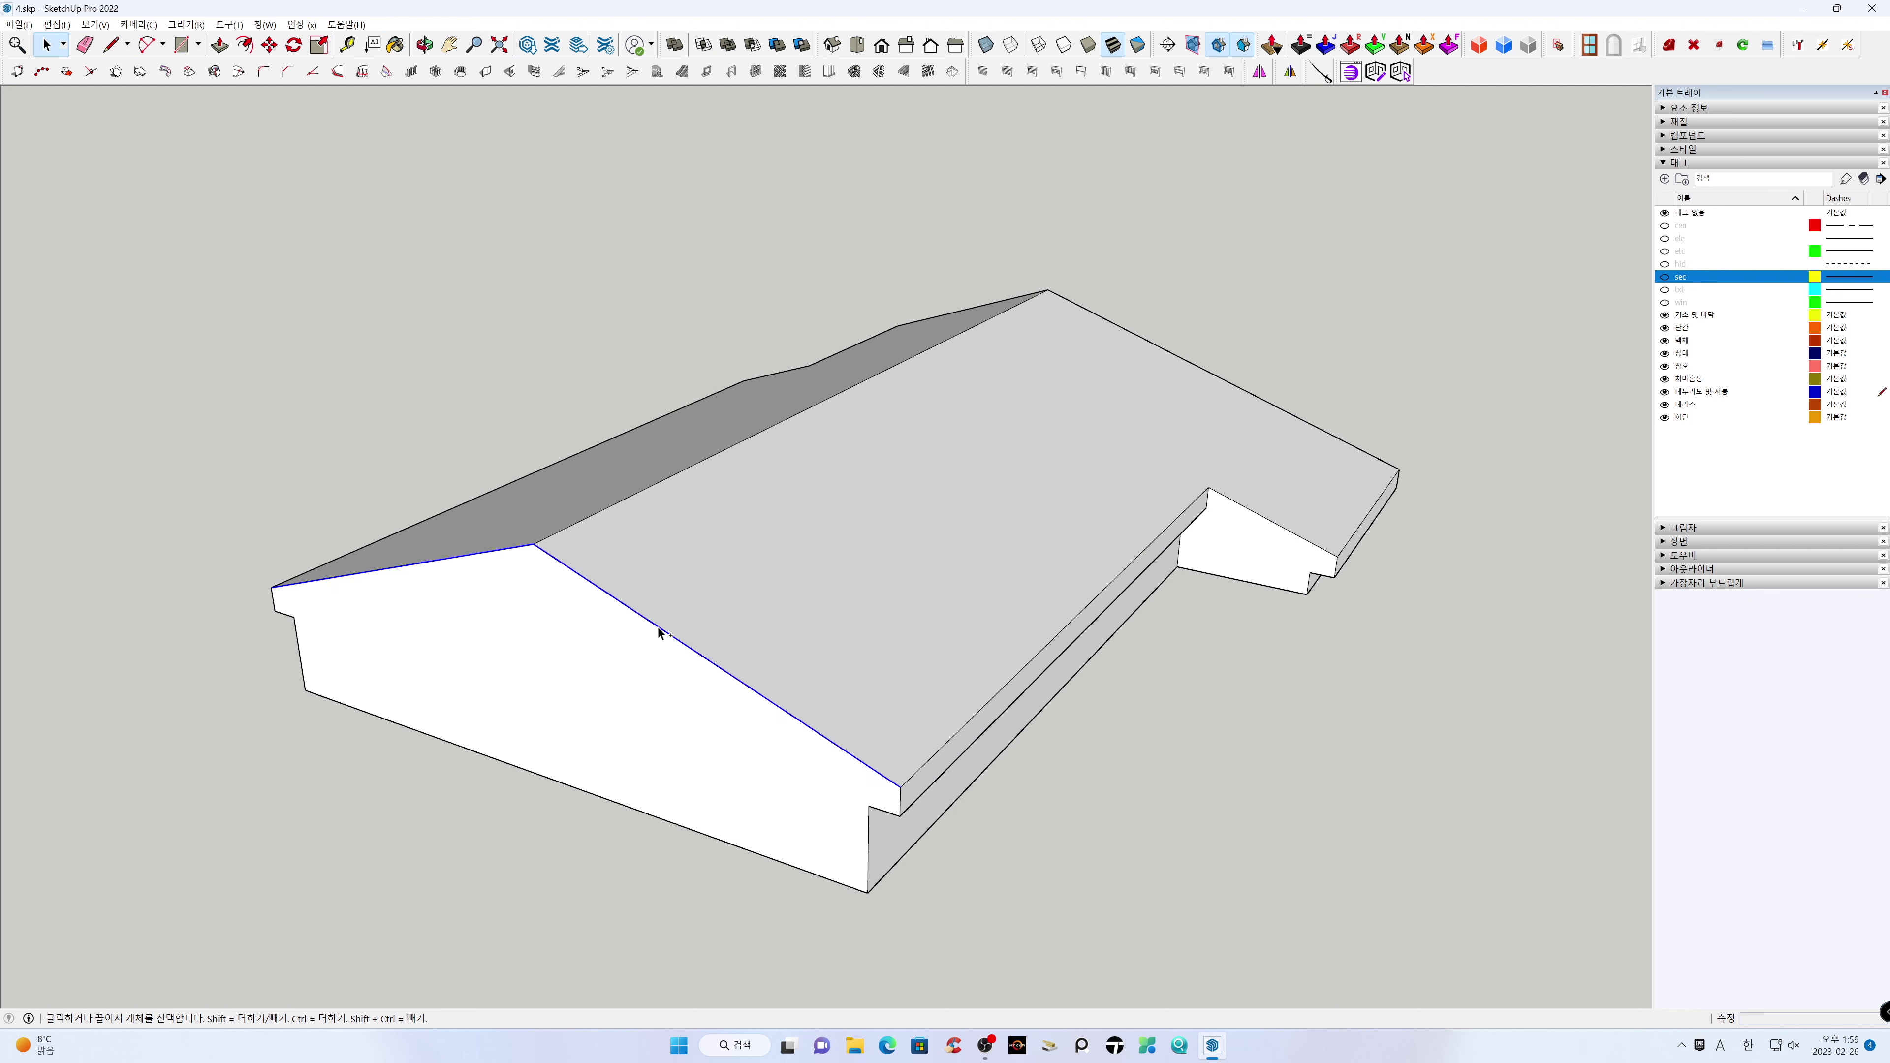
left_click(1299, 541, "ctrl")
key("m")
left_click(900, 788)
key("Escape")
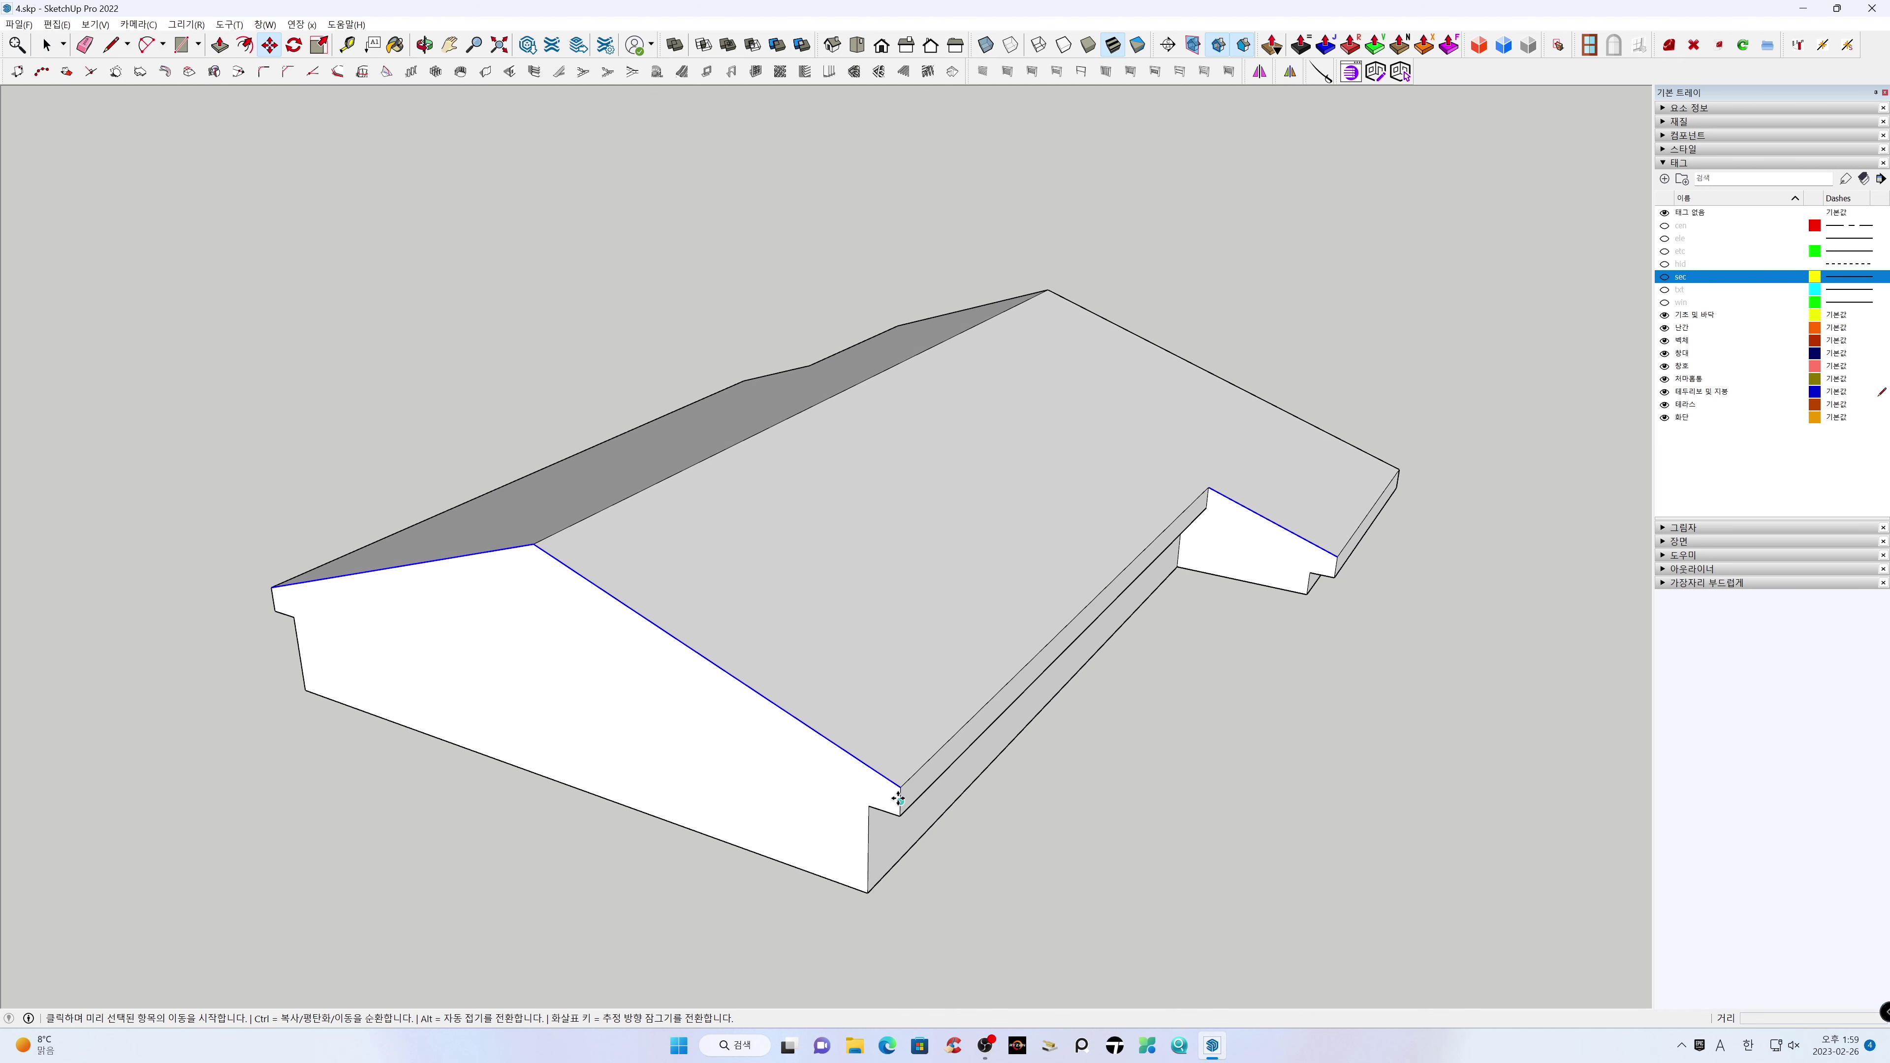
left_click(899, 787)
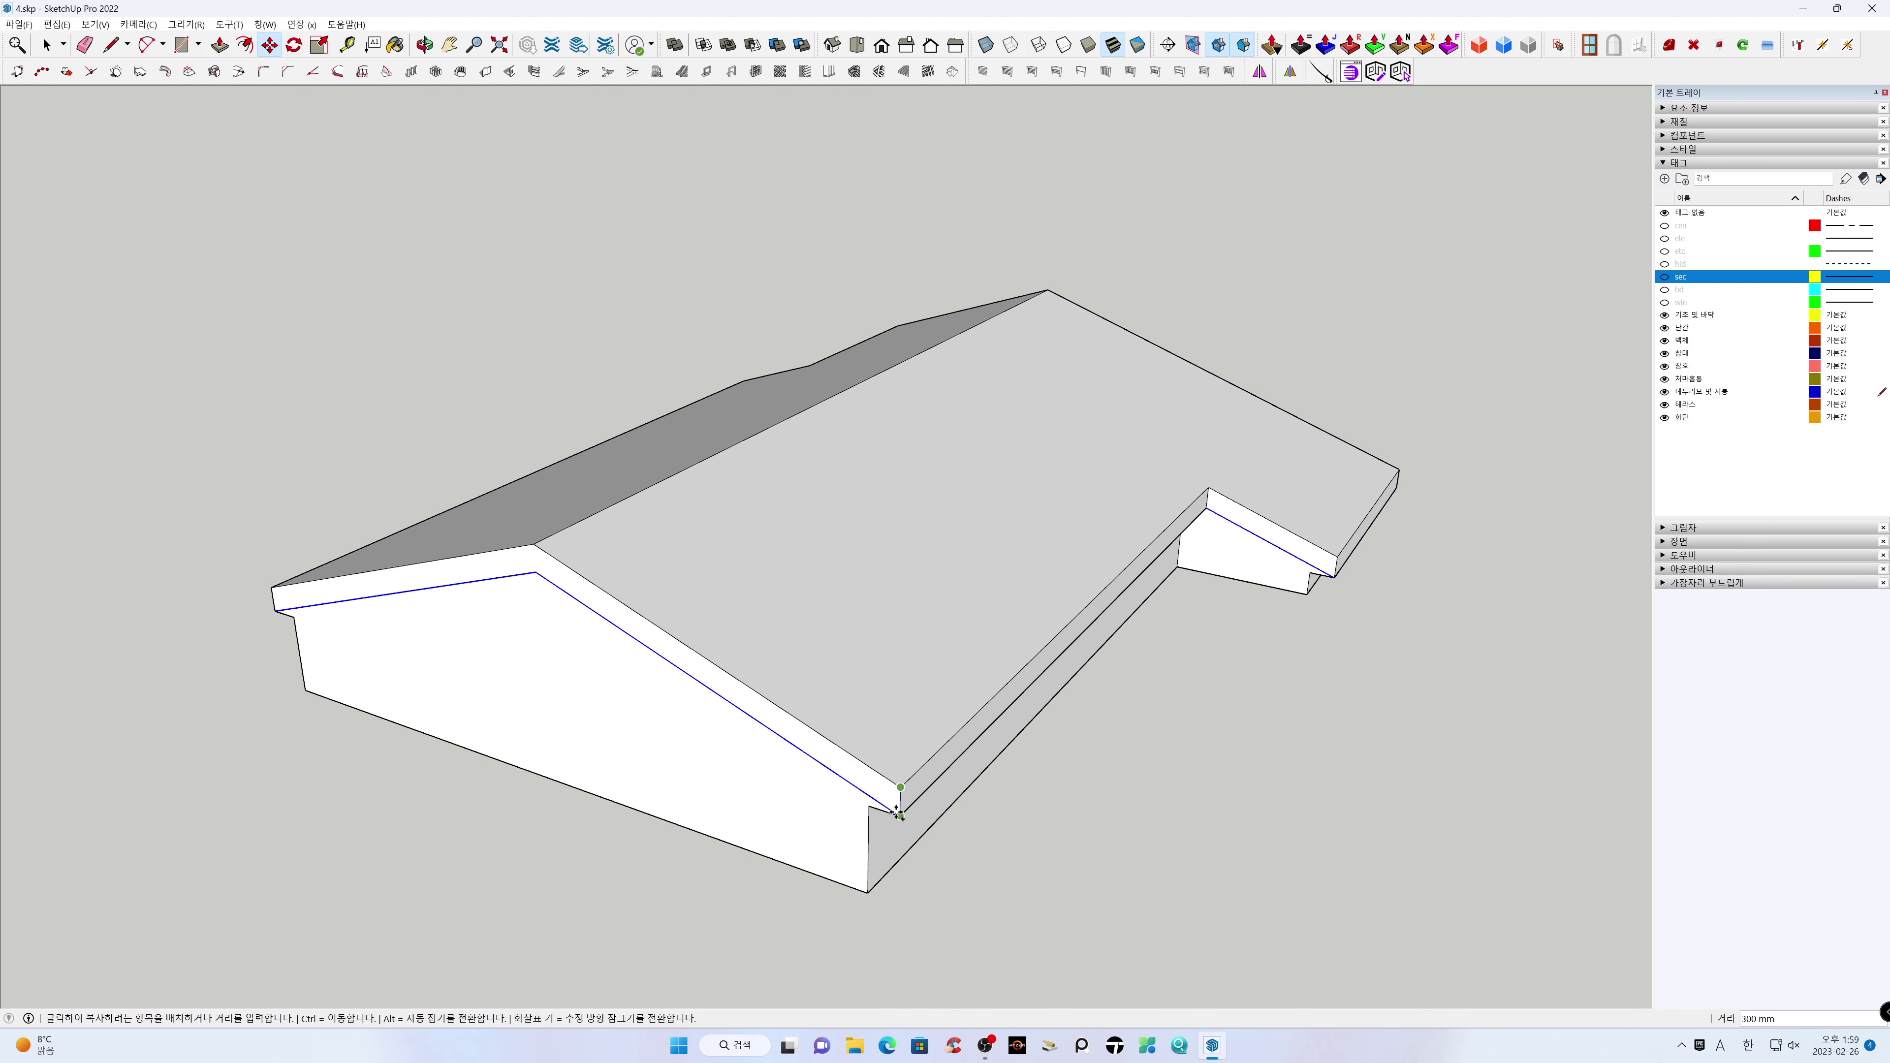
left_click(899, 815)
key("space")
left_click(1338, 687)
Place a vertical guide line 310 mm inward from the outer wall edge of this side's recessed gable
middle_click_drag(1269, 622, 1051, 655, "shift")
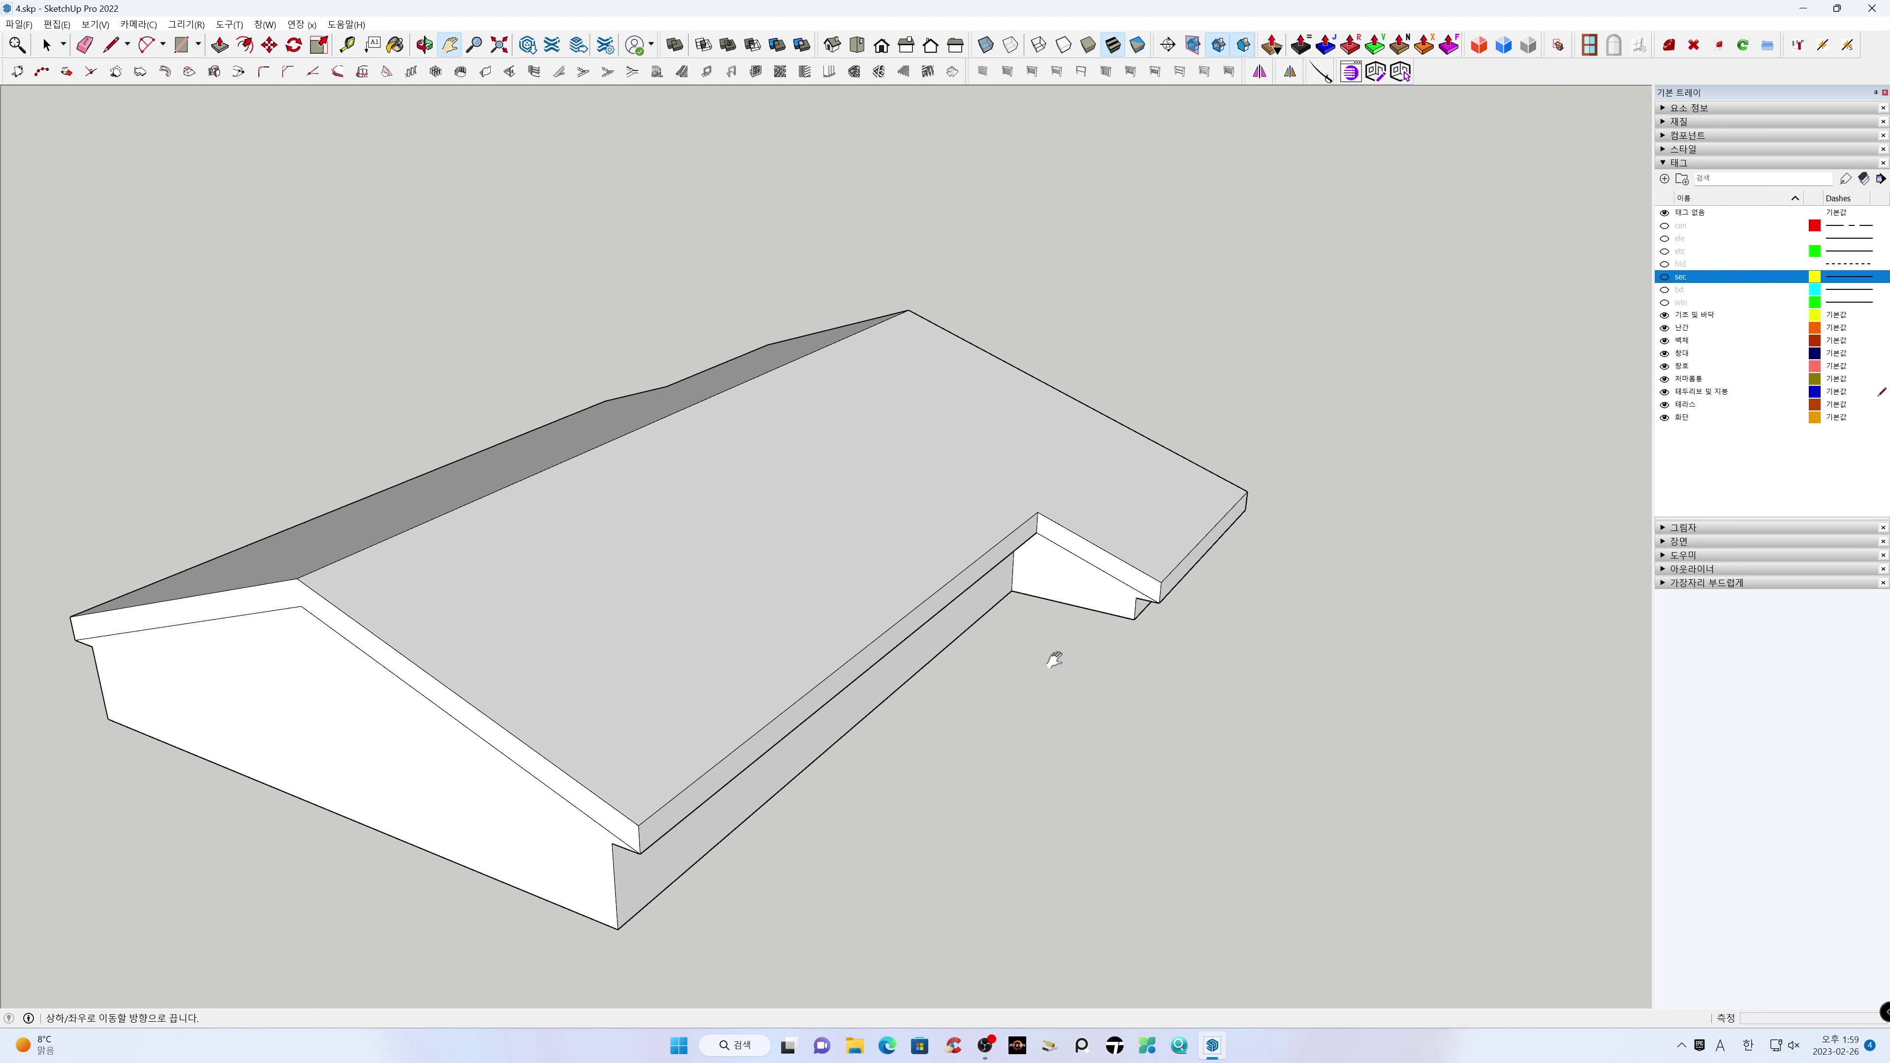
scroll(895, 624, "up", 5)
scroll(900, 588, "up", 2)
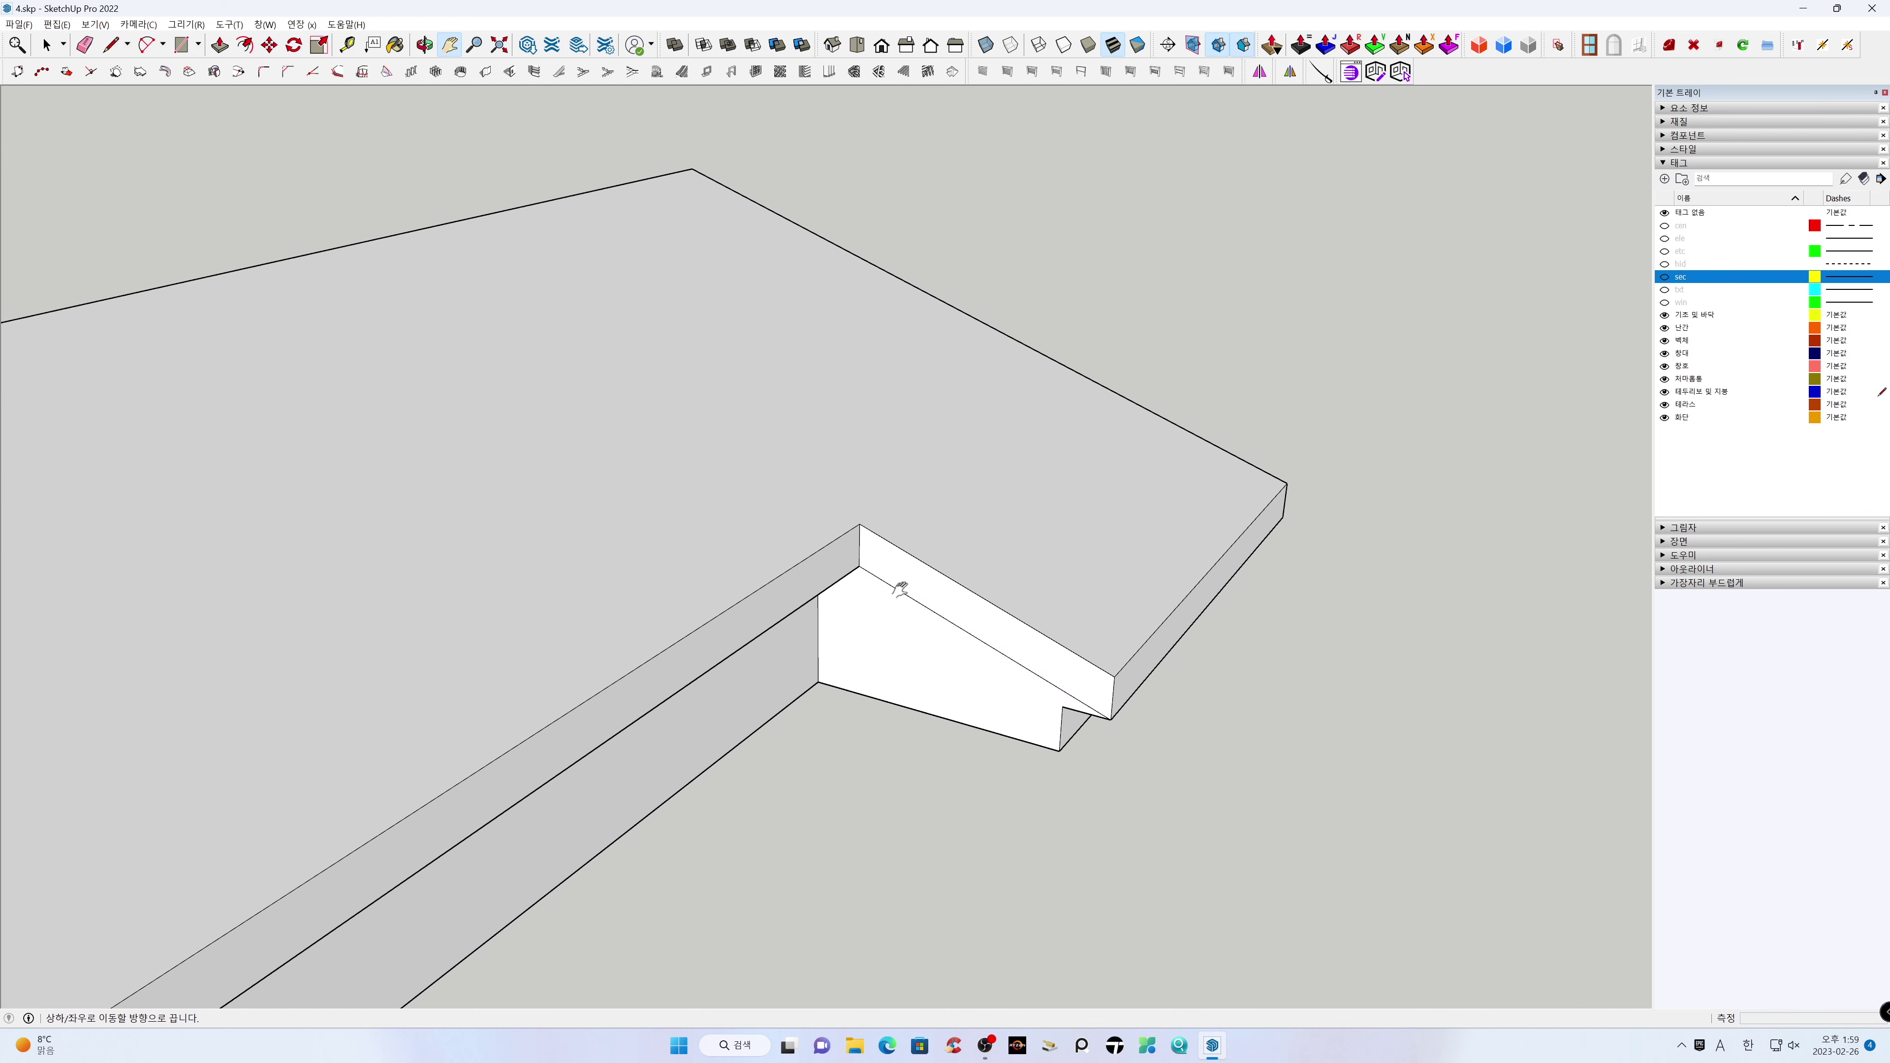
key("l")
left_click(1063, 705)
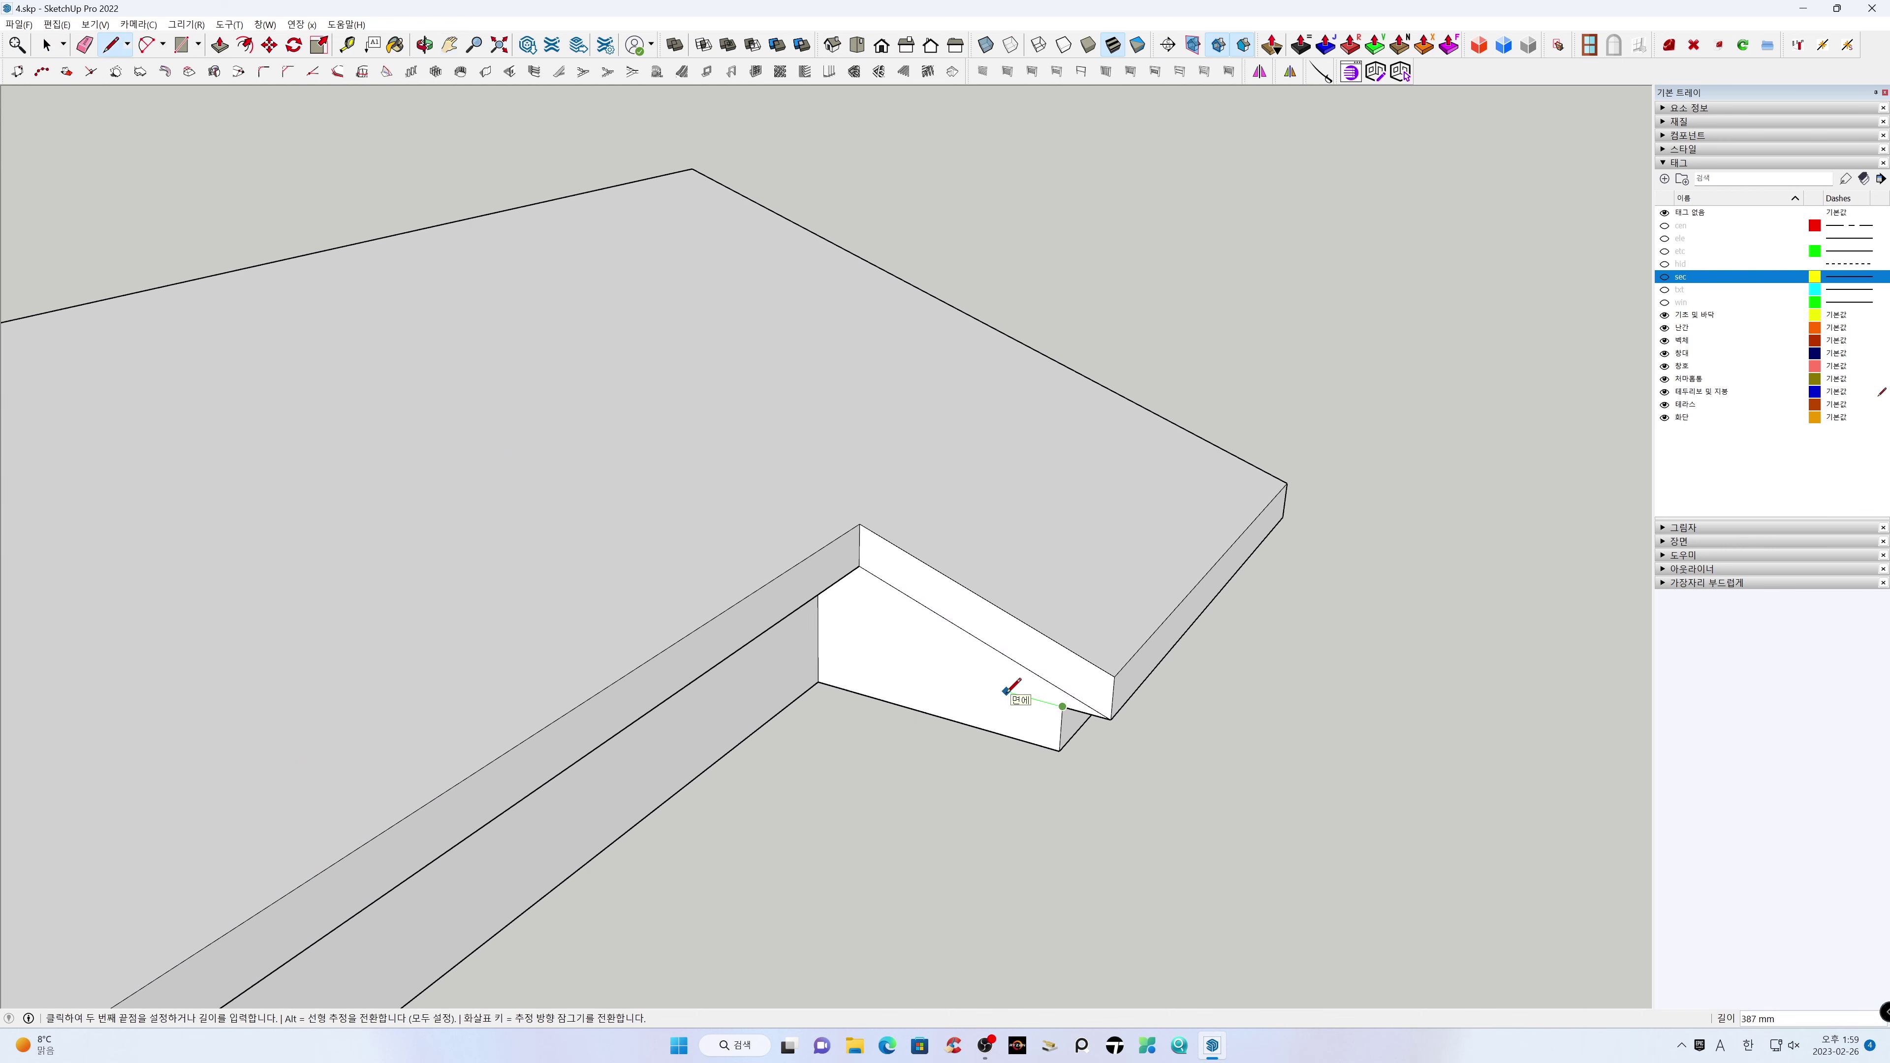
key("Escape")
key("t")
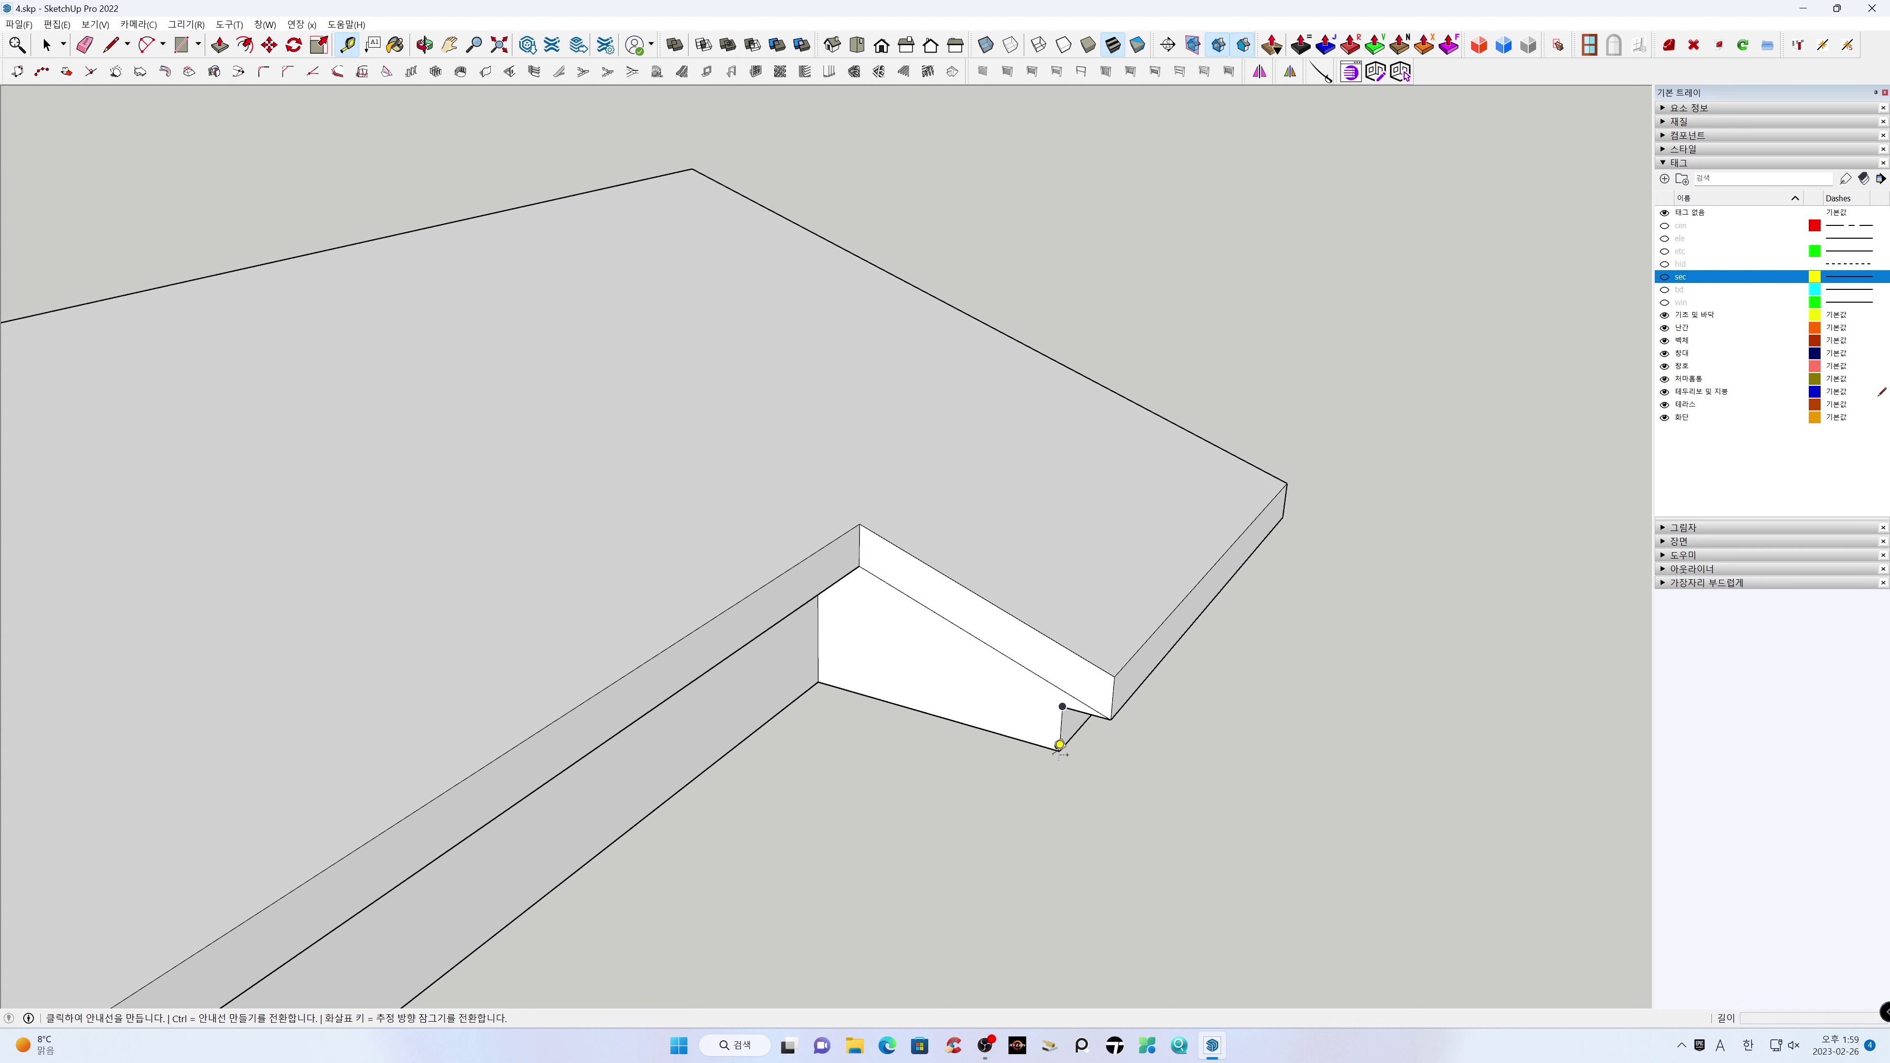
left_click(1062, 728)
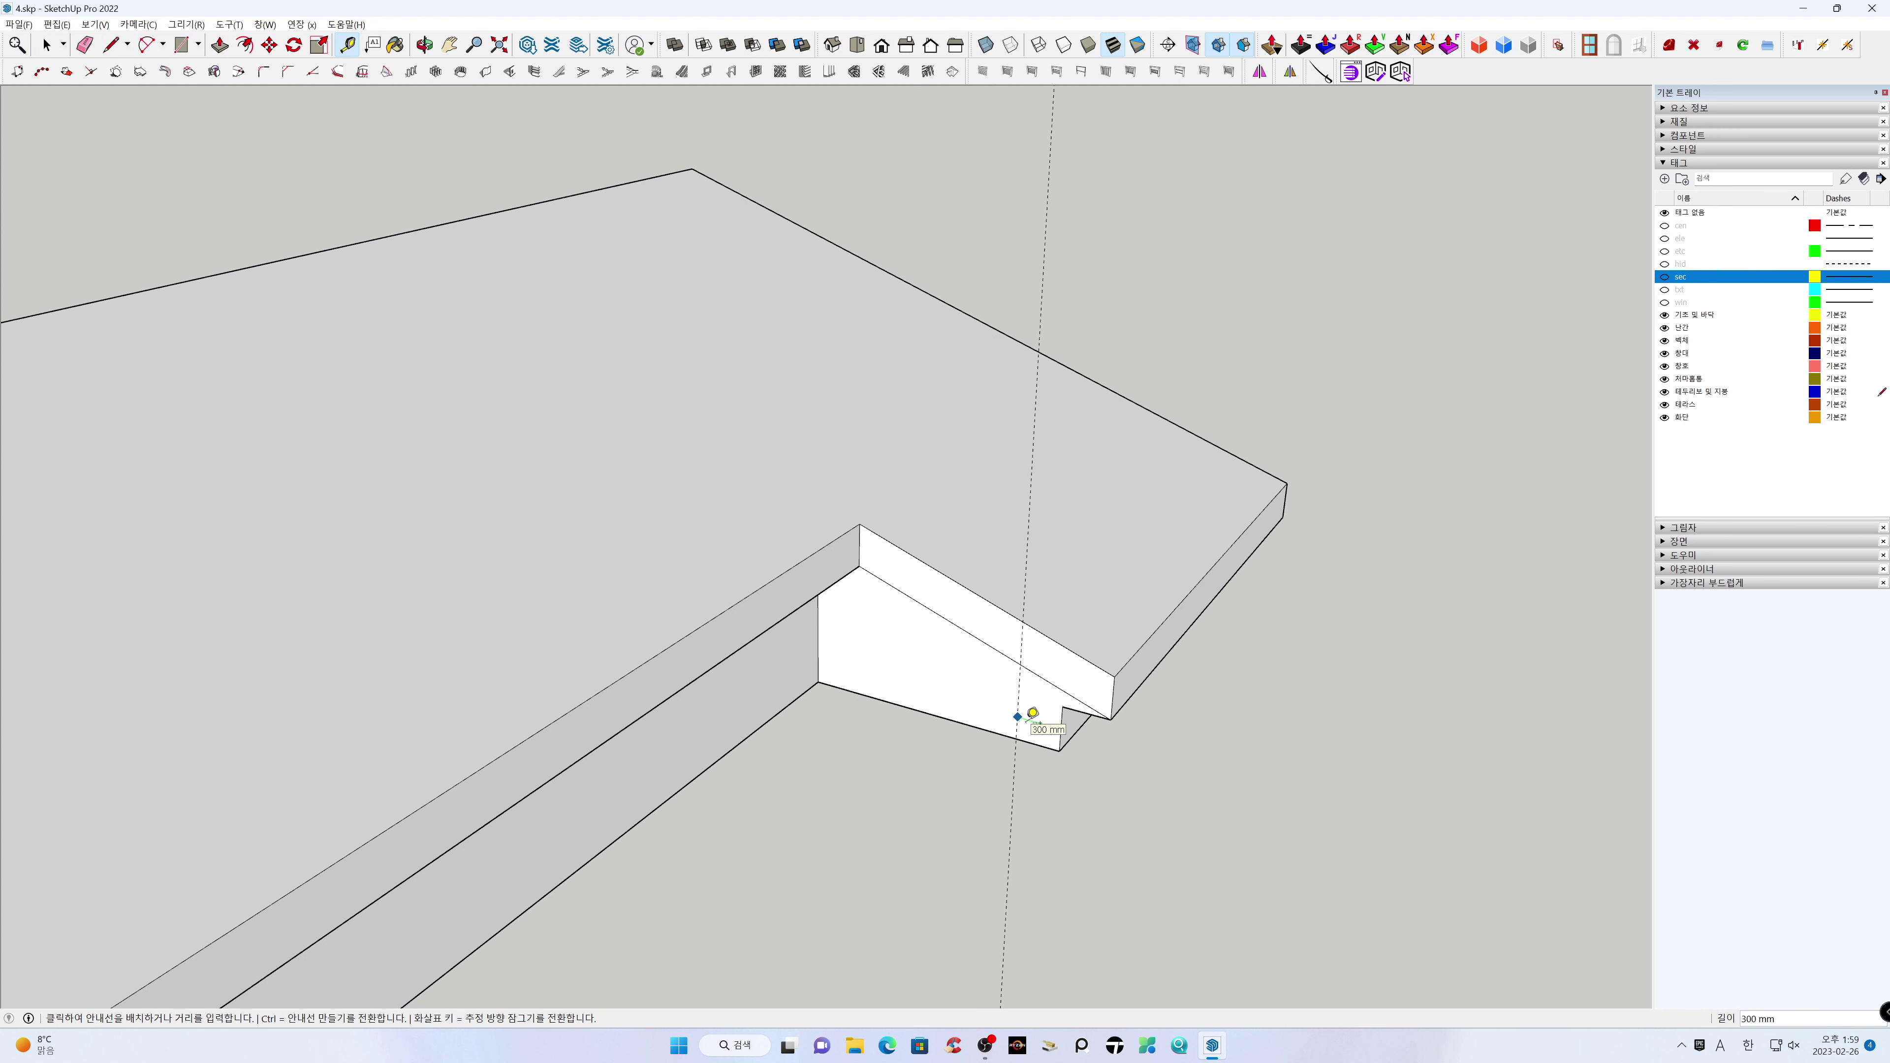
key("Return")
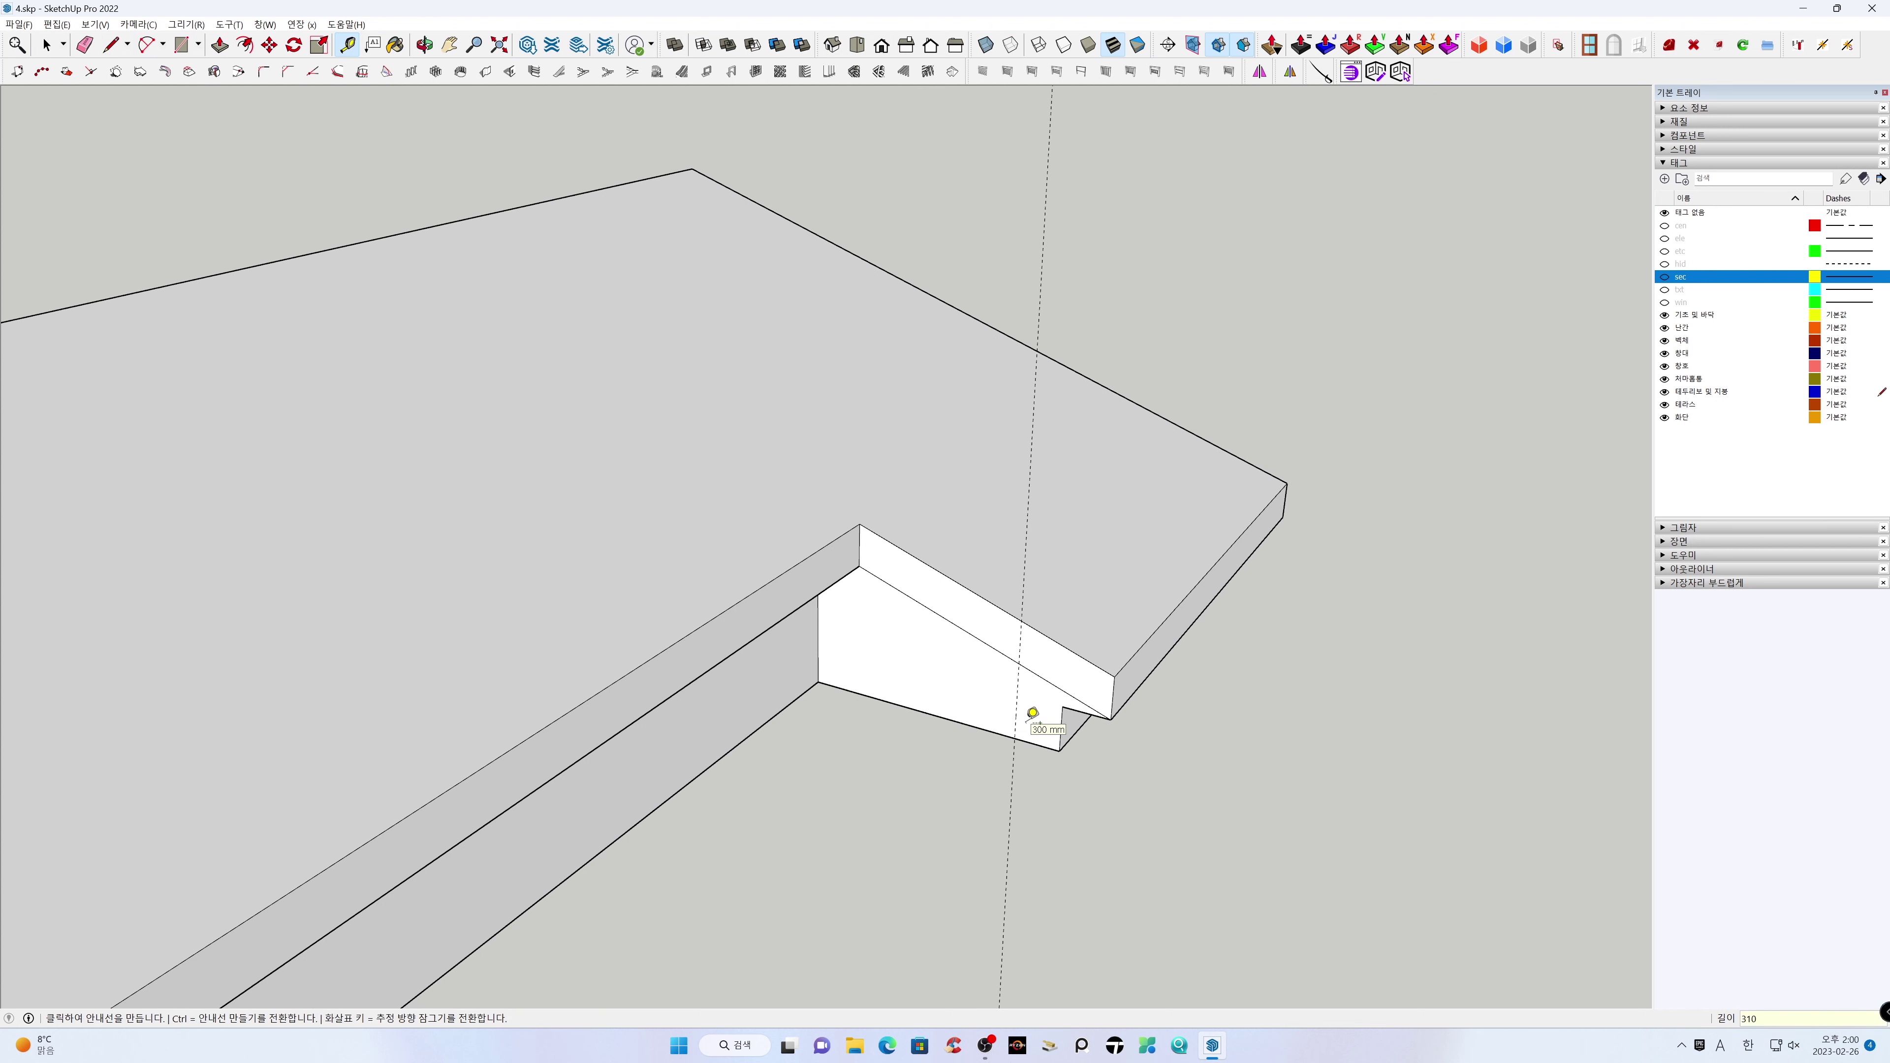
Outline this recessed gable's eave return from the wall corner to the guide and up to the sloped line, erasing the guide and leftover edge
key("l")
left_click(1063, 706)
left_click(1018, 694)
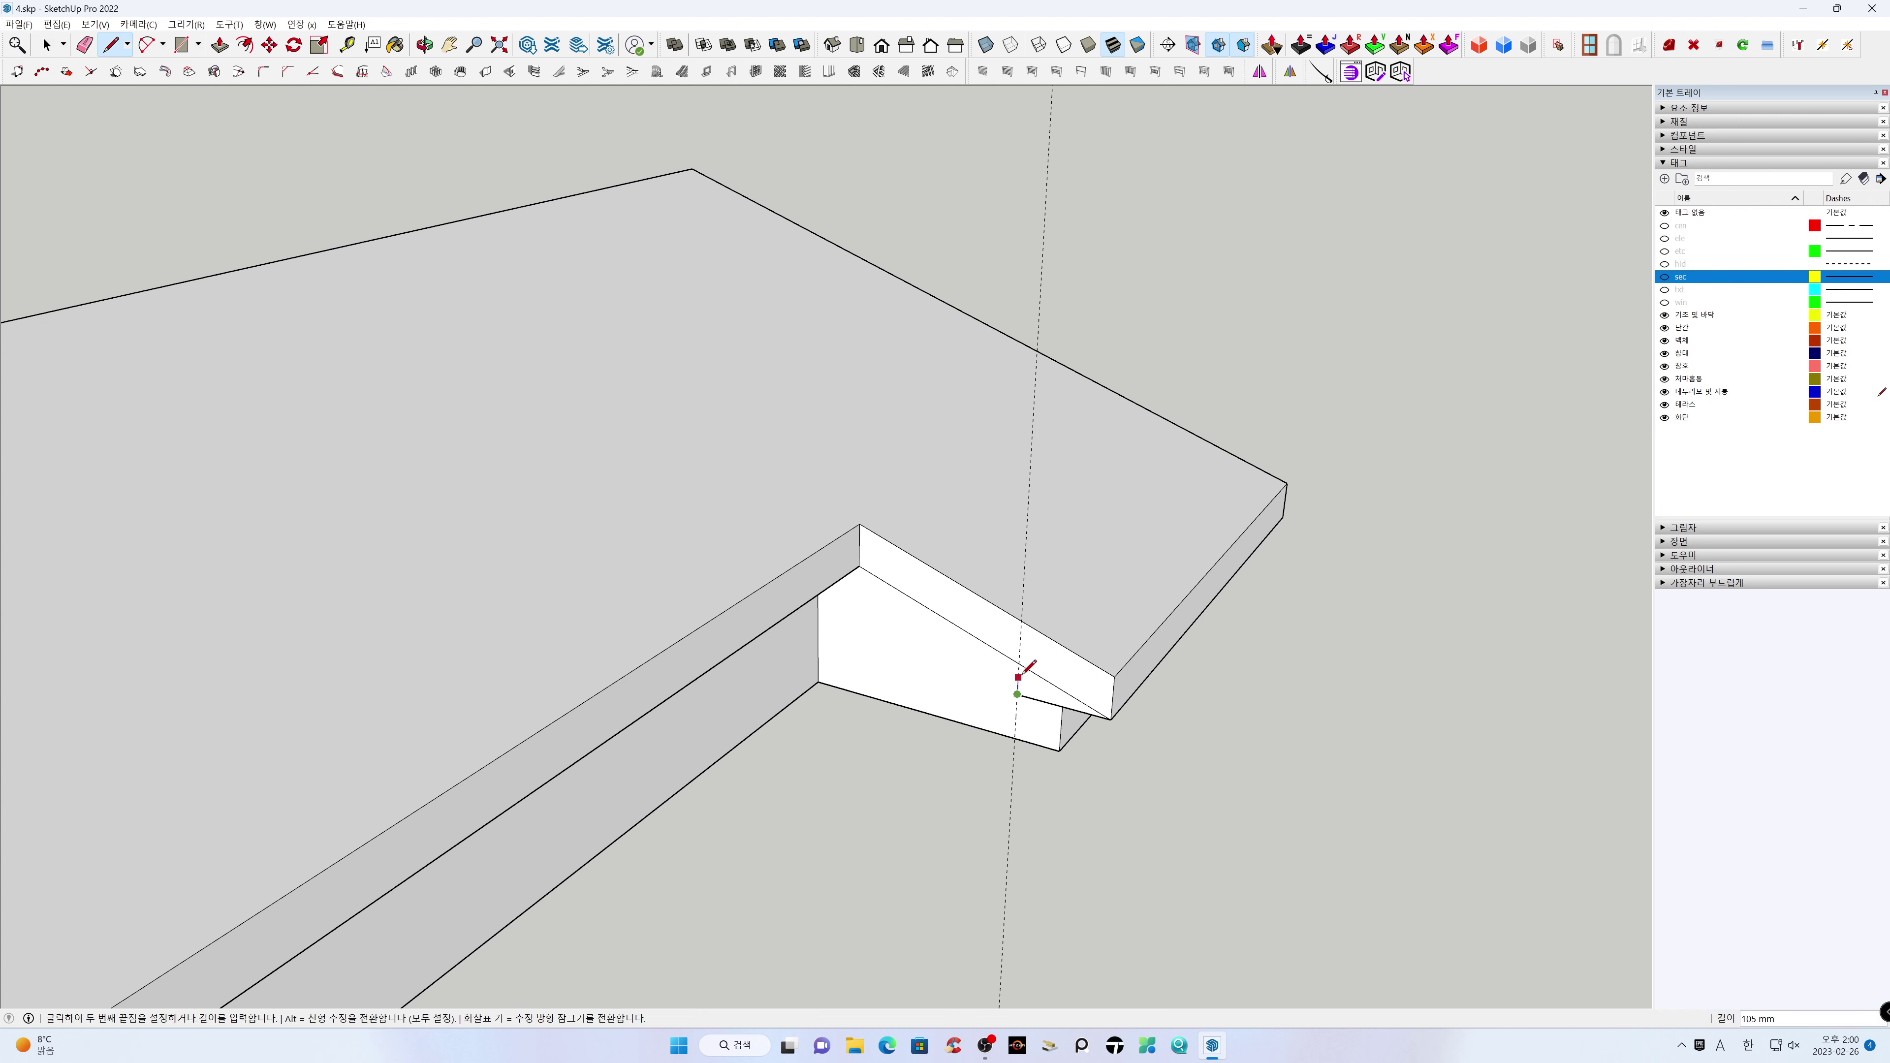
left_click(1019, 664)
key("space")
key("e")
left_click(1012, 800)
left_click(1046, 679)
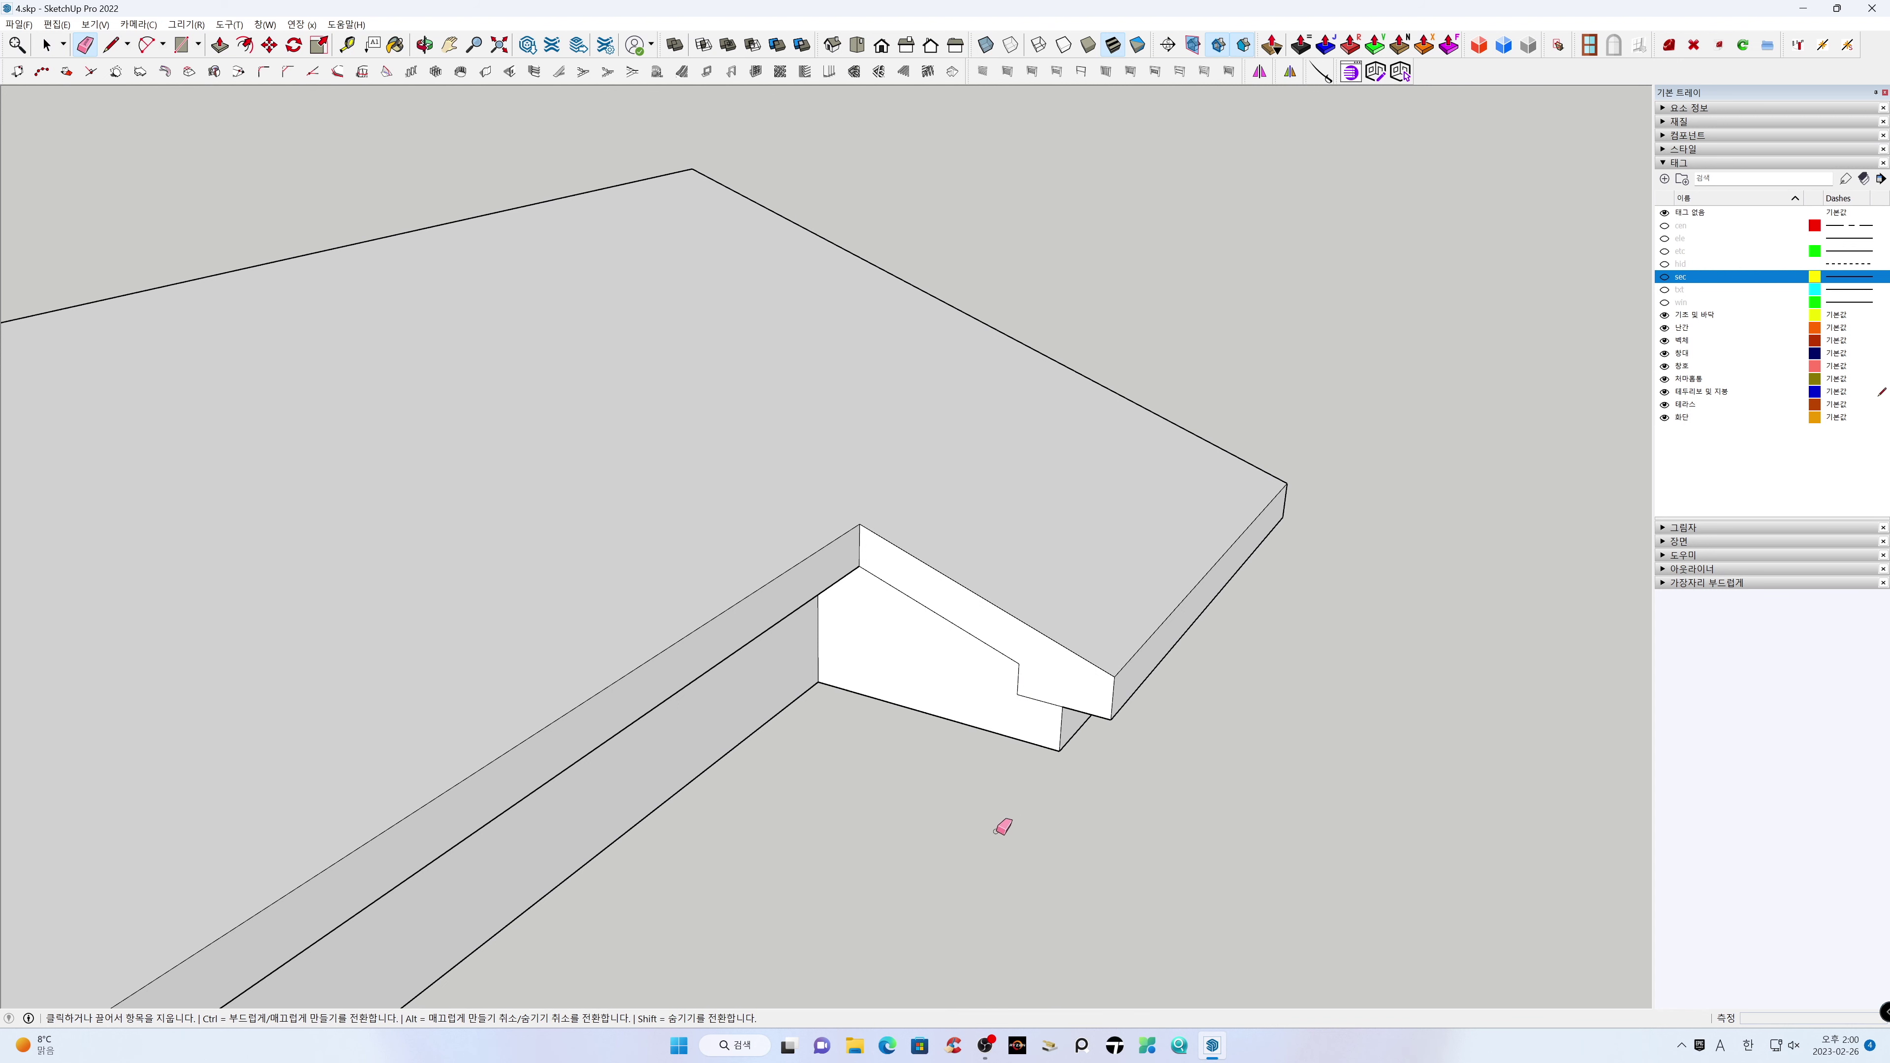
key("space")
Place vertical guide lines inward from both wall edges of this side's main gable, with the one nearest the recess at 310 mm
mouse_move(982, 854)
middle_mouse_down("shift")
mouse_move(937, 840)
mouse_move(1329, 633)
mouse_move(1107, 722)
mouse_move(1228, 616)
mouse_move(1021, 689)
middle_mouse_up("shift")
scroll(1106, 722, "down", 5)
key("l")
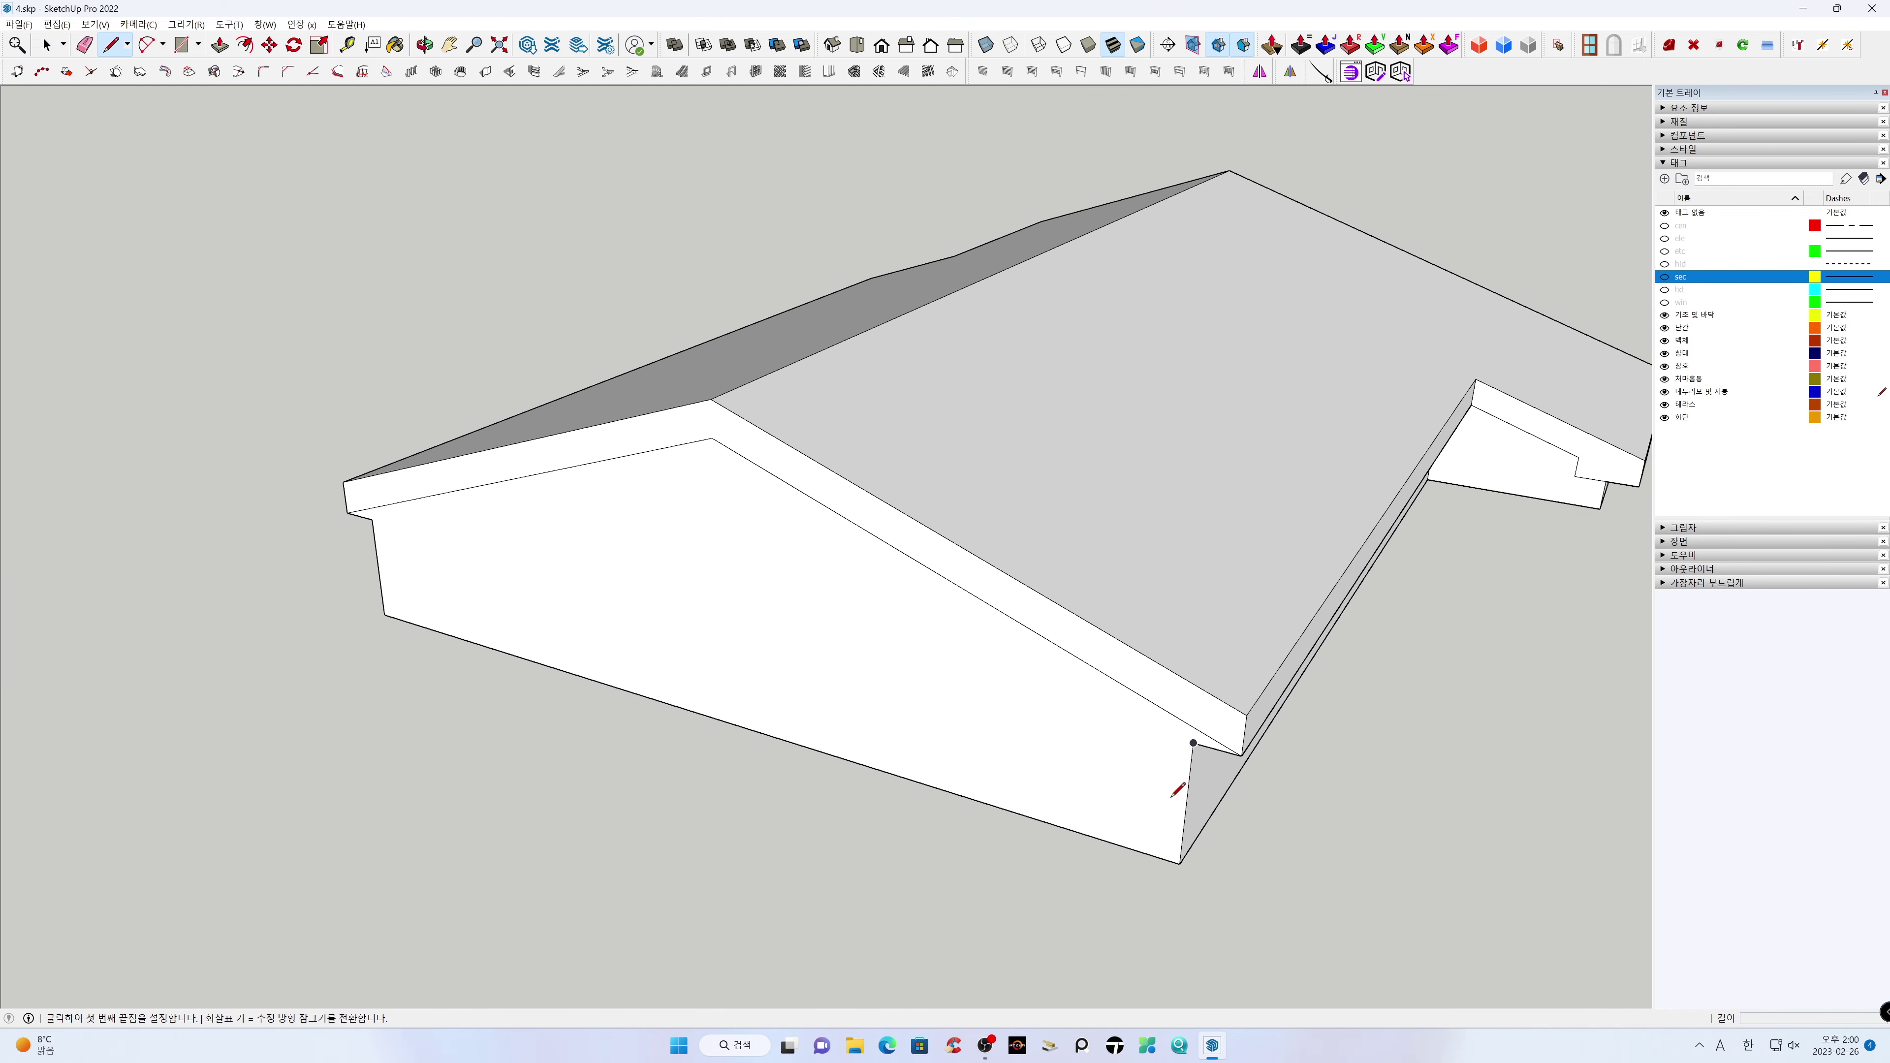
key("t")
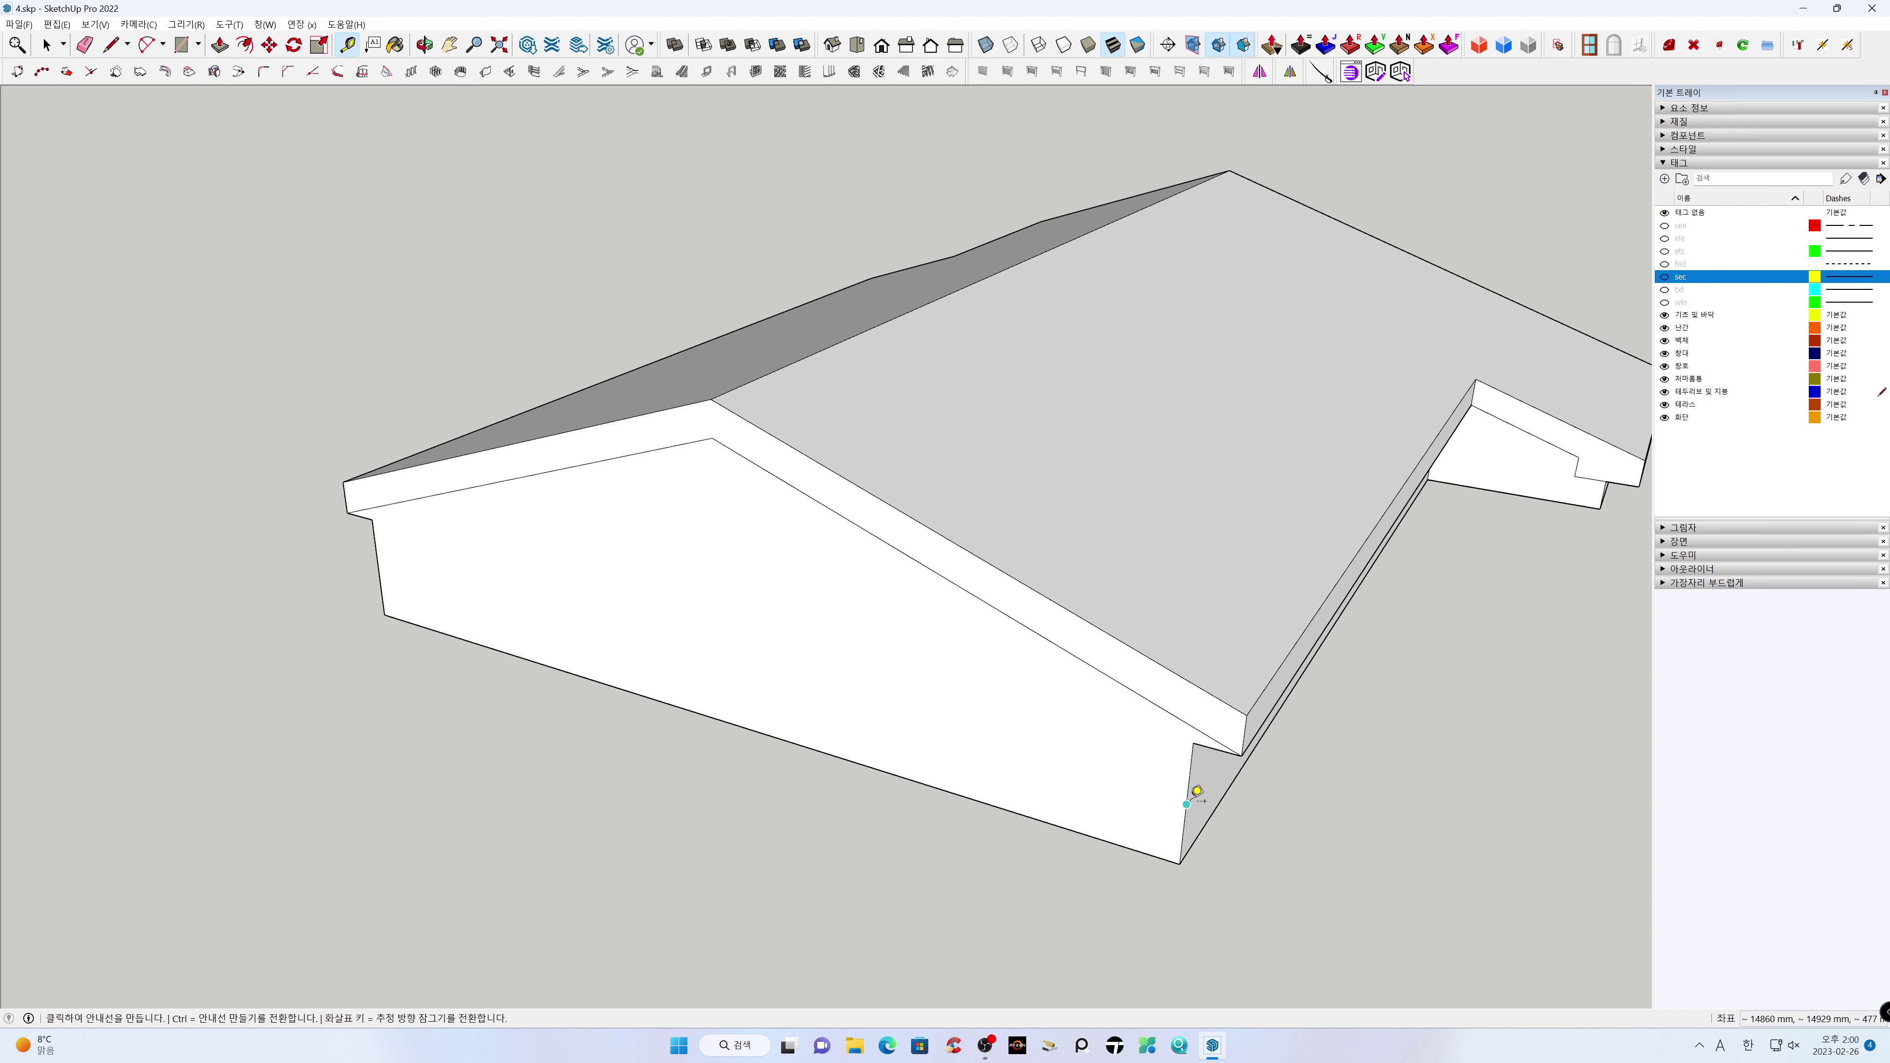
left_click(1190, 790)
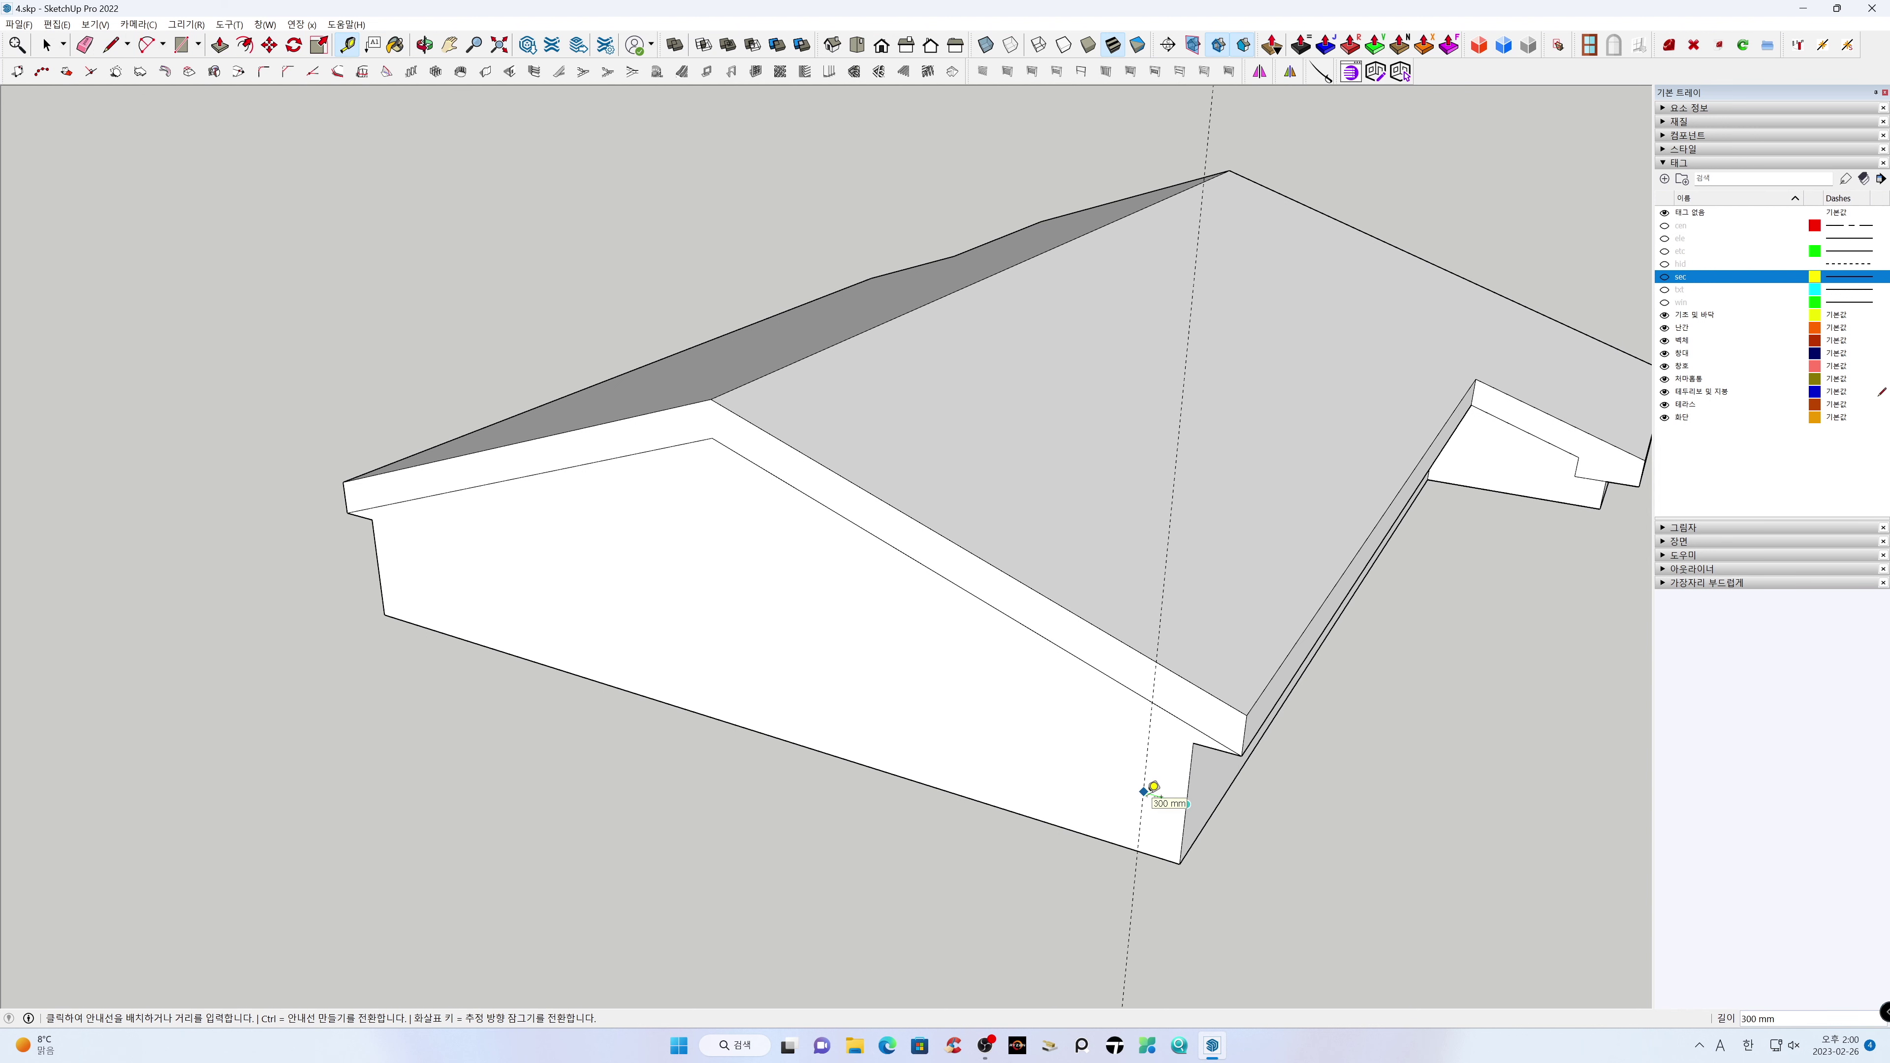
key("Return")
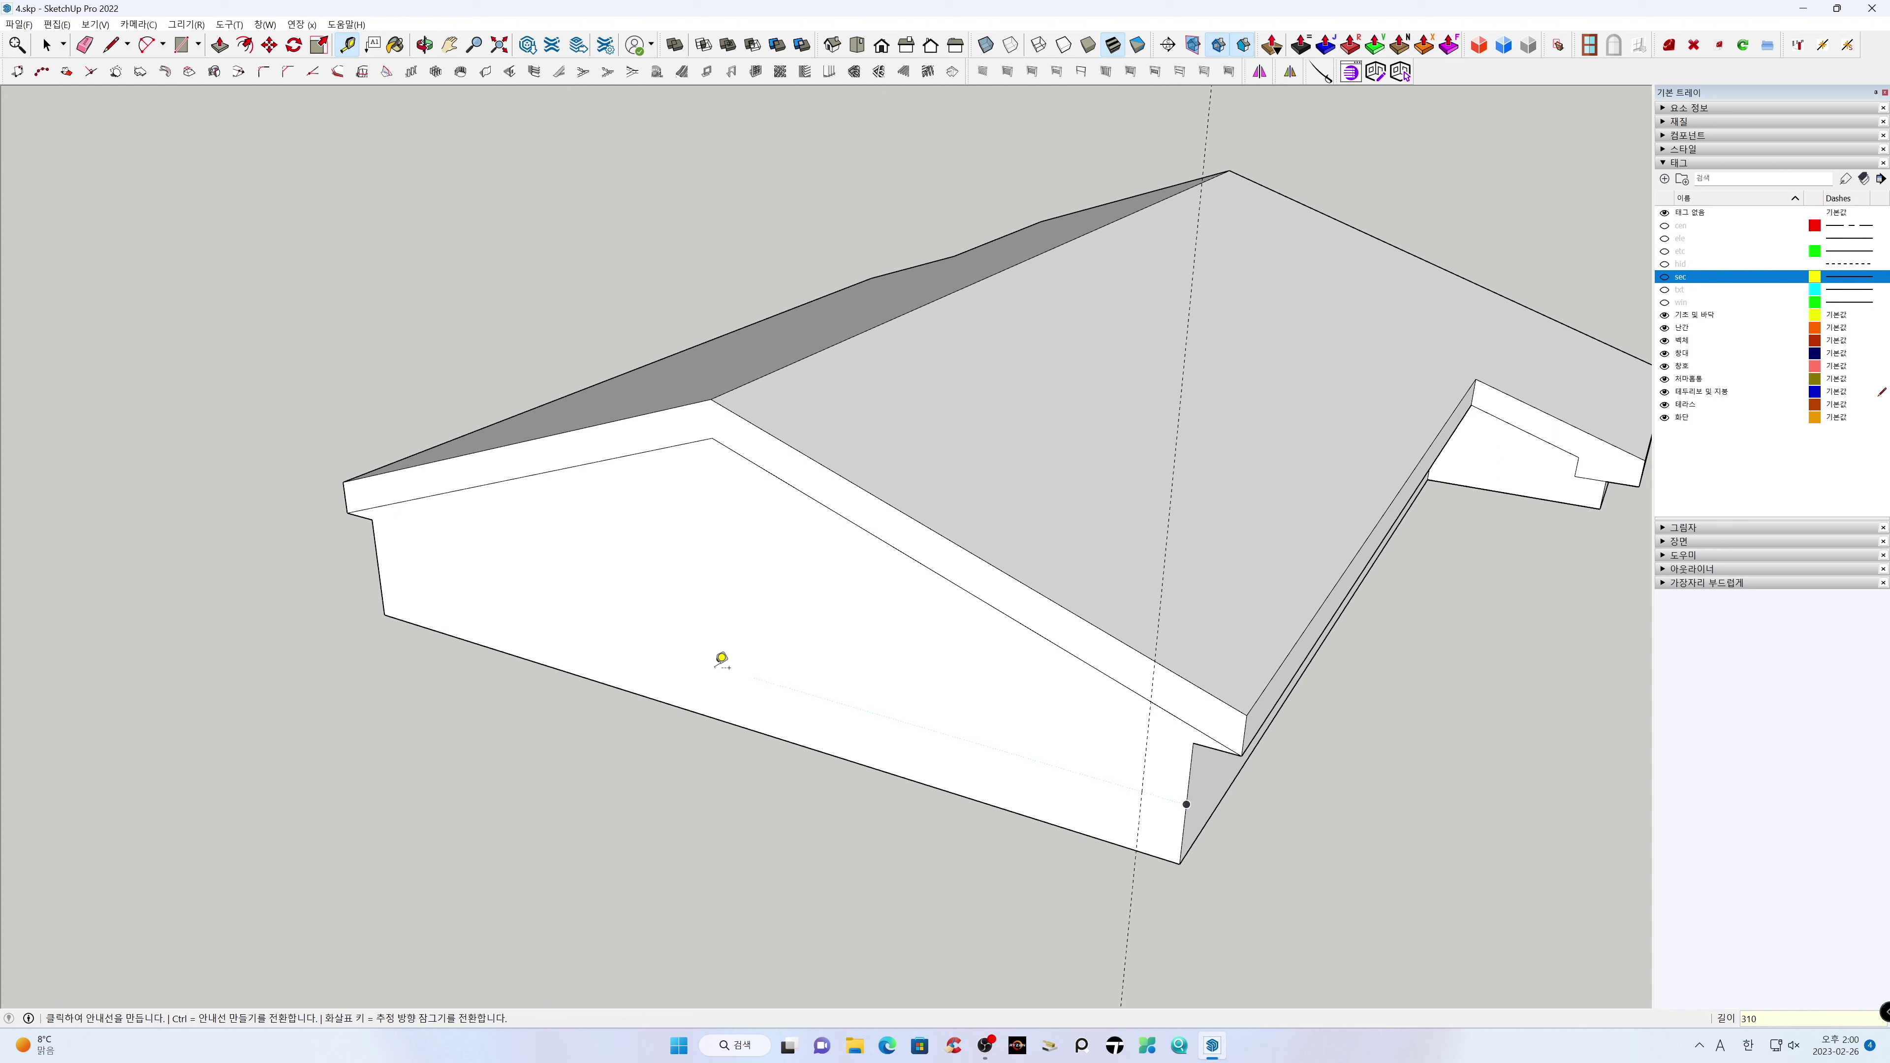
left_click(383, 567)
key("space")
Outline the eave return at the main gable's end farthest from the recess, running from the wall corner to the guide
key("l")
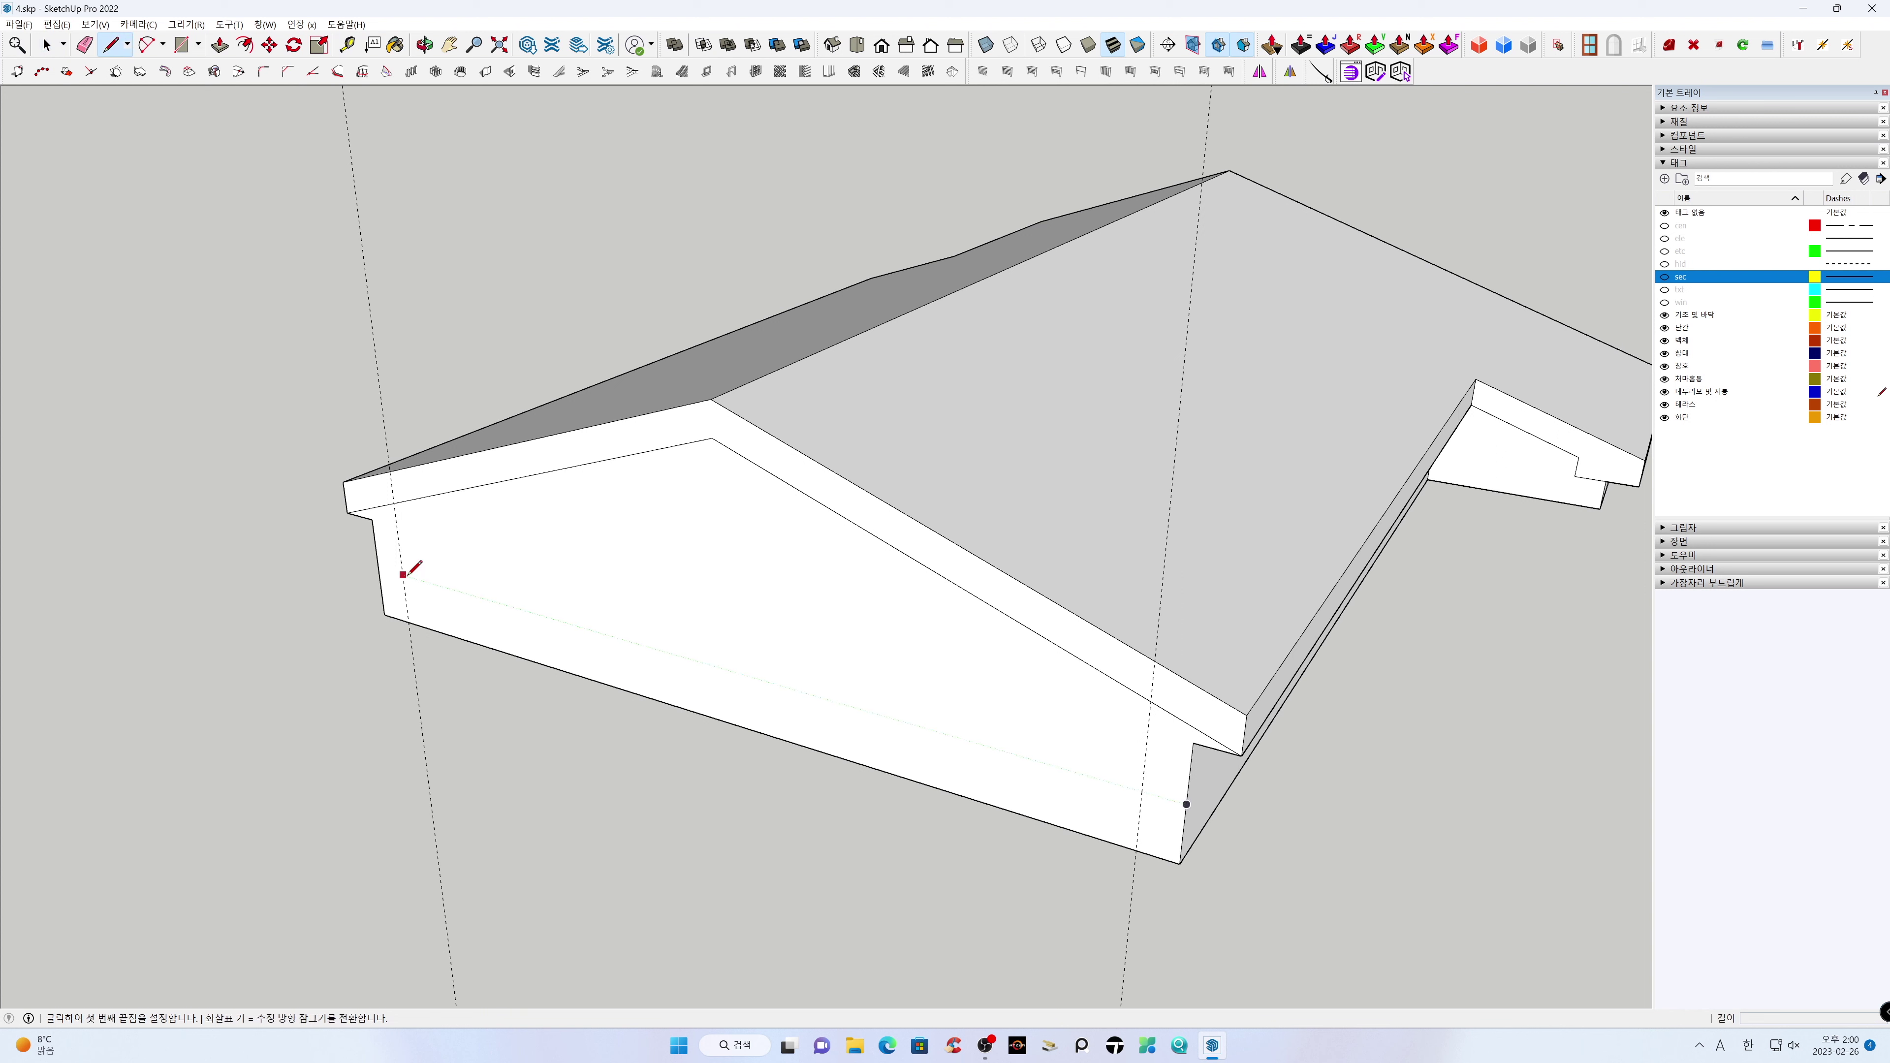
left_click(372, 518)
left_click(397, 526)
key("space")
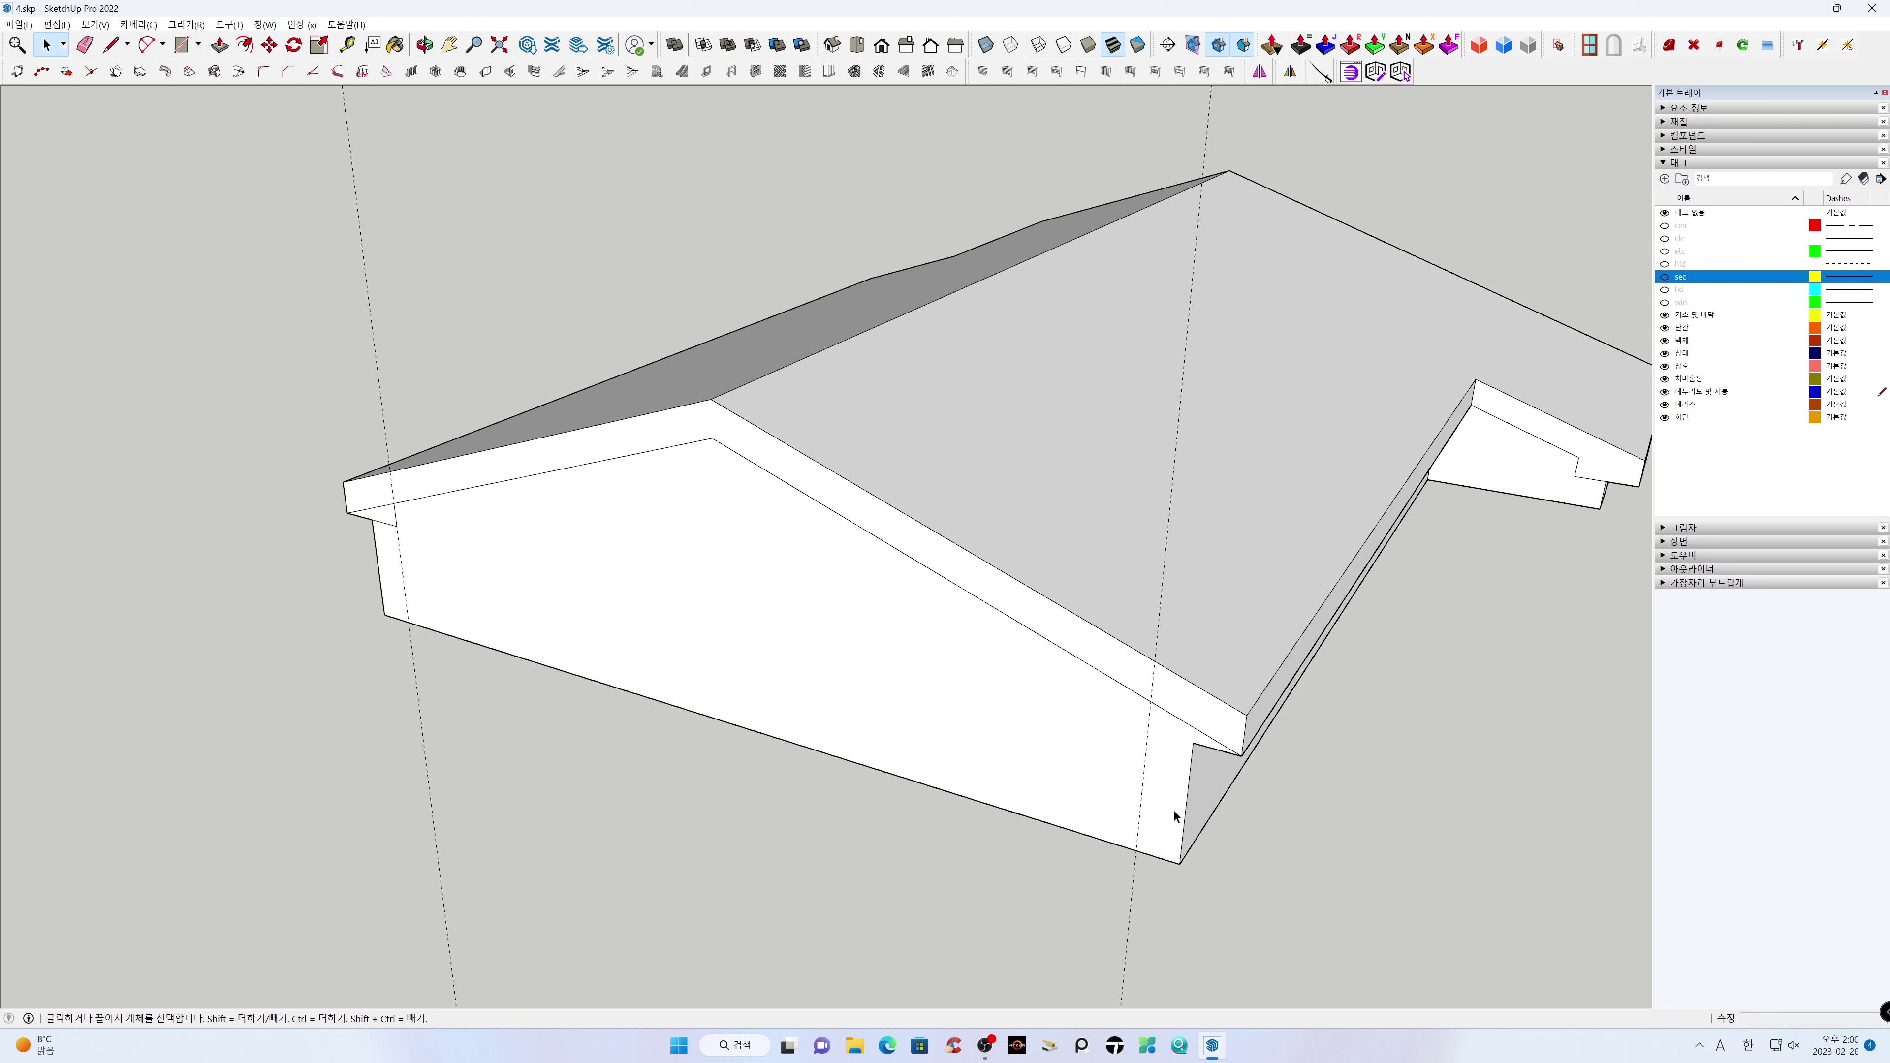
Outline the eave return at the main gable's end nearest the recess, from the wall corner to the guide and up to the sloped line
key("l")
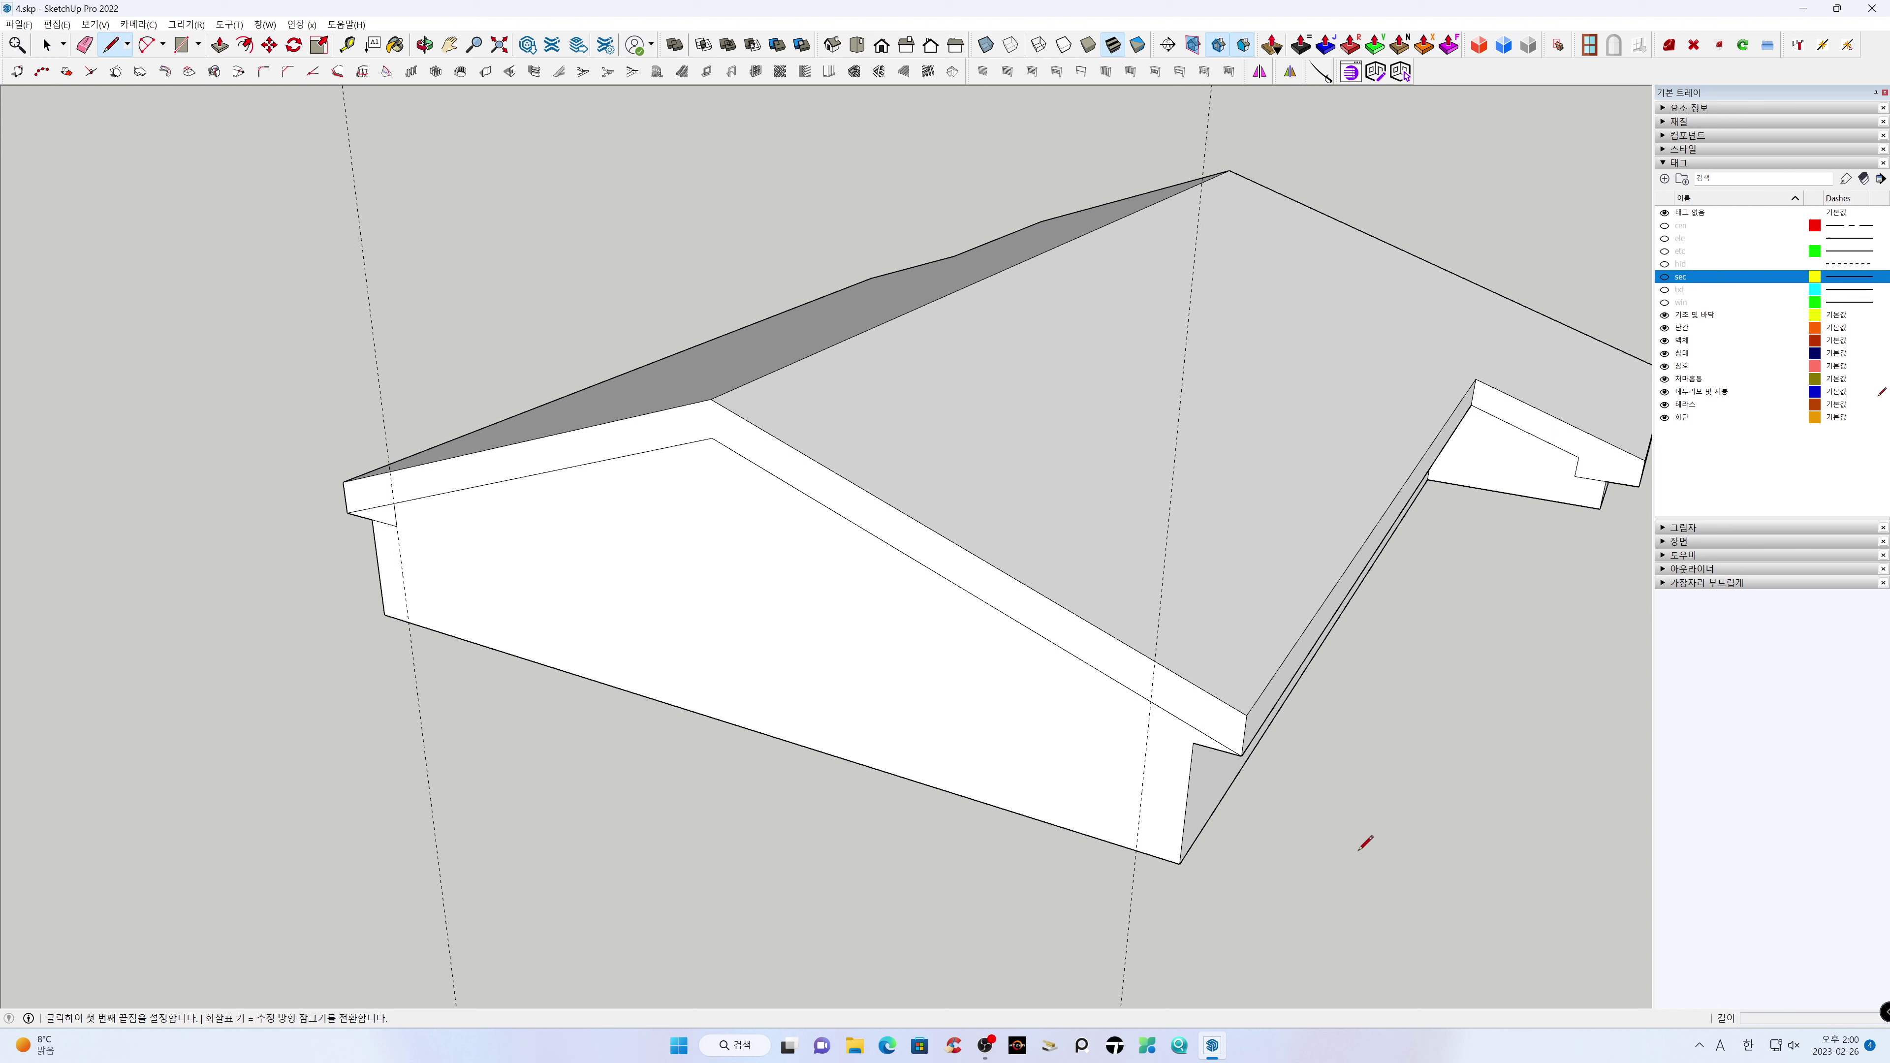
left_click(1195, 743)
left_click(1148, 731)
left_click(1151, 700)
key("space")
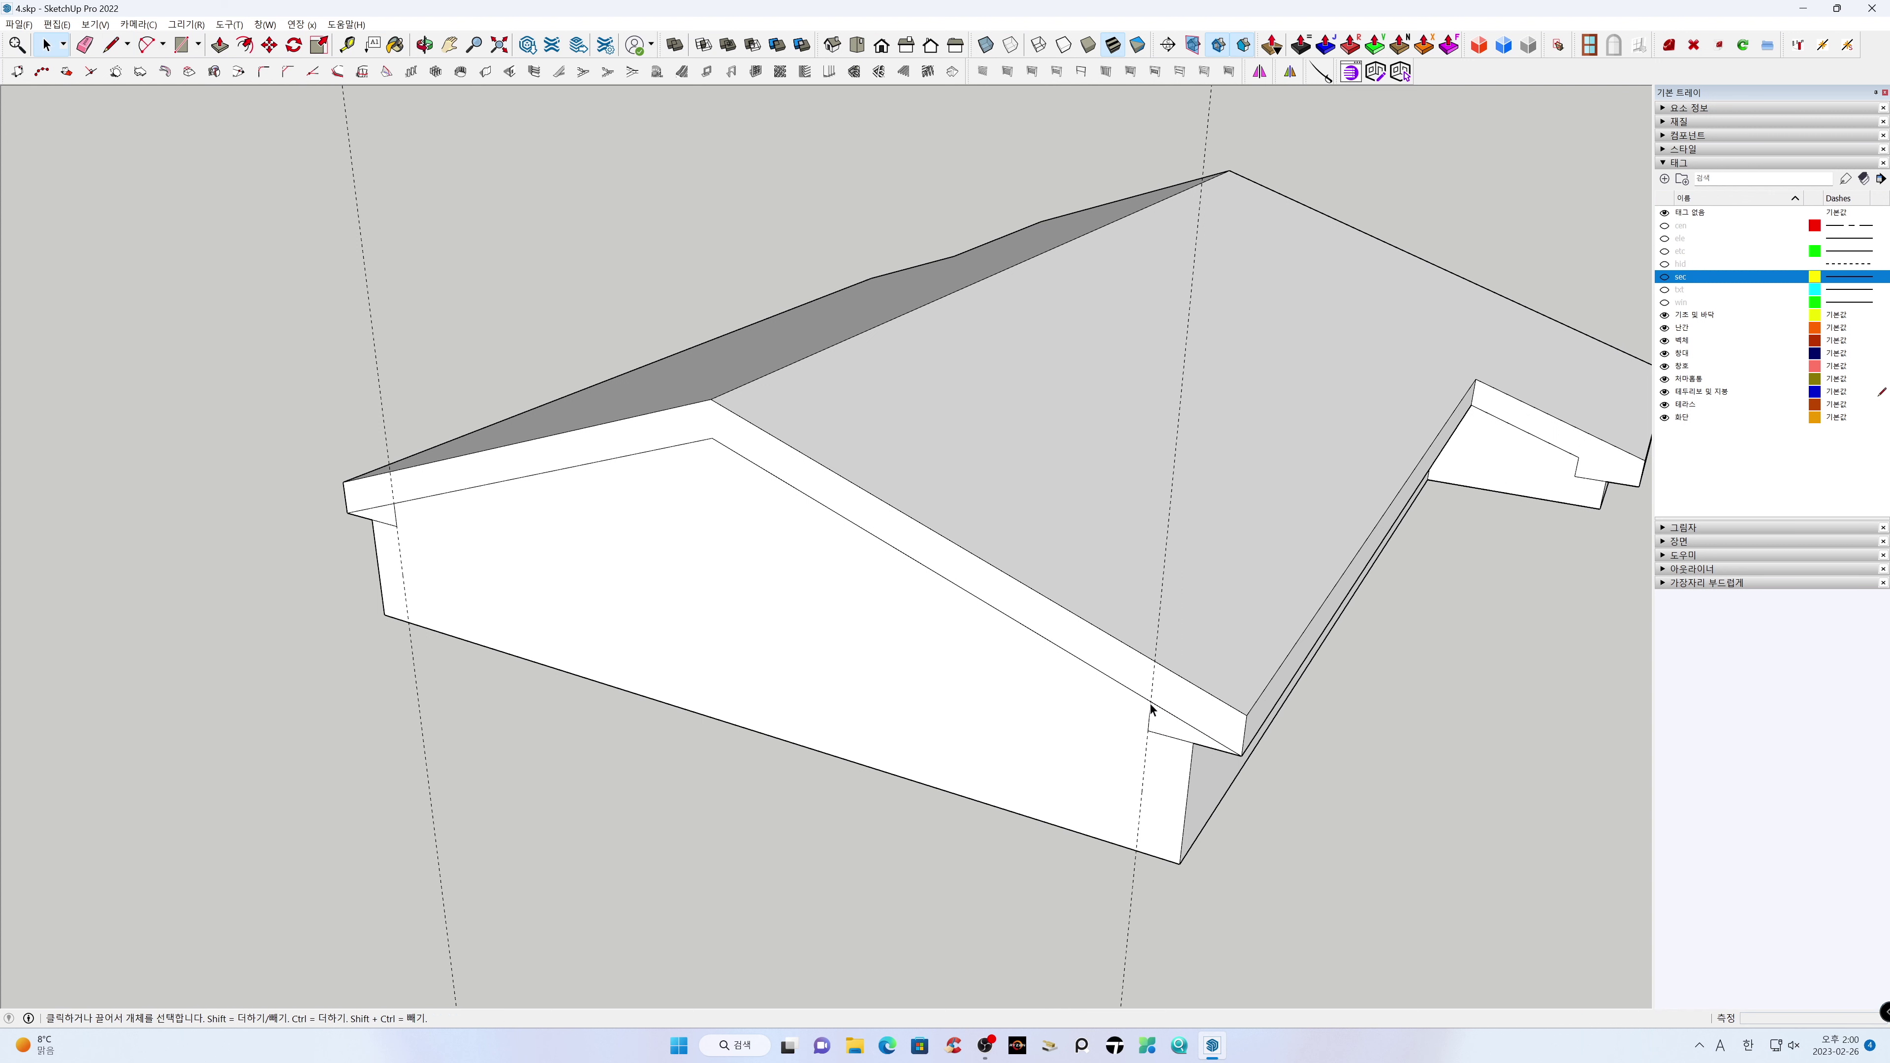
Erase both vertical guides and the leftover edges around the main gable's eave returns
key("e")
left_click(1128, 893)
mouse_move(428, 705)
left_mouse_down()
mouse_move(386, 699)
mouse_move(387, 669)
left_mouse_up()
left_click(379, 505)
key("space")
Push/Pull the rake overhang faces of the main gable and the recessed gable on this side outward by 320 mm
middle_click_drag(763, 821, 983, 814)
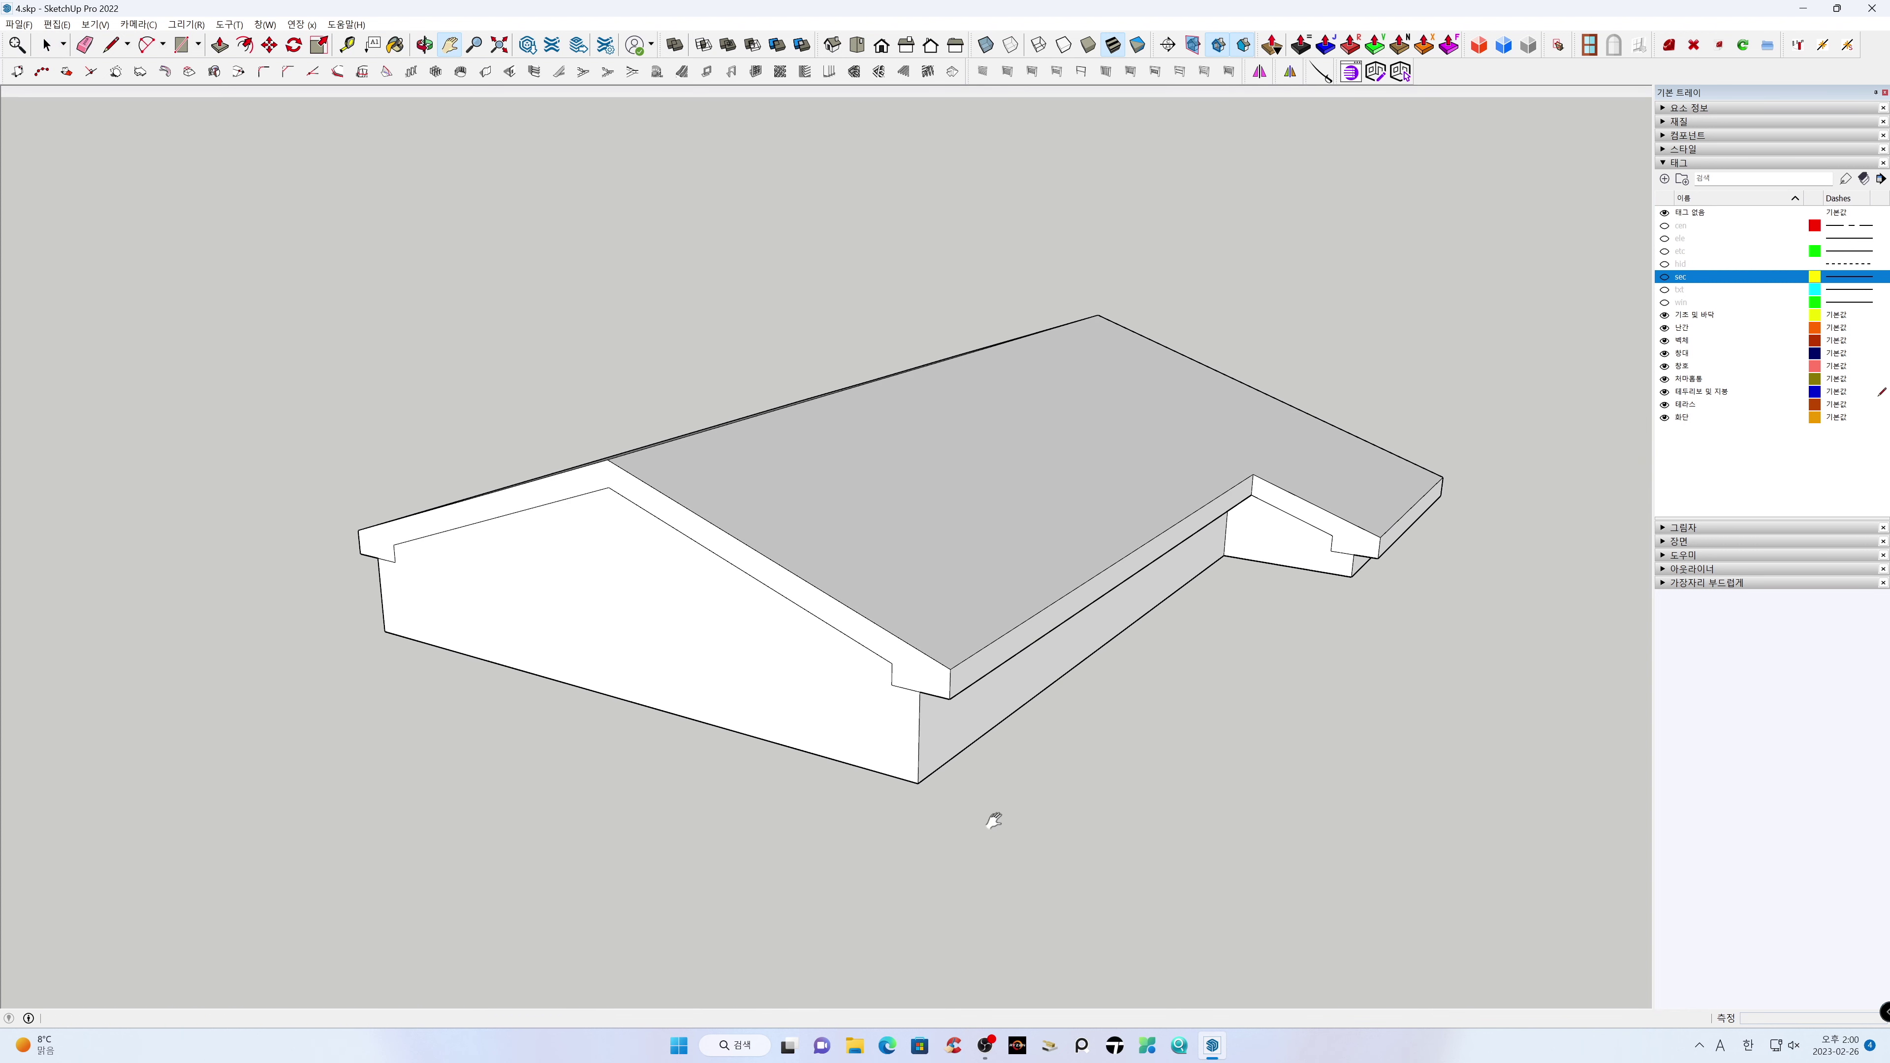
key("p")
left_click_drag(920, 670, 907, 691)
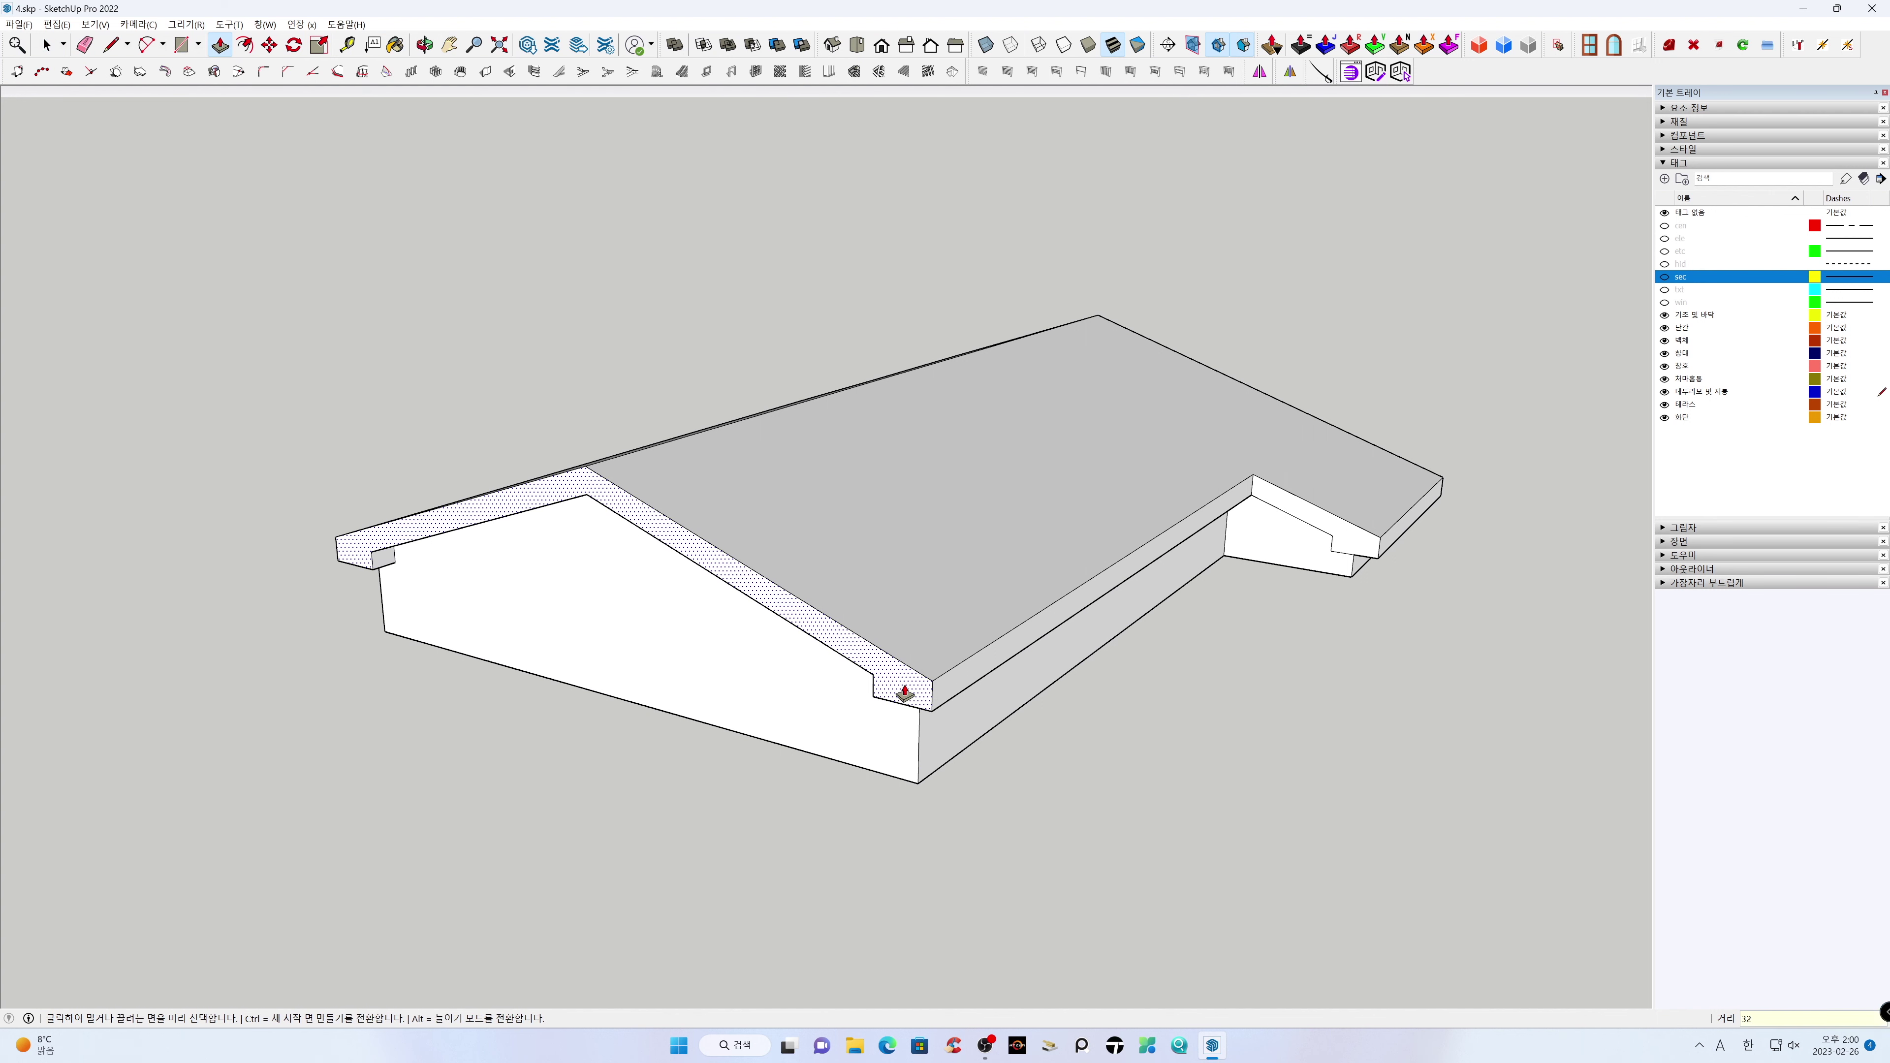
key("Return")
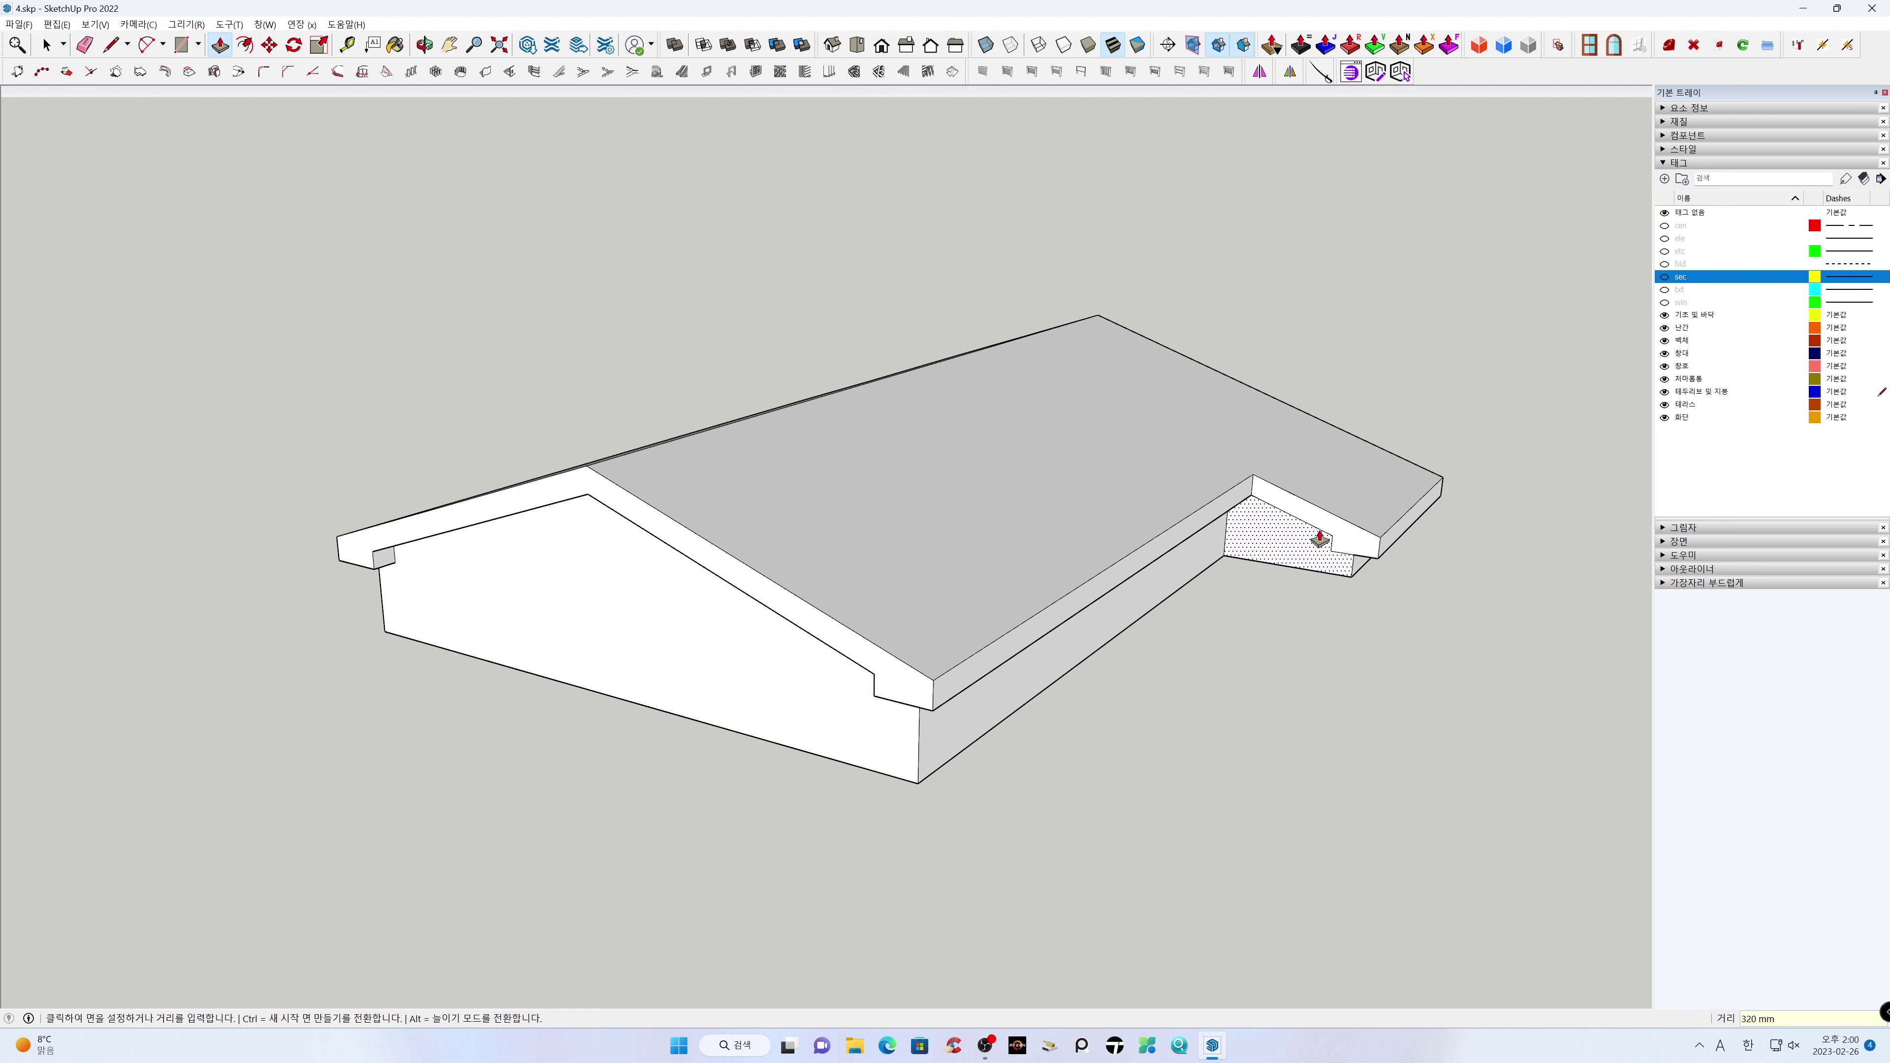
double_click(1333, 535)
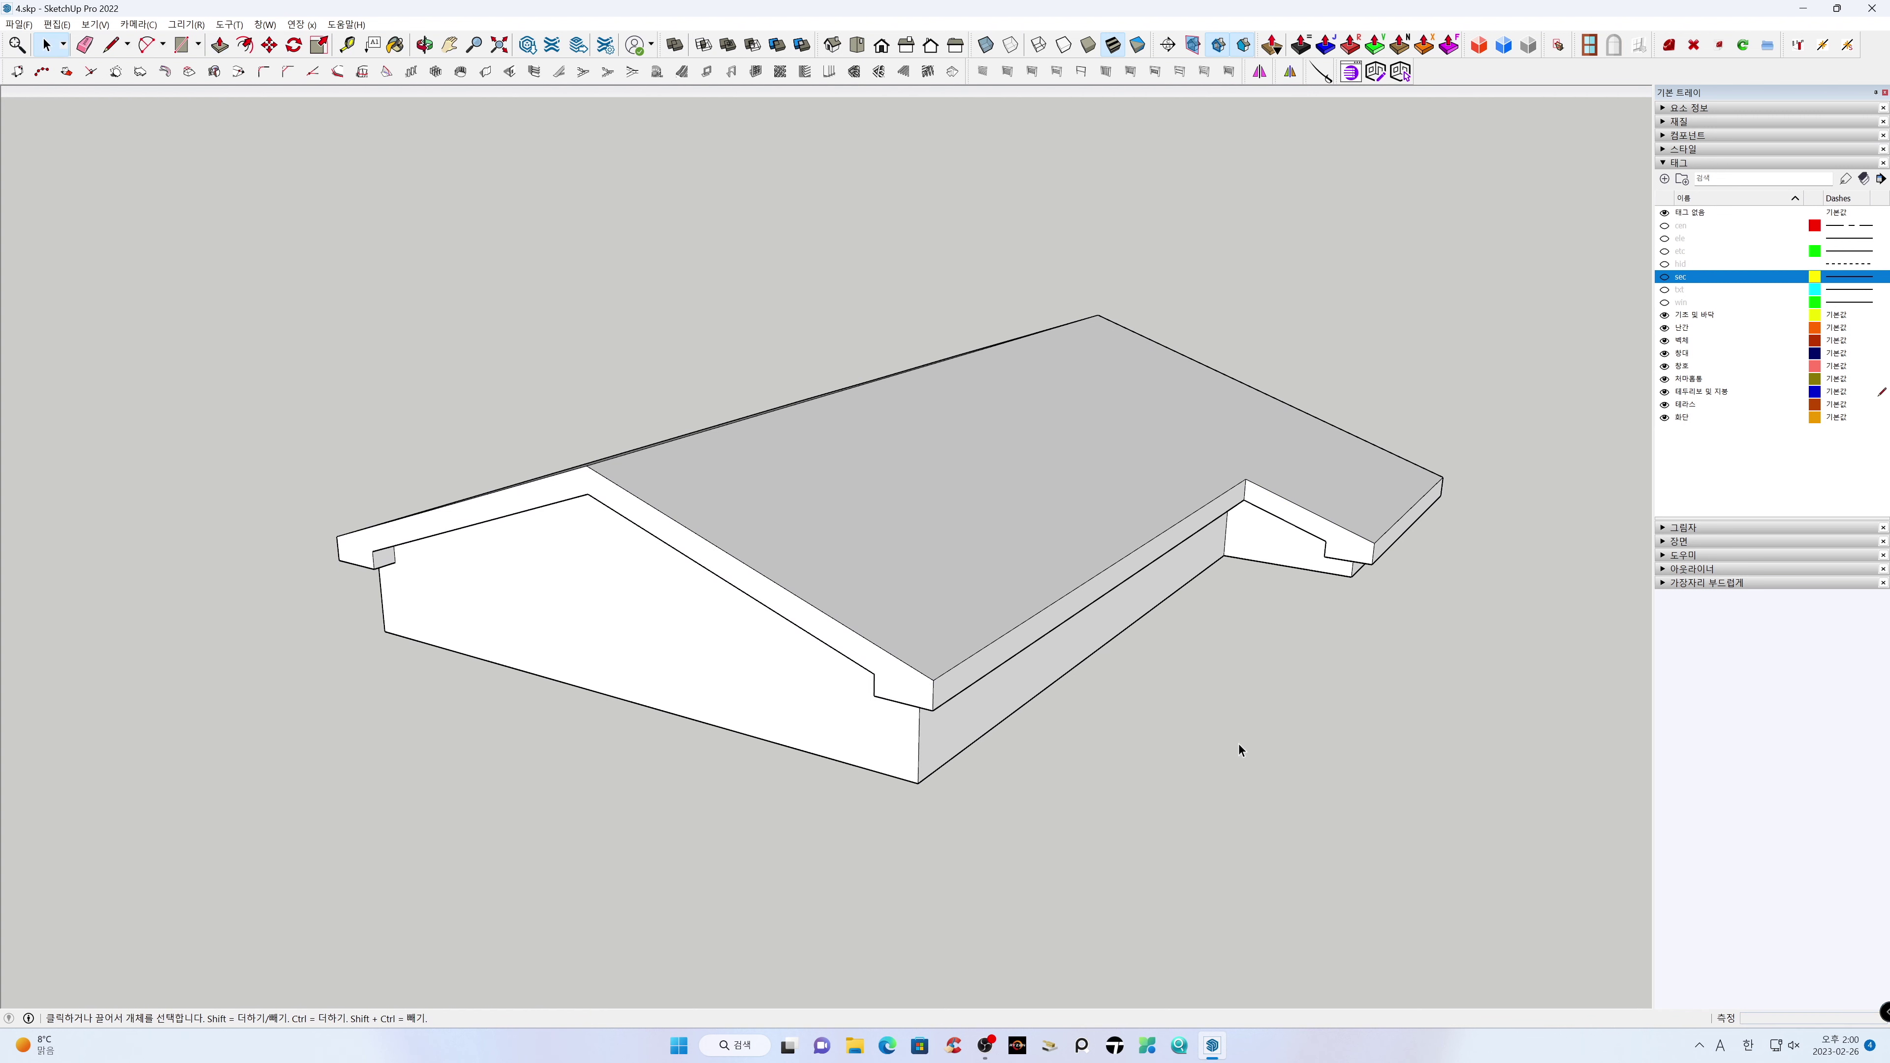
Erase the leftover seam edges on the underside of the eaves at the gable corners
middle_click_drag(1202, 814, 1169, 354)
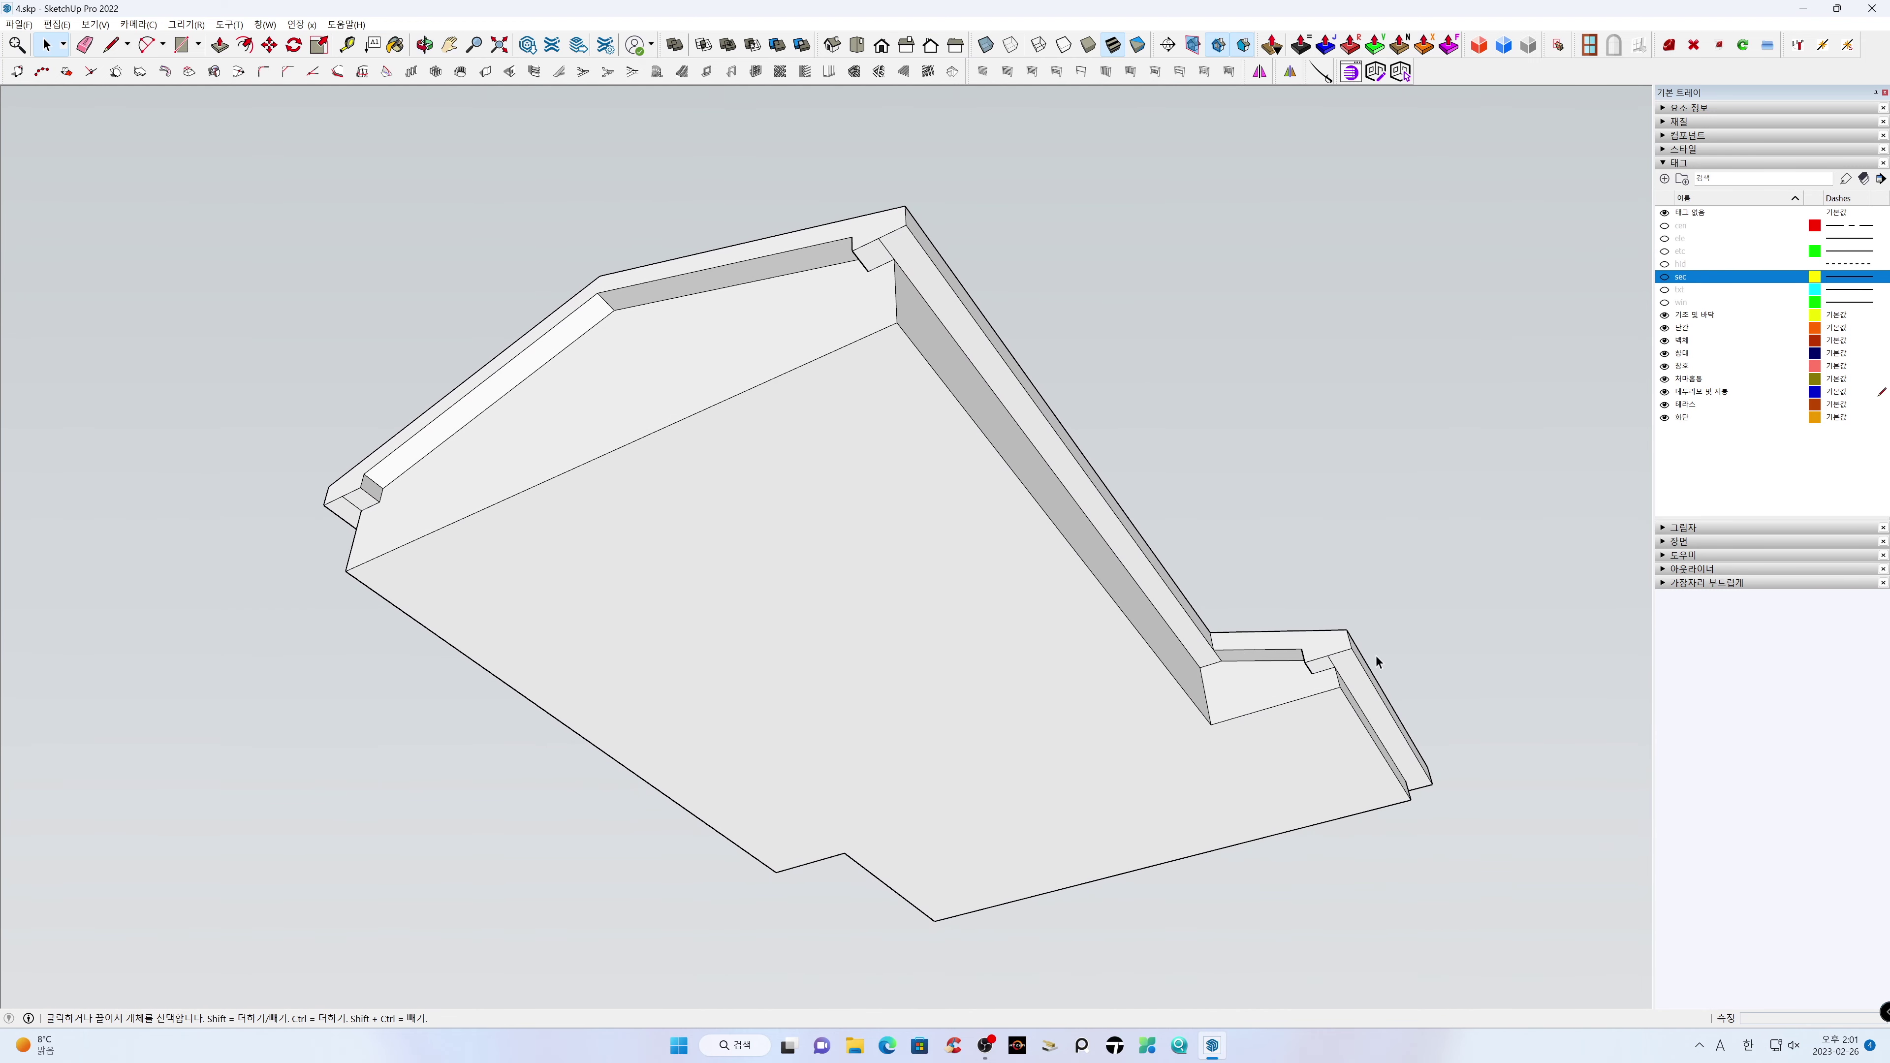
key("e")
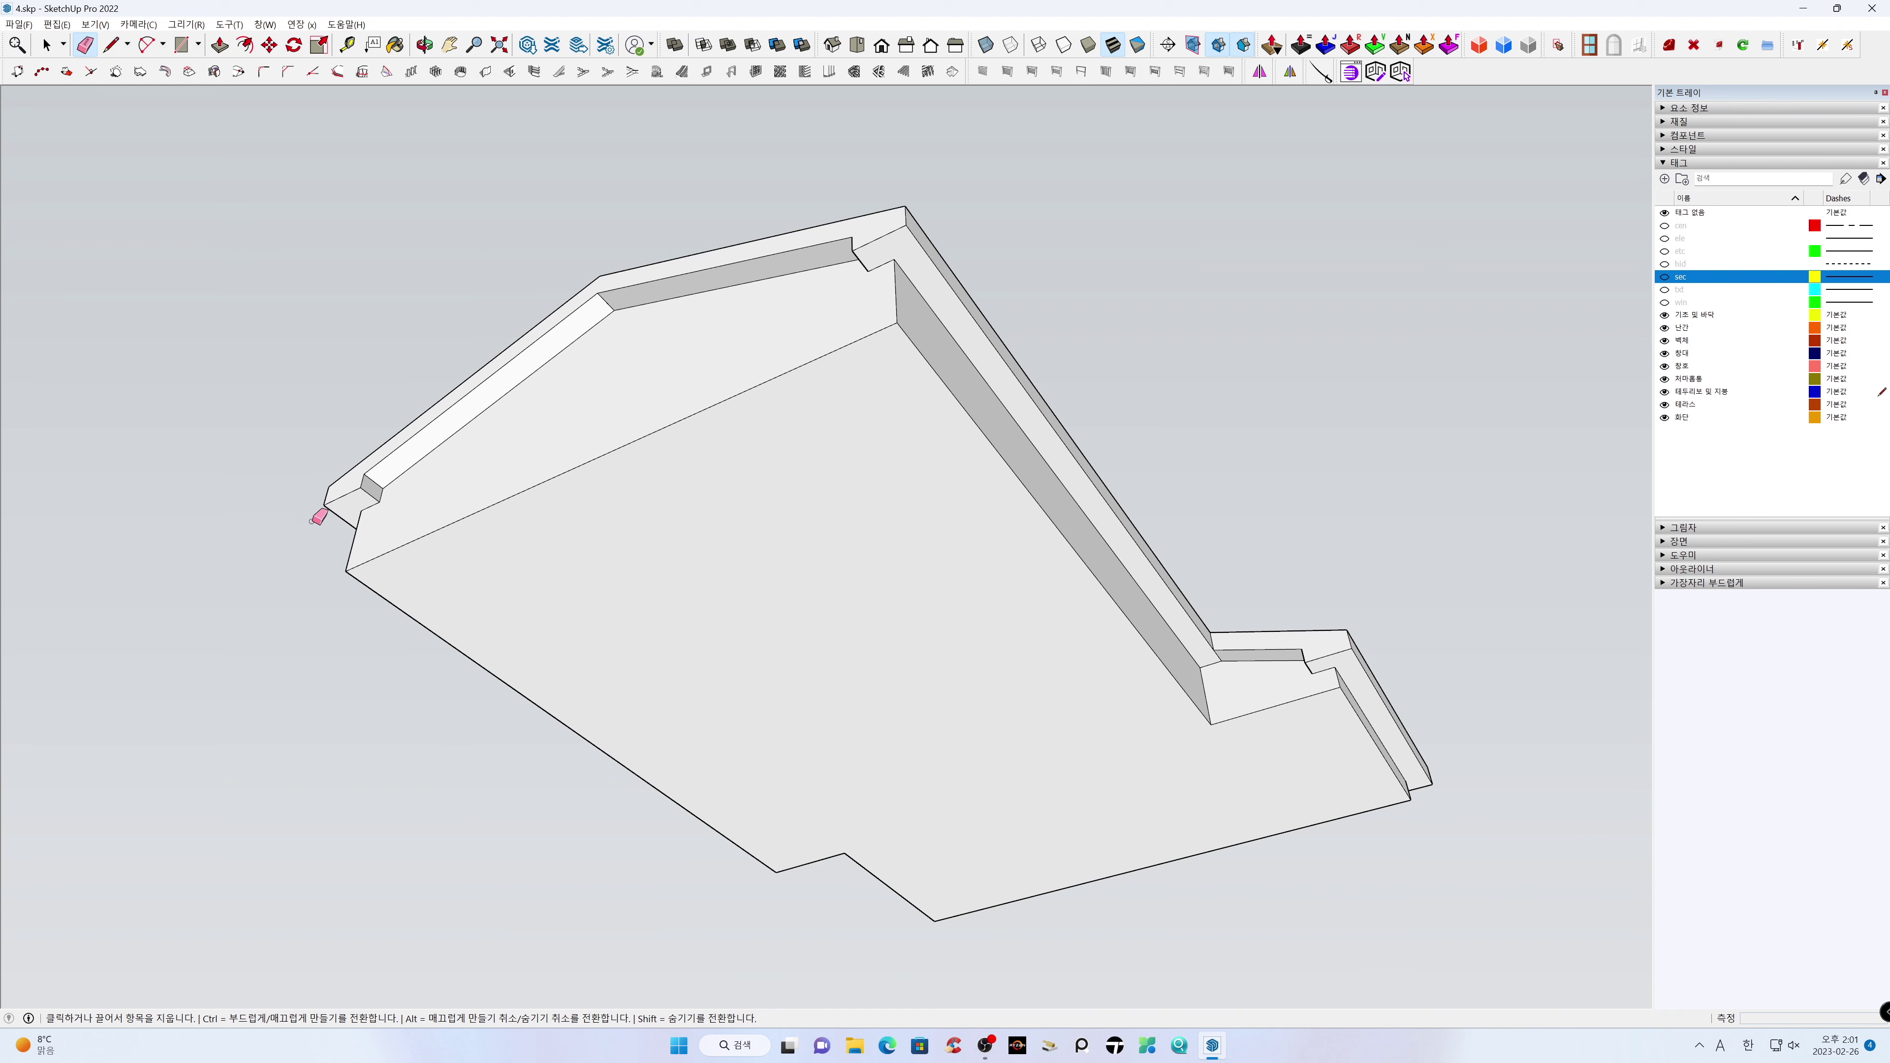
key("space")
Examine the roof's overhangs and eave returns from above and below, including in a temporary X-ray display
middle_click_drag(846, 590, 986, 624)
middle_click_drag(1258, 646, 1327, 666)
middle_click_drag(894, 605, 1026, 316)
left_click(986, 45)
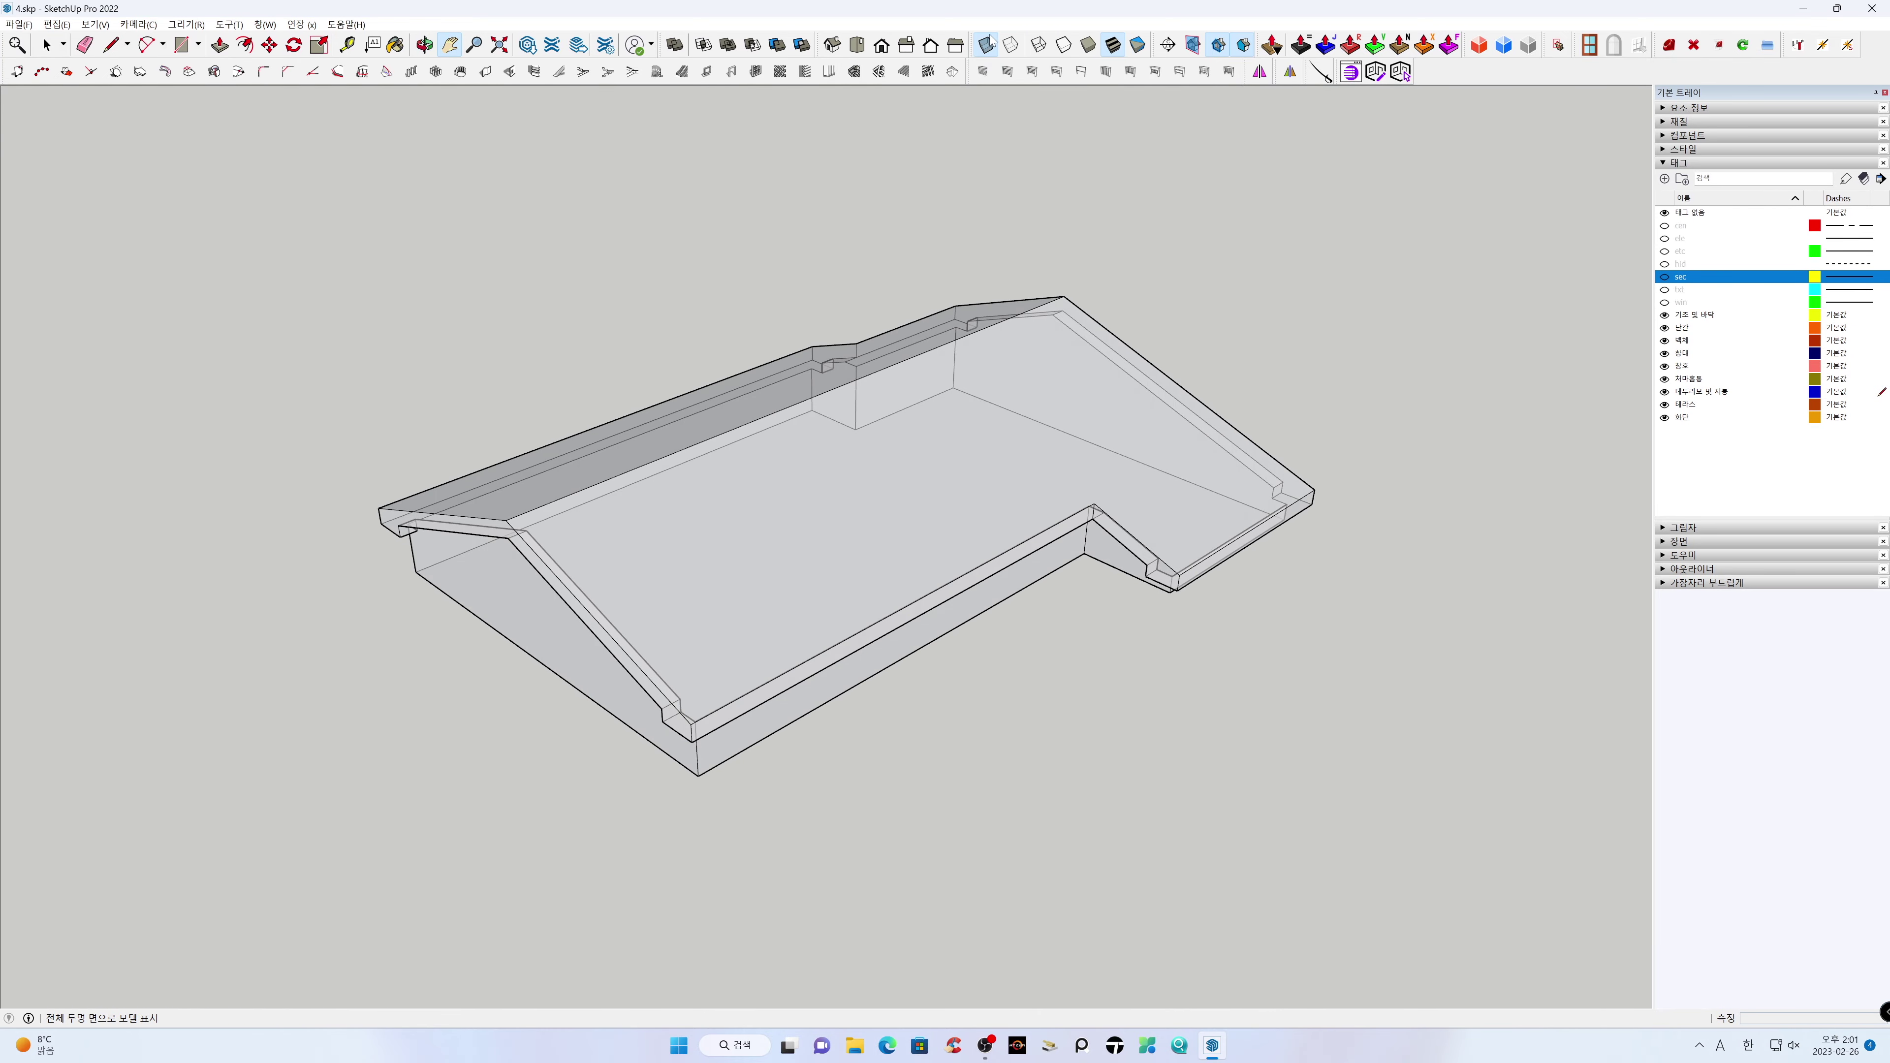
middle_click_drag(1007, 834, 1039, 807)
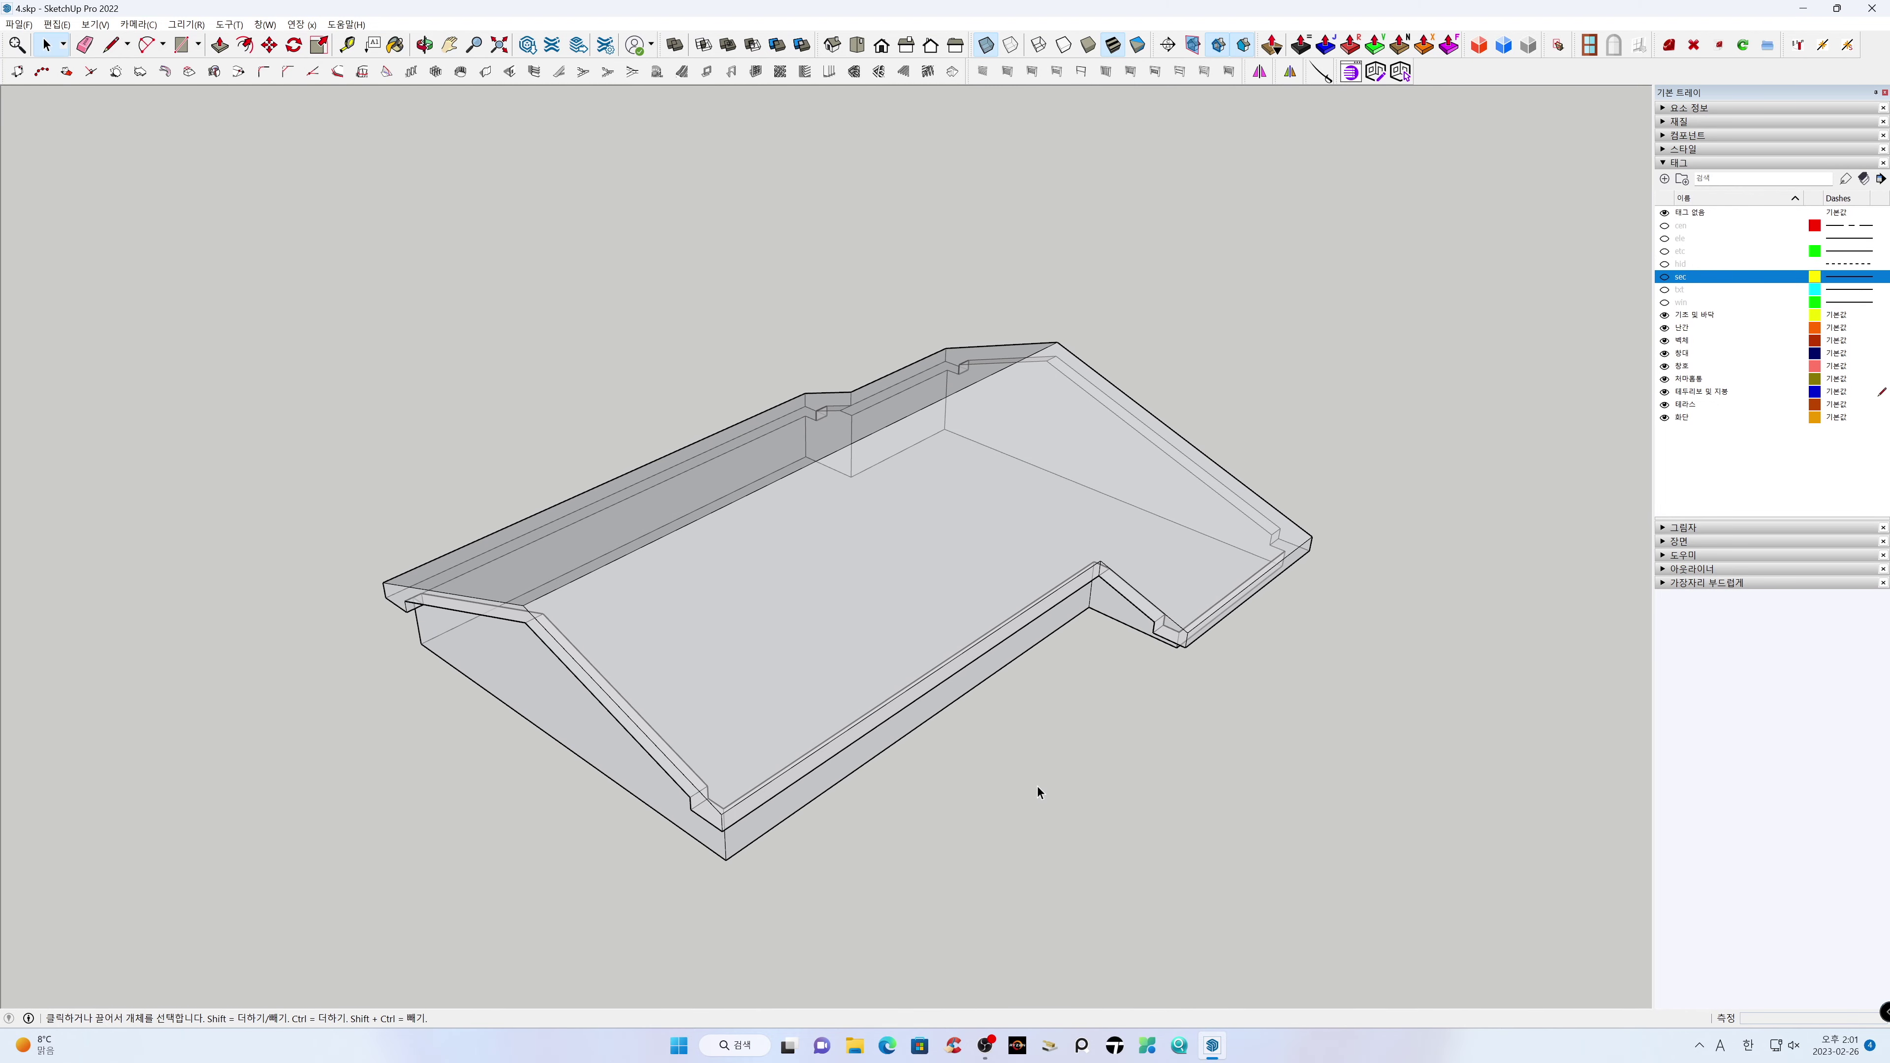
key("x")
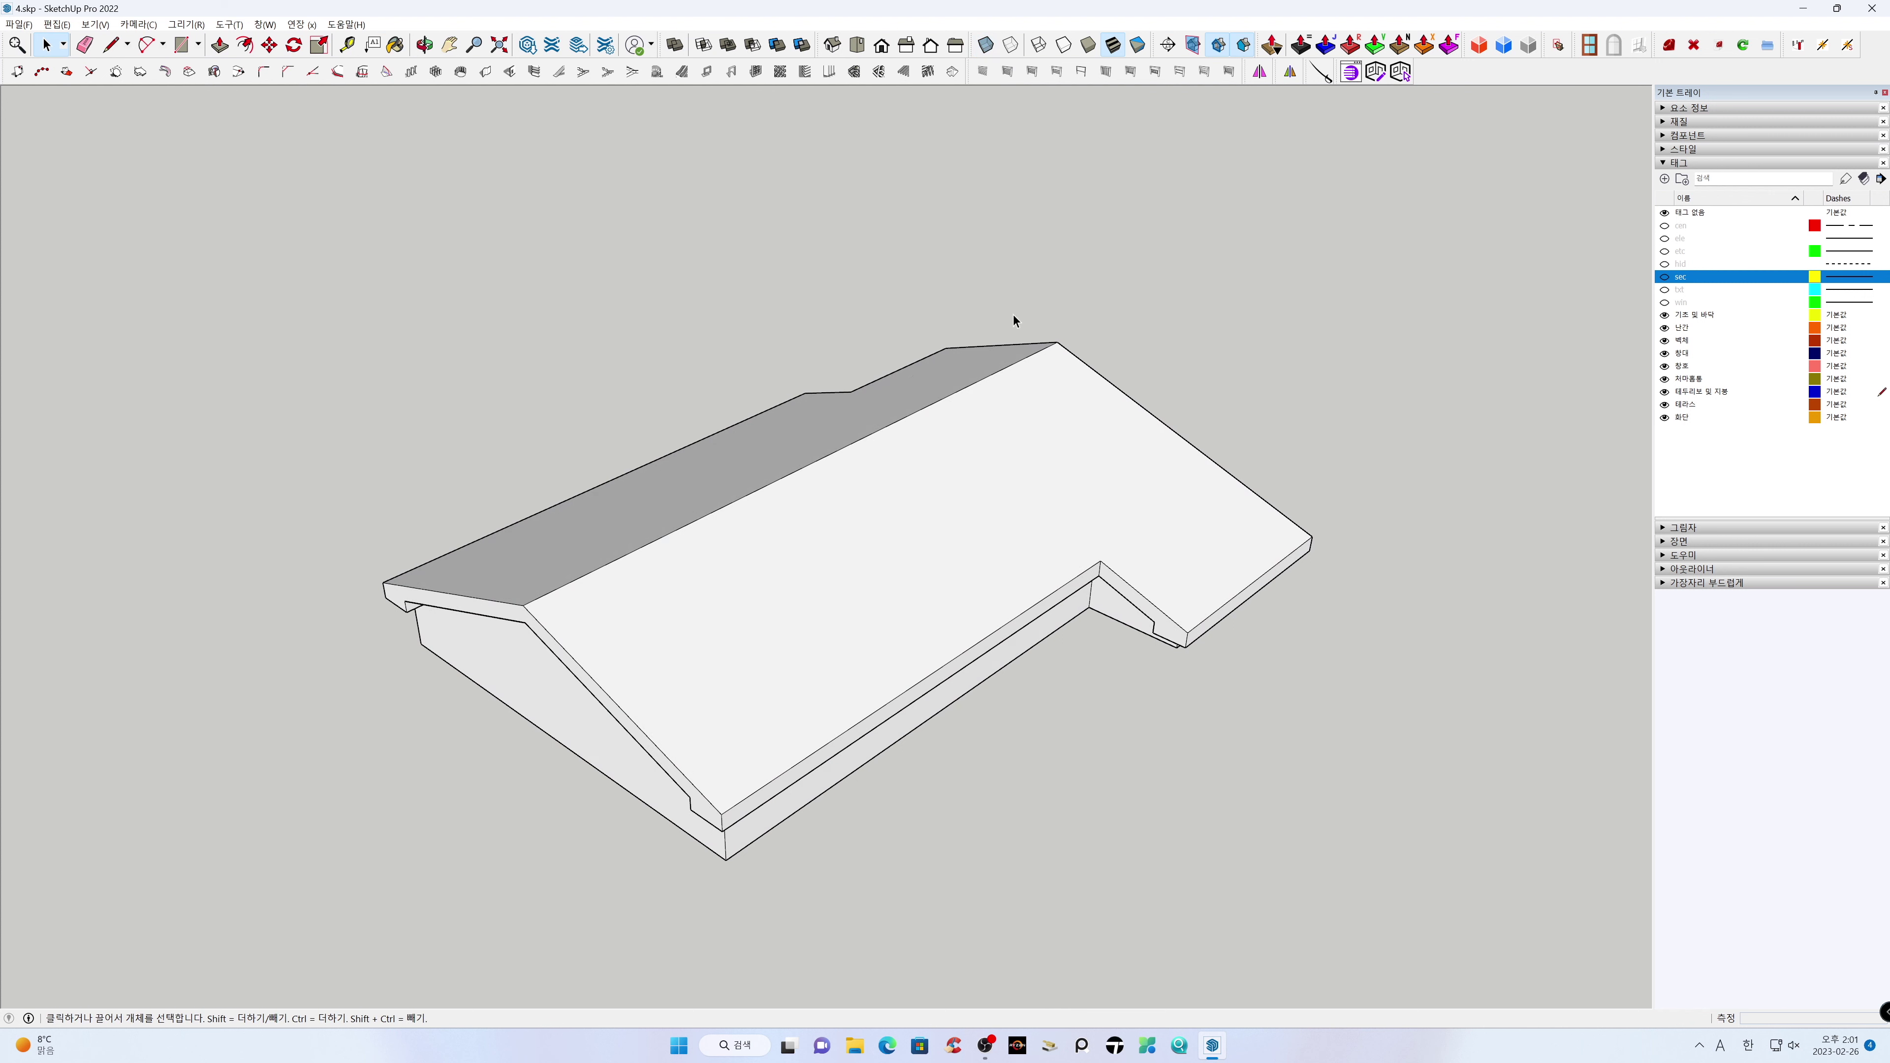
Select all the connected roof geometry, highlight the 테두리보 및 지붕 tag, and make the geometry a group
left_click(996, 522)
triple_click(996, 521)
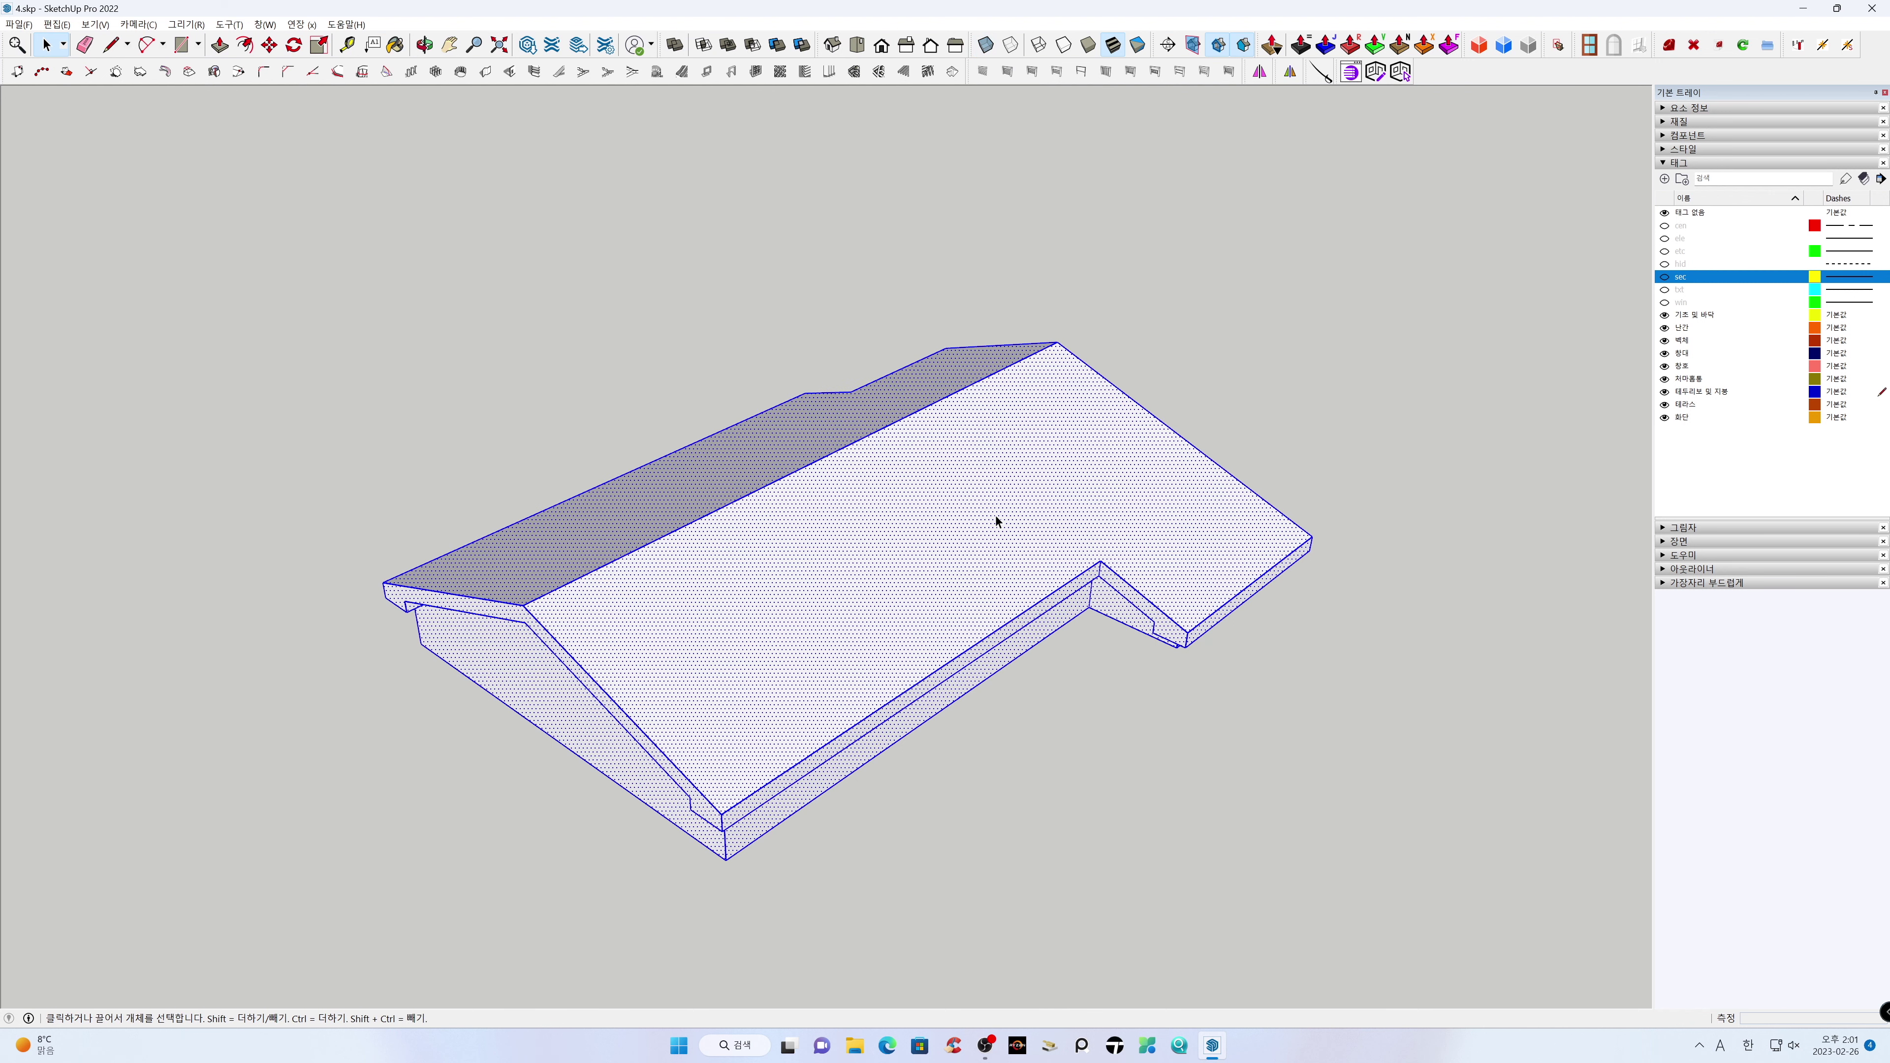
left_click(1765, 394)
middle_click_drag(1019, 995, 978, 851)
right_click(936, 561)
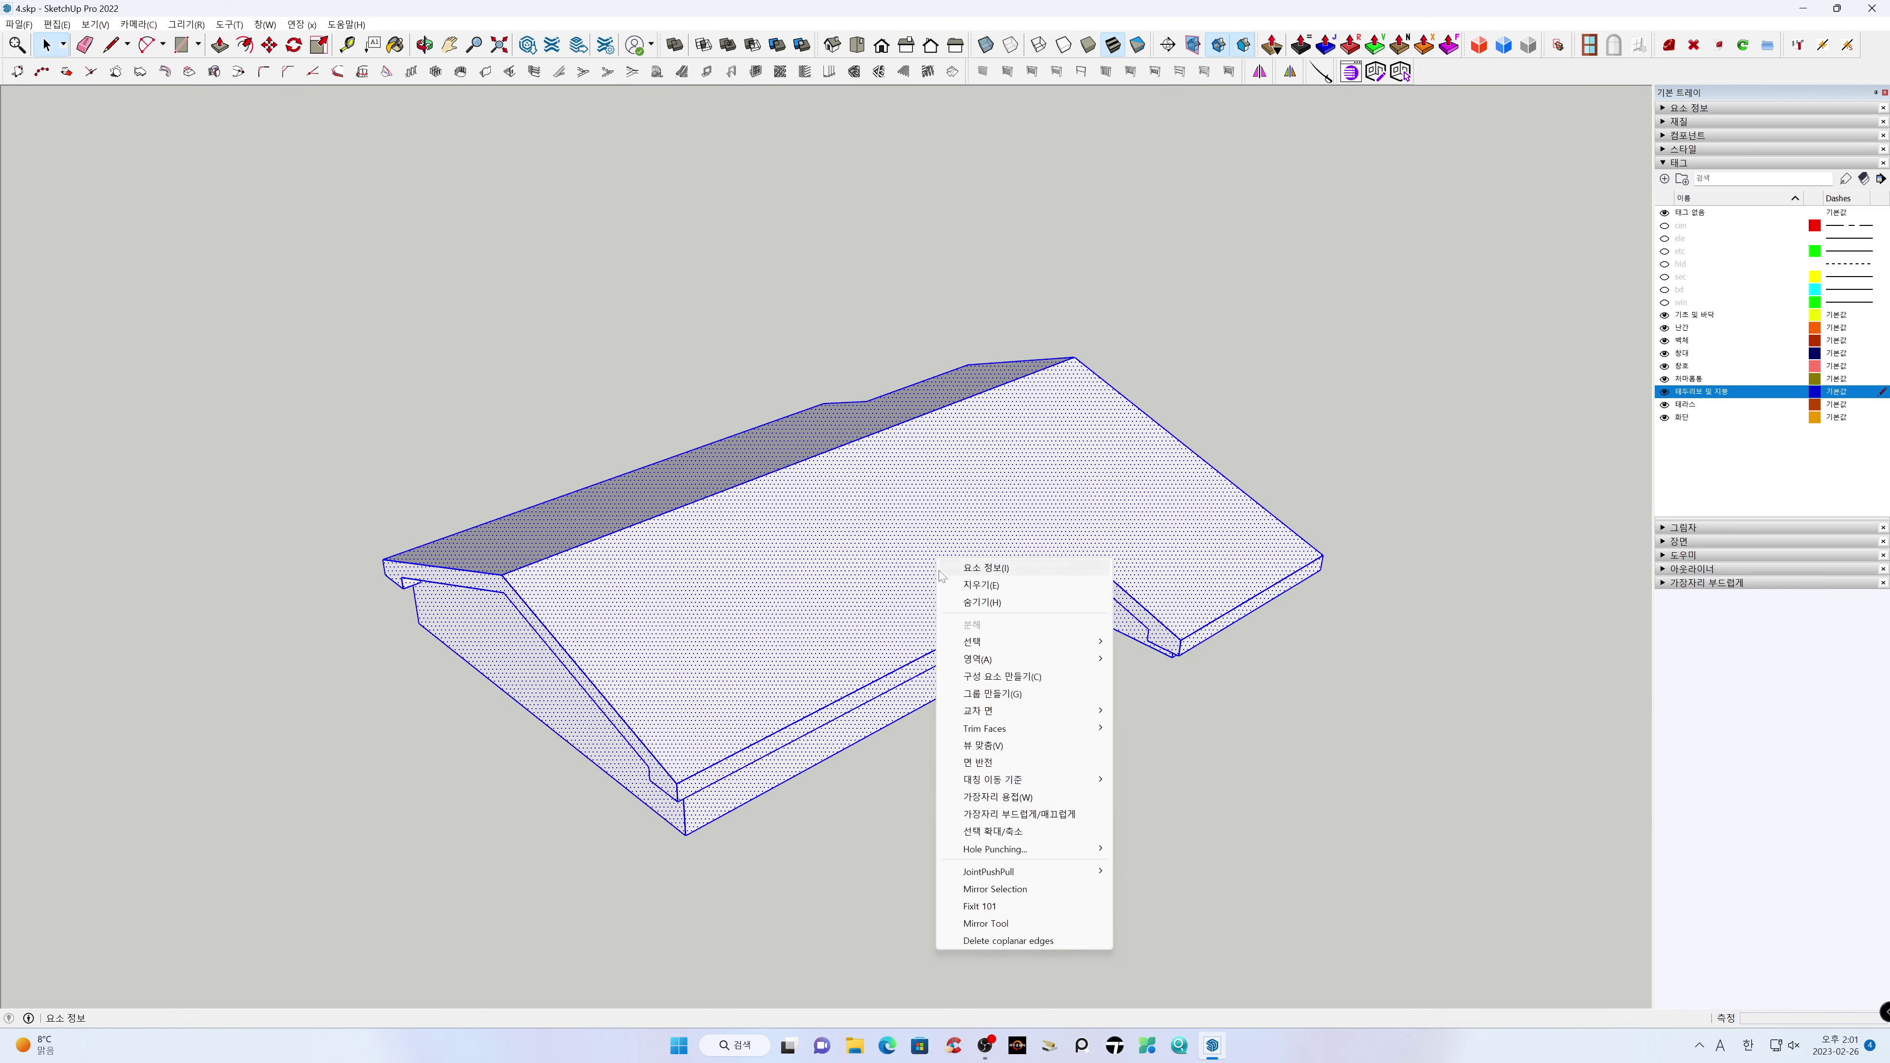
left_click(967, 694)
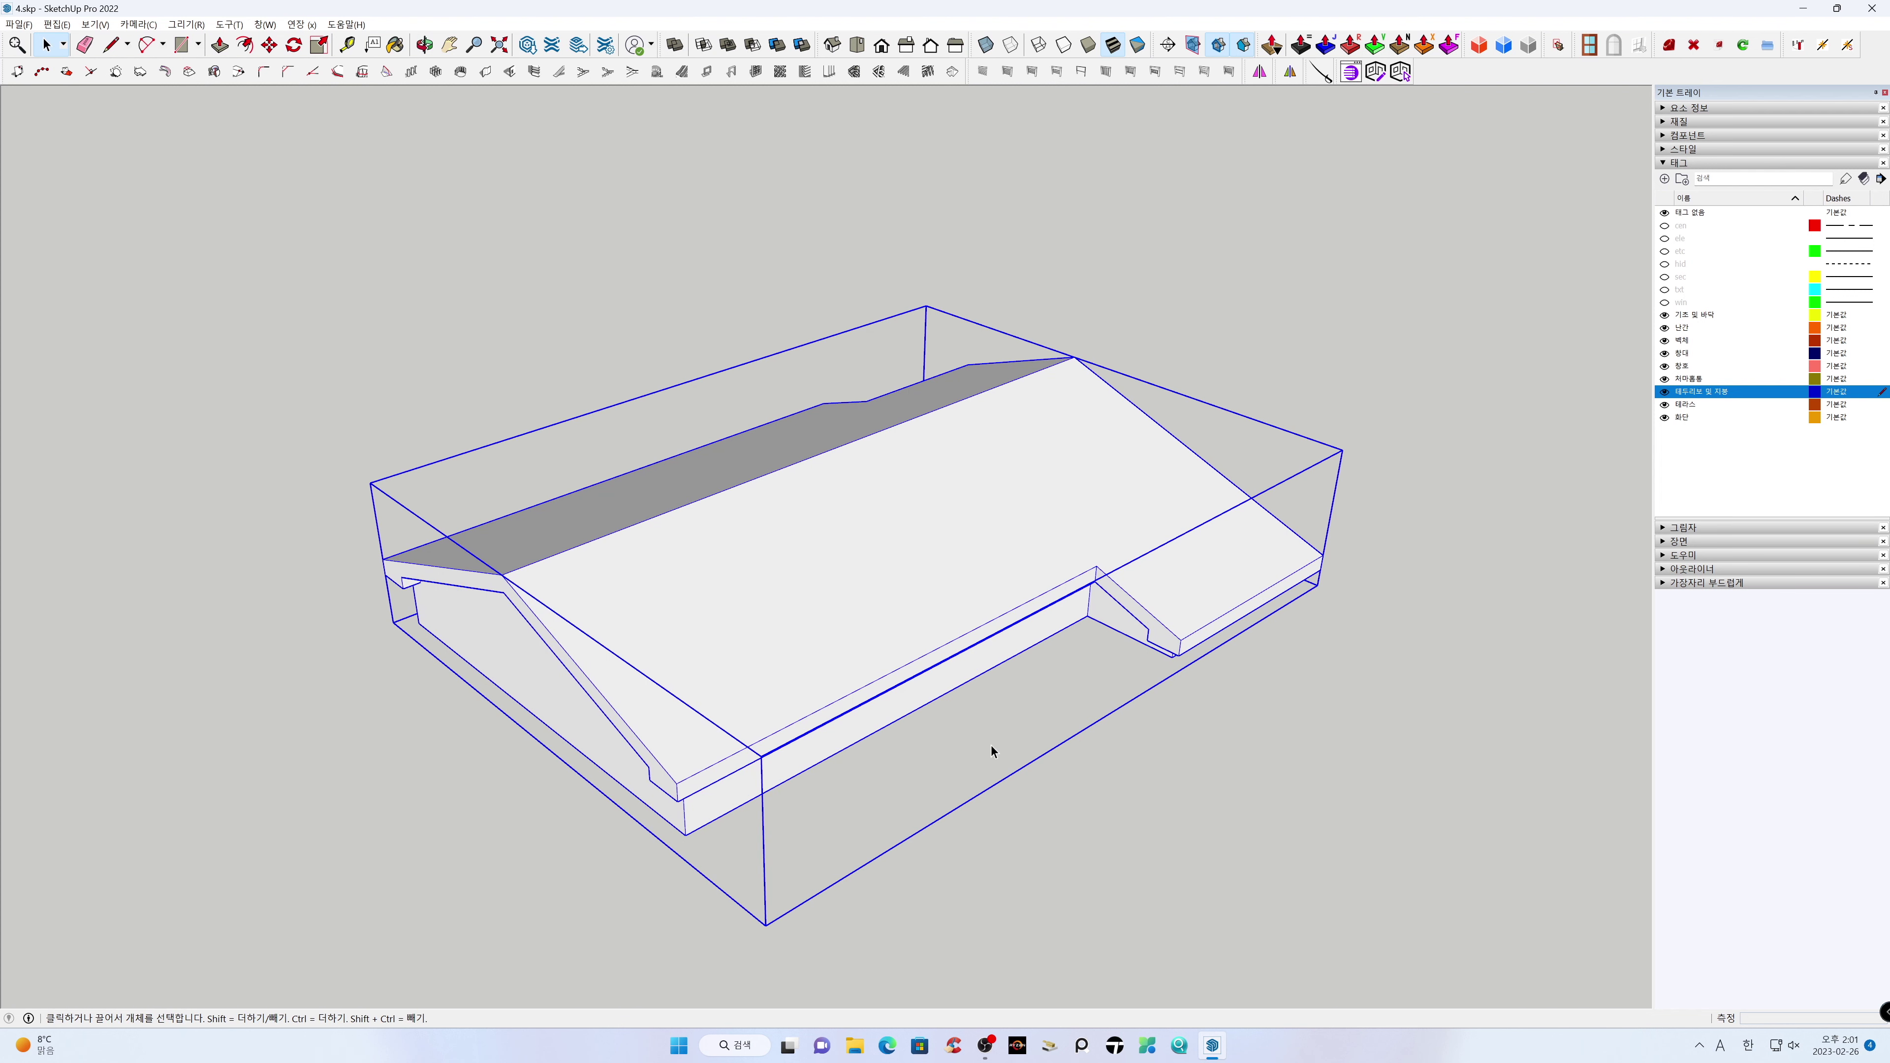
left_click(1041, 818)
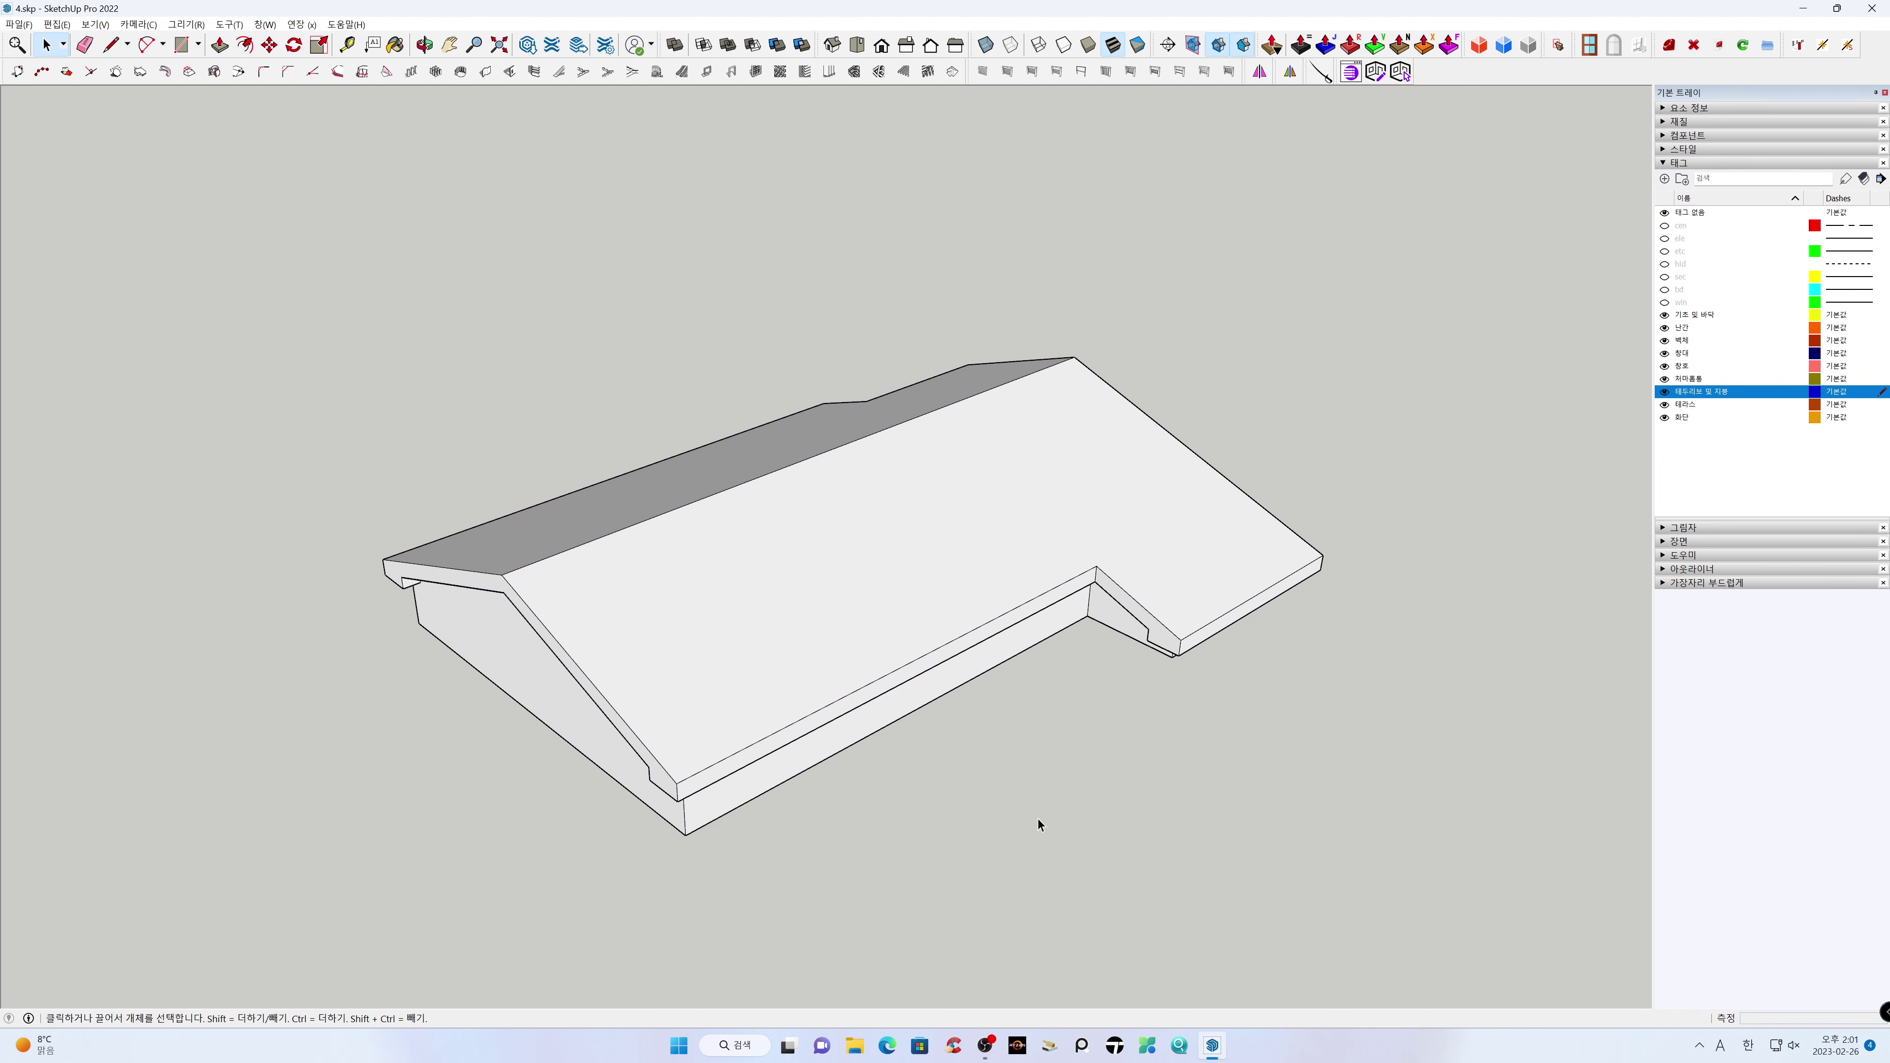